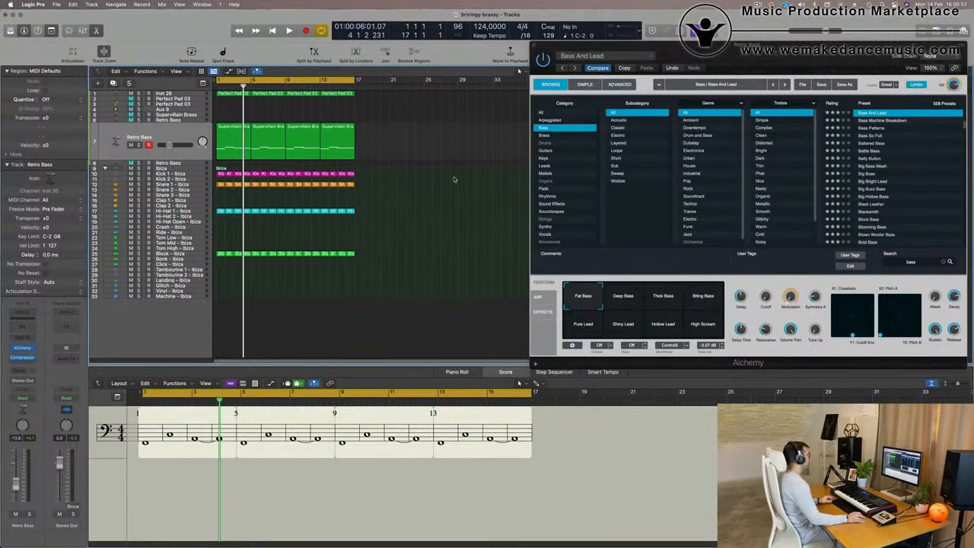
Play the arrangement and solo the Retro Bass track to listen to it.
key(space)
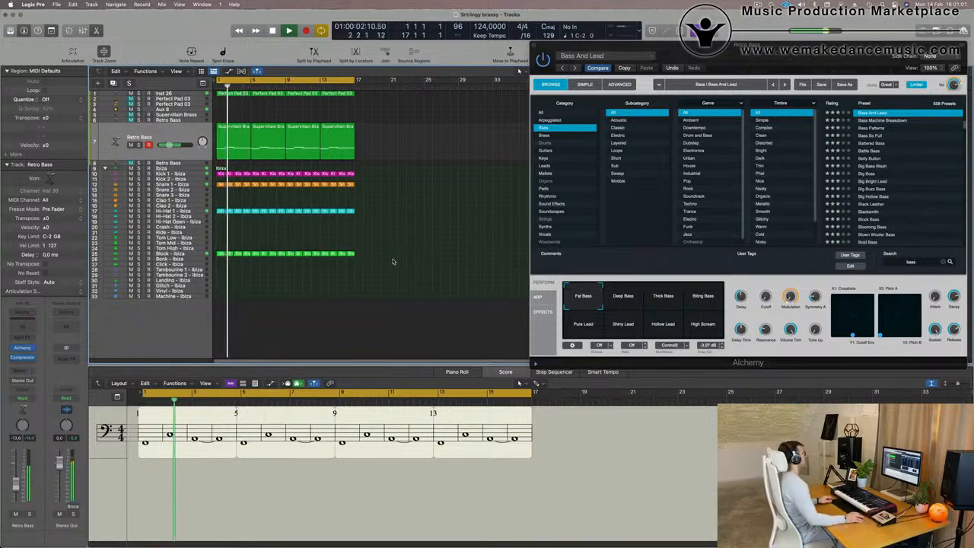
scroll(393, 261, up, 5)
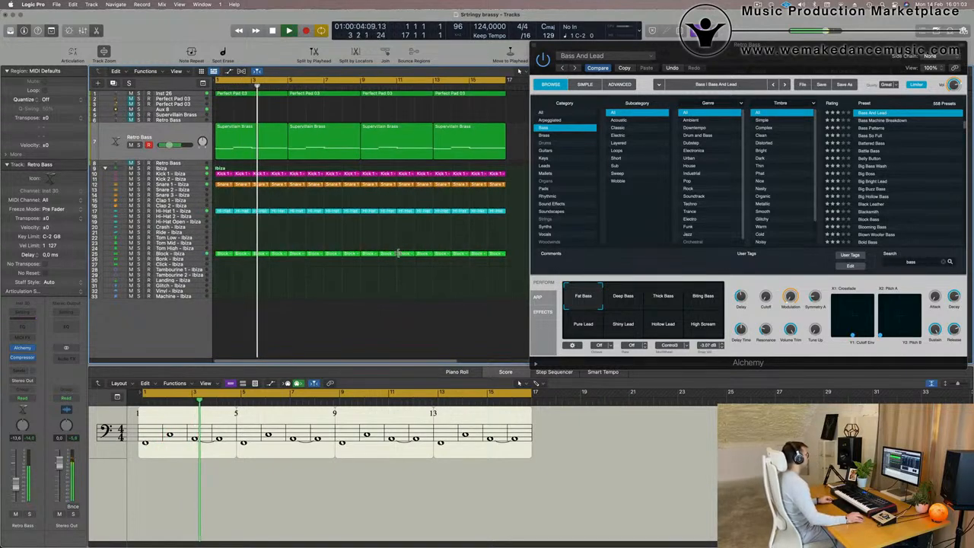
scroll(397, 254, up, 5)
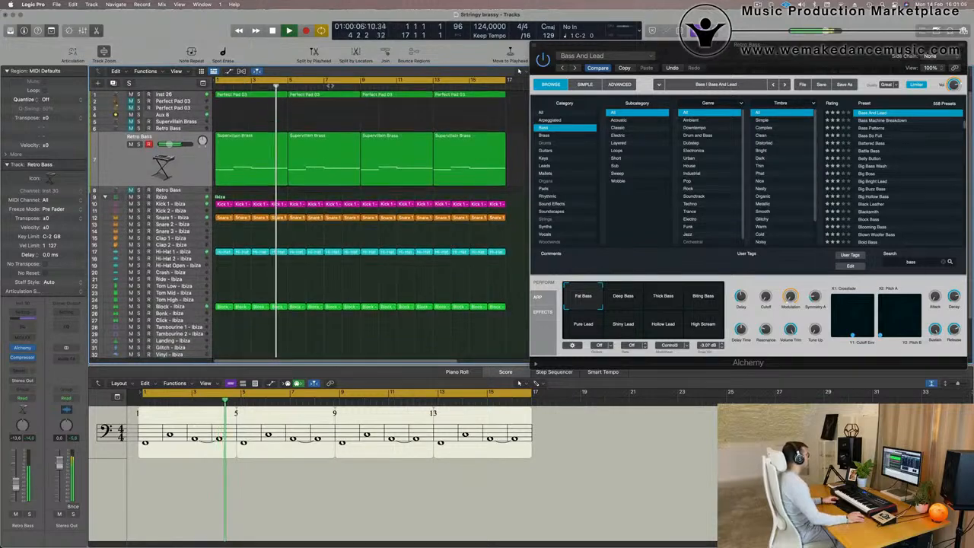
click(196, 158)
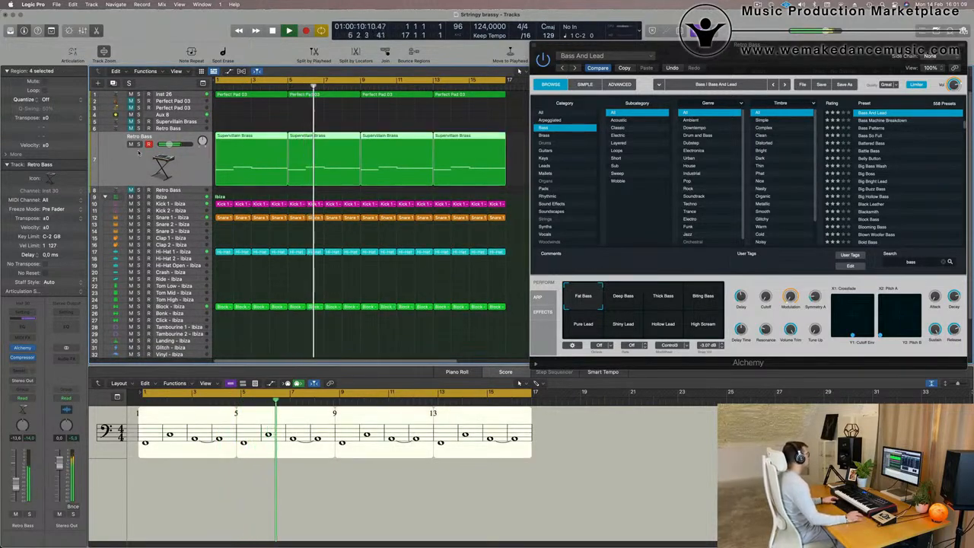
key(ctrl+s)
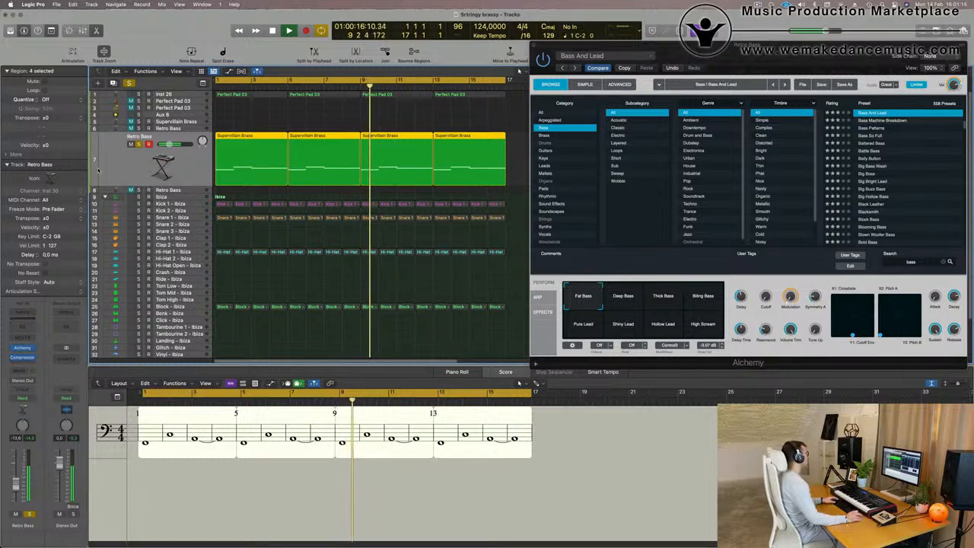
Stop playback and unsolo the Retro Bass track.
key(space)
click(138, 144)
scroll(294, 123, down, 3)
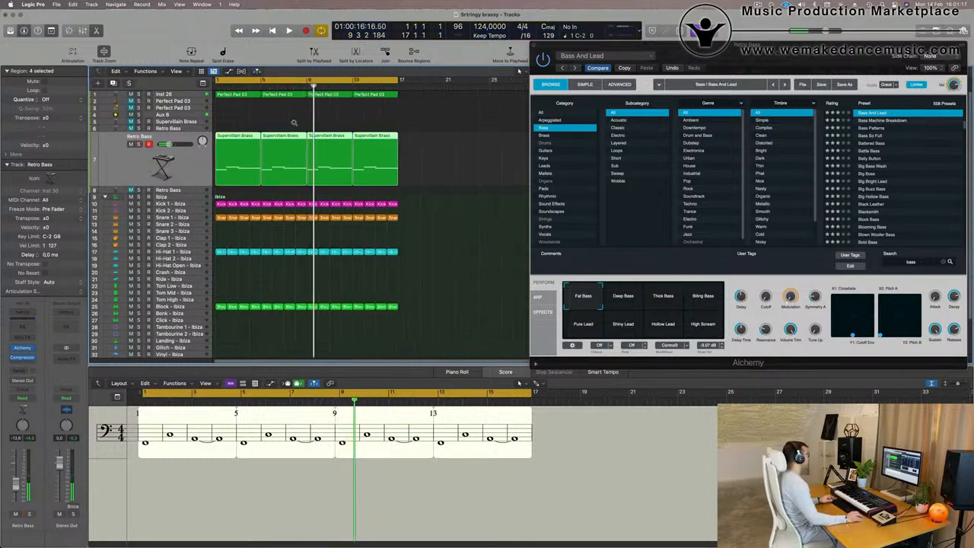
Select the Inst 26 Perfect Pad track and play the arrangement.
click(373, 96)
click(182, 94)
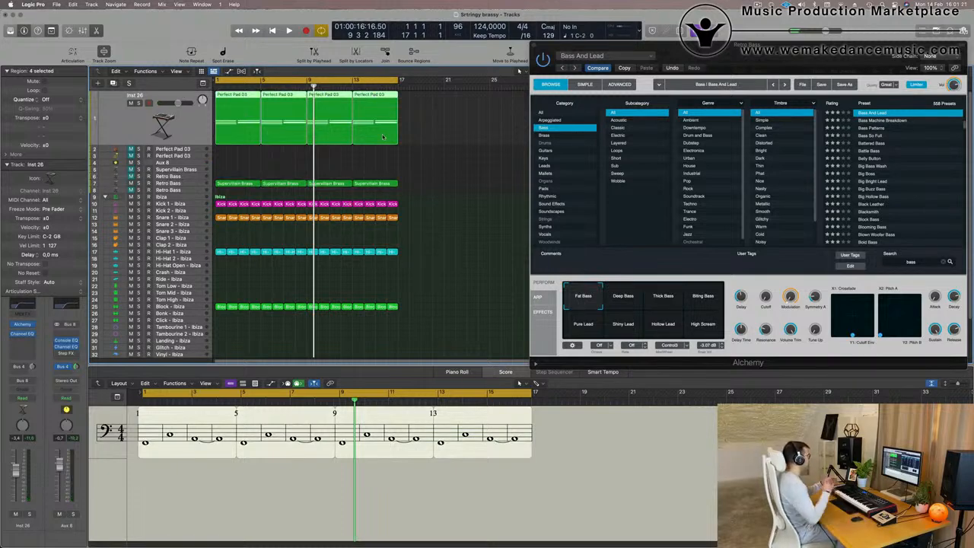
click(427, 156)
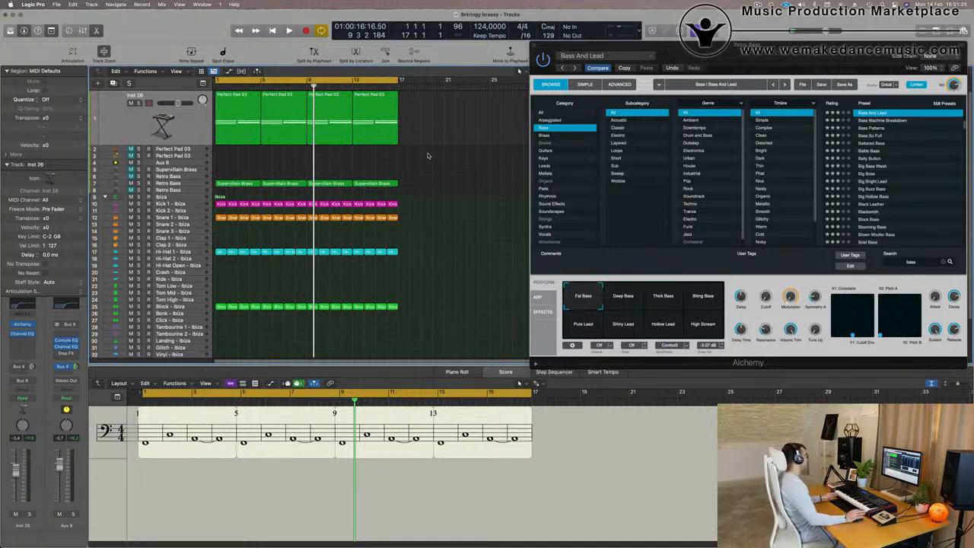
key(space)
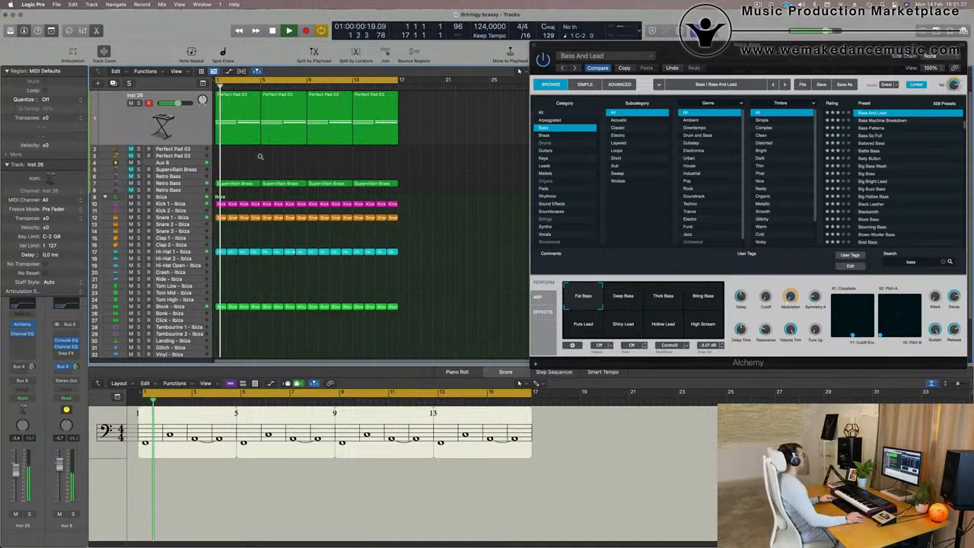
Close the Alchemy plug-in window.
scroll(260, 156, up, 3)
scroll(260, 158, right, 3)
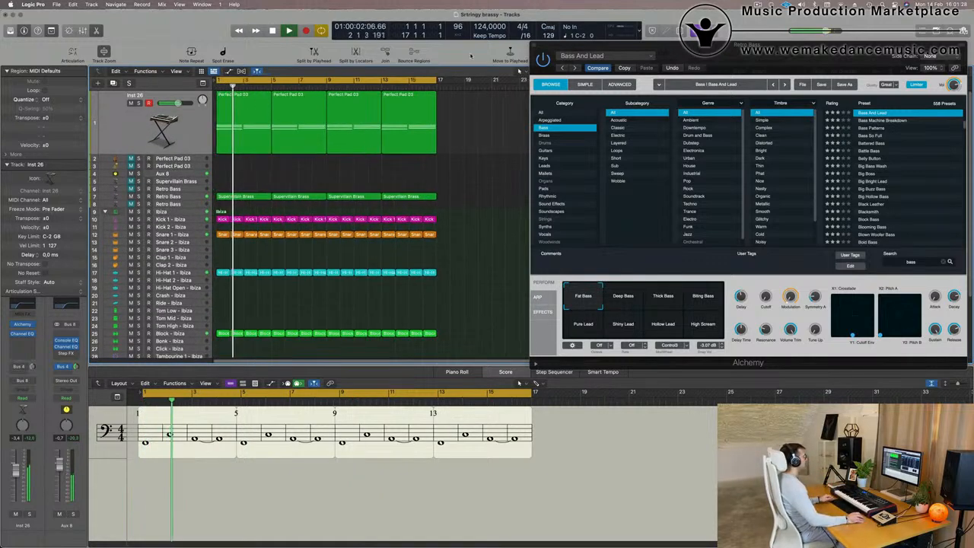
click(534, 48)
Open the Retro Bass track's Alchemy instrument, view its Advanced page, then close the window.
click(169, 196)
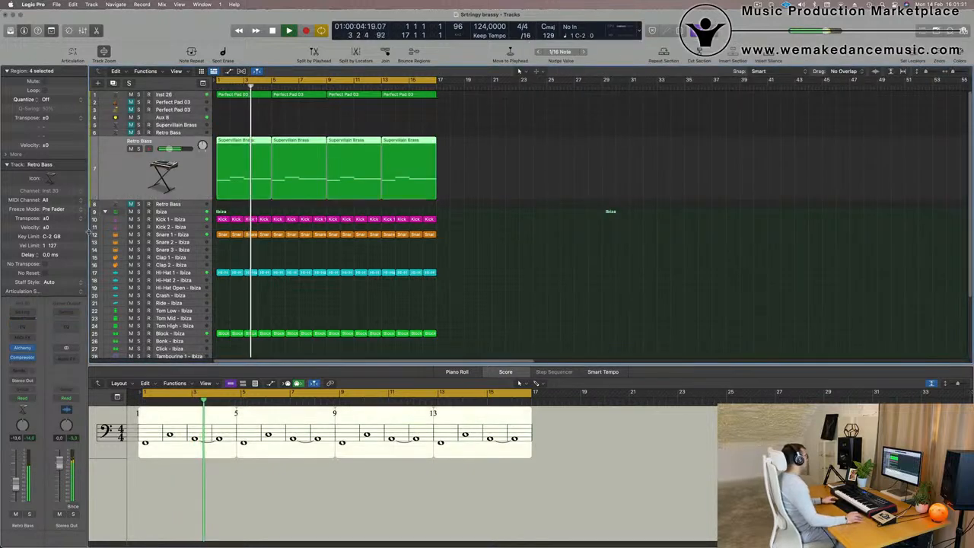
key(space)
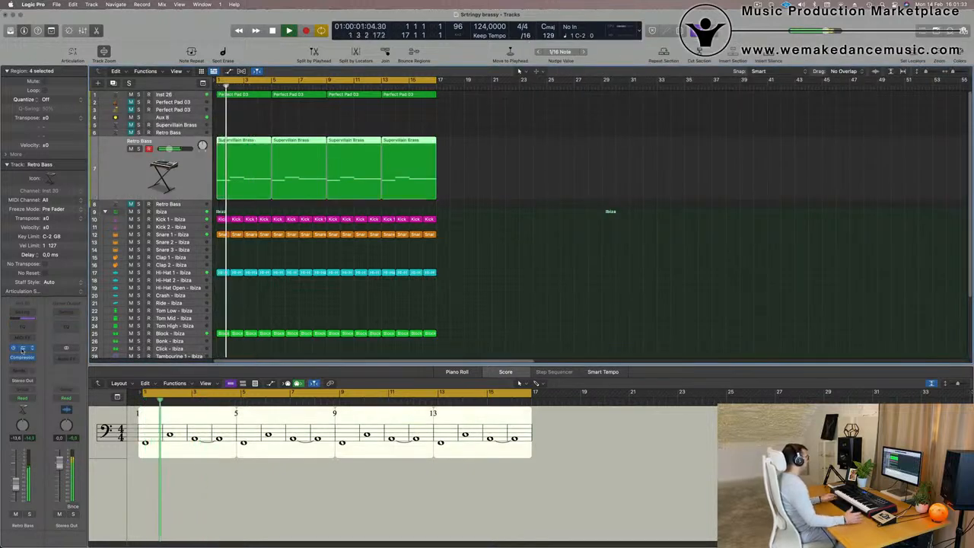
click(22, 348)
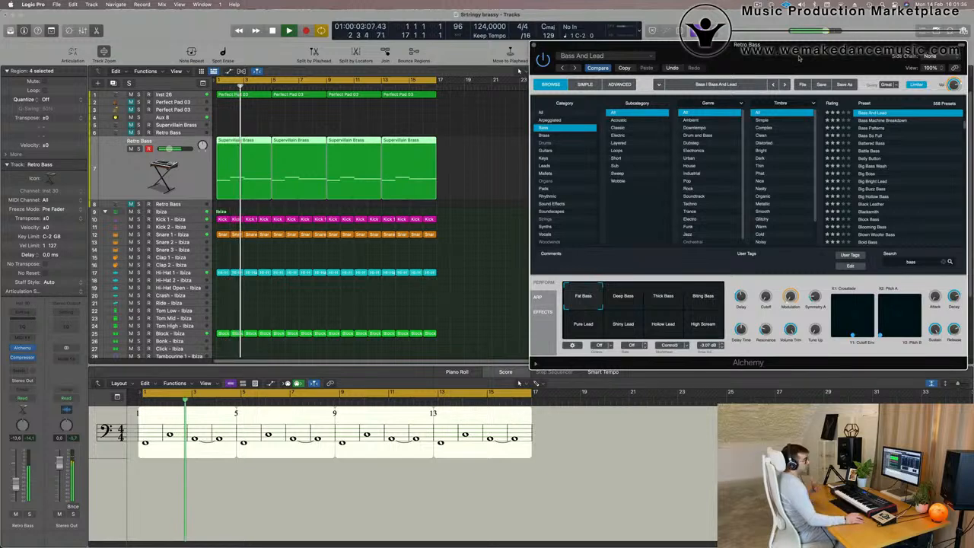
drag(791, 55, 643, 49)
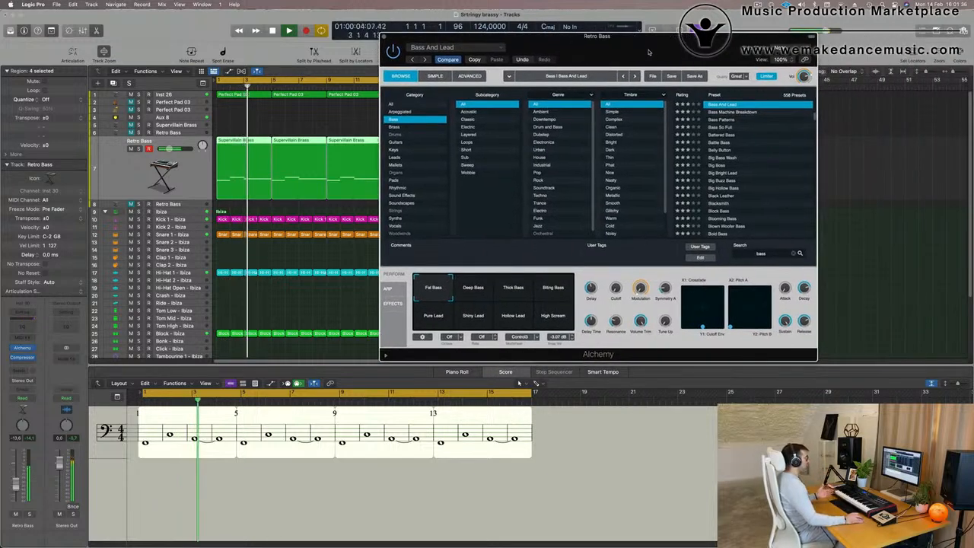
click(469, 76)
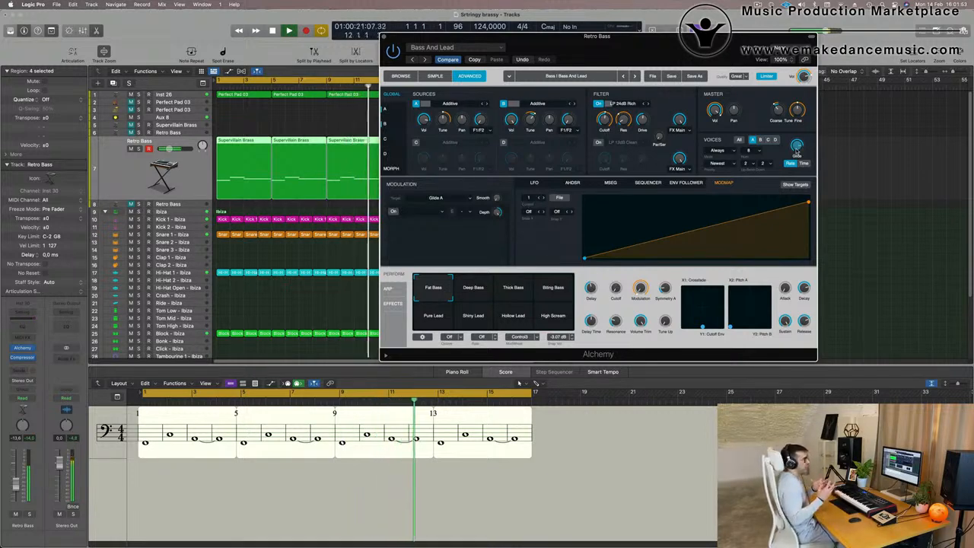
drag(668, 42, 548, 63)
click(290, 52)
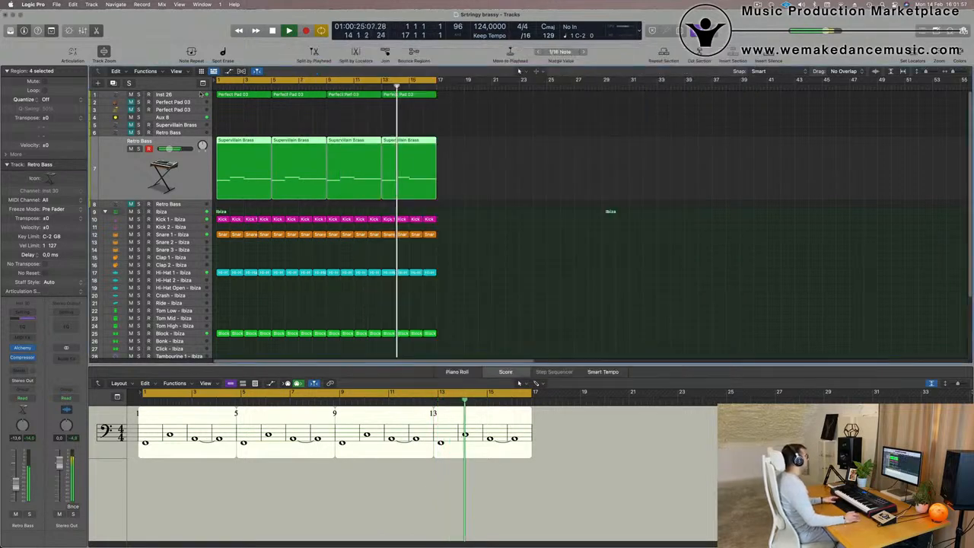
Select the Inst 26 track and toggle its solo on and off.
click(164, 95)
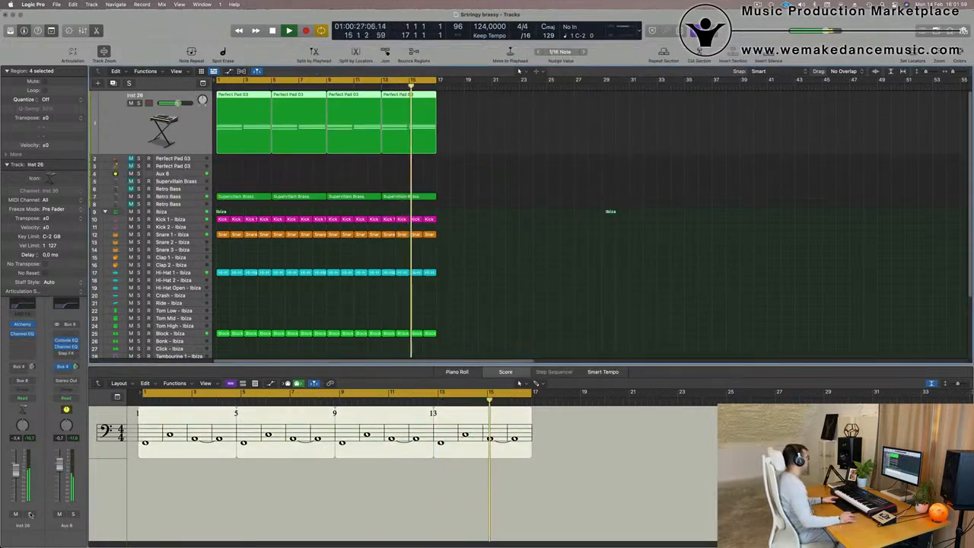
click(29, 514)
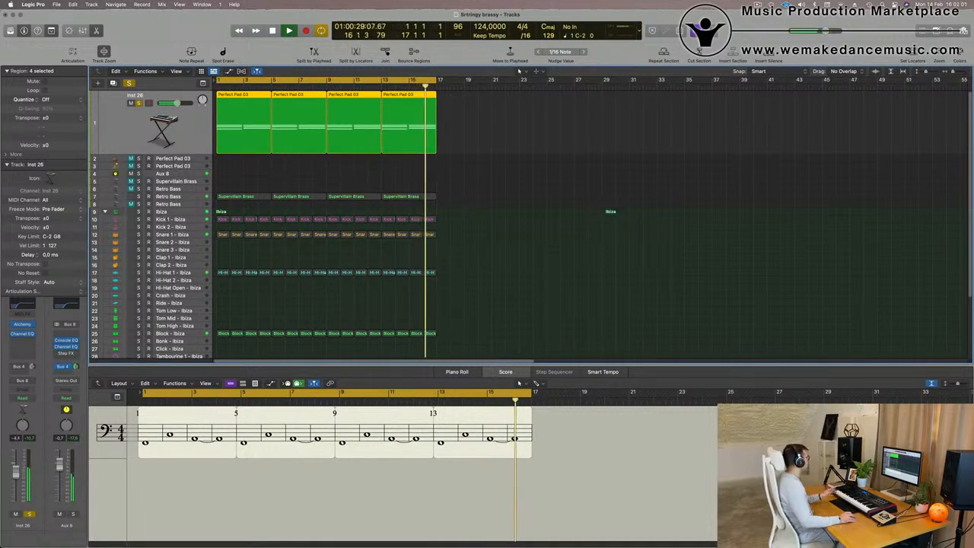
click(28, 514)
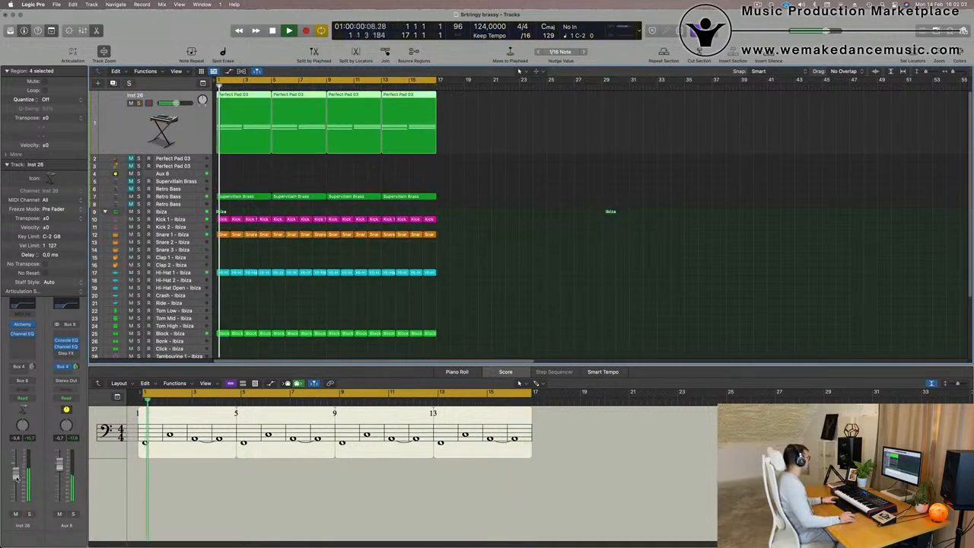
Adjust the Inst 26 channel's volume fader and Bus 4 send level slightly.
click(32, 366)
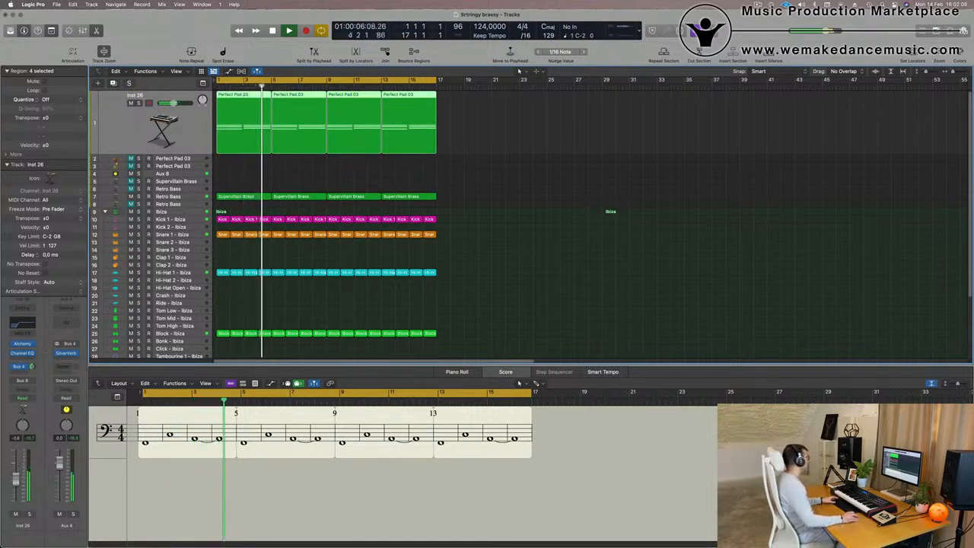
drag(15, 478, 15, 480)
drag(32, 366, 32, 370)
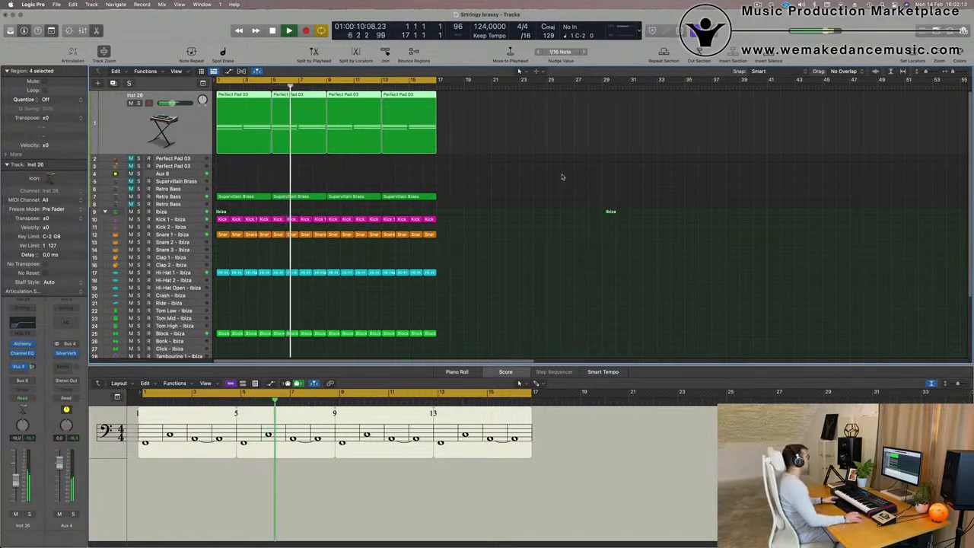
Select the Retro Bass track and load the previous channel strip setting for it.
click(464, 196)
key(Return)
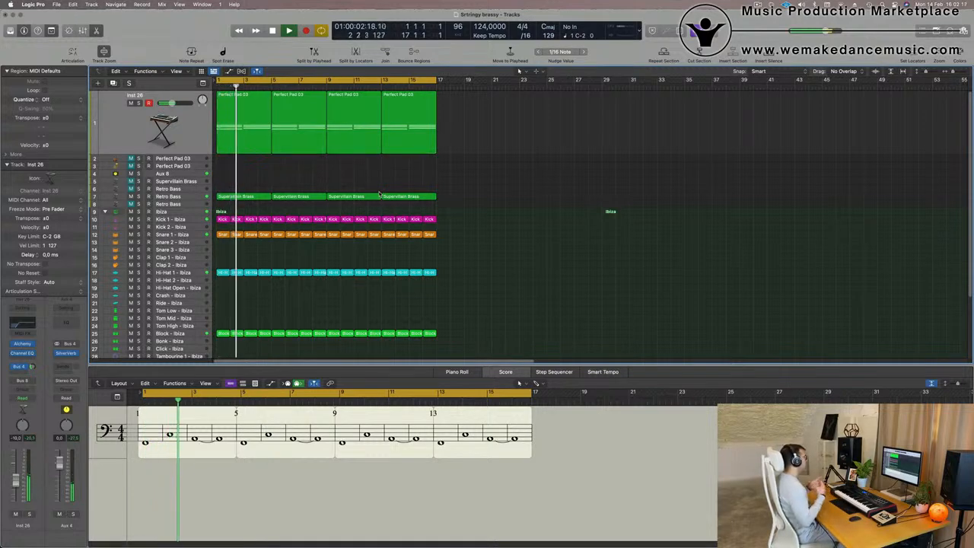
click(191, 182)
click(192, 187)
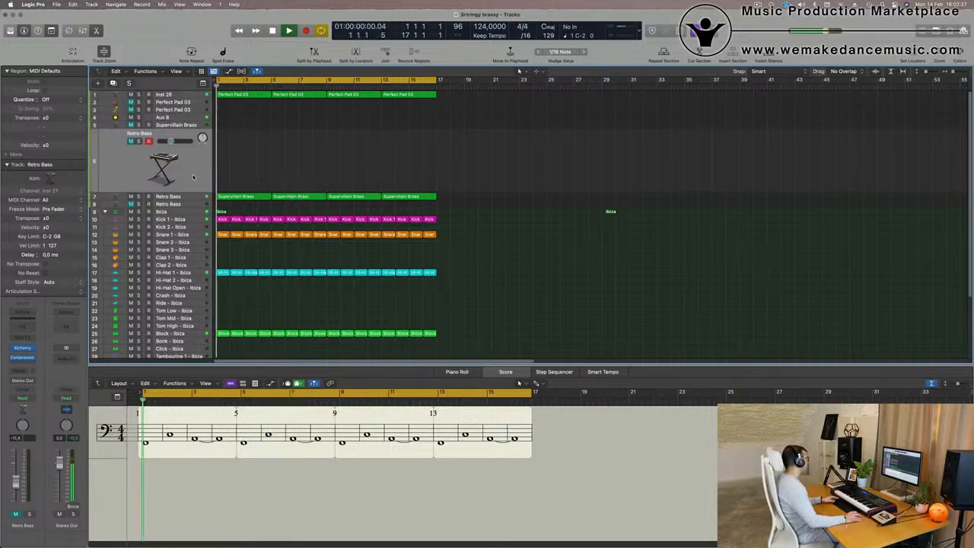
click(32, 349)
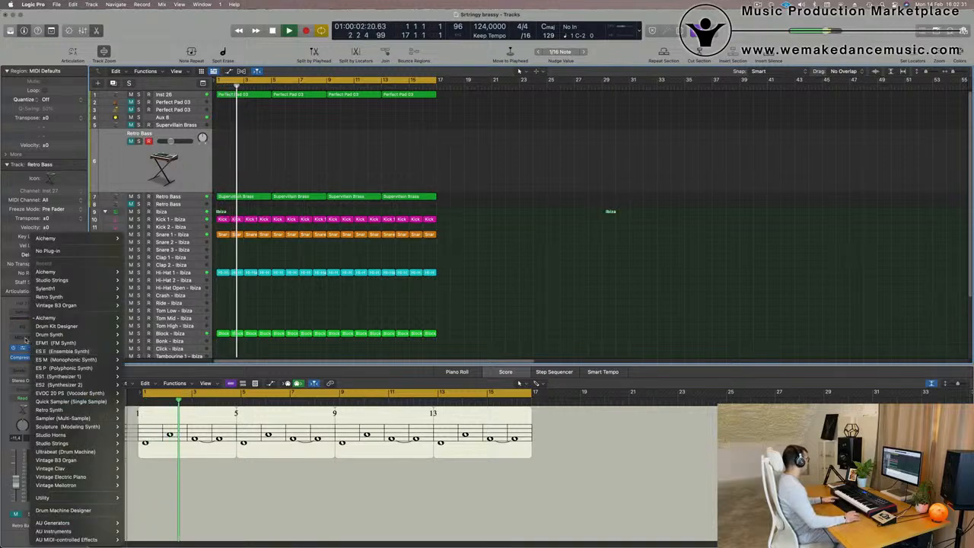
click(25, 351)
click(33, 351)
click(25, 343)
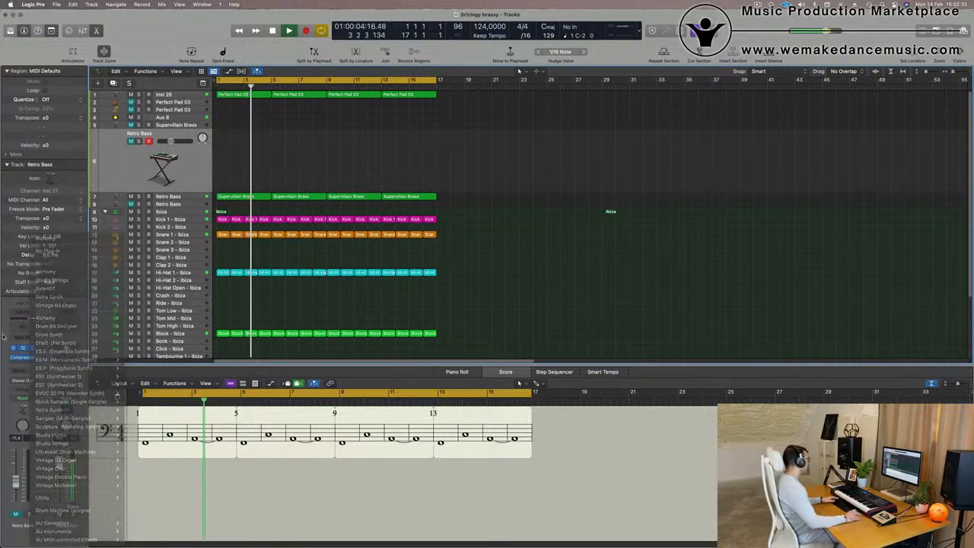
click(25, 320)
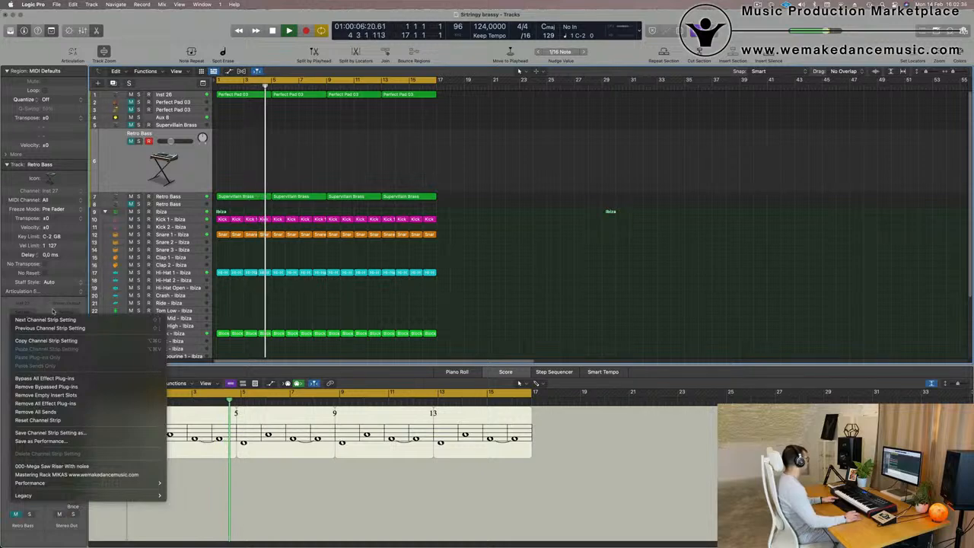
click(10, 329)
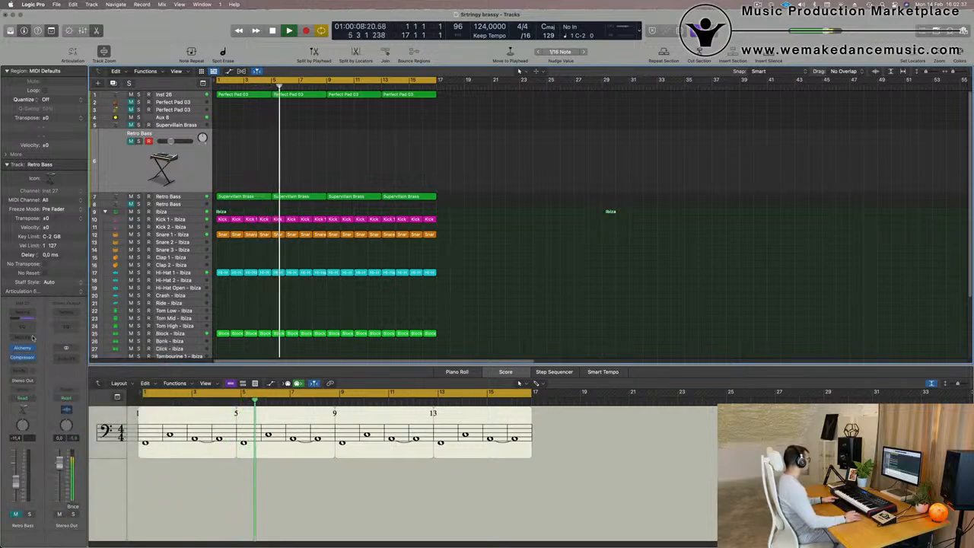
Insert the Arpeggiator MIDI effect on the Retro Bass channel and reposition its window.
click(29, 339)
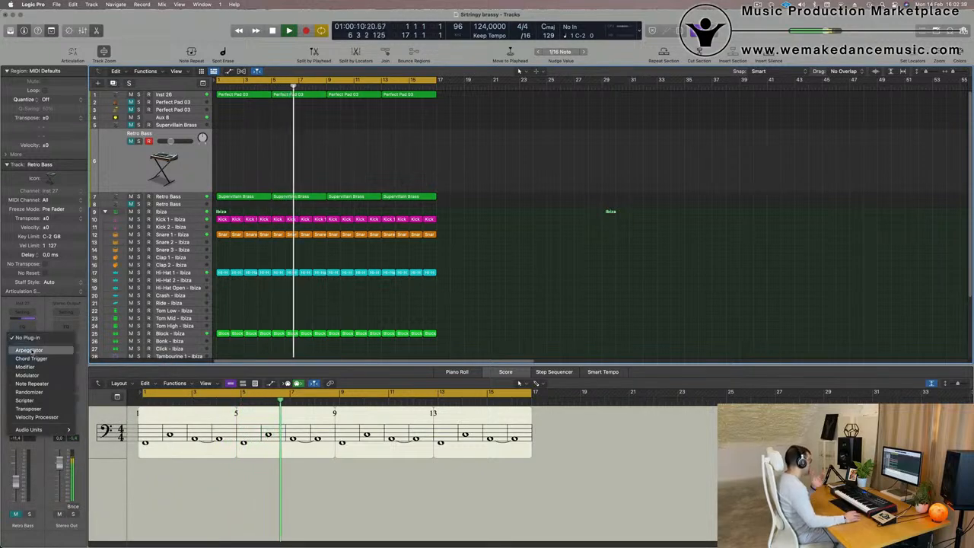
click(29, 350)
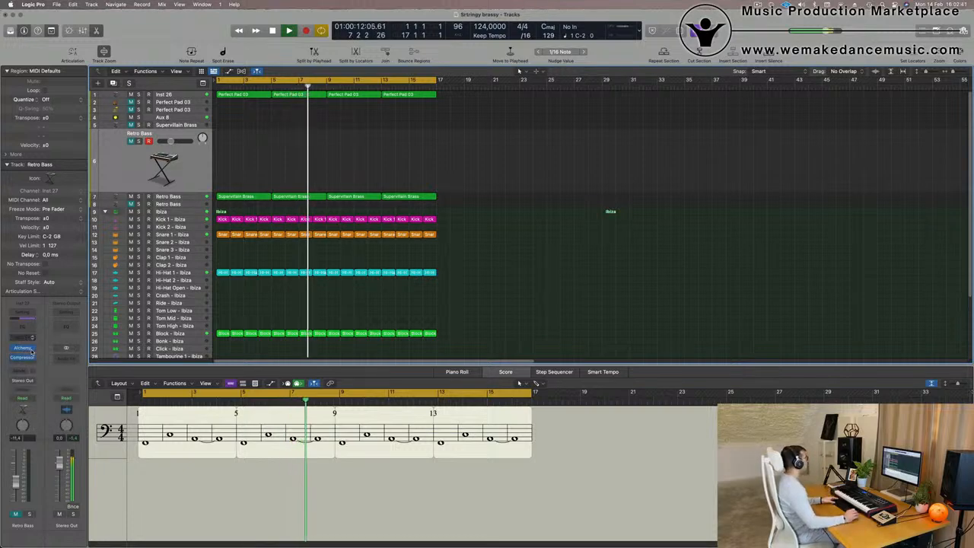
drag(457, 108, 714, 122)
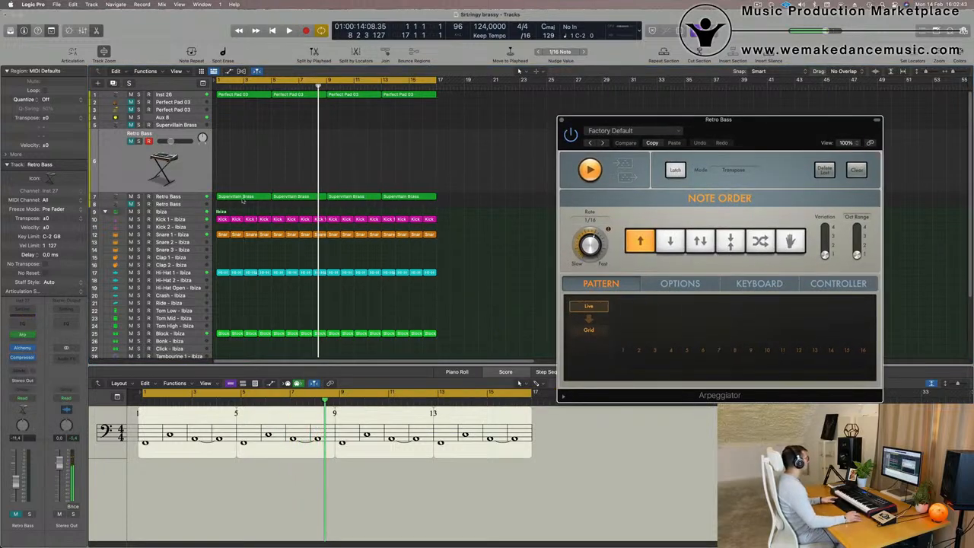
Copy the first Supervillain Brass region onto the Retro Bass track and duplicate its three notes higher in pitch.
drag(243, 200, 257, 134)
double_click(256, 134)
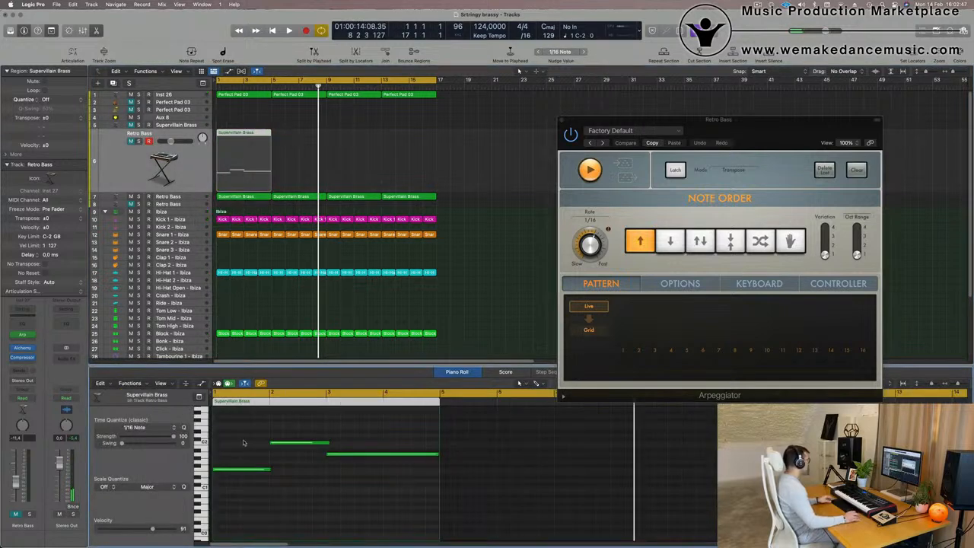
drag(246, 436, 406, 533)
scroll(406, 531, up, 4)
scroll(304, 505, down, 1)
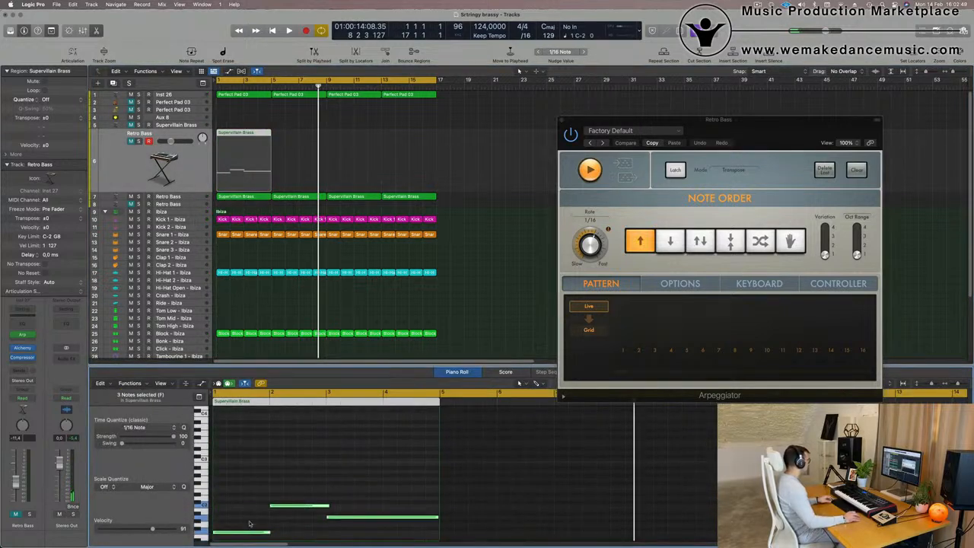
mouse_move(247, 505)
mouse_down()
mouse_move(249, 481)
mouse_move(246, 492)
mouse_up()
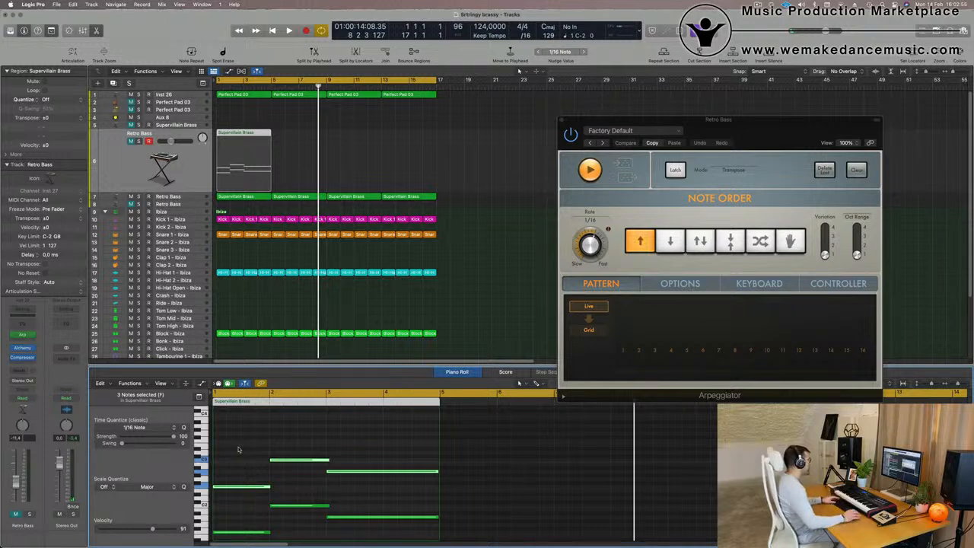
Select the Retro Bass track and play back the arpeggiated part.
click(434, 159)
click(242, 166)
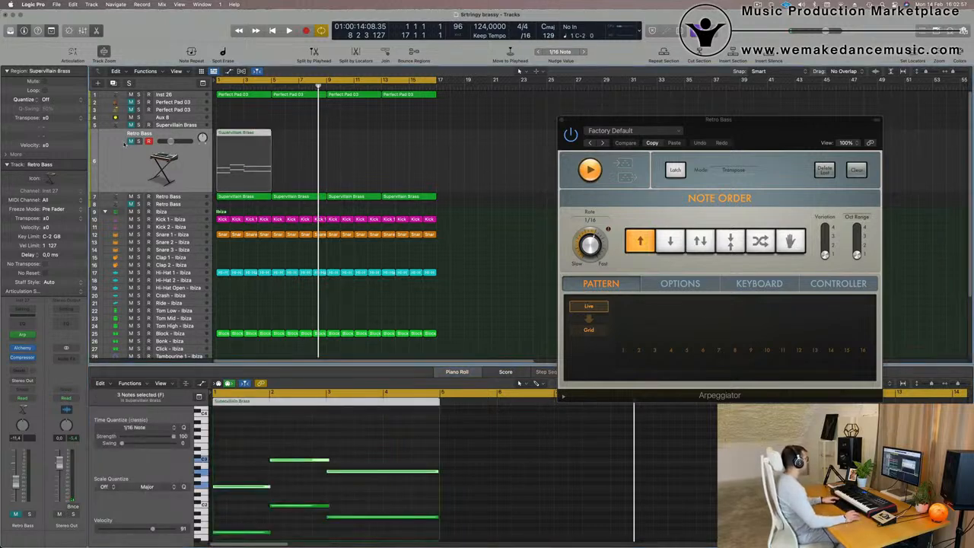
click(130, 143)
key(space)
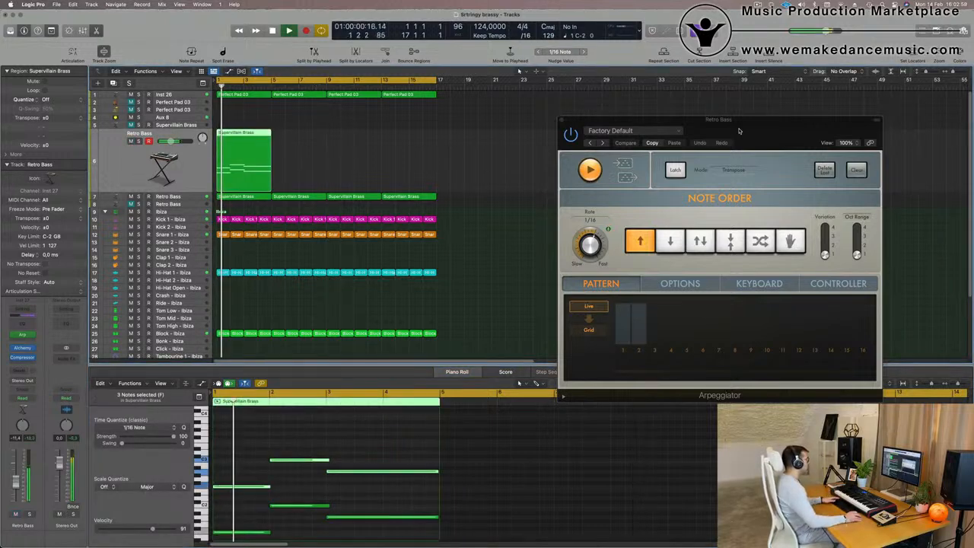
Play back the arpeggiated Retro Bass part with the Arpeggiator window open, then close the window.
drag(782, 130, 693, 116)
key(space)
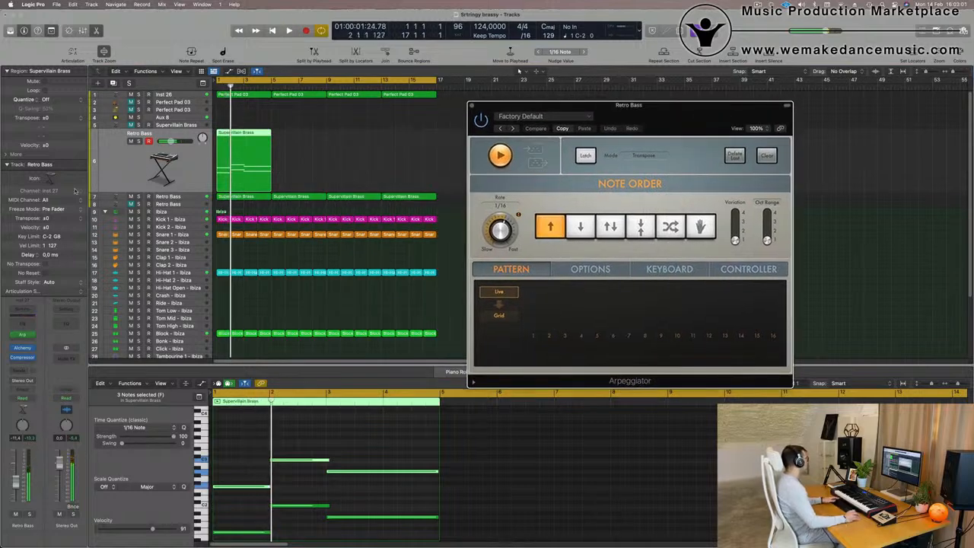
key(space)
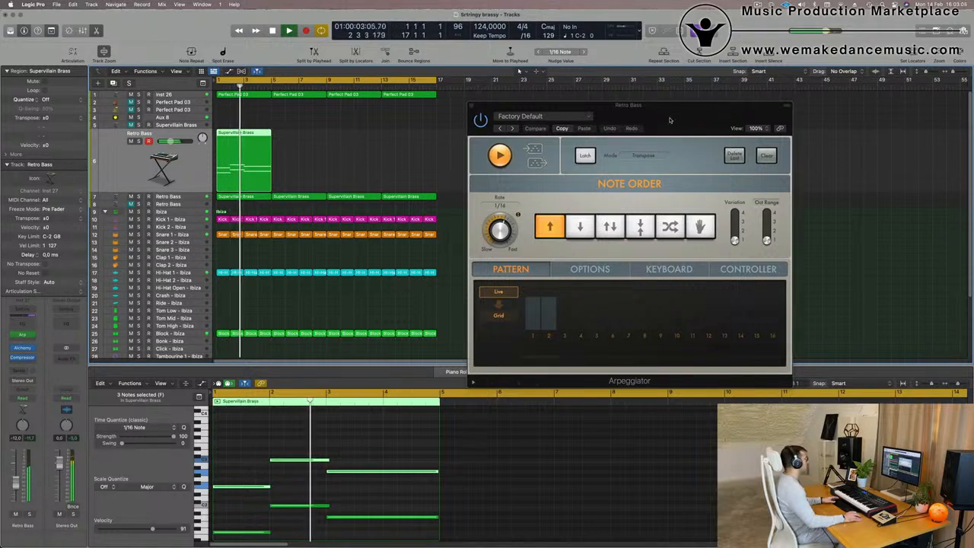
drag(670, 120, 641, 136)
click(443, 120)
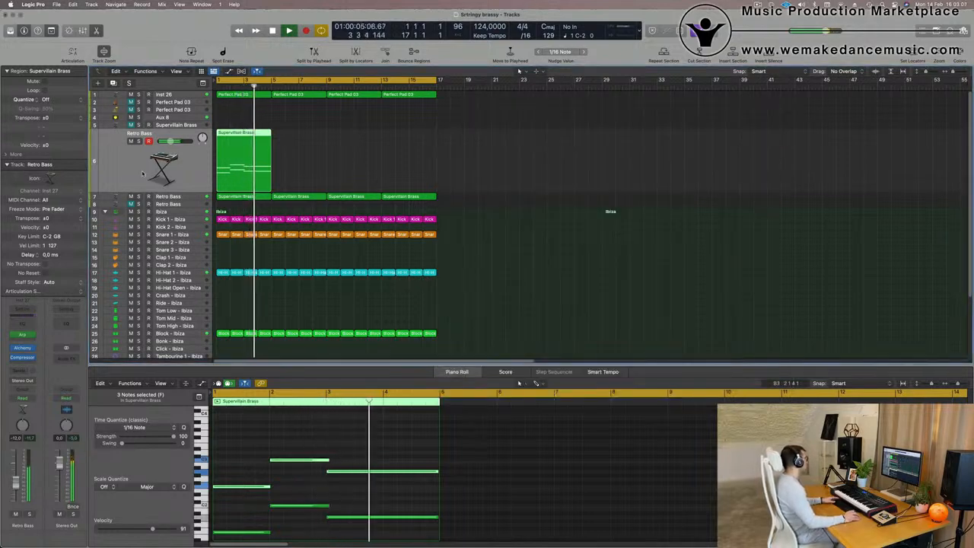
Select all six notes in the Retro Bass region and transpose them up one octave, then audition from the start.
key(space)
click(254, 459)
key(super+a)
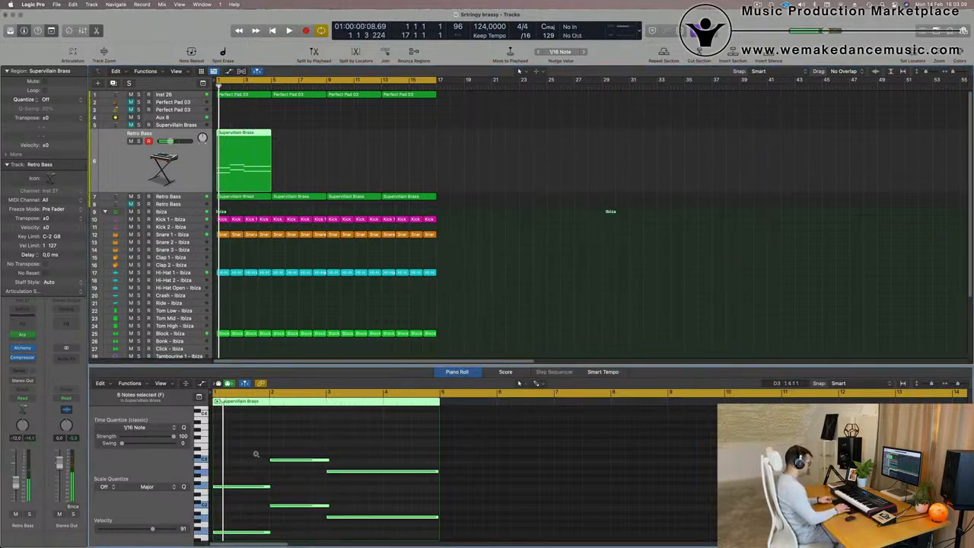
key(alt+shift+Up)
key(space)
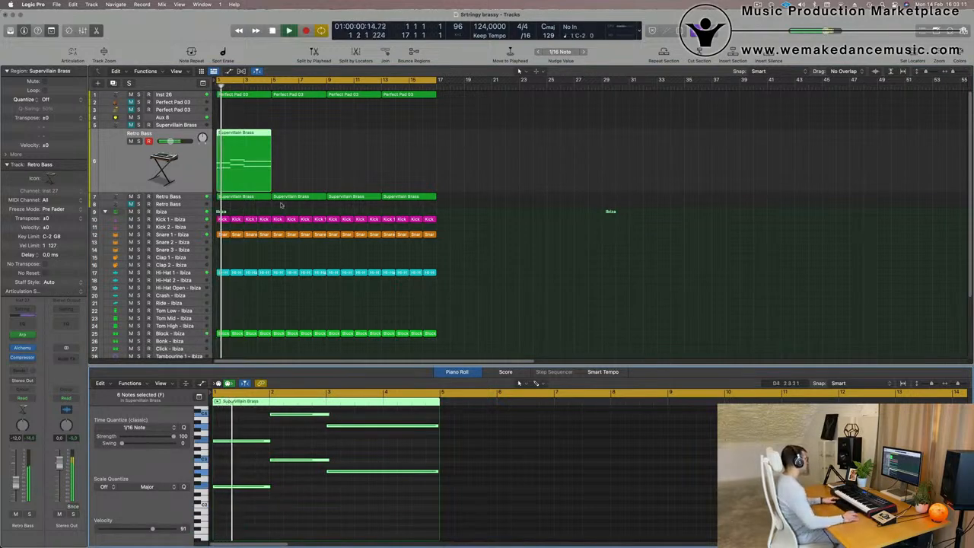
key(Return)
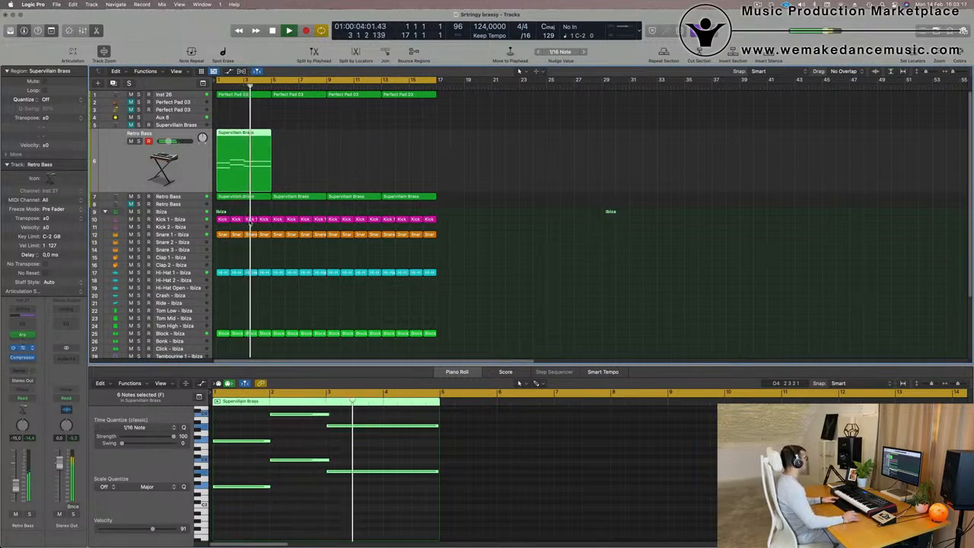
Repeat the Retro Bass region three times so it runs alongside the other 16-bar parts.
key(space)
drag(532, 107, 711, 108)
drag(377, 142, 231, 167)
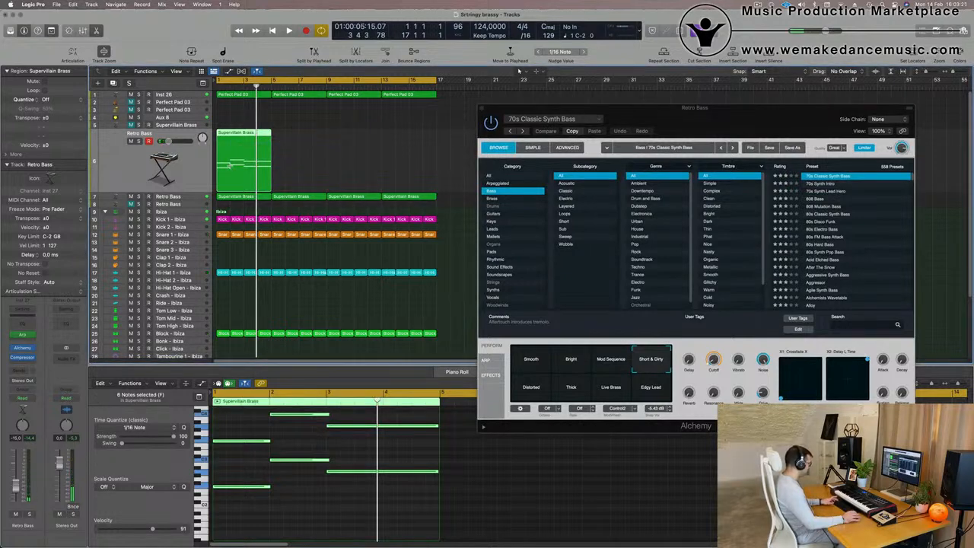
key(super+r)
key(super+r)
key(super+r)
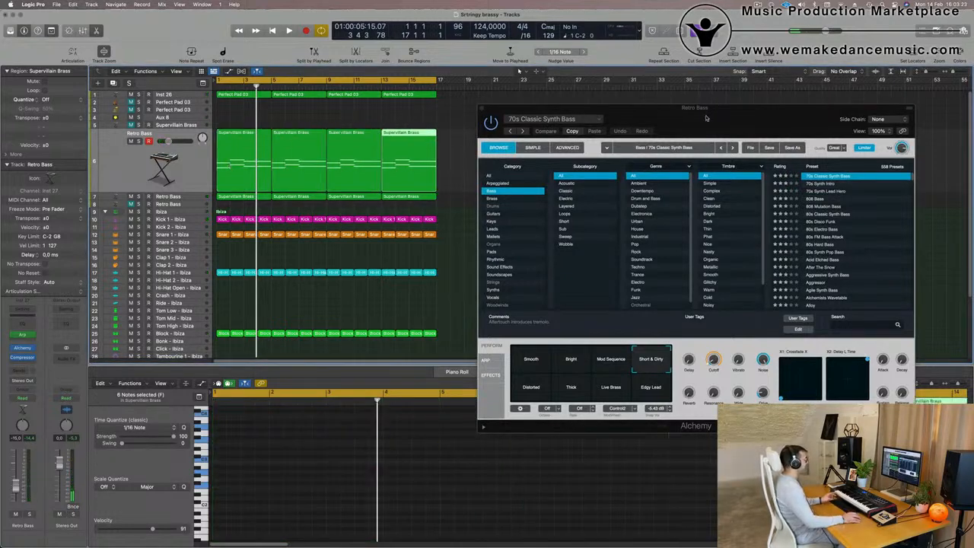
Select all Retro Bass regions and nudge the Alchemy Cutoff knob up slightly, then close the instrument window.
drag(705, 118, 768, 66)
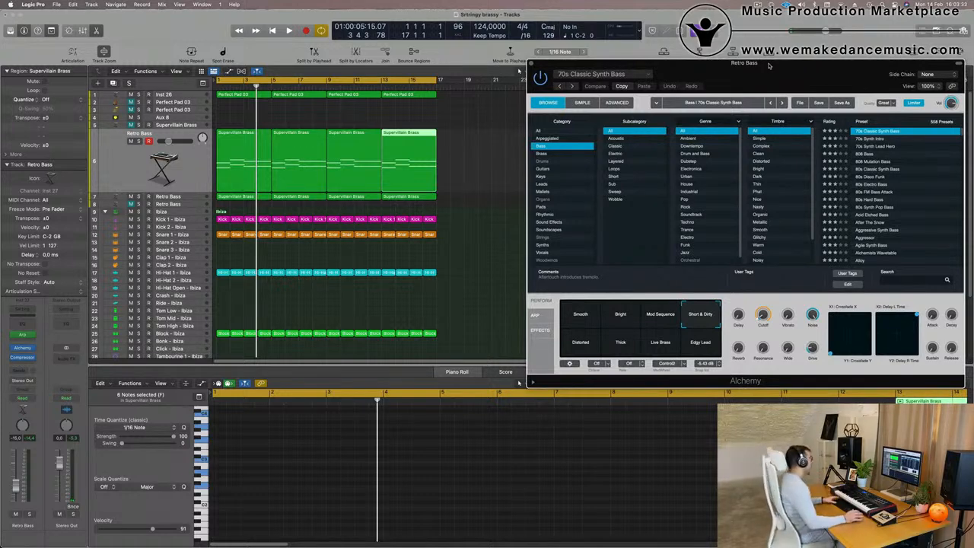
key(space)
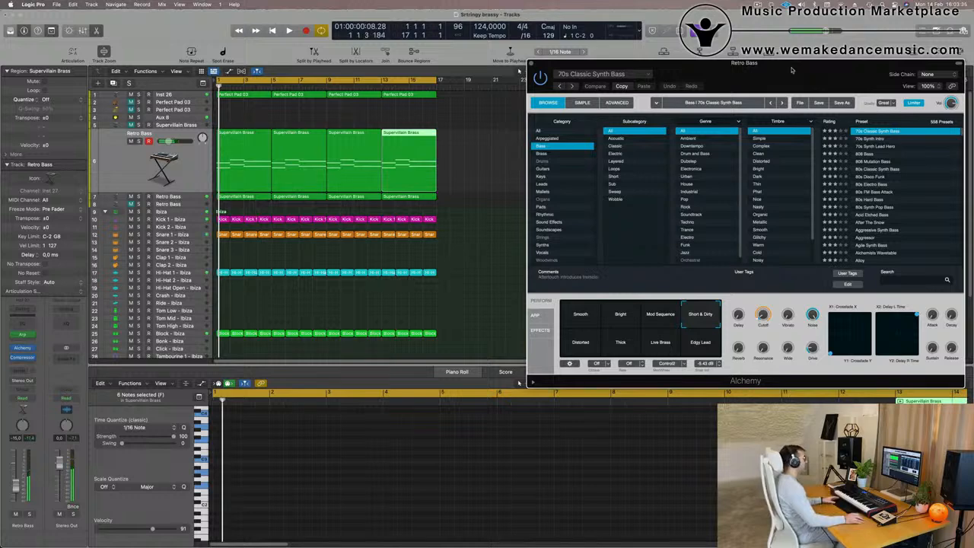
drag(791, 70, 759, 83)
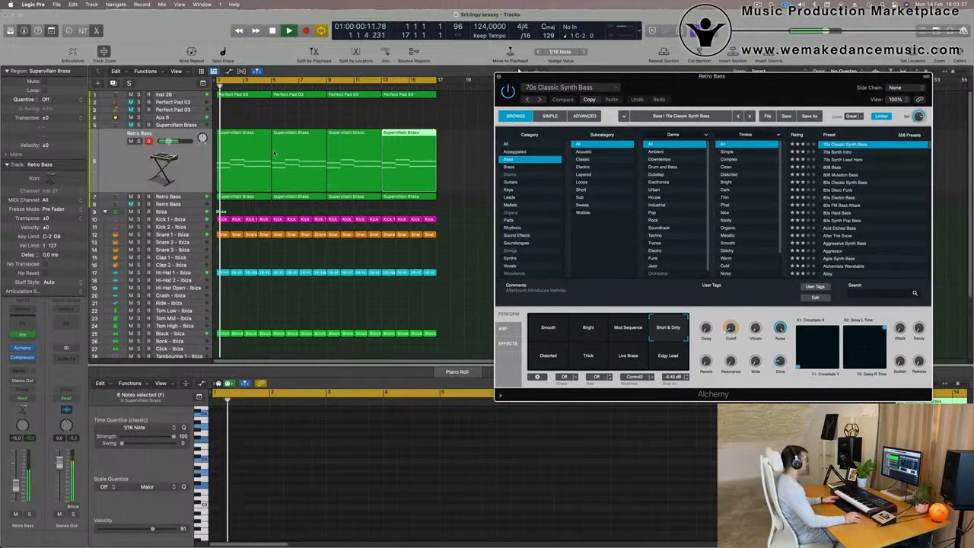
click(174, 166)
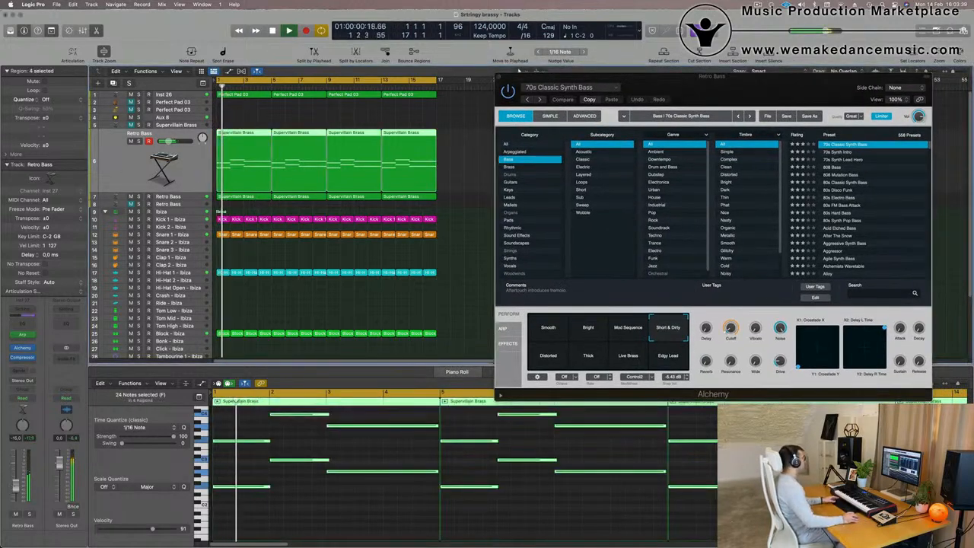
drag(728, 329, 729, 322)
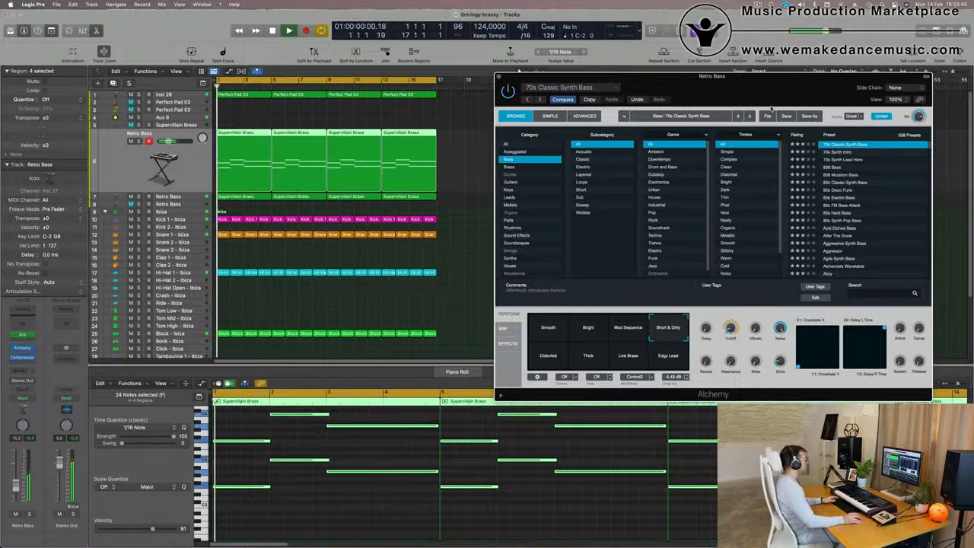
drag(654, 76, 536, 141)
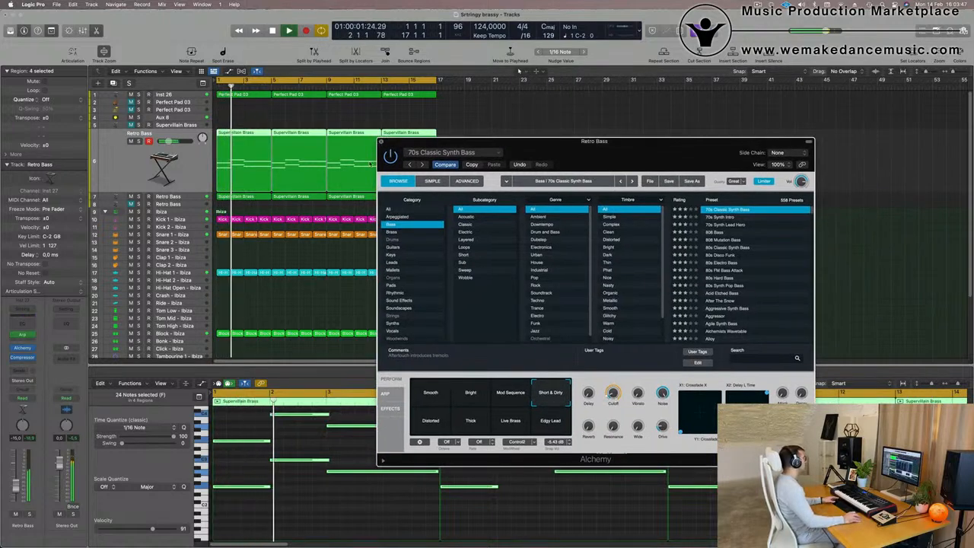
click(382, 142)
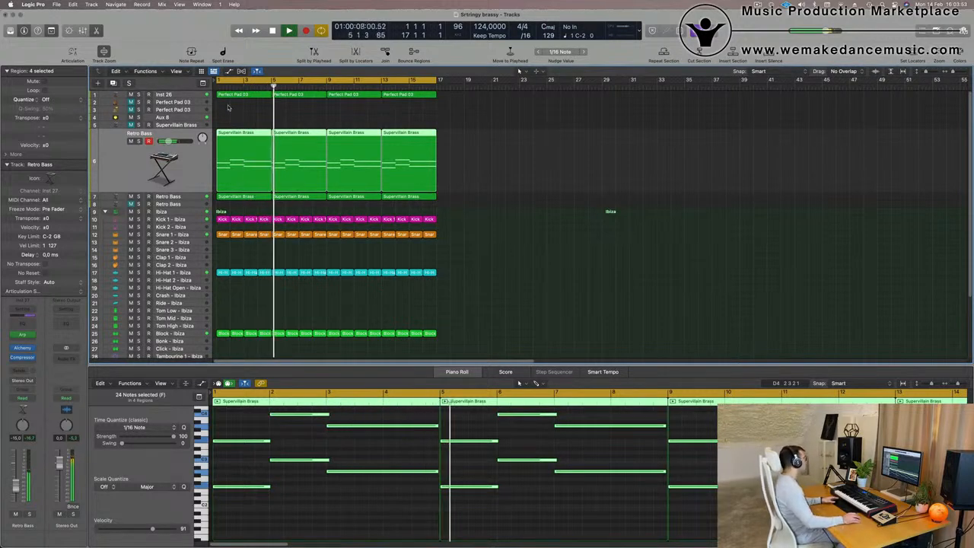
Copy the first Retro Bass region onto the Perfect Pad 03 track at bar 1.
click(255, 126)
click(248, 134)
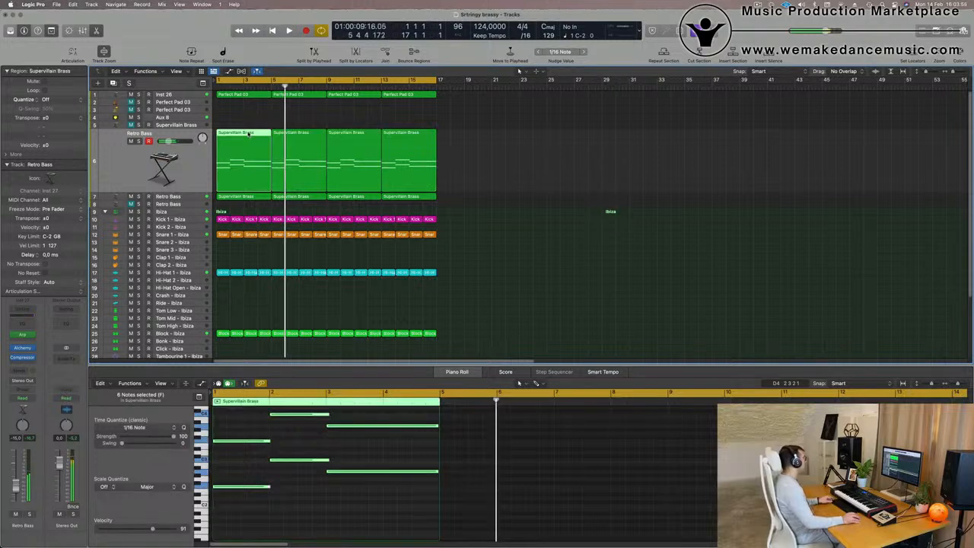
drag(248, 134, 248, 108)
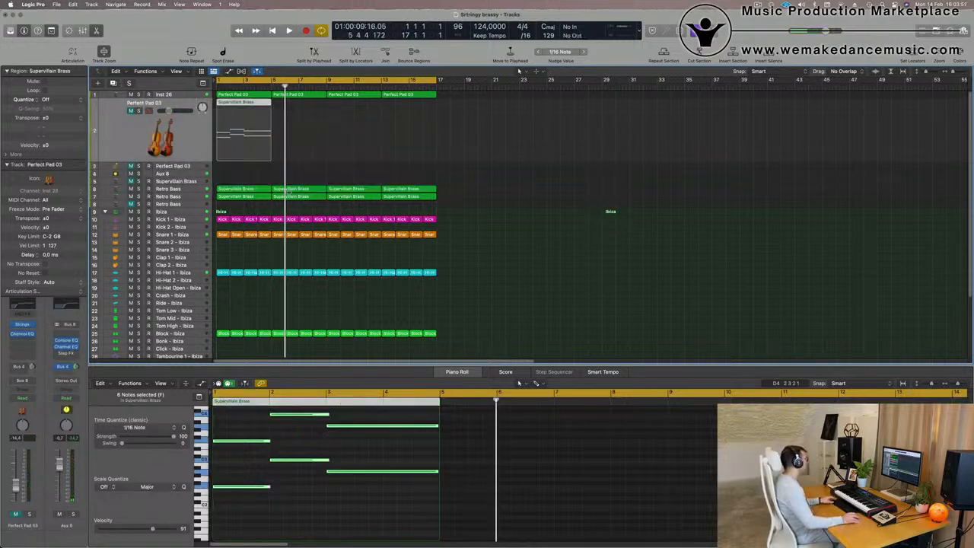
Select the copied region's notes and set the Perfect Pad 03 channel's send to Bus 4, then start playback.
click(263, 460)
key(super+a)
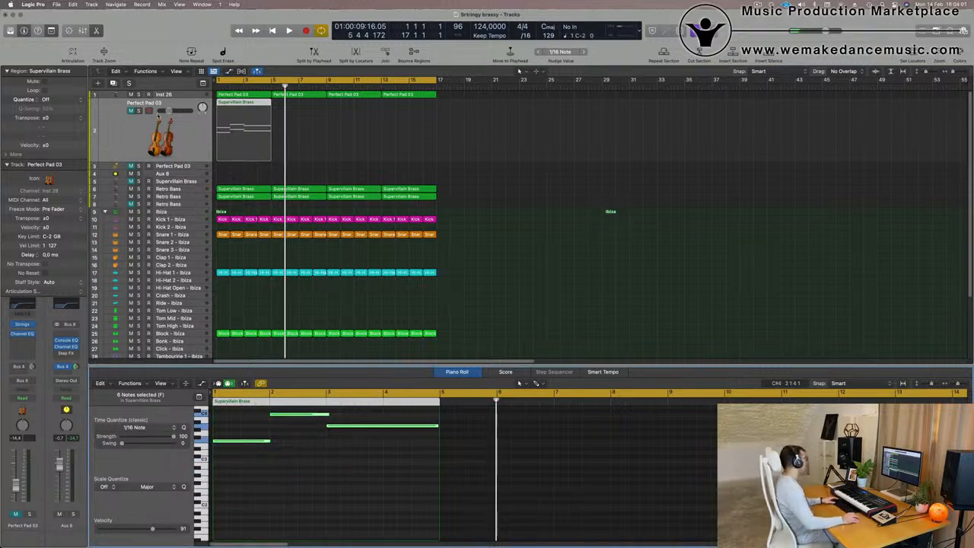
click(125, 141)
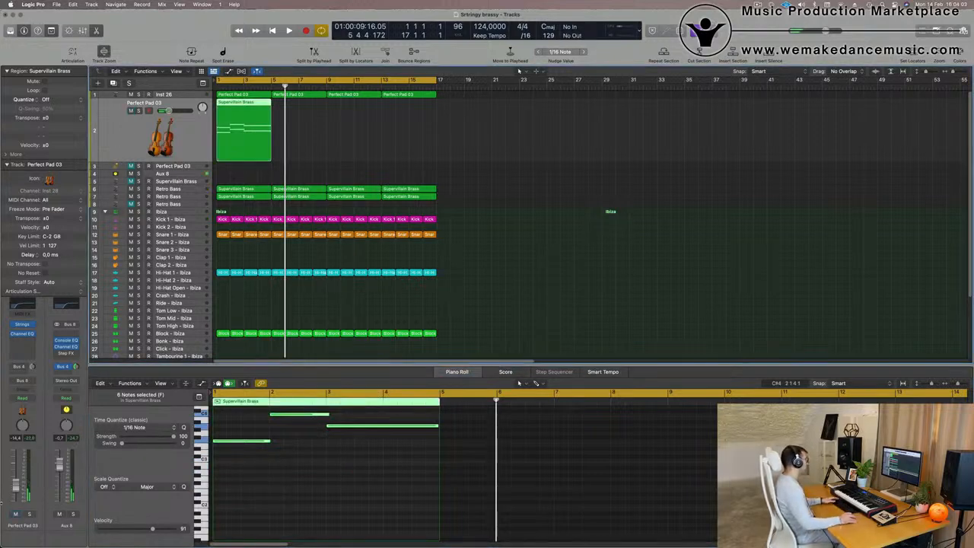
click(31, 365)
key(space)
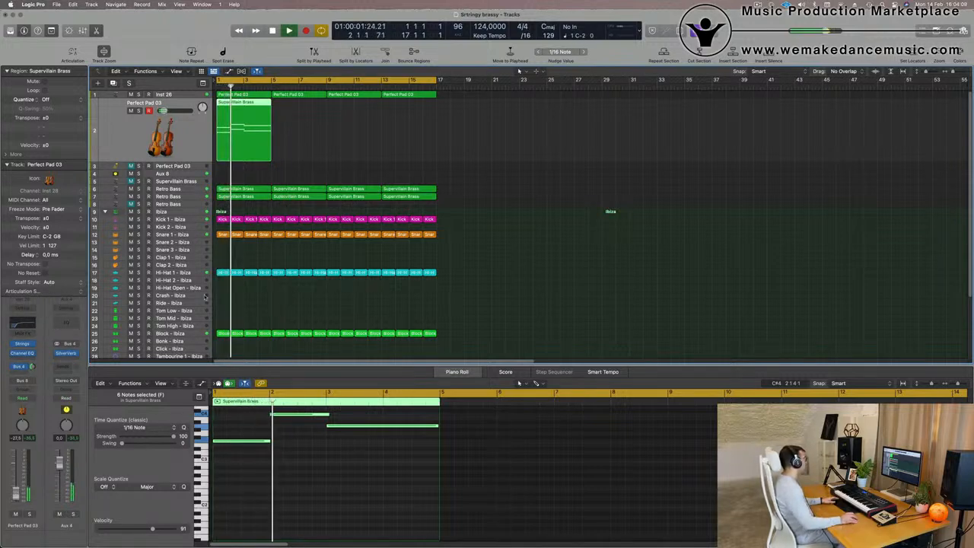
Transpose the Perfect Pad 03 region's notes down one octave, auditioning different octaves along the way.
click(338, 489)
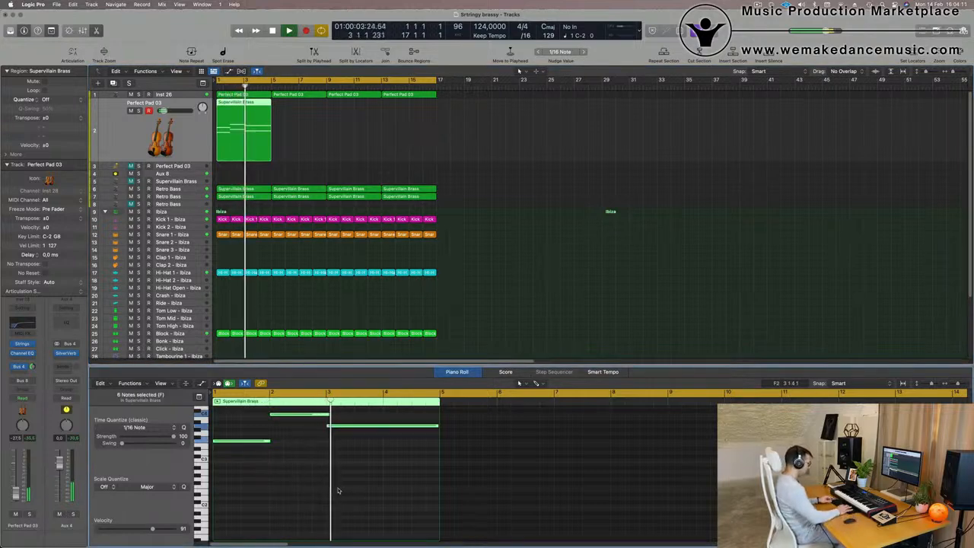
key(alt+shift+Down)
key(Return)
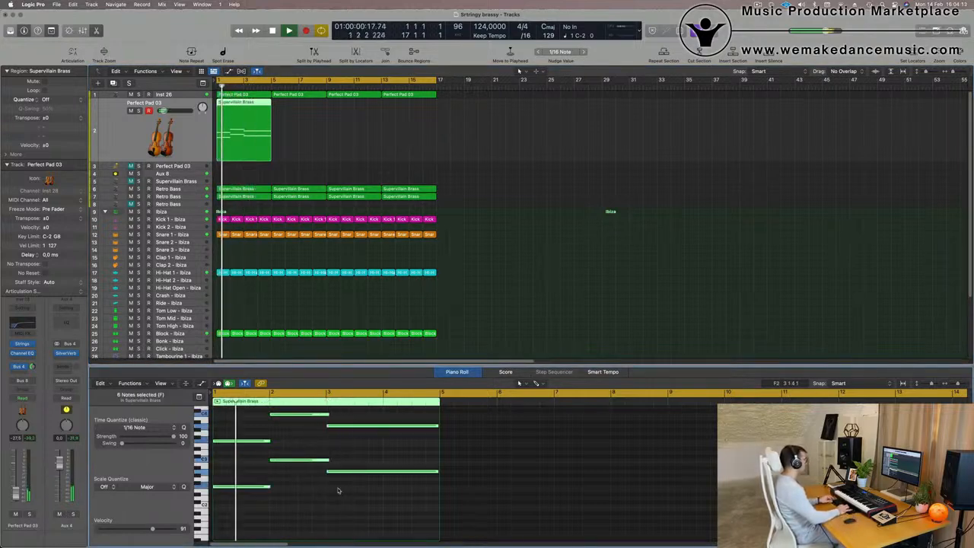
key(alt+shift+Down)
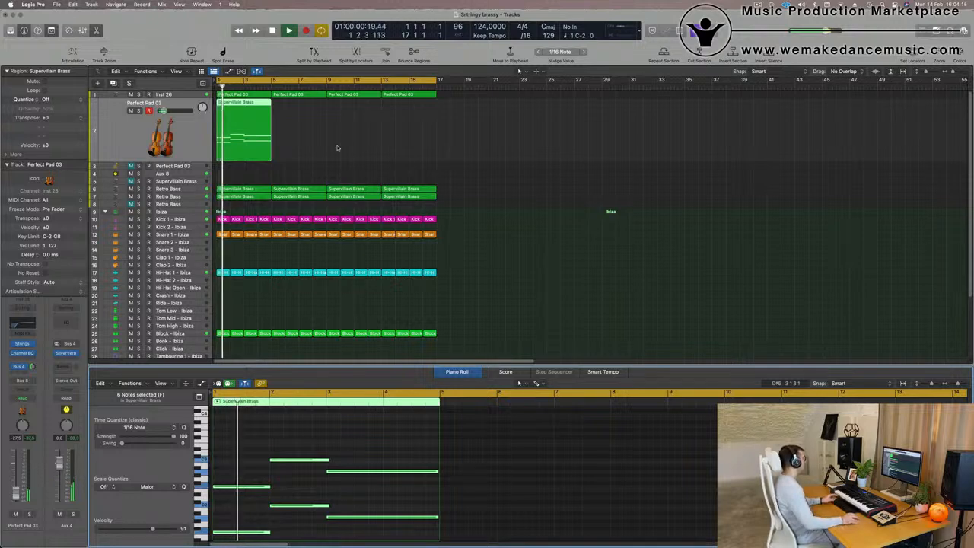
key(Return)
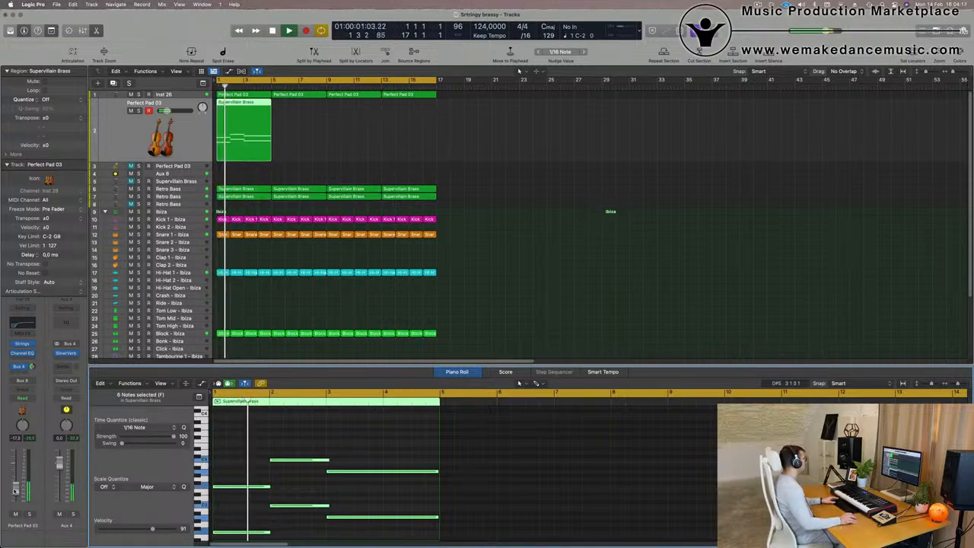
key(alt+shift+Up)
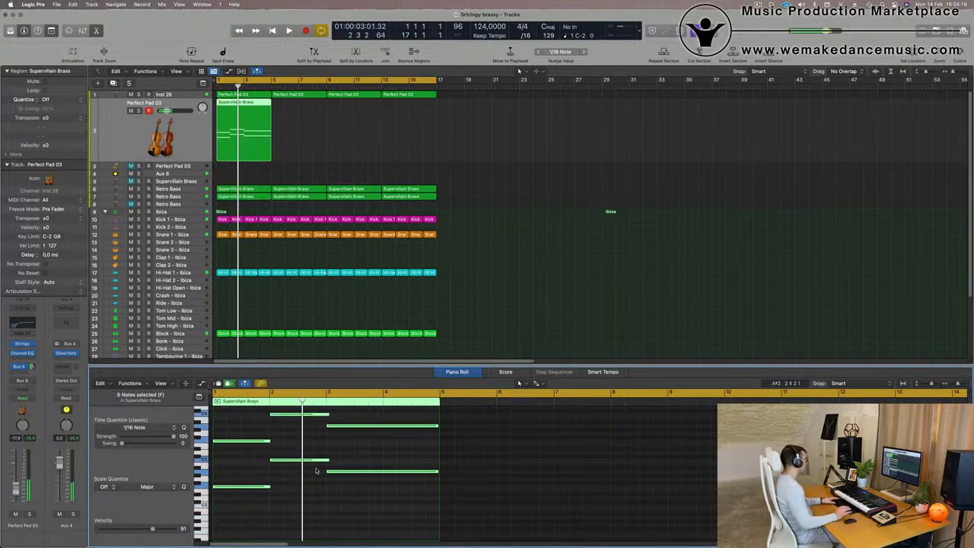
key(Return)
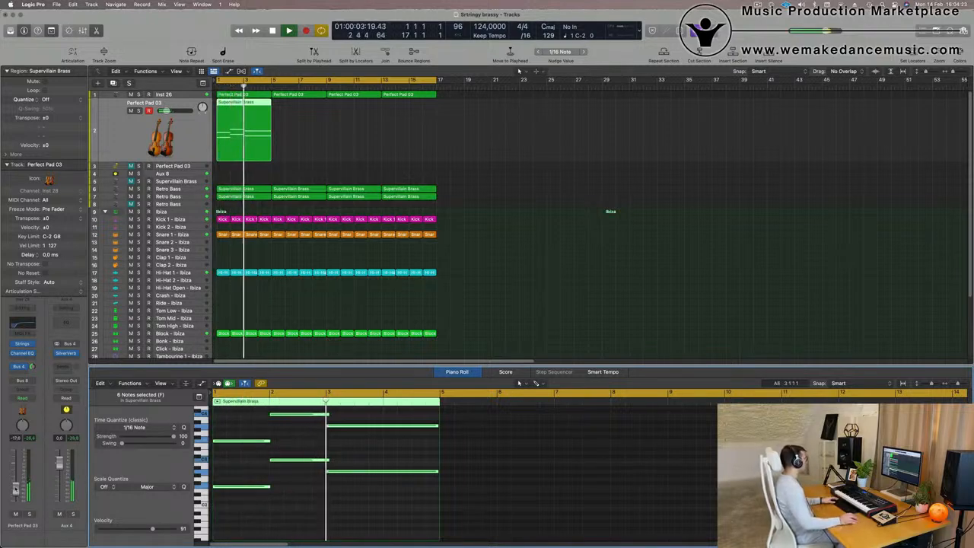
key(Return)
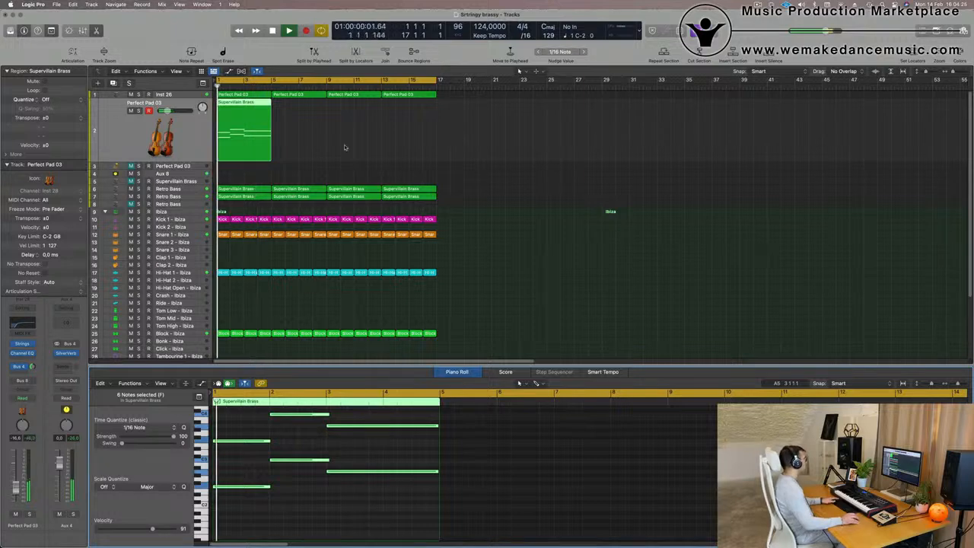
Repeat the Perfect Pad 03 region so four copies span the first 16 bars.
key(super+r)
key(super+r)
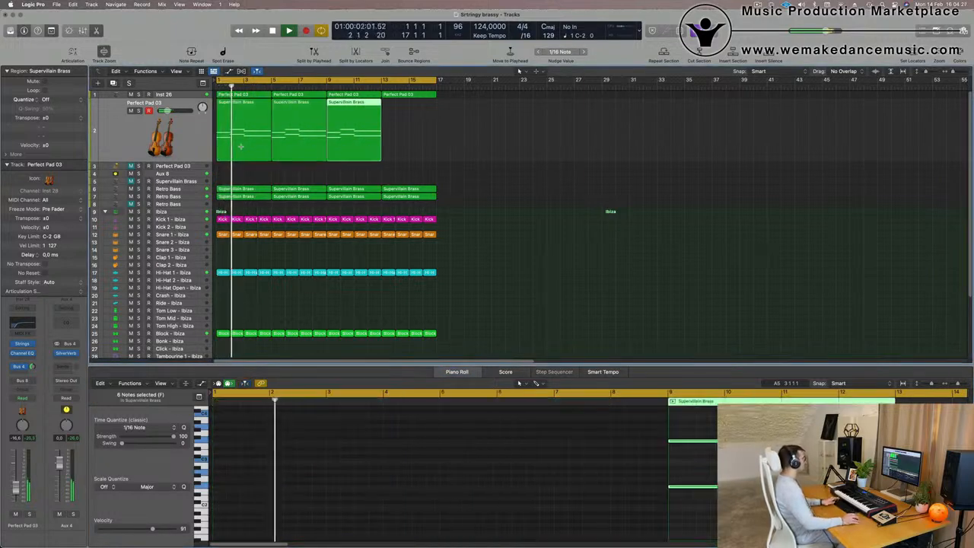
click(453, 146)
click(368, 132)
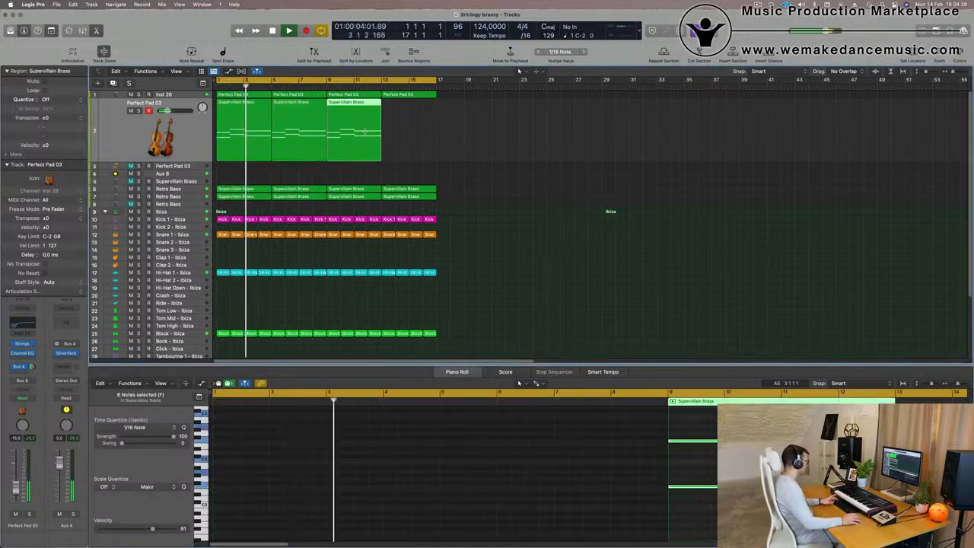
key(super+r)
click(528, 146)
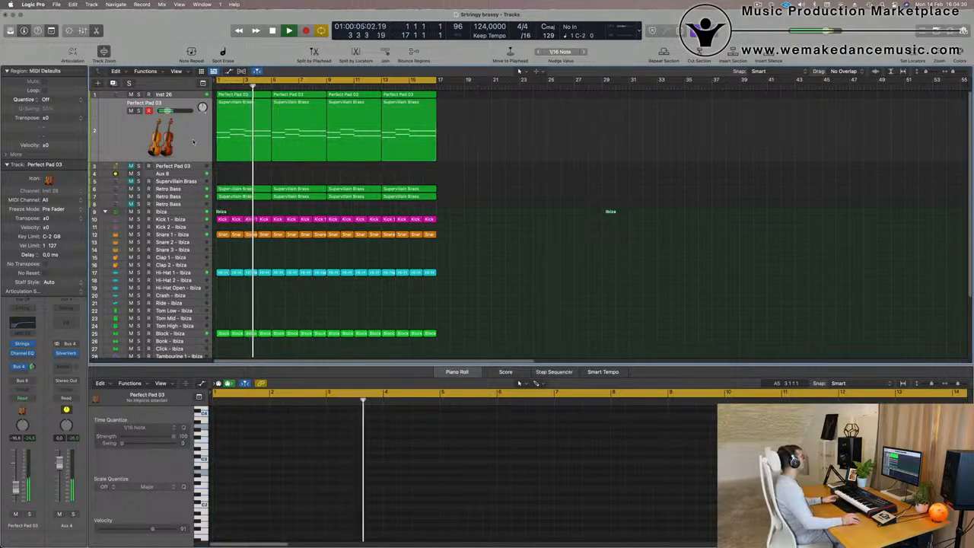
Select the Perfect Pad 03 track's regions and play the arrangement back from the start.
click(137, 111)
click(137, 111)
click(118, 137)
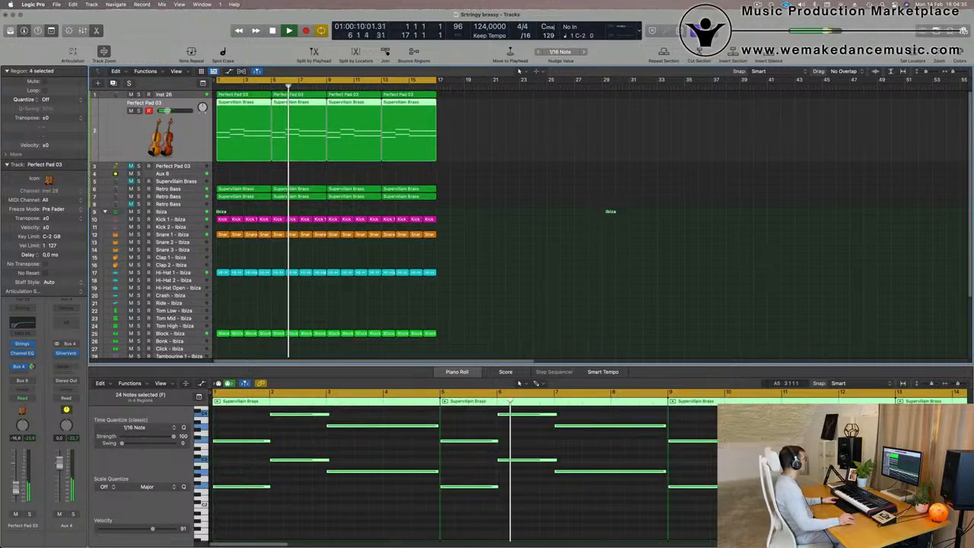
click(513, 130)
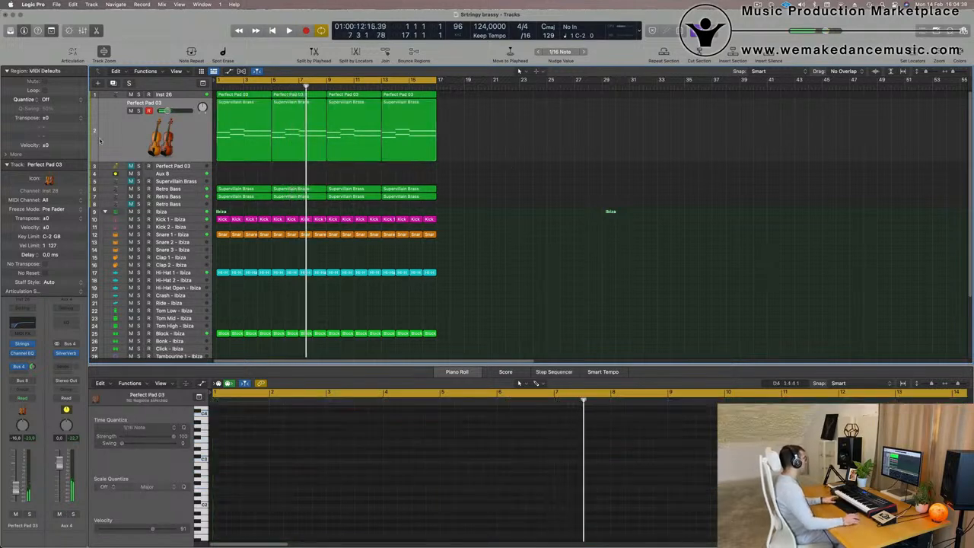
click(100, 140)
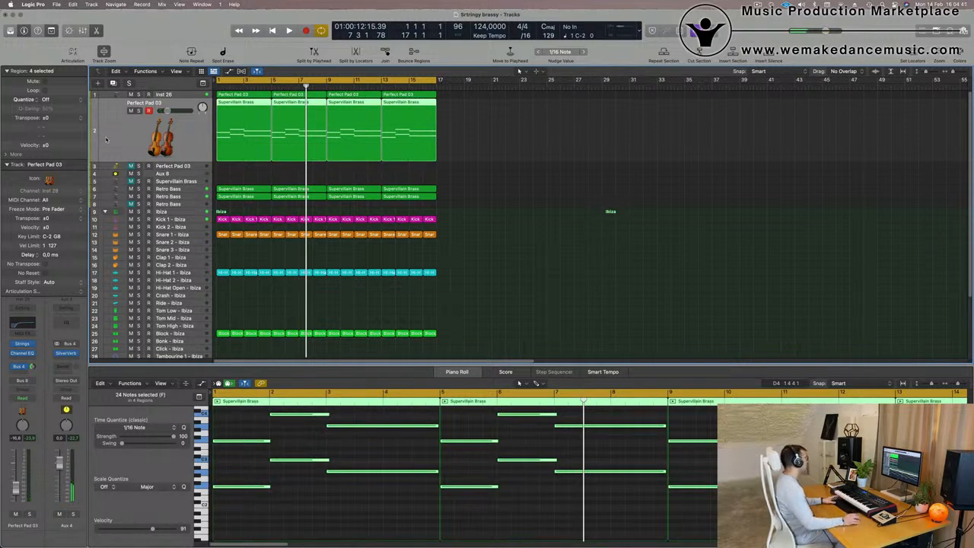
key(space)
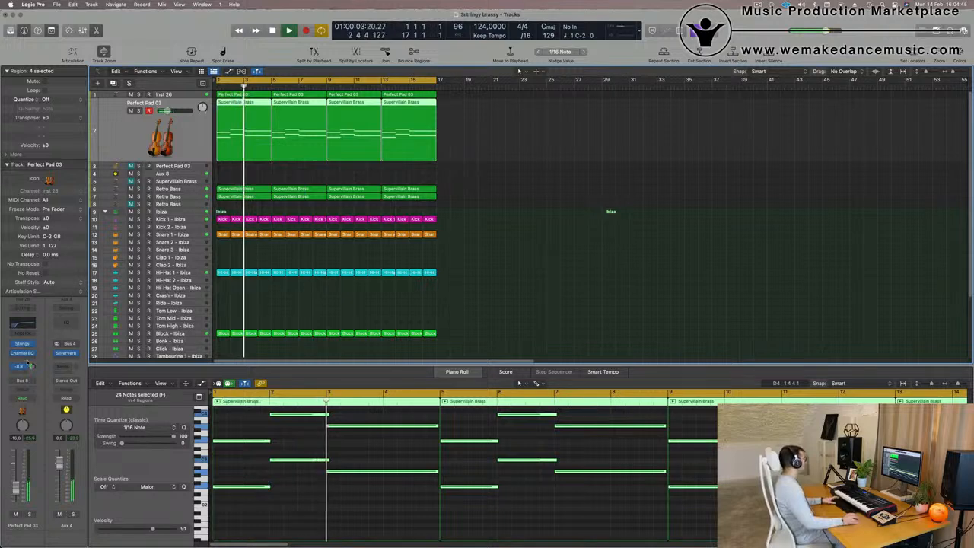
key(Return)
Open the track's strings instrument and load the Studio Violins 2 preset from Single Instruments.
click(23, 344)
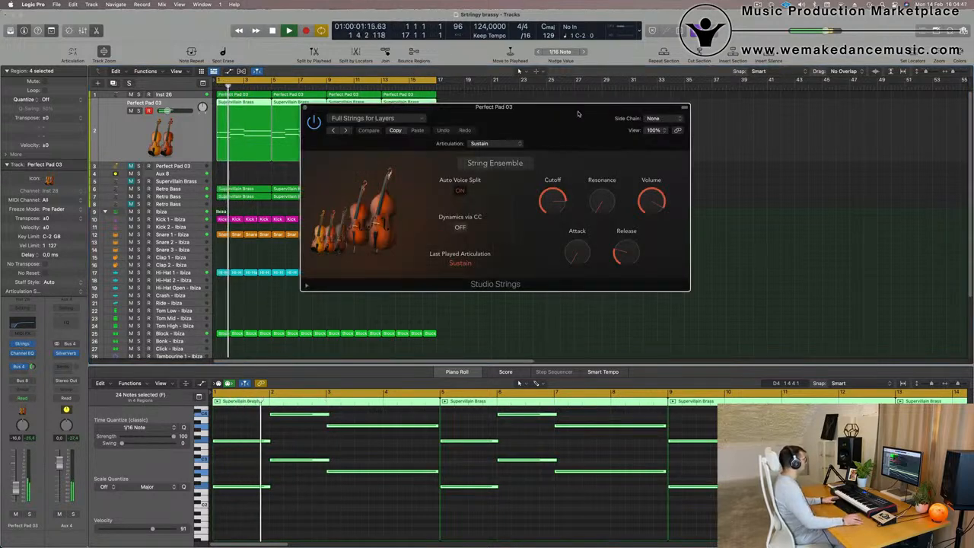
drag(577, 114, 564, 113)
click(350, 117)
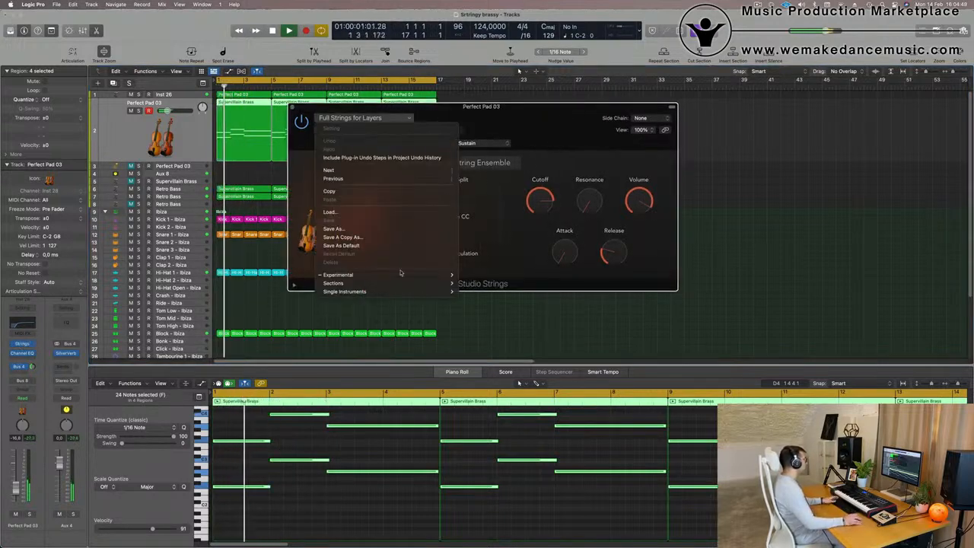
mouse_move(409, 275)
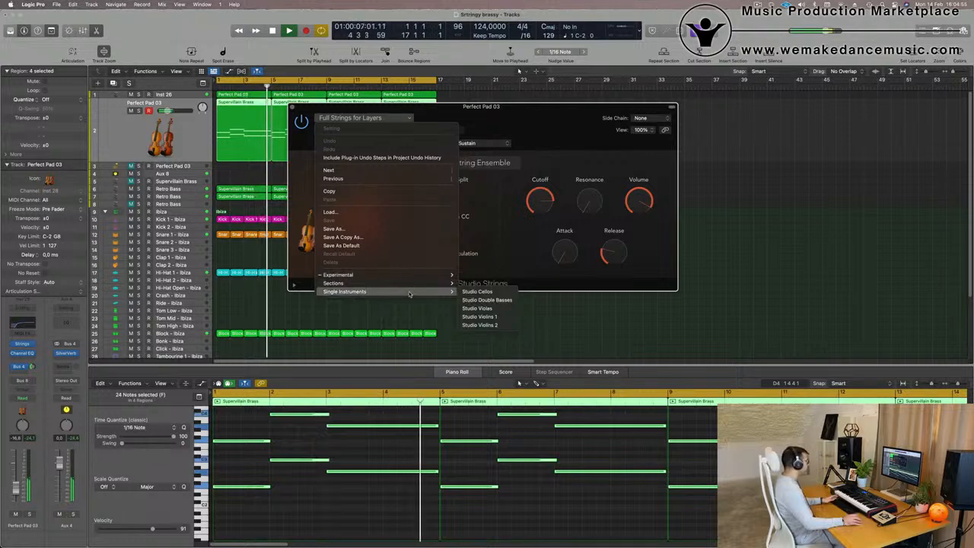
click(480, 325)
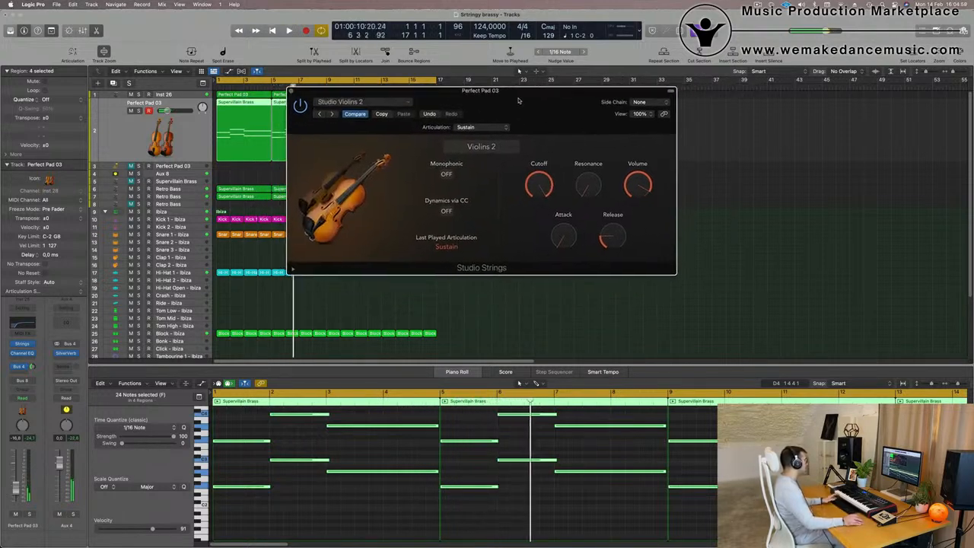
drag(518, 99, 561, 123)
key(Return)
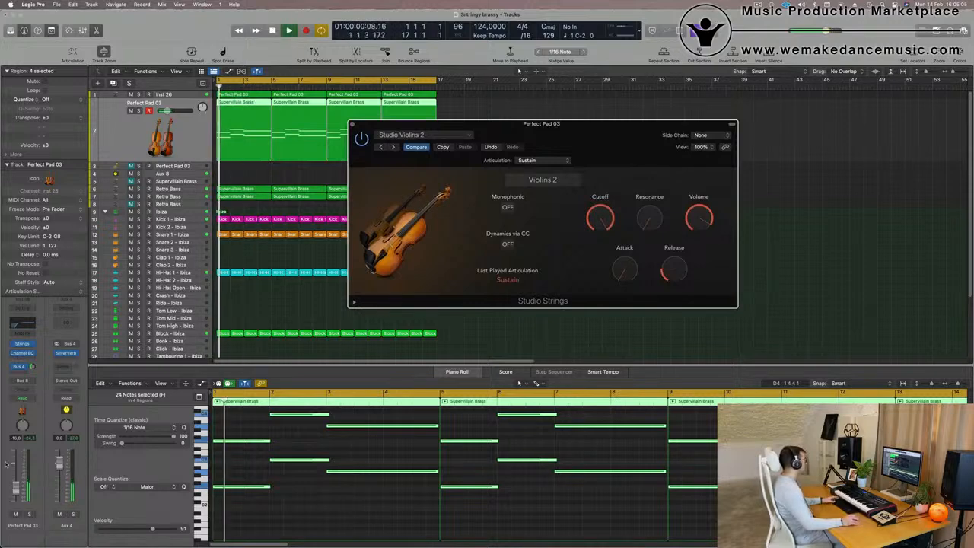
Audition the violins with Monophonic switched on and back off.
click(162, 126)
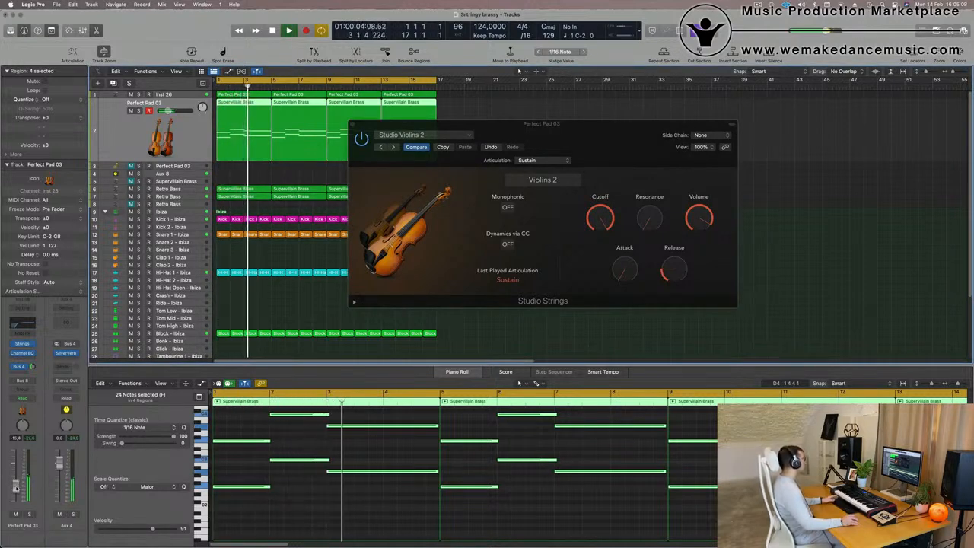
drag(622, 125, 613, 129)
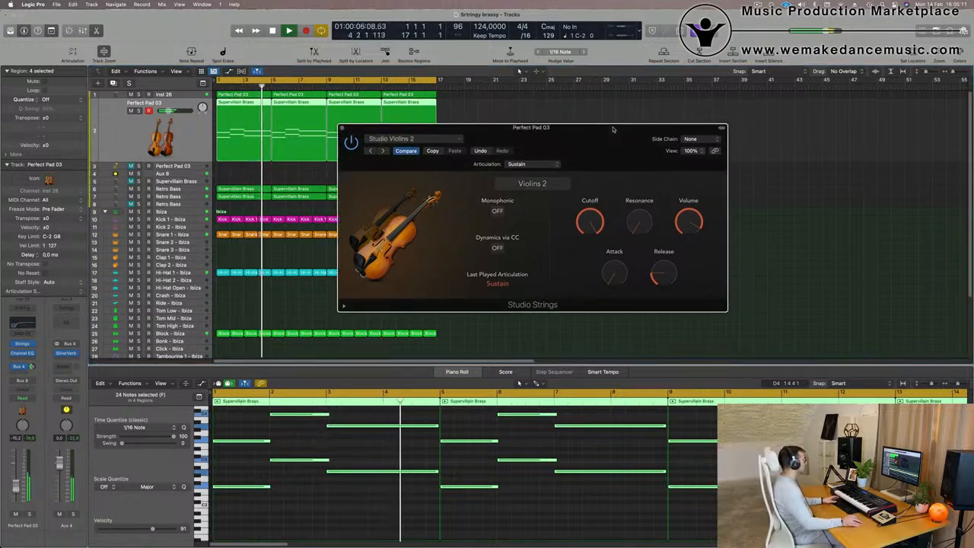
click(496, 214)
key(space)
key(space)
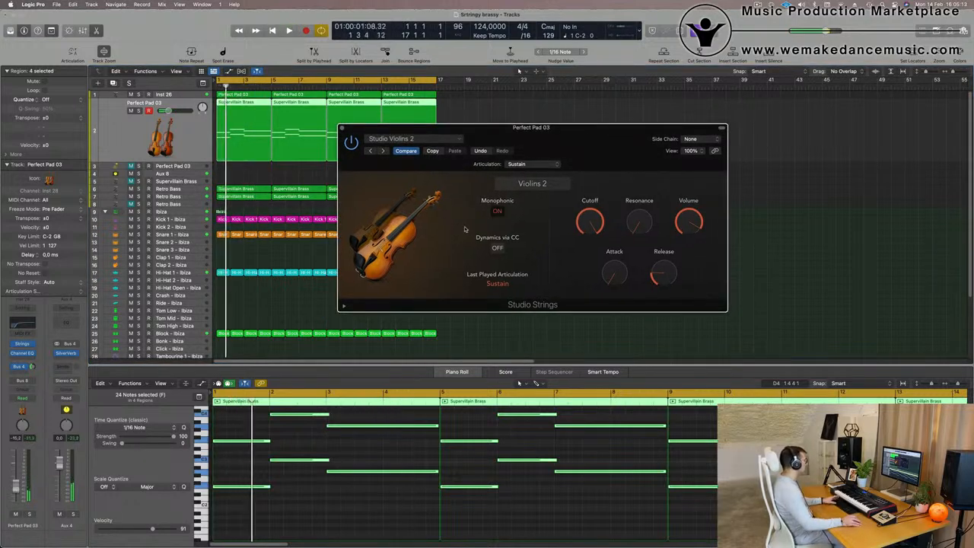
key(space)
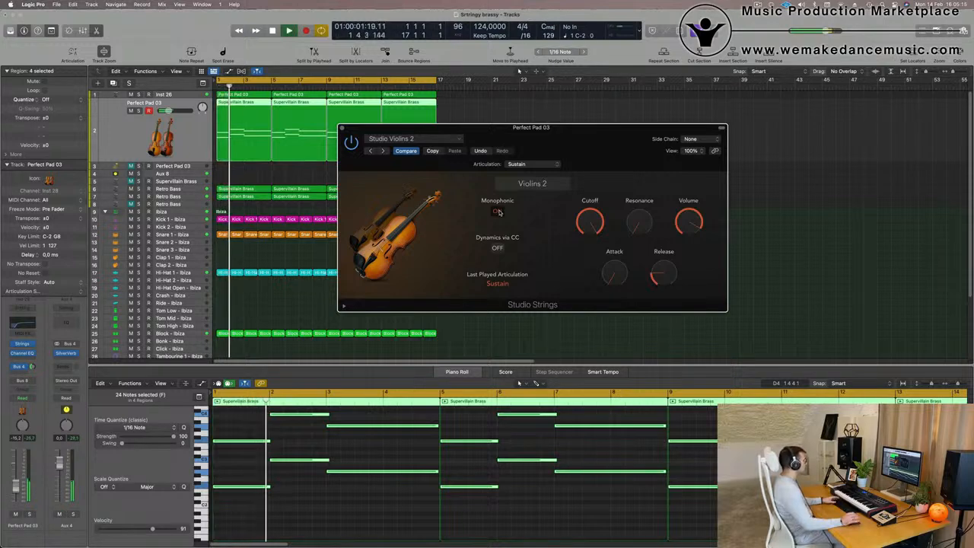
click(499, 212)
key(space)
key(space)
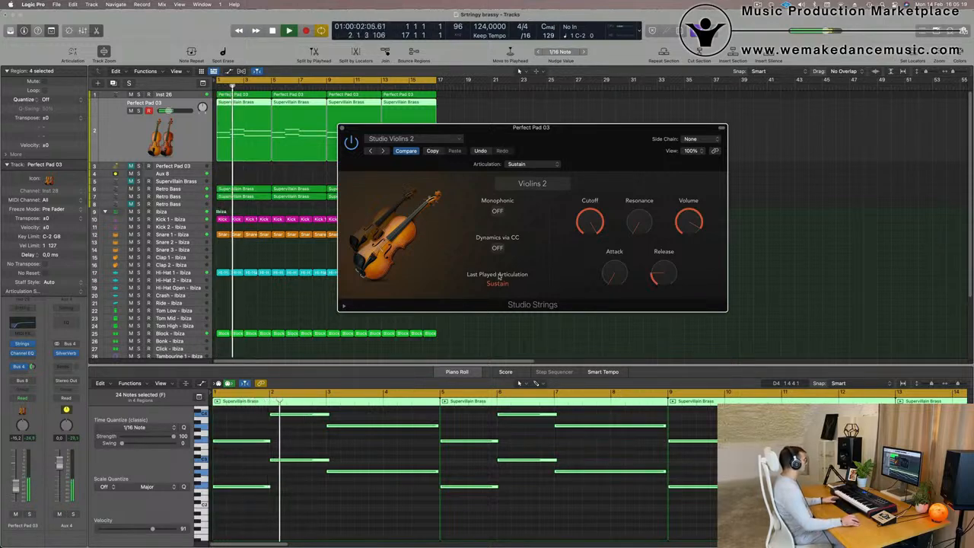
Raise the violins' Attack to about 37% and audition the result.
drag(625, 149, 694, 172)
mouse_move(647, 263)
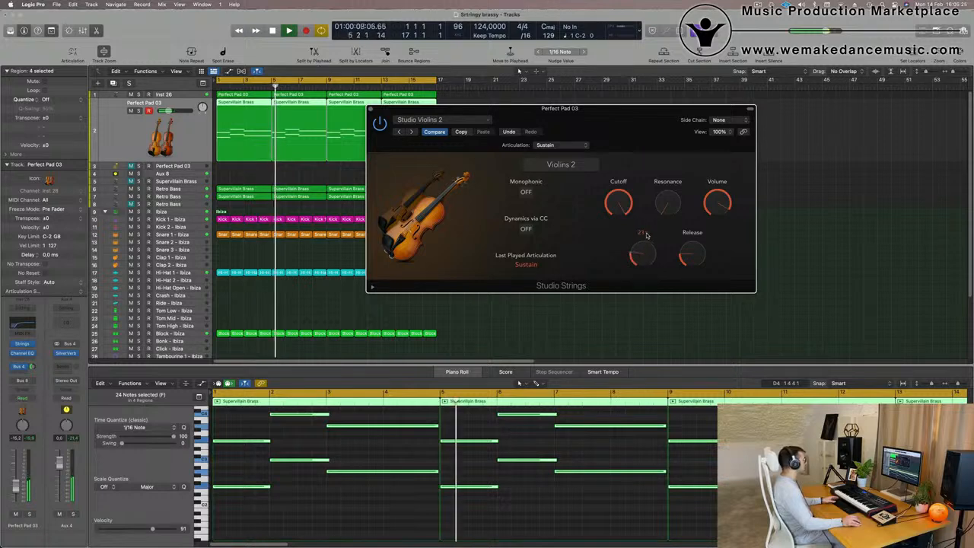
drag(647, 262, 642, 249)
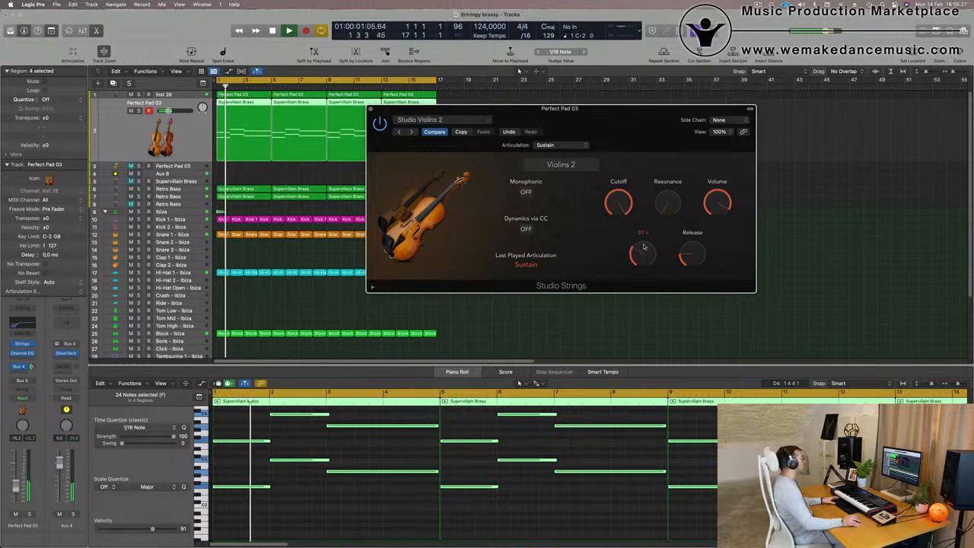
key(space)
key(space)
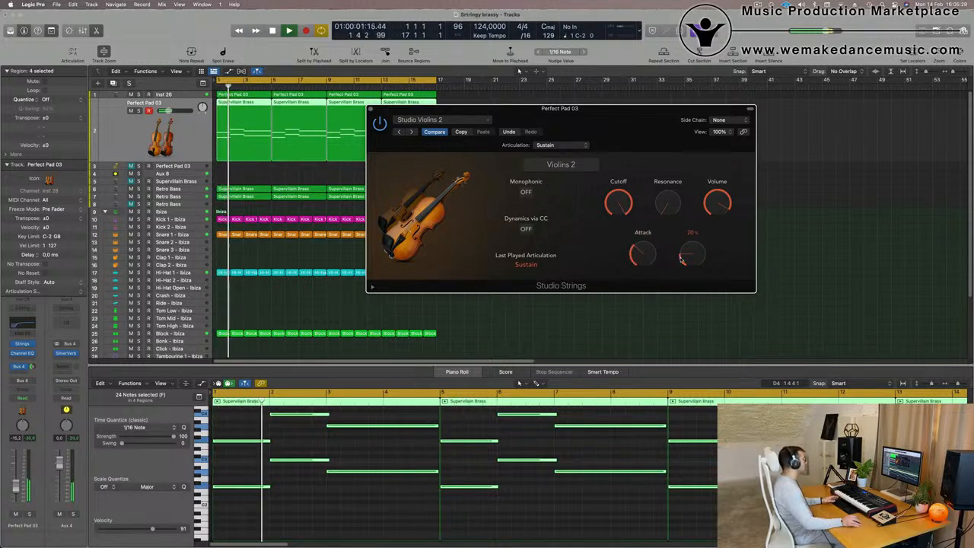
Set the Release to about 74% and fine-tune the Attack and the channel's volume fader.
mouse_move(694, 256)
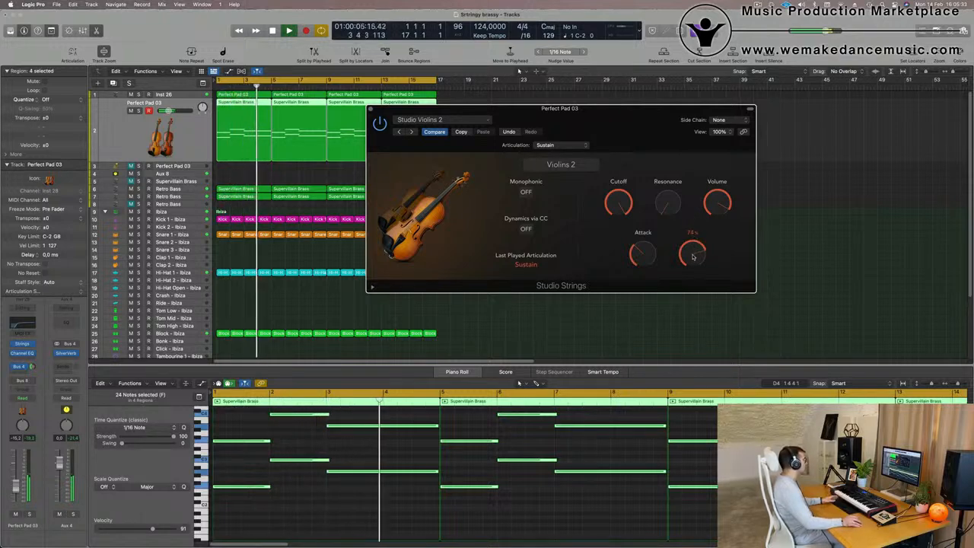
drag(633, 109, 630, 113)
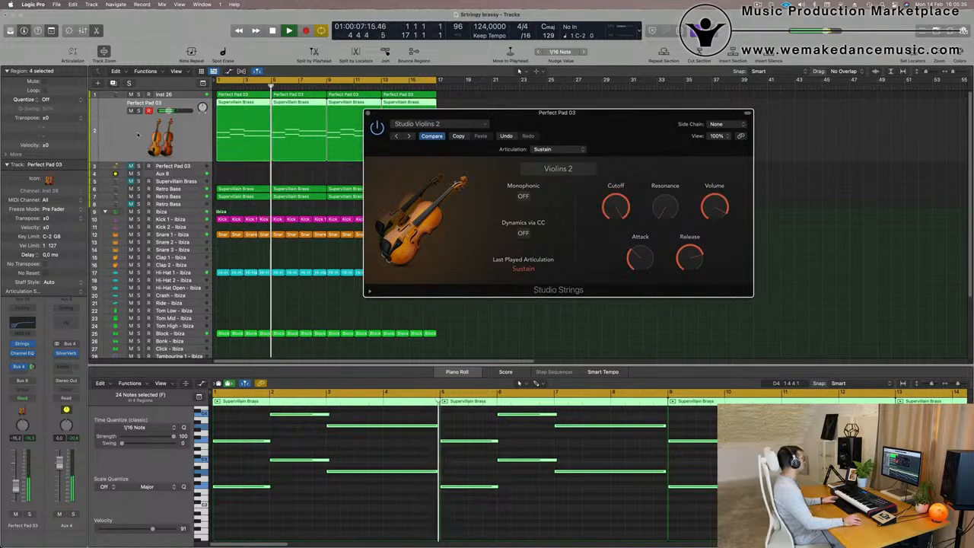
click(22, 506)
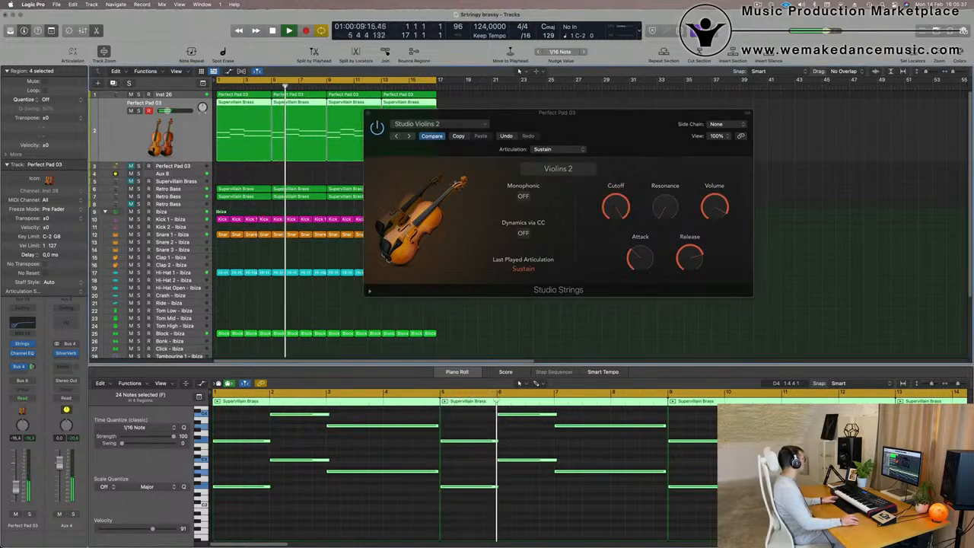
drag(16, 491, 16, 490)
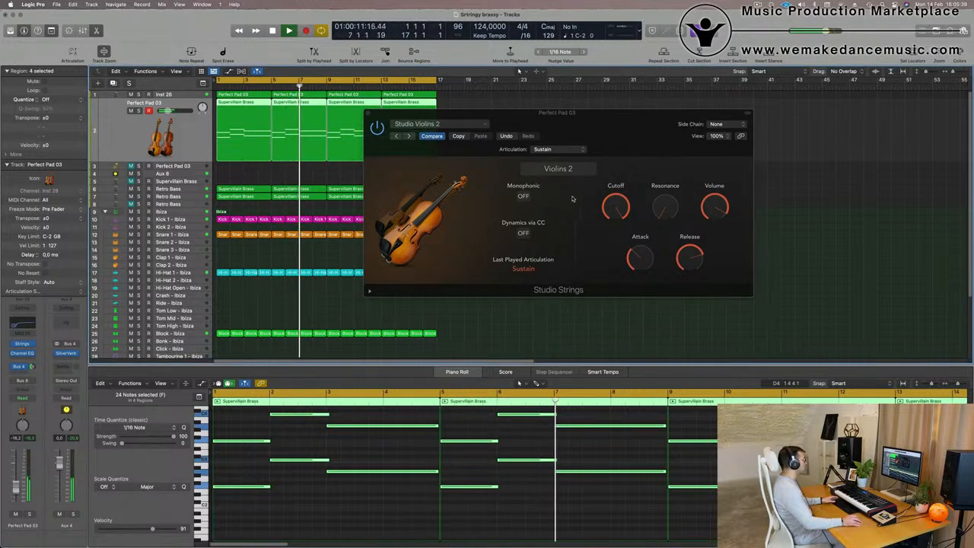
drag(637, 264, 640, 267)
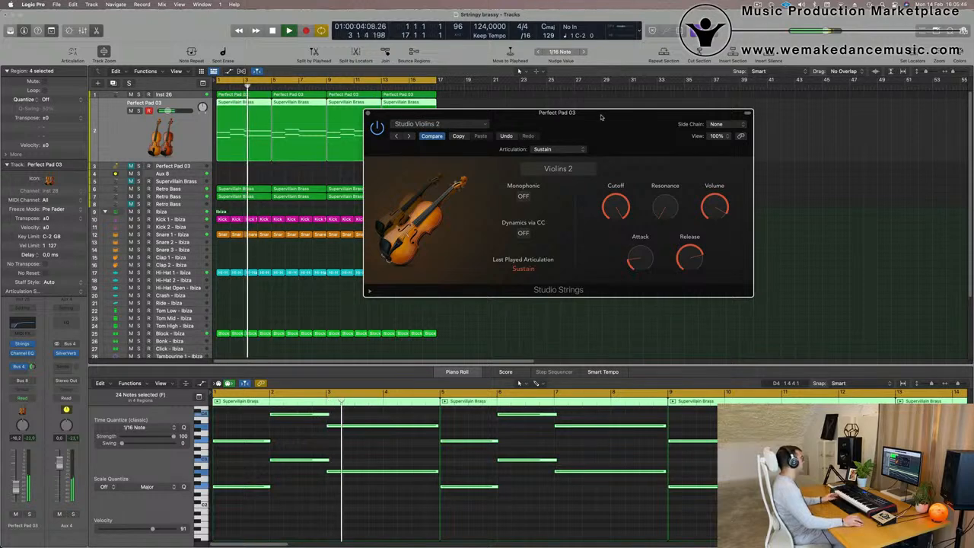
mouse_move(603, 117)
mouse_down()
mouse_move(626, 117)
mouse_move(616, 115)
mouse_up()
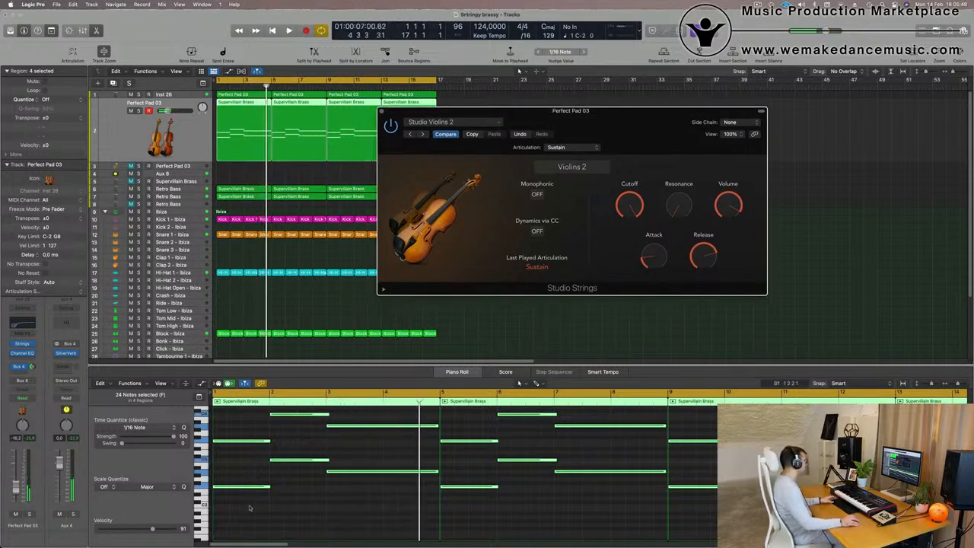
Select the four notes in the first bars of the piano roll and try shortening one of them.
drag(230, 509, 303, 411)
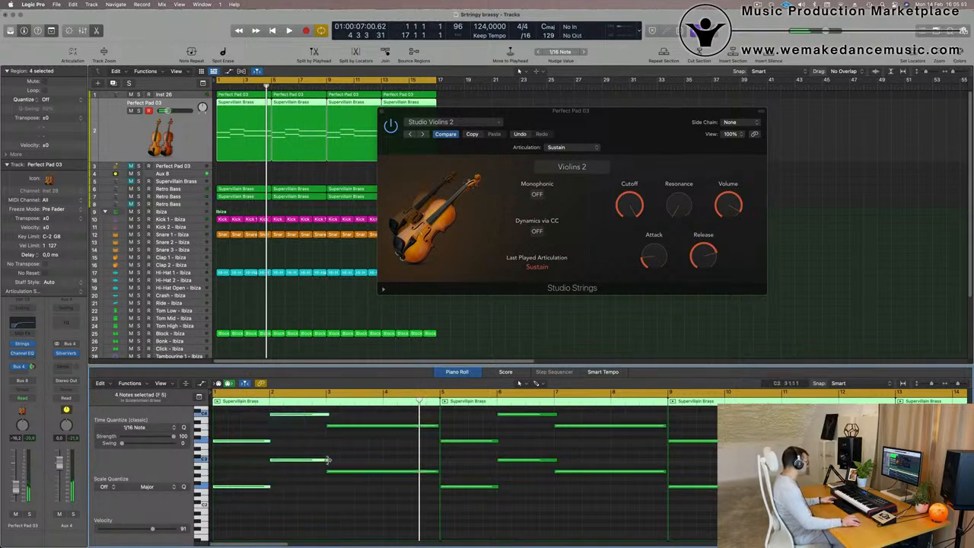
drag(328, 459, 296, 472)
key(space)
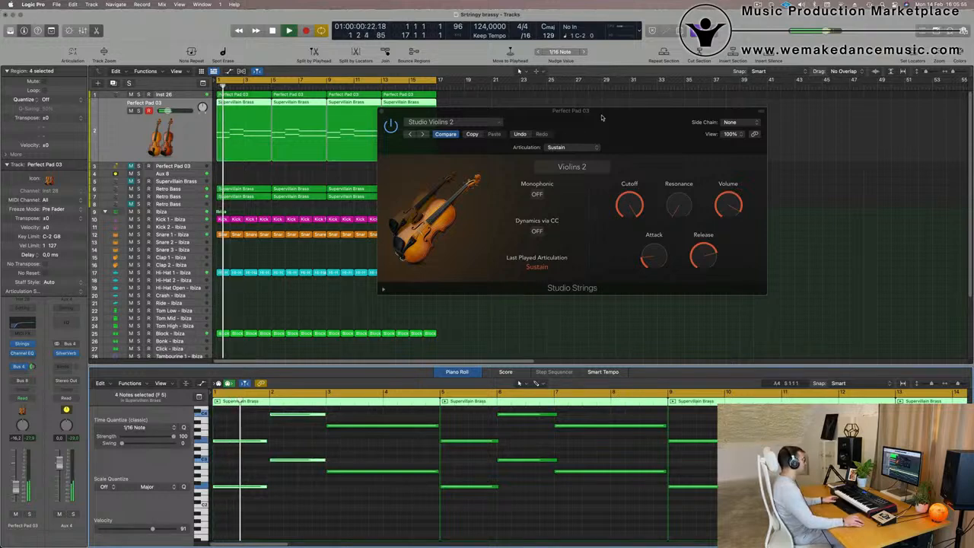
Show the note velocity lane in the piano roll and adjust one note's velocity in bar 2.
drag(602, 117, 631, 155)
click(409, 147)
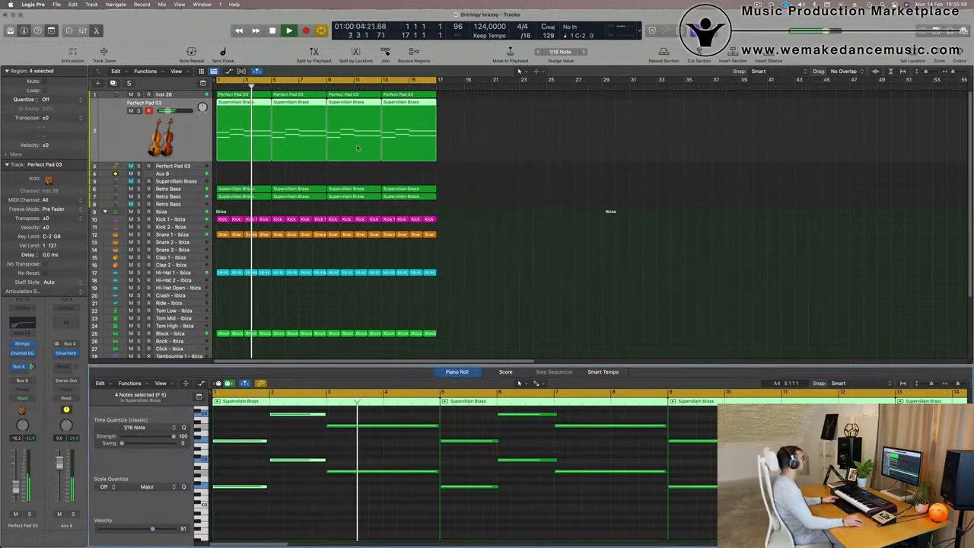
click(249, 150)
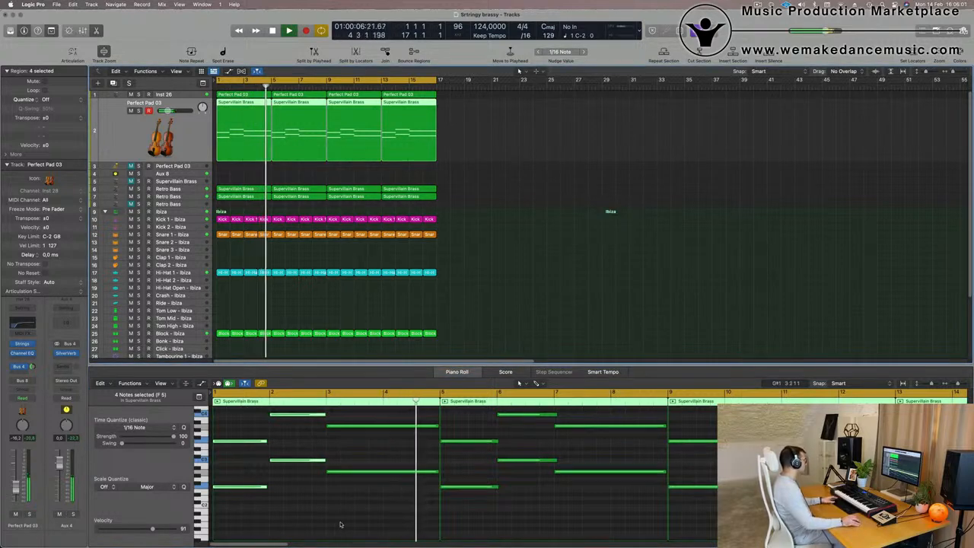
scroll(266, 413, down, 2)
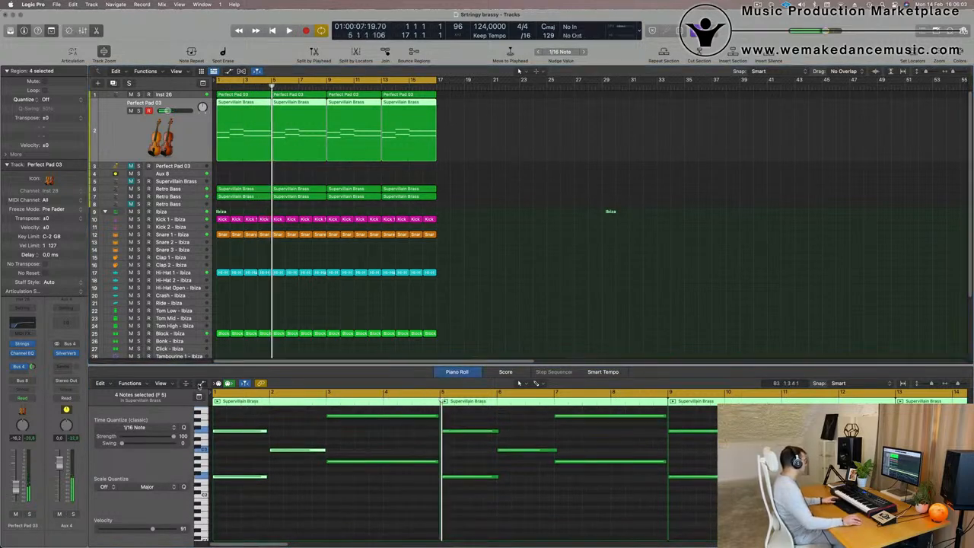
click(201, 384)
scroll(357, 502, up, 3)
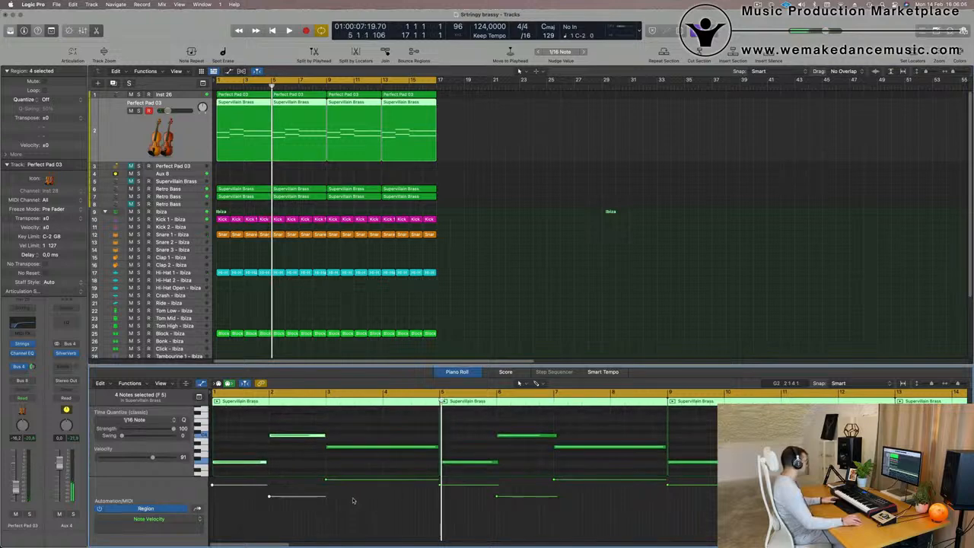
drag(325, 480, 326, 484)
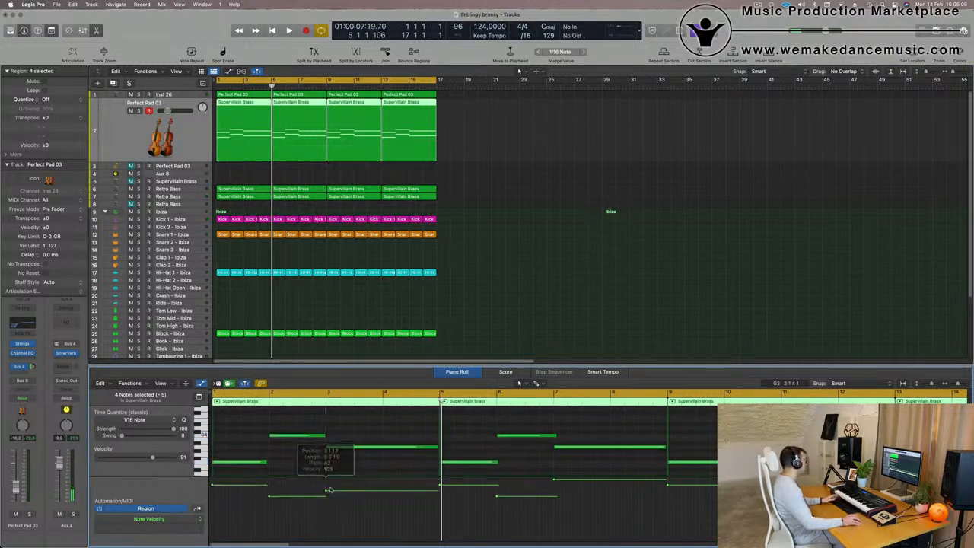
Delete the last three Perfect Pad 03 regions, keeping only the first one.
drag(514, 148, 311, 157)
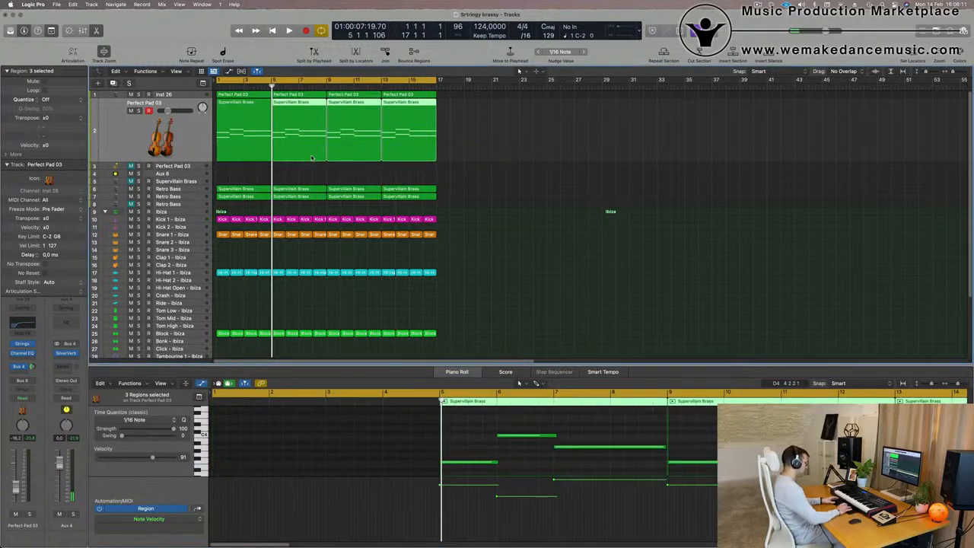
key(Delete)
key(space)
Repeat the first Perfect Pad 03 region three times to span 16 bars and select all its regions.
click(252, 127)
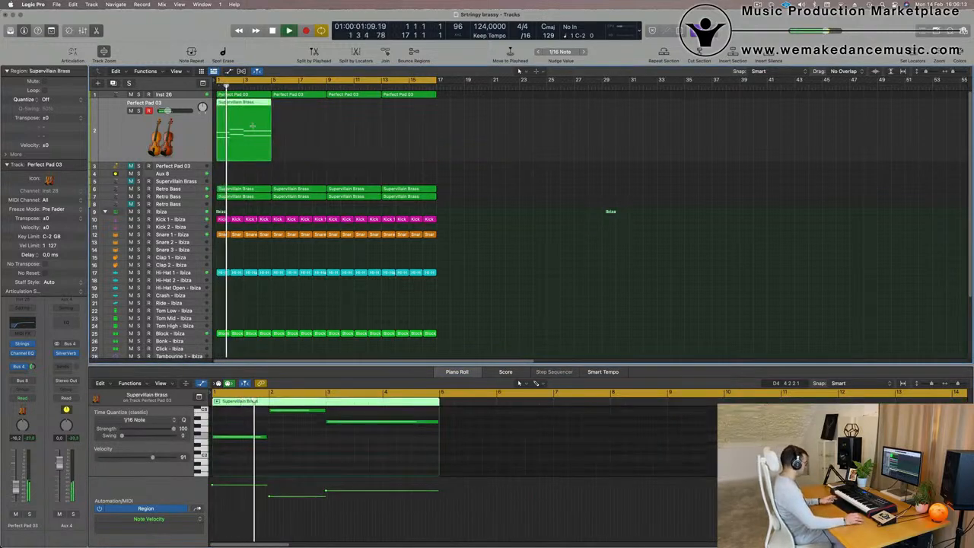
key(super+r)
key(super+r)
key(super+r)
click(478, 143)
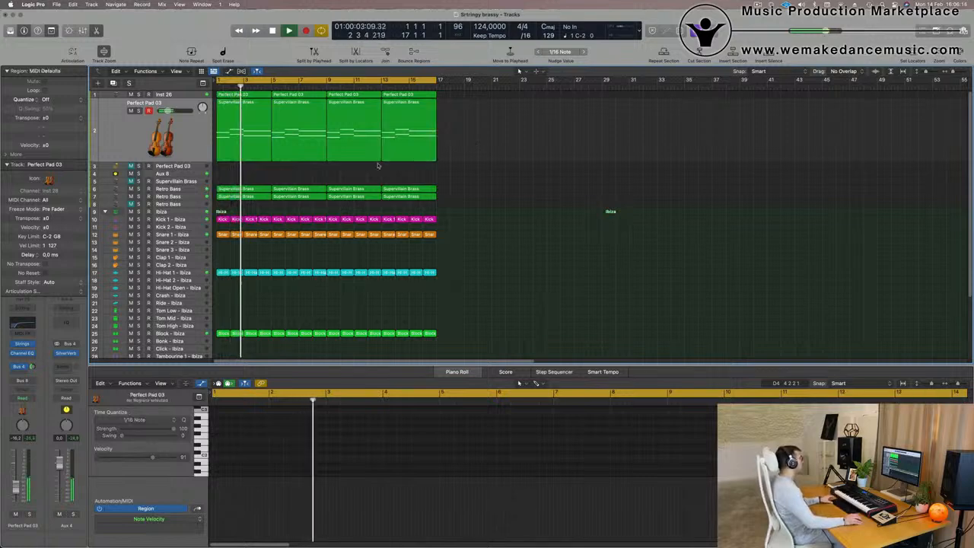
scroll(393, 169, up, 3)
scroll(393, 168, down, 5)
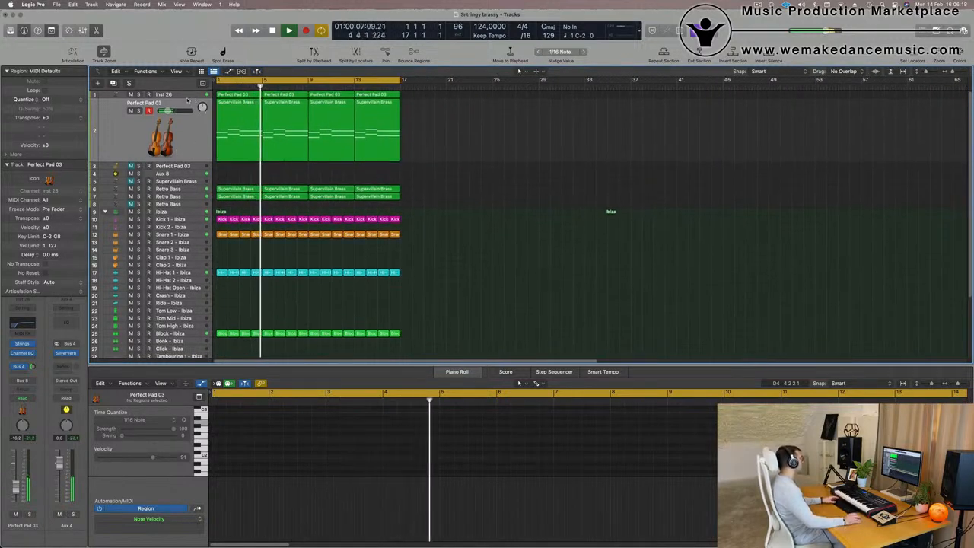
click(187, 100)
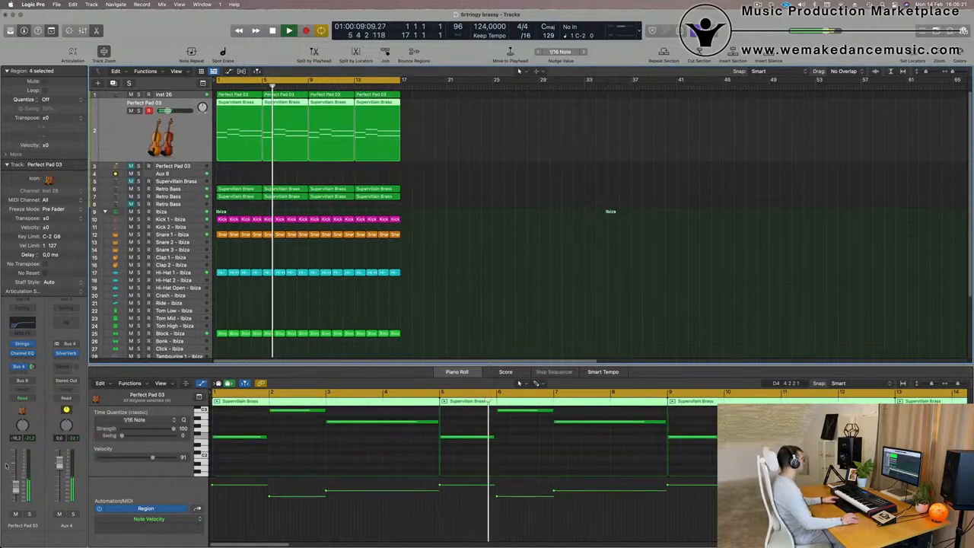
Play the arrangement from the beginning.
click(357, 264)
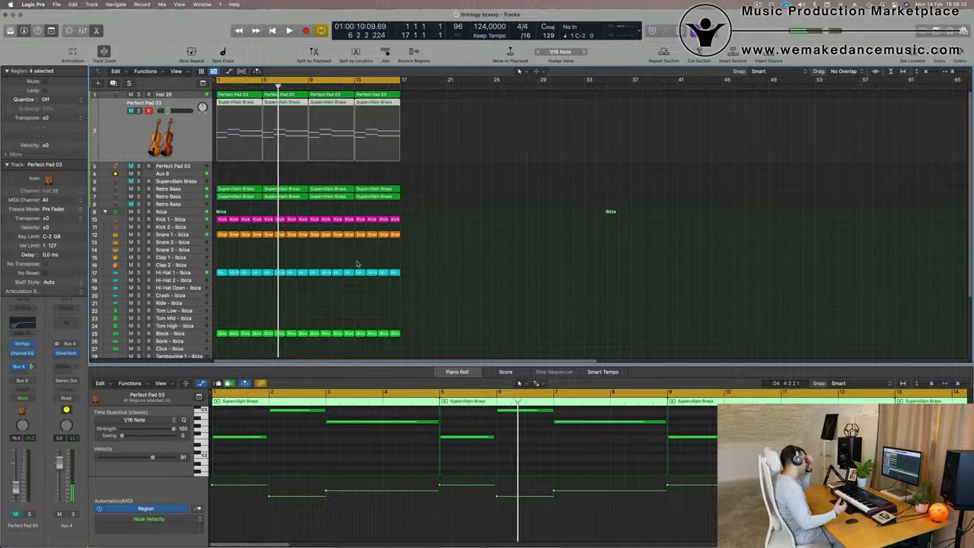
key(Return)
key(space)
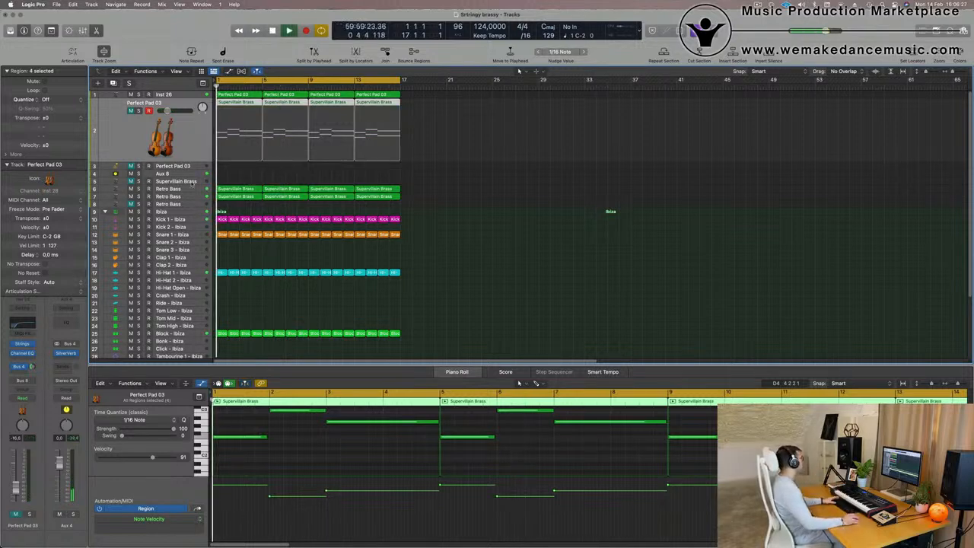
Open the Retro Bass track's Alchemy instrument and audition the Mod Sequence, Bright and Smooth performance snapshots.
click(173, 188)
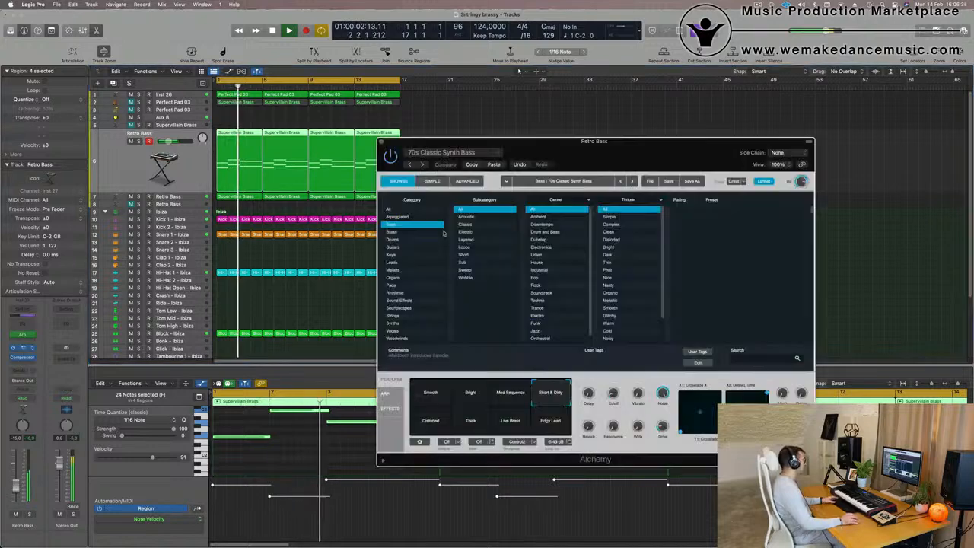
drag(621, 145, 632, 111)
key(Return)
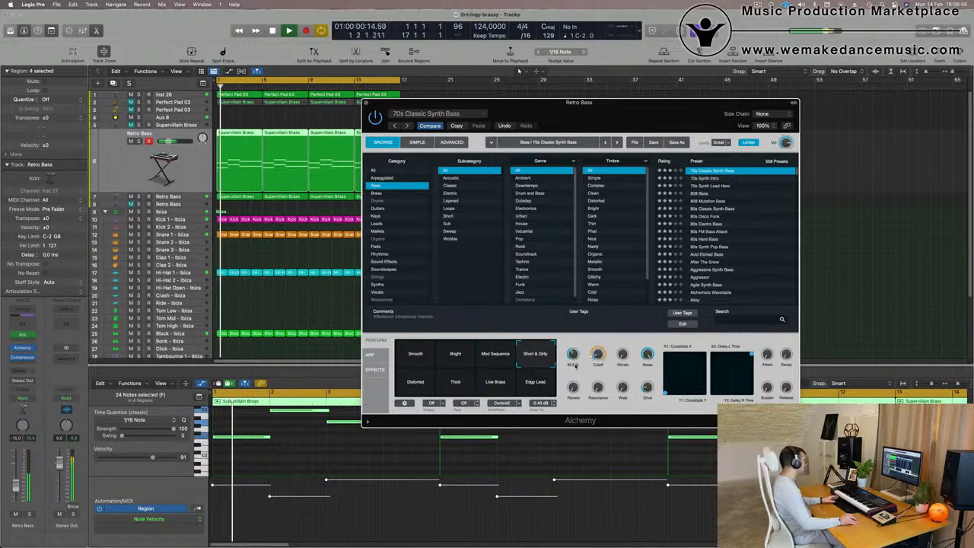
key(Return)
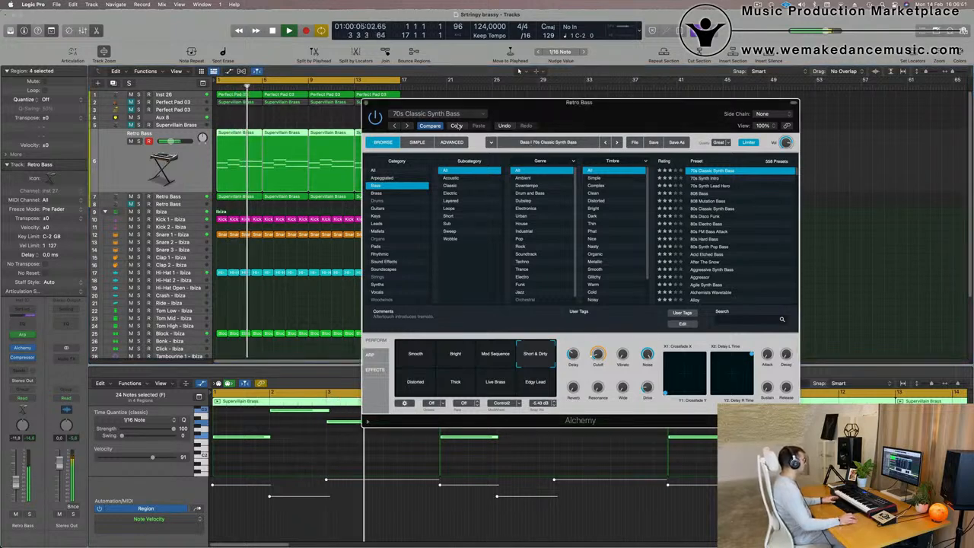
click(494, 354)
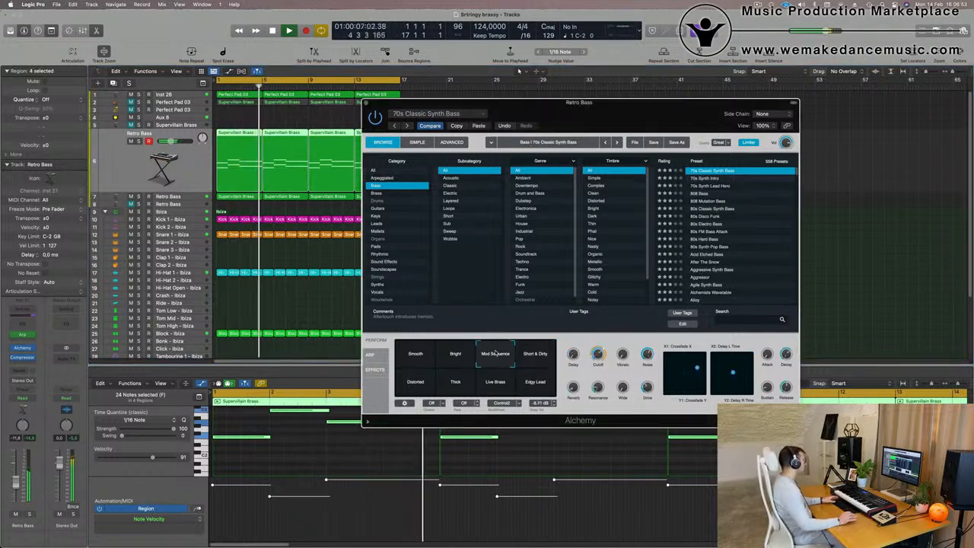
click(453, 356)
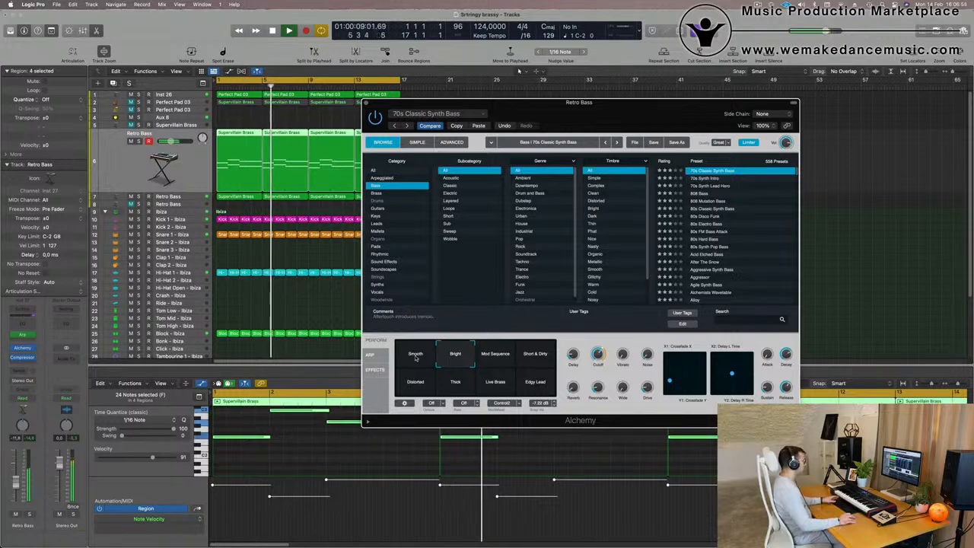
click(415, 358)
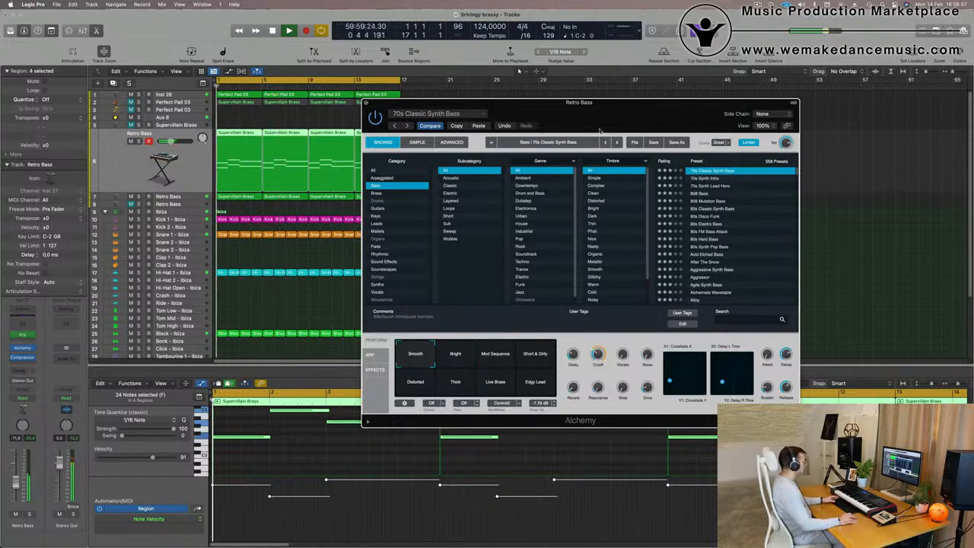
Audition the Distorted, Live Brass and Edgy Lead snapshots in the Retro Bass Alchemy window.
drag(617, 117, 556, 86)
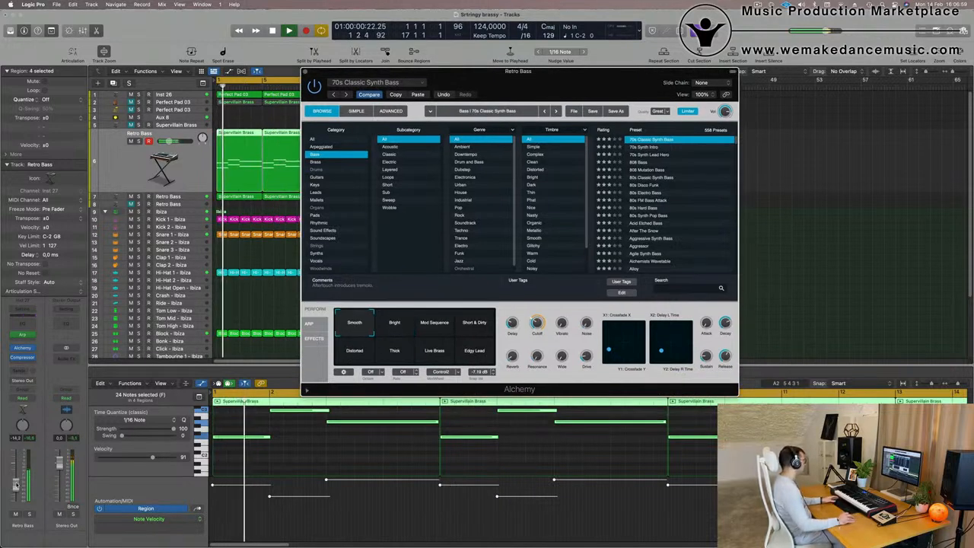
drag(16, 485, 16, 483)
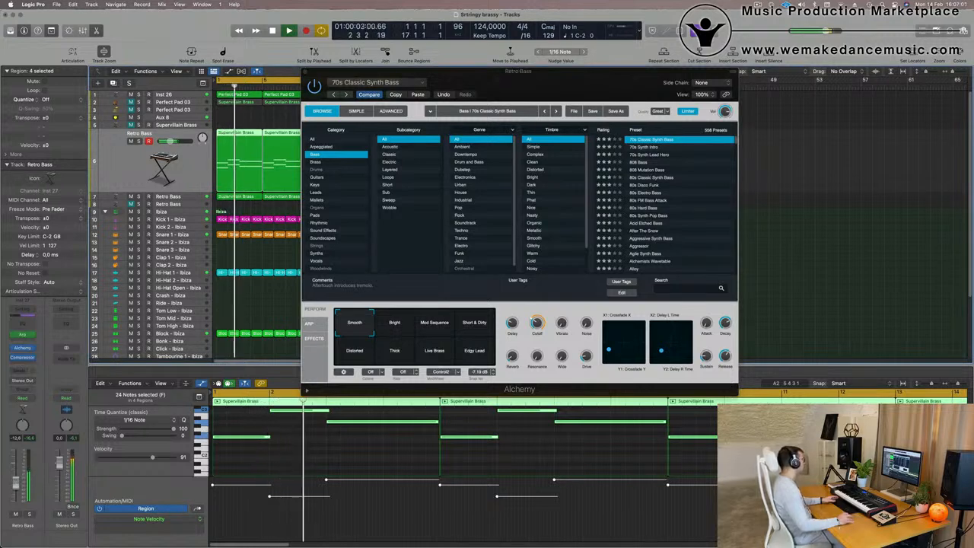
click(368, 351)
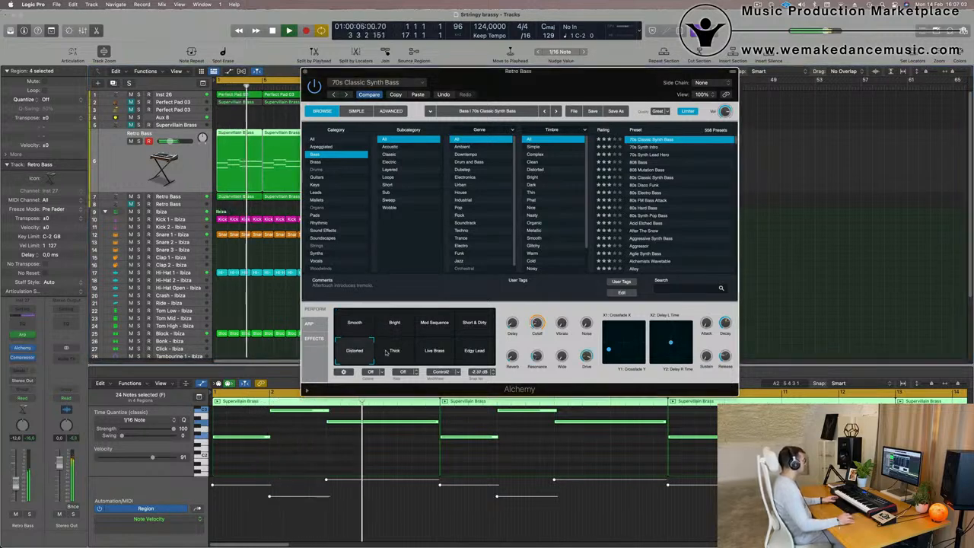
click(450, 353)
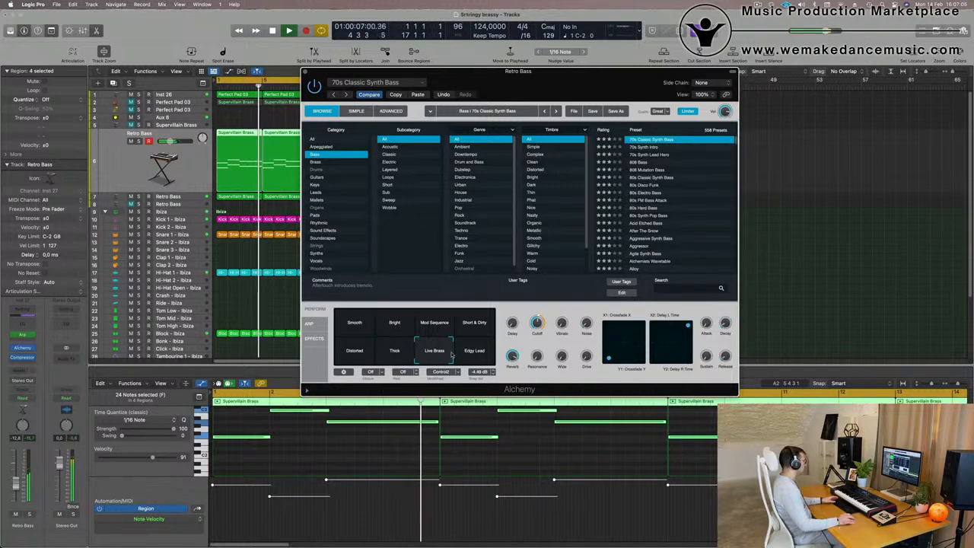
click(479, 353)
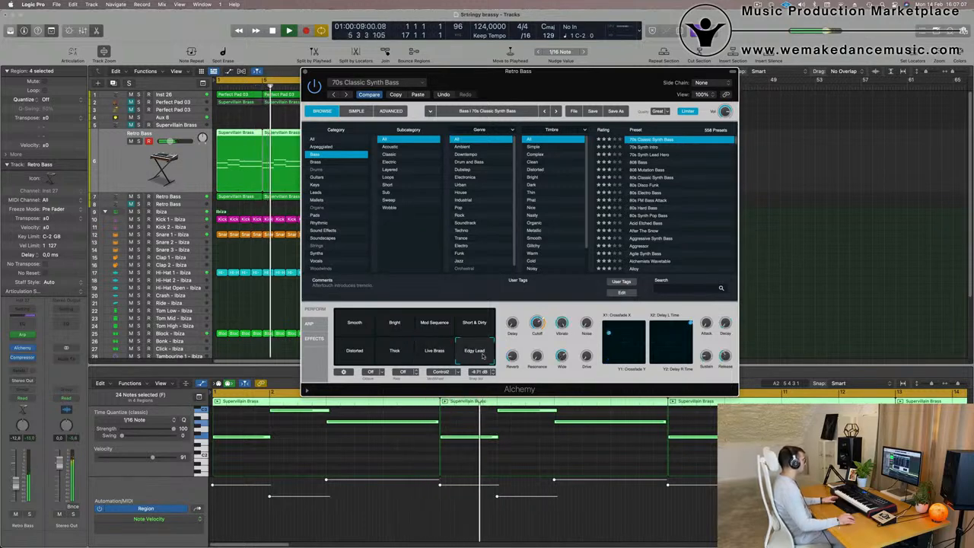
Apply the Short & Dirty snapshot, paste the copied settings into the Retro Bass Alchemy and close its window.
click(474, 322)
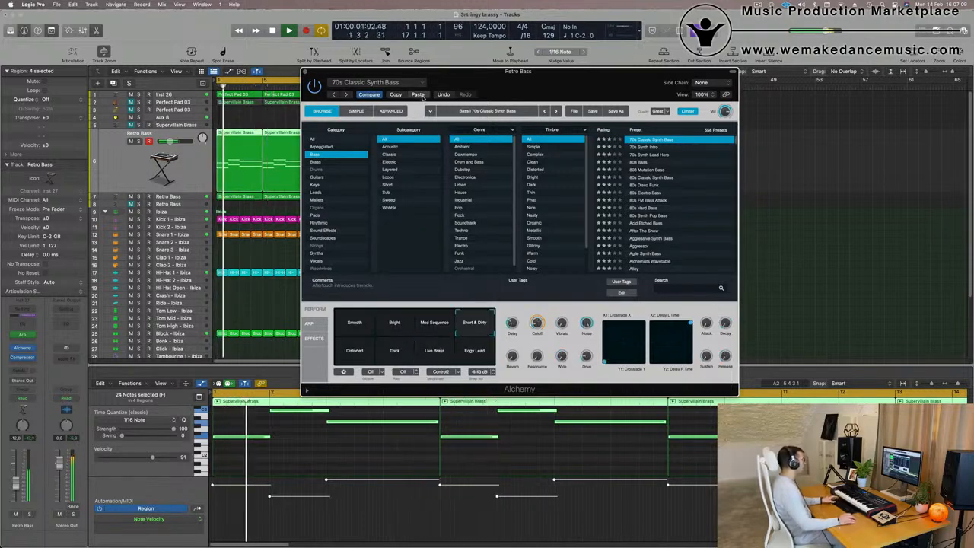
click(422, 96)
drag(591, 94, 620, 130)
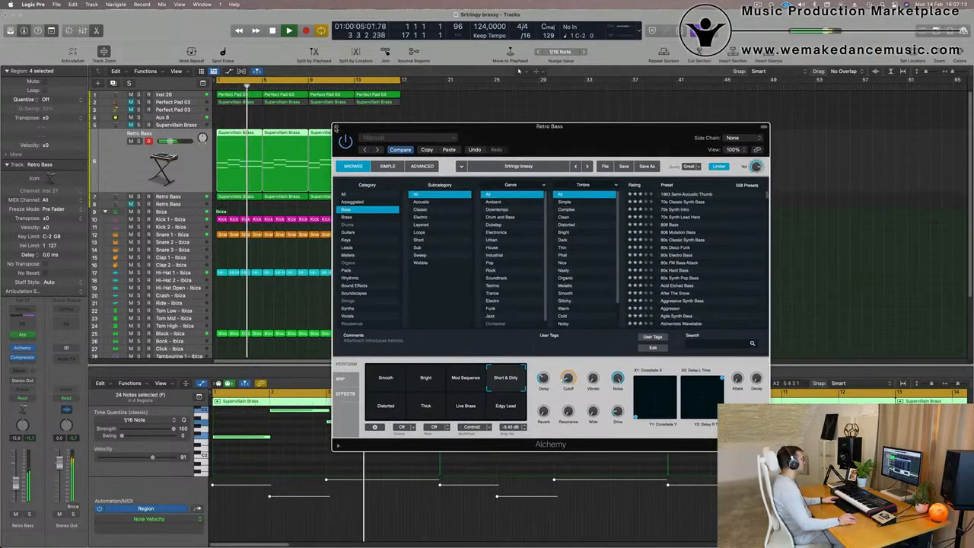
click(336, 127)
Select the Supervillain Brass track and play the song from the start.
scroll(510, 223, up, 4)
scroll(509, 229, down, 7)
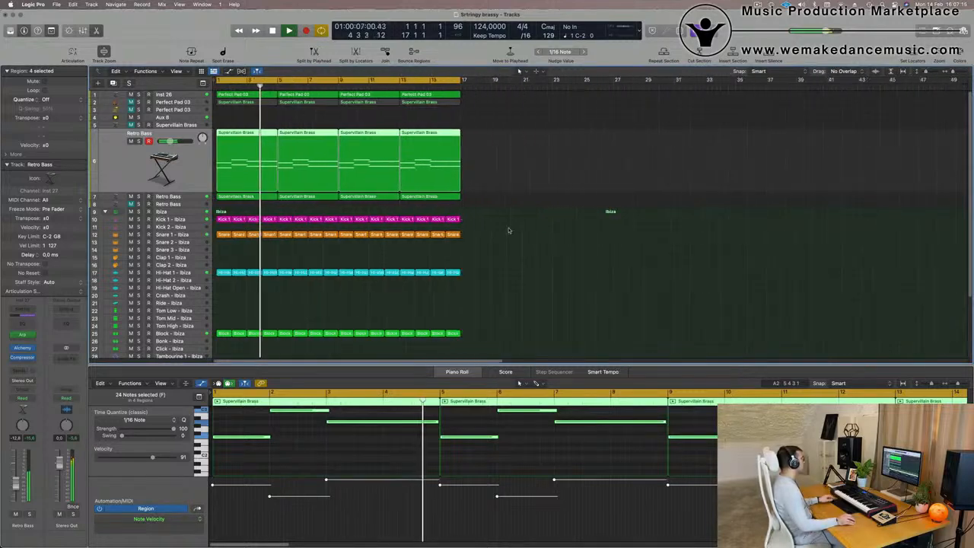
scroll(380, 202, down, 2)
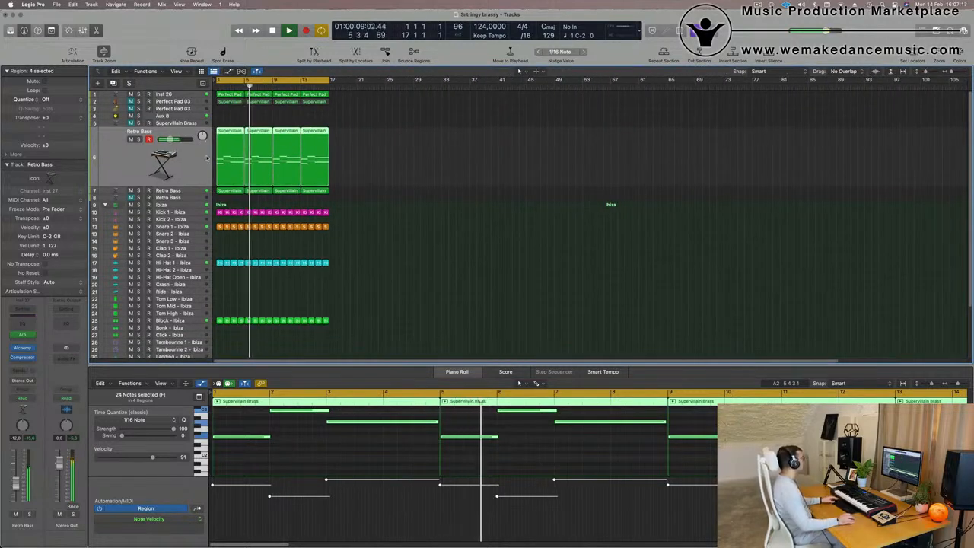
click(163, 123)
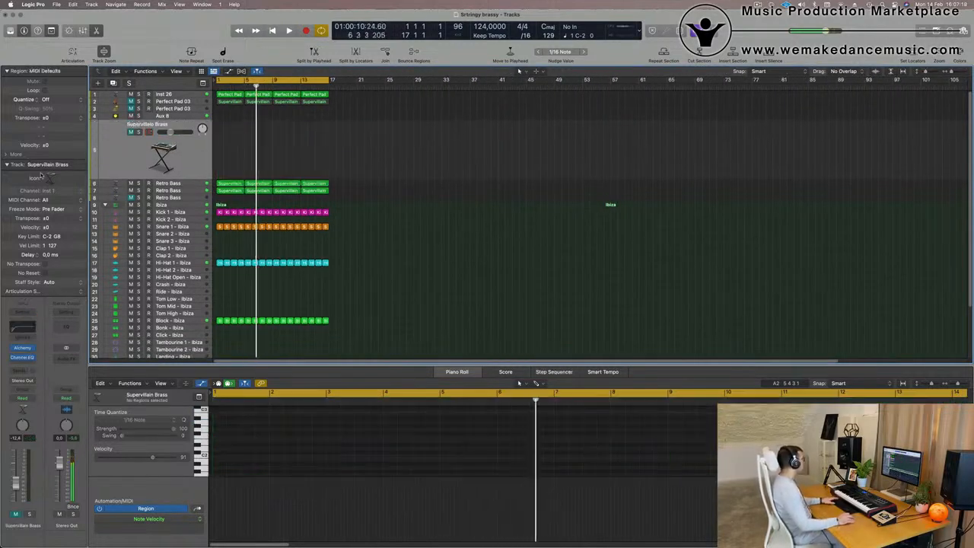
key(Return)
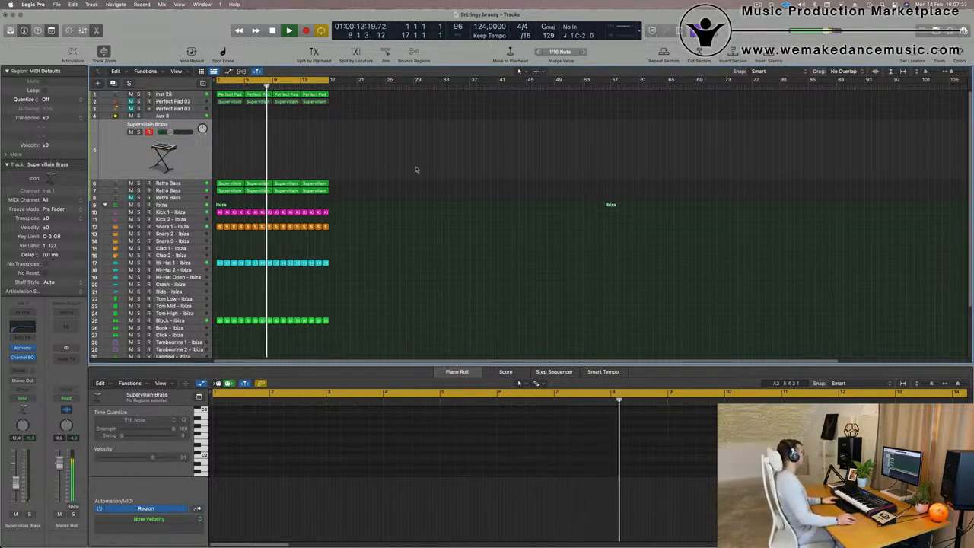
key(Return)
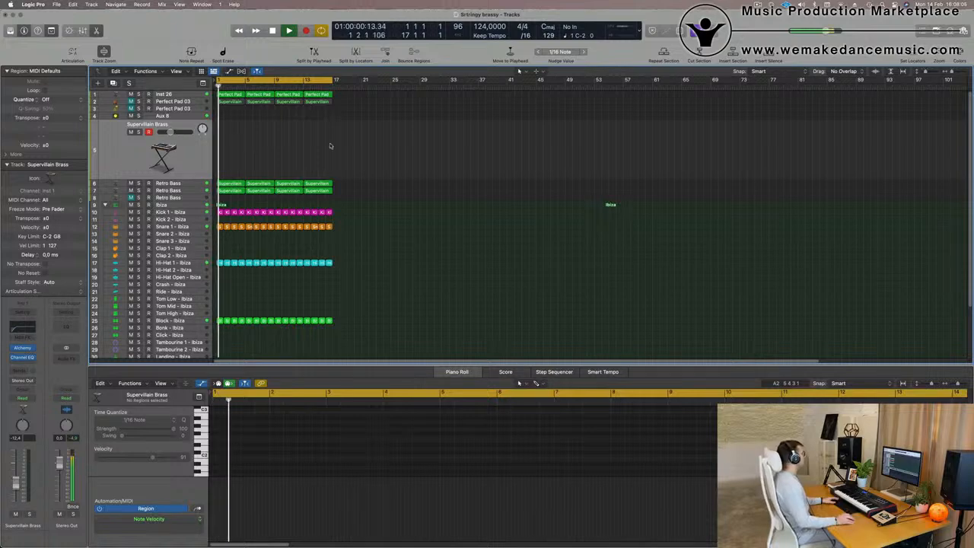
Mute the Inst 26 track.
click(199, 95)
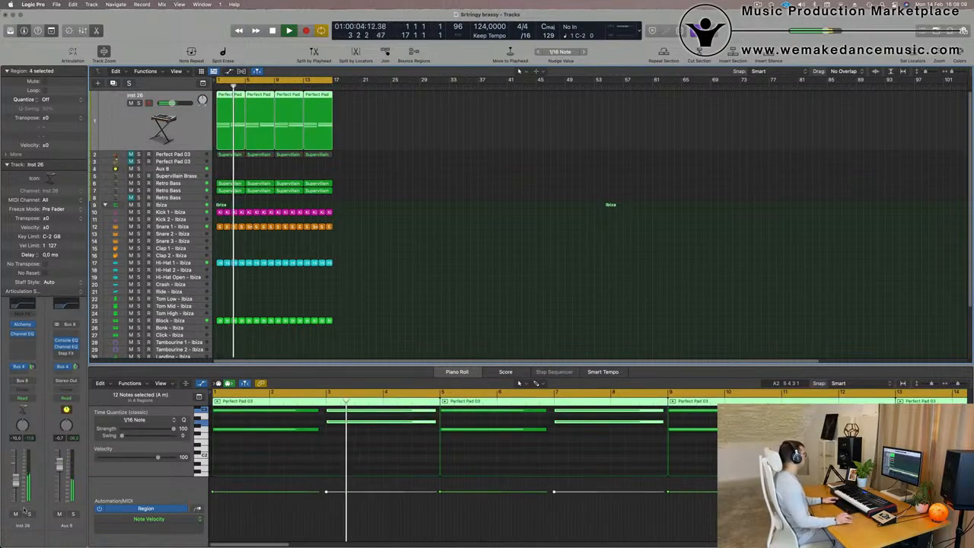
click(15, 513)
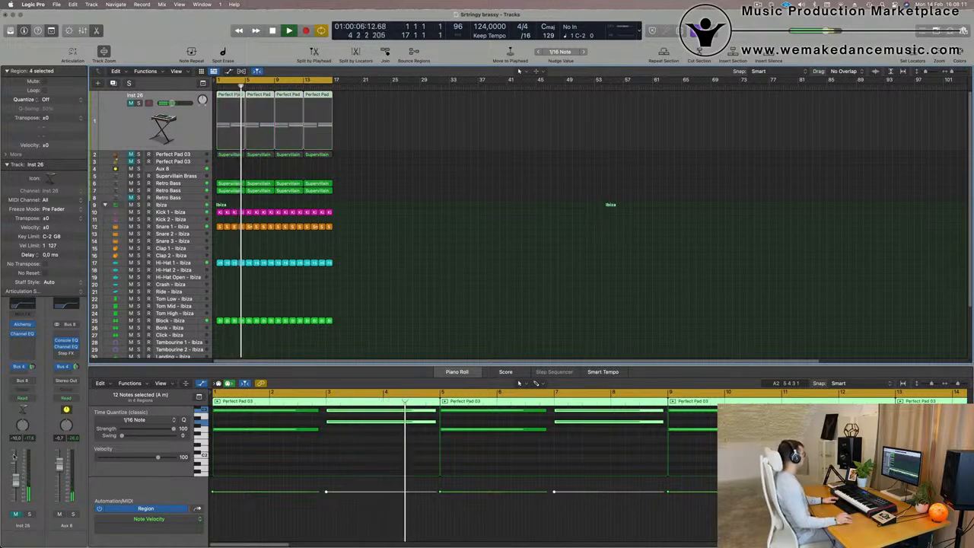
Copy the first Hi-Hat 1 region onto the Hi-Hat Open track at bar 1.
scroll(384, 302, up, 3)
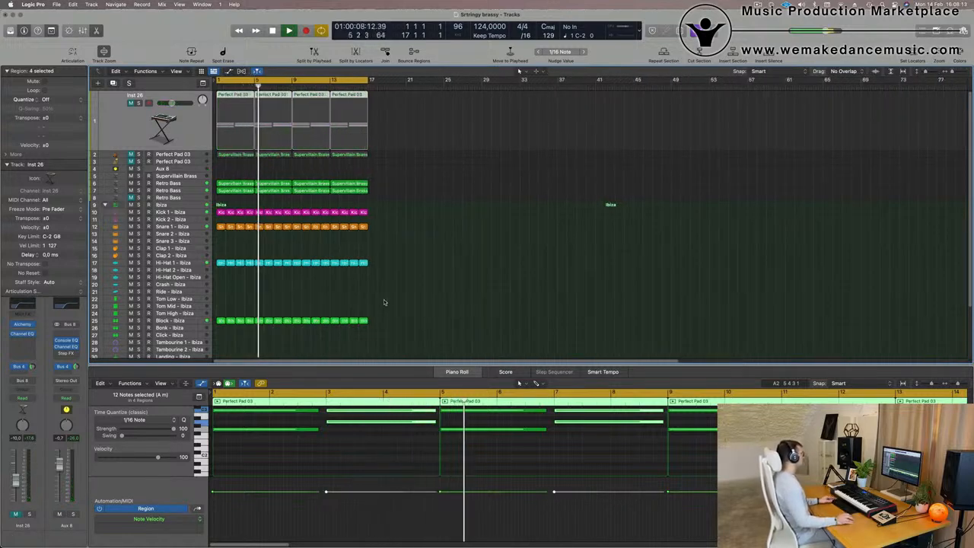
scroll(385, 302, up, 1)
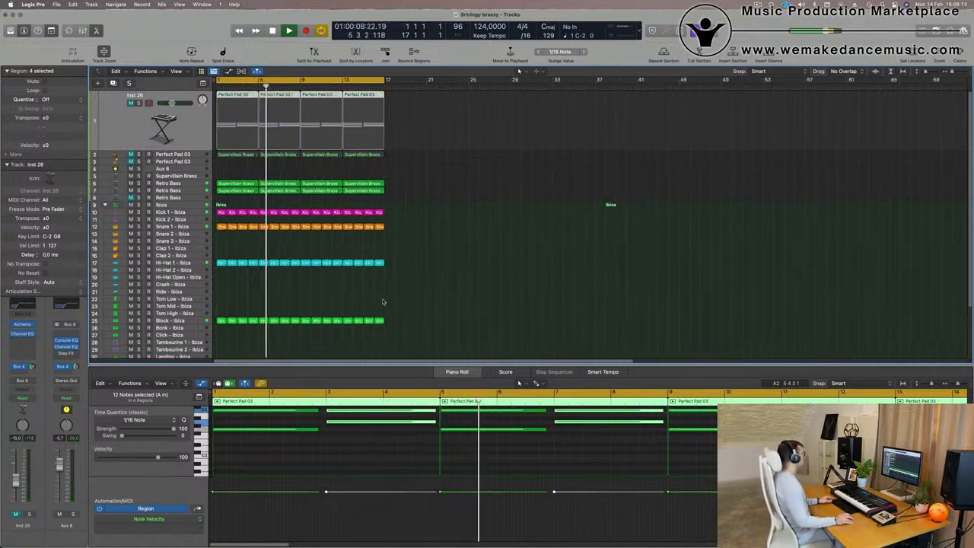
click(220, 263)
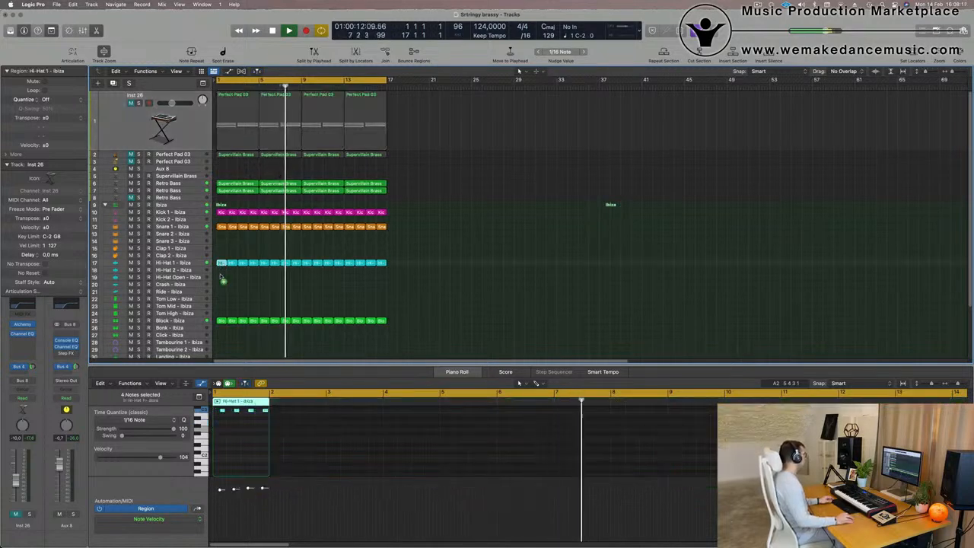
drag(221, 278, 220, 277)
key(Return)
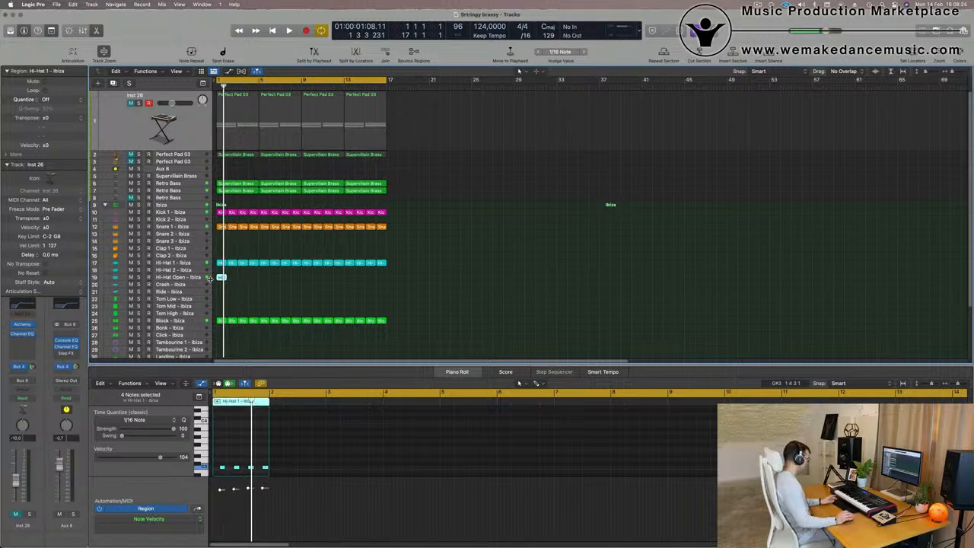
Repeat the copied region along the Hi-Hat Open track through bar 16.
key(super+r)
key(super+r)
key(super+r)
key(super+r)
key(super+r)
key(super+r)
key(super+r)
key(super+r)
key(super+r)
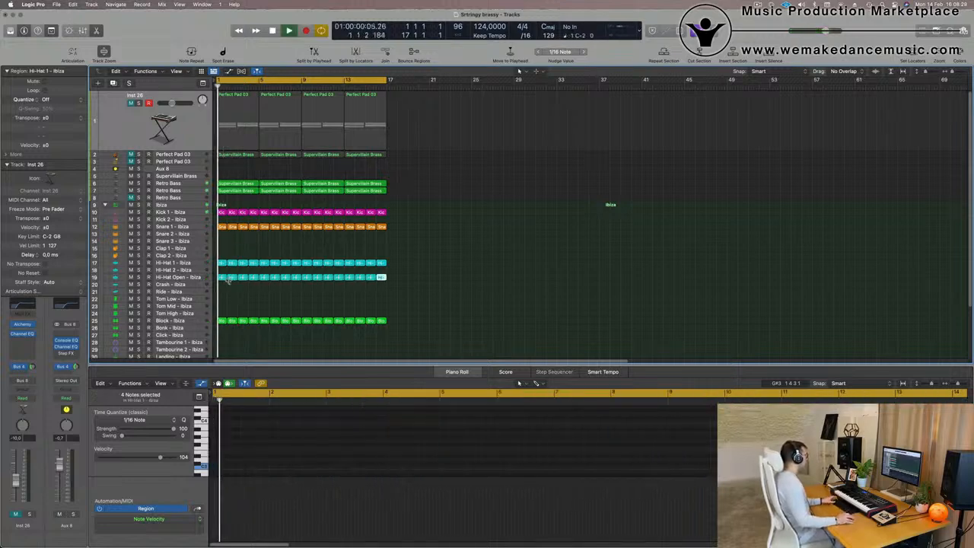
Copy the first Hi-Hat Open region onto the Tom Low track and shift its notes up in pitch.
click(210, 278)
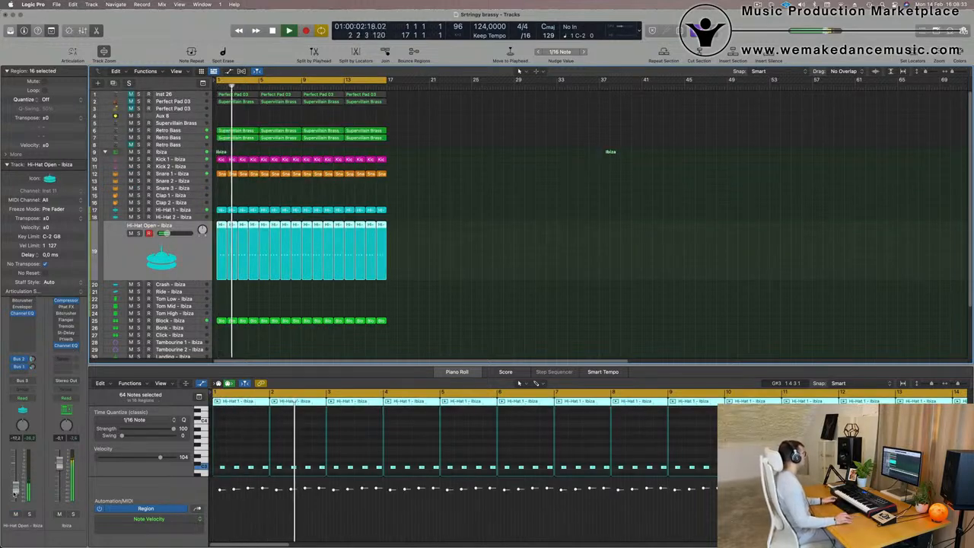
scroll(238, 343, down, 2)
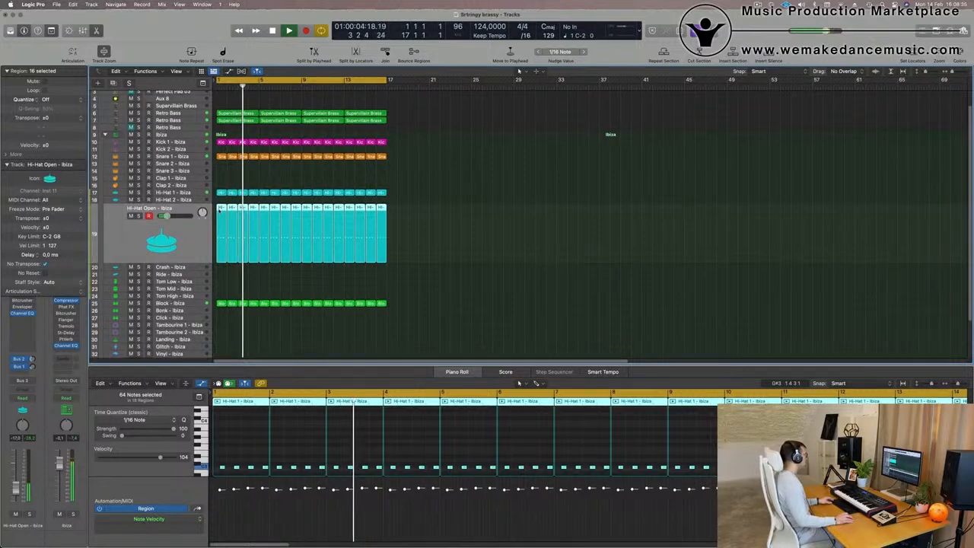
click(274, 275)
drag(222, 208, 220, 283)
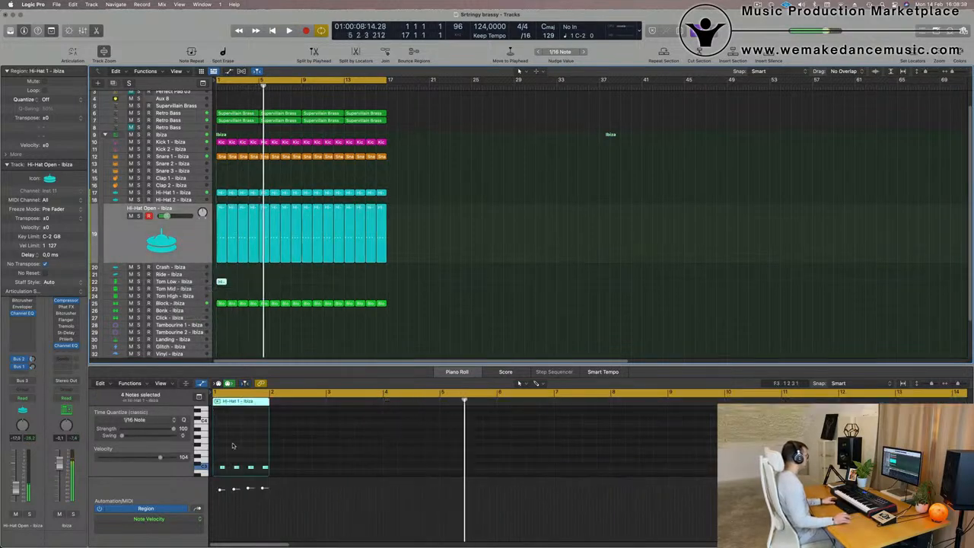
drag(219, 438, 284, 454)
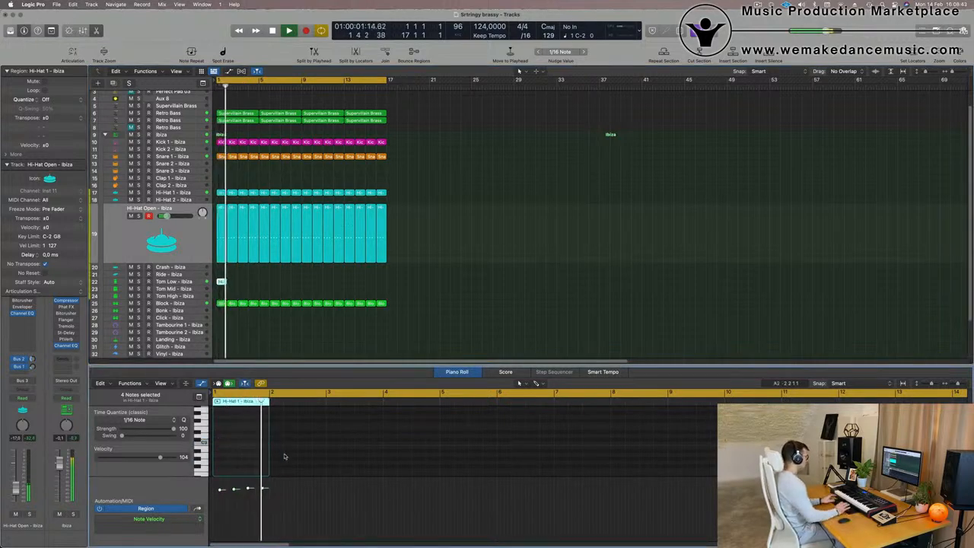
Select the Tom Low and Hi-Hat Open tracks to compare their regions.
scroll(281, 285, up, 5)
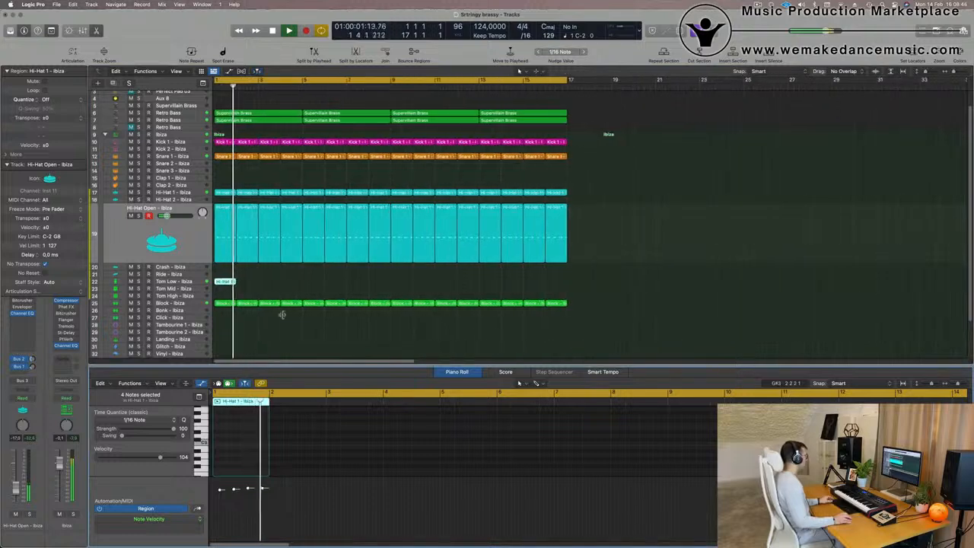
scroll(244, 438, down, 5)
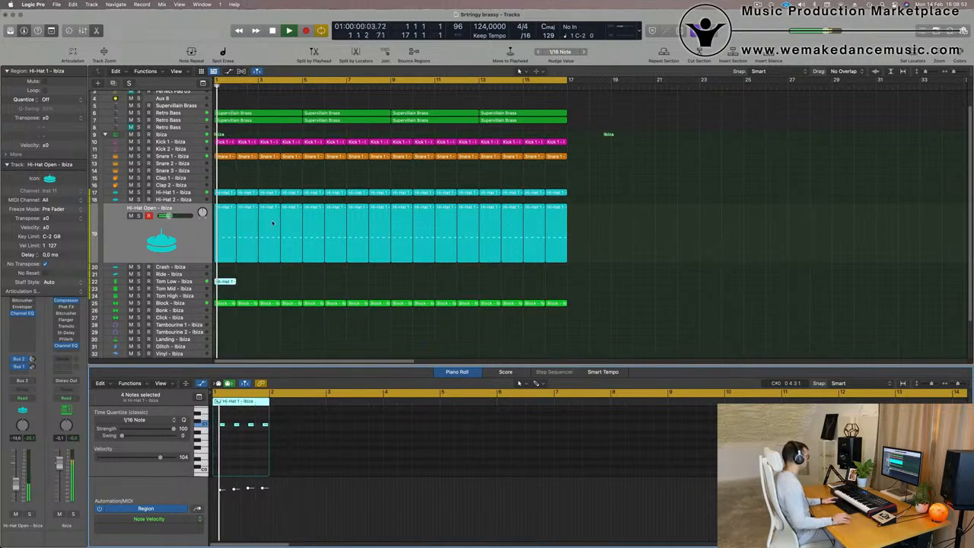
click(195, 282)
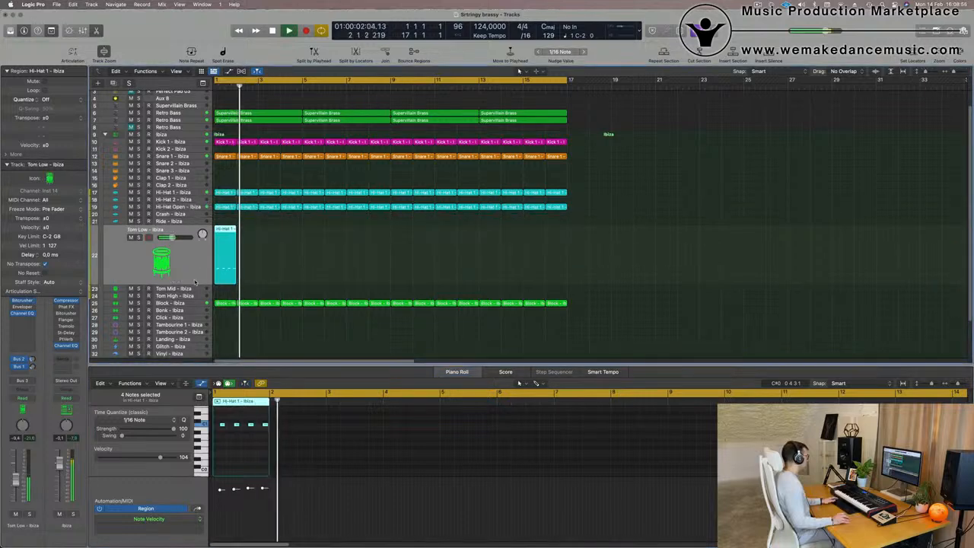
click(196, 207)
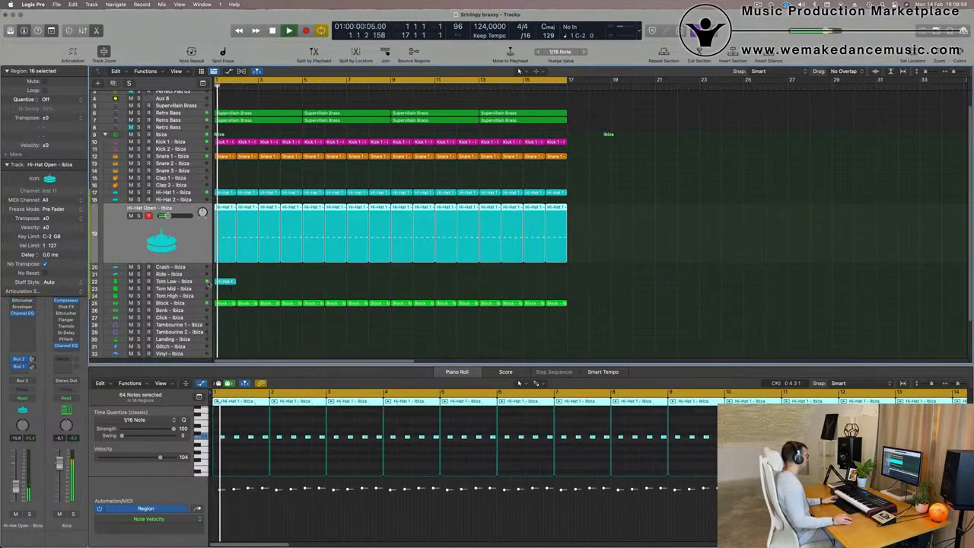
Trim the copied Tom Low region's pattern down to a single note on the last offbeat of the bar.
click(195, 281)
key(space)
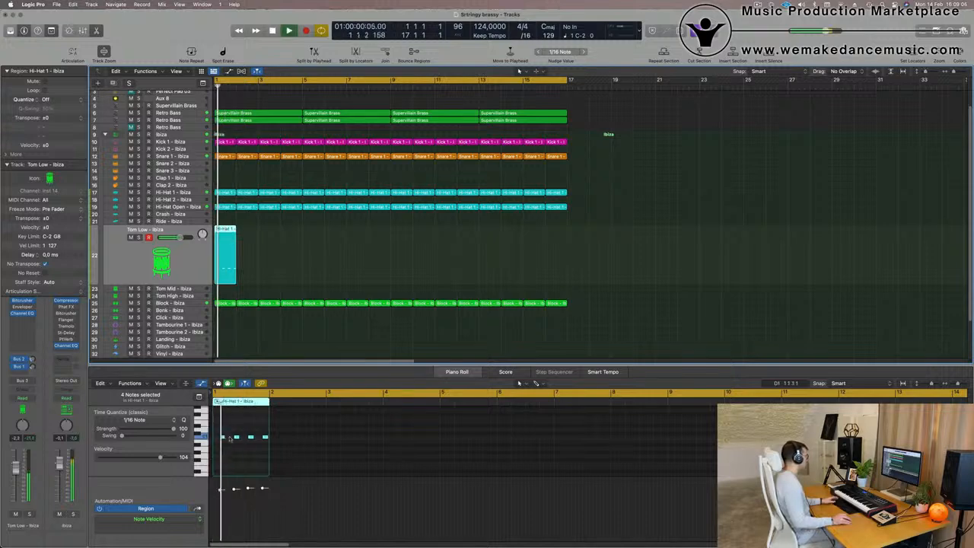
drag(216, 429, 256, 447)
key(space)
scroll(239, 458, up, 5)
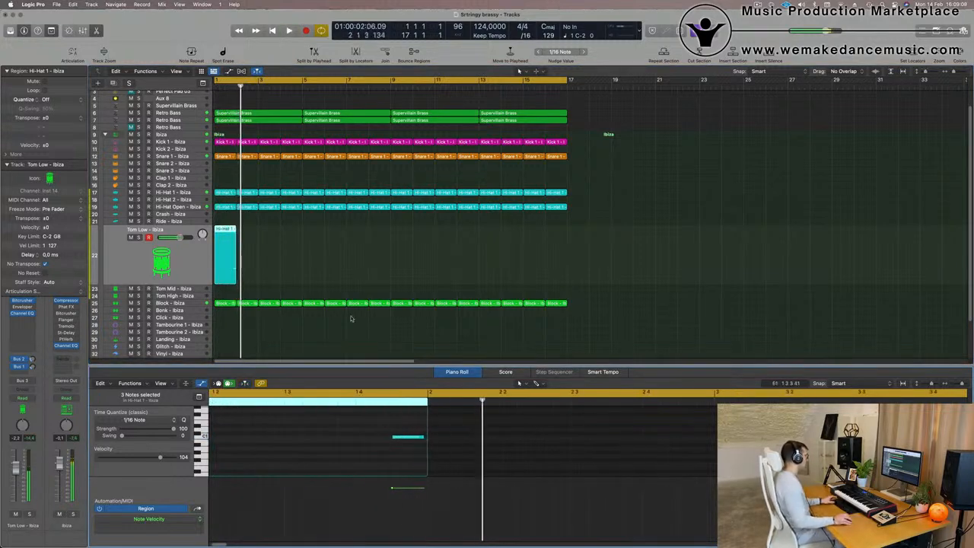
key(Return)
drag(297, 239, 193, 262)
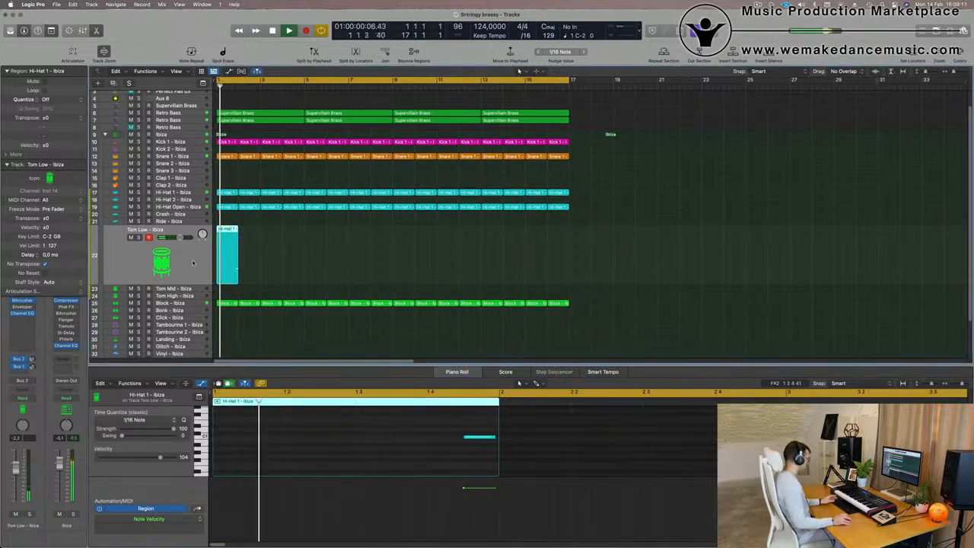
Repeat the single-note Tom Low region along the track through bar 16 and select all its regions.
key(super+r)
key(super+r)
key(super+r)
key(super+r)
key(super+r)
key(super+r)
key(super+r)
key(super+r)
key(super+r)
key(super+r)
key(super+r)
key(super+r)
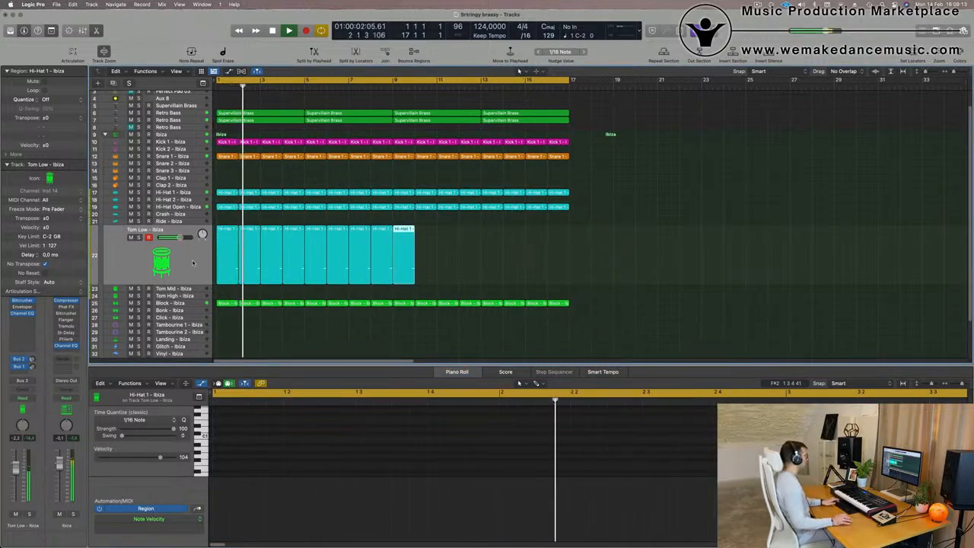
key(super+r)
key(super+r)
key(super+r)
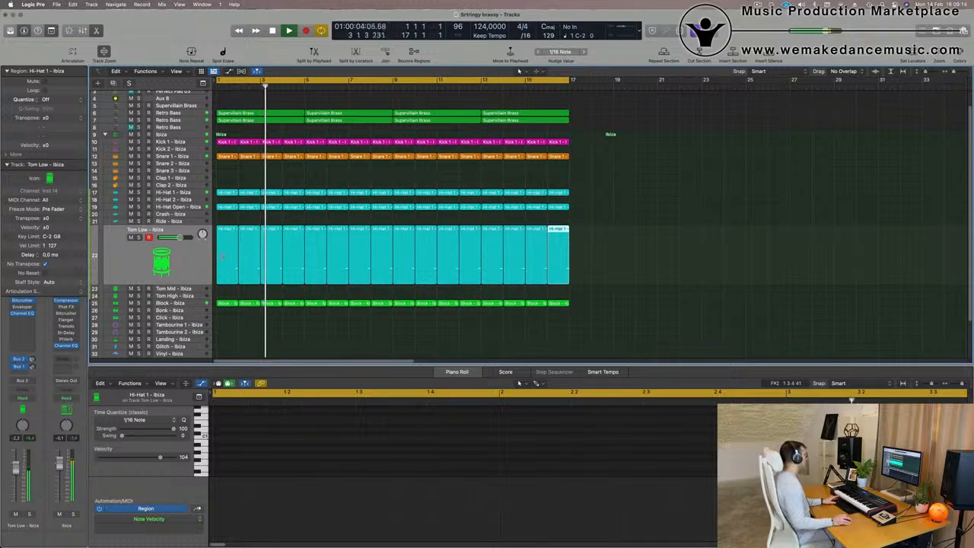
click(194, 259)
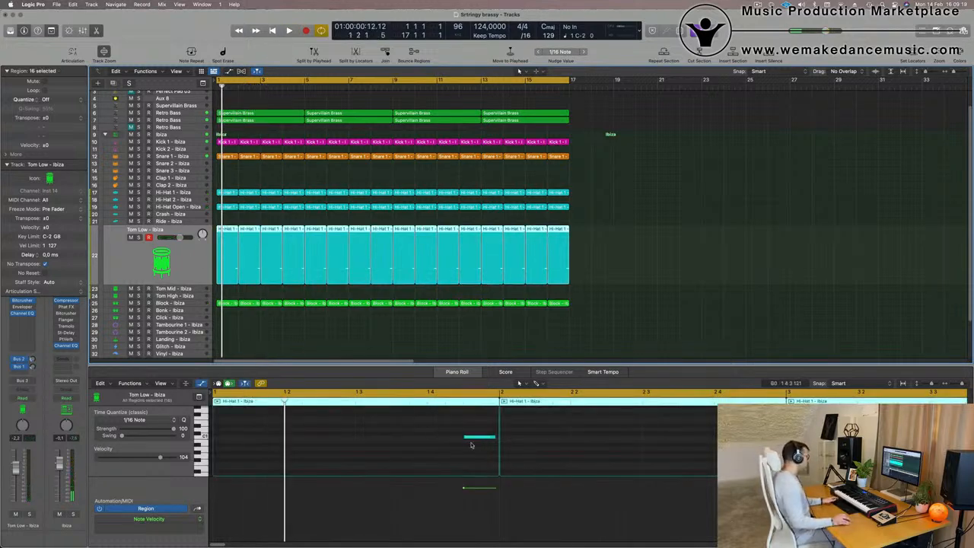
Load the Tom Low - Advanced Machines sound onto the Tom Low track and audition it.
key(space)
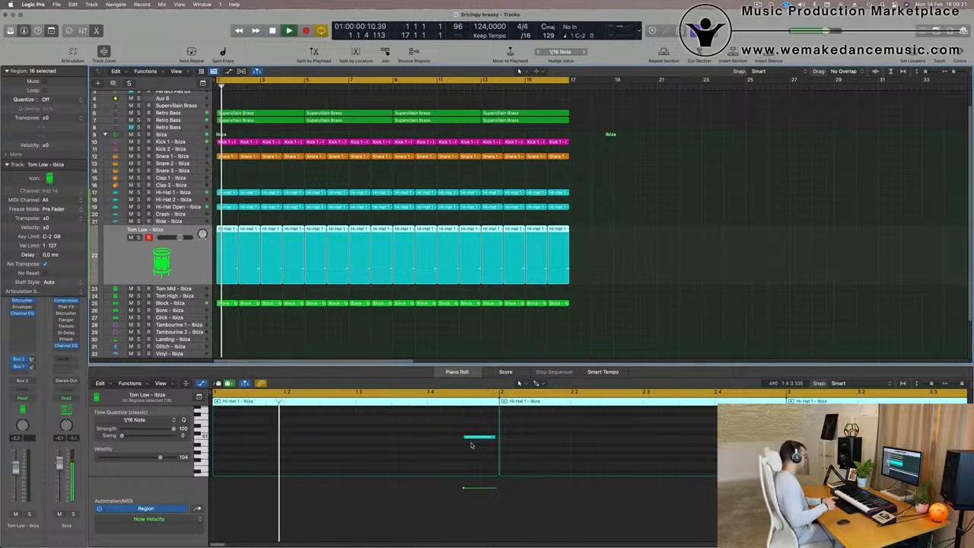
key(Return)
key(Return)
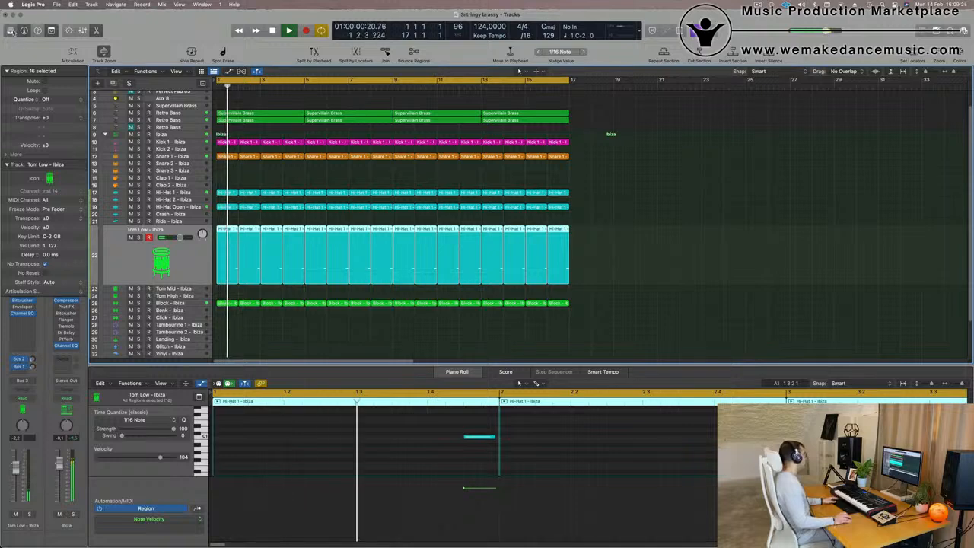
key(y)
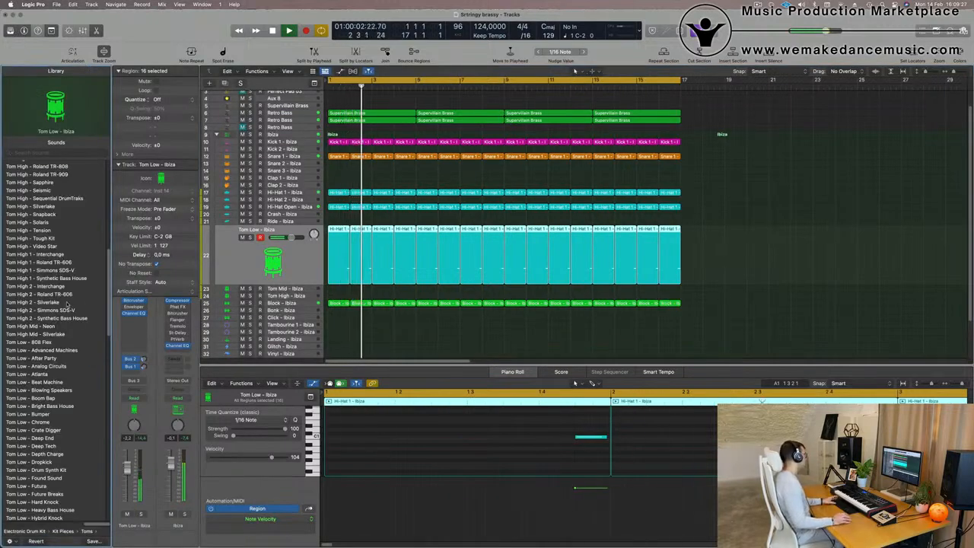
key(Return)
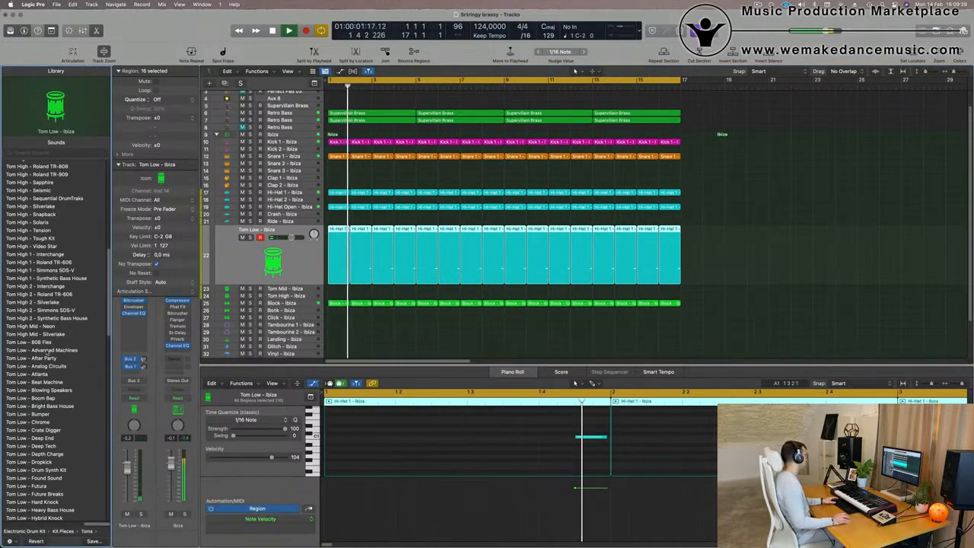
click(47, 350)
key(Return)
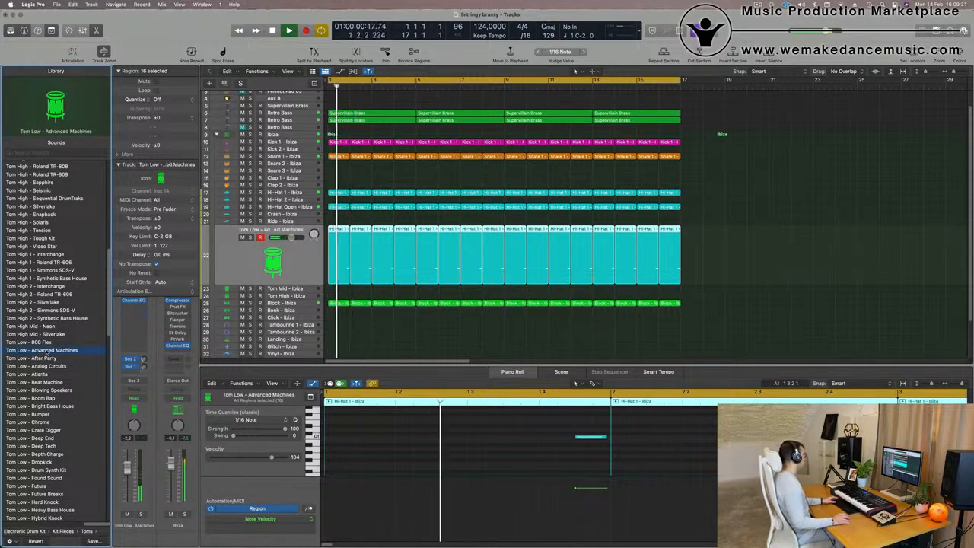
key(Return)
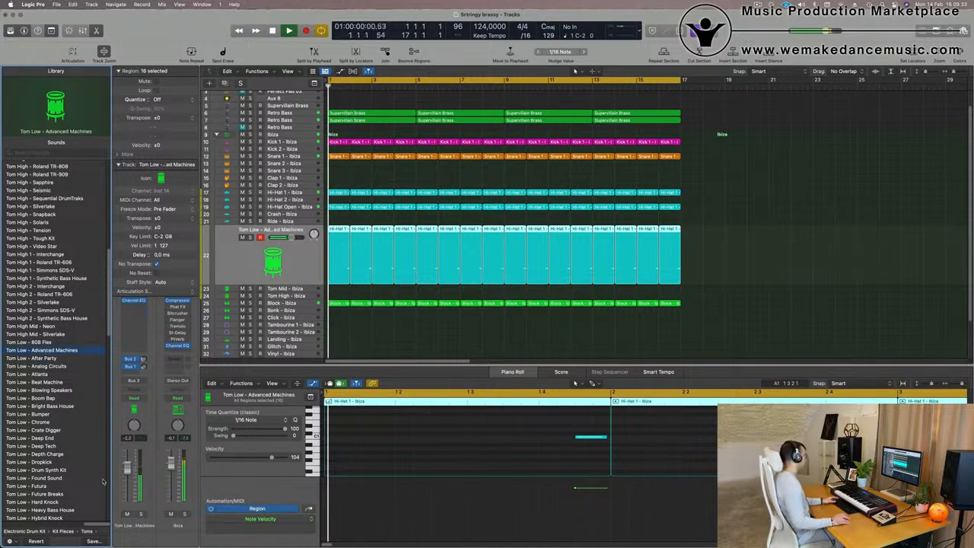
Solo the Tom Low track briefly to audition it, then unsolo it.
click(141, 514)
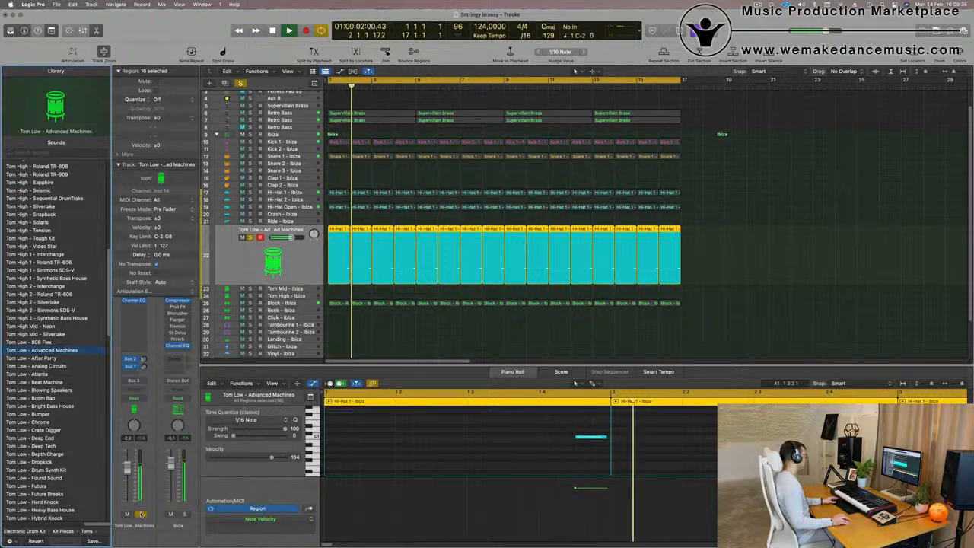
click(140, 515)
key(Return)
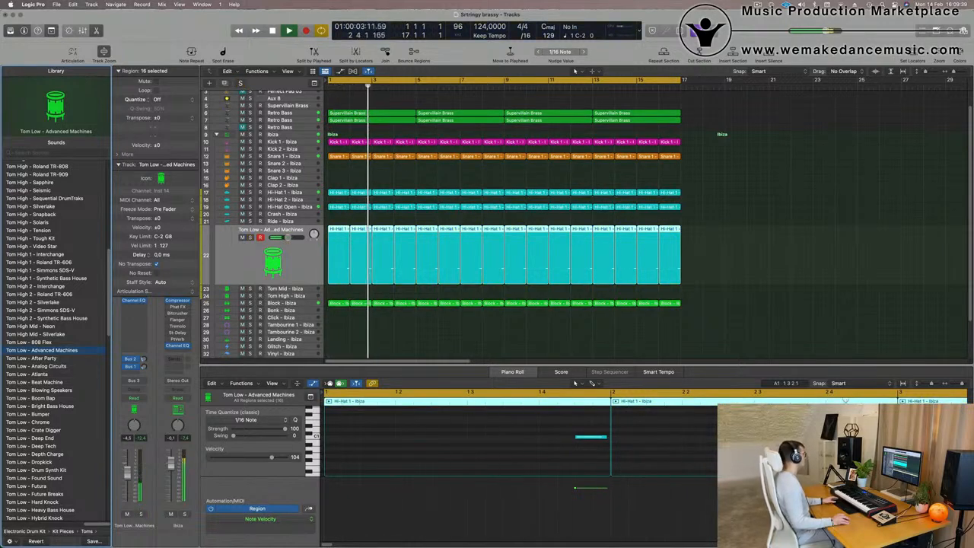
Copy the first Snare 1 region onto the Clap 1 track at bar 1 and audition it.
scroll(491, 181, left, 5)
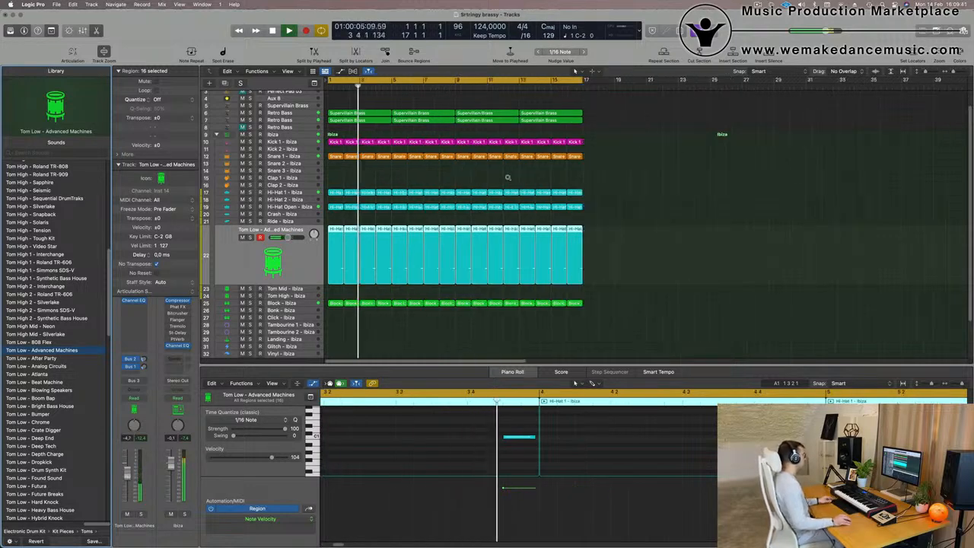
scroll(489, 184, down, 5)
scroll(476, 206, right, 4)
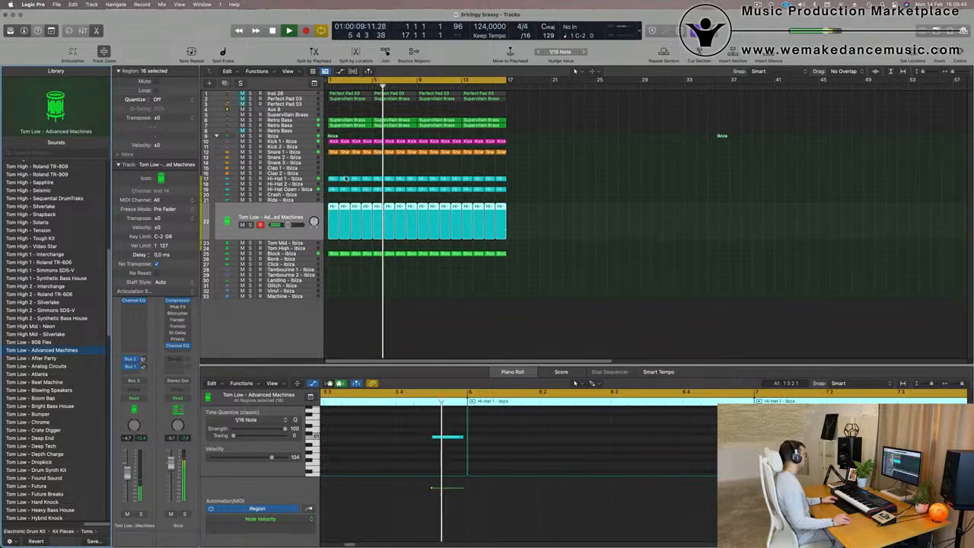
click(332, 153)
drag(332, 158, 333, 169)
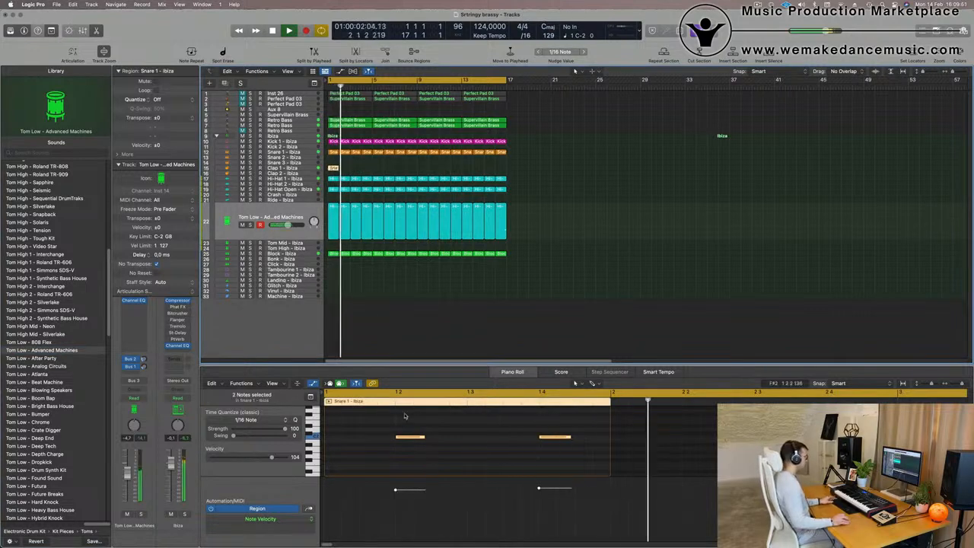
drag(391, 420, 589, 471)
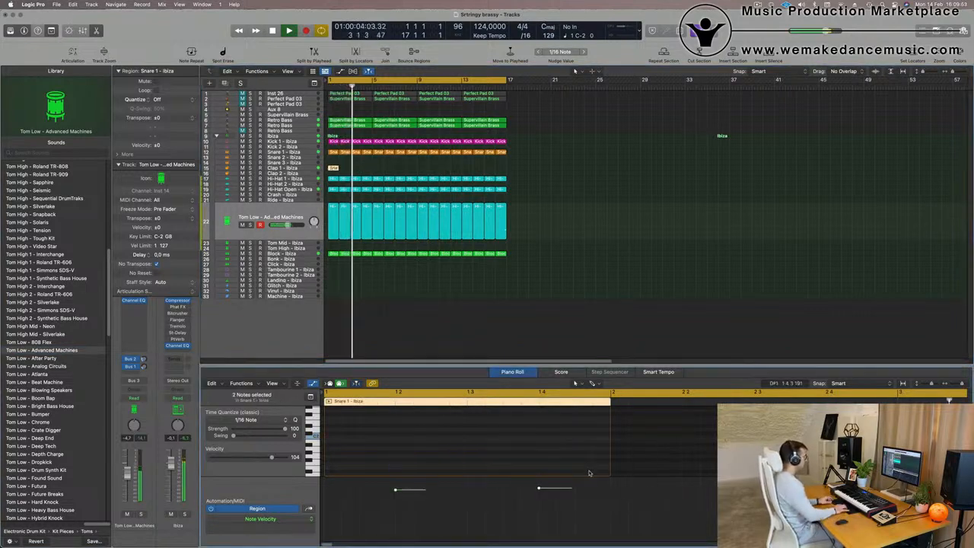
key(space)
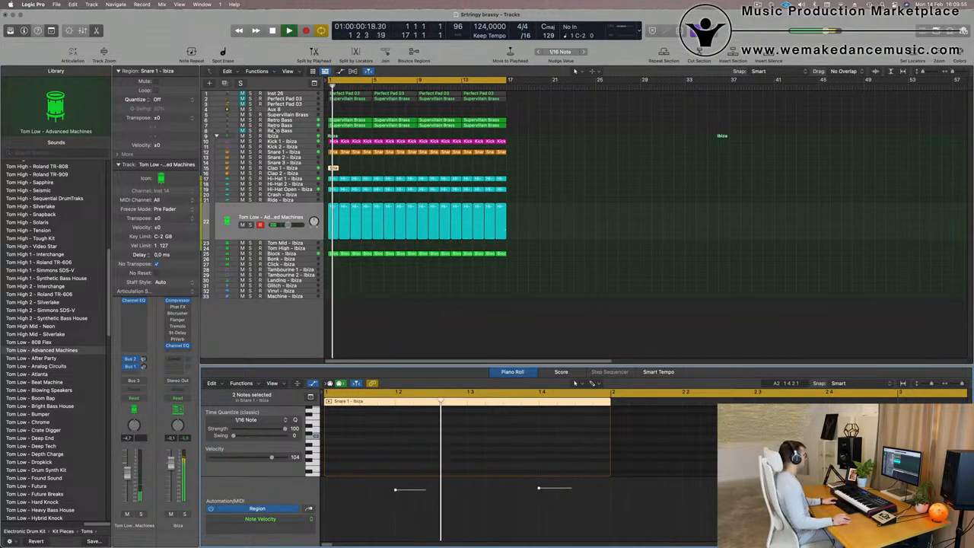
key(space)
drag(347, 168, 322, 166)
key(space)
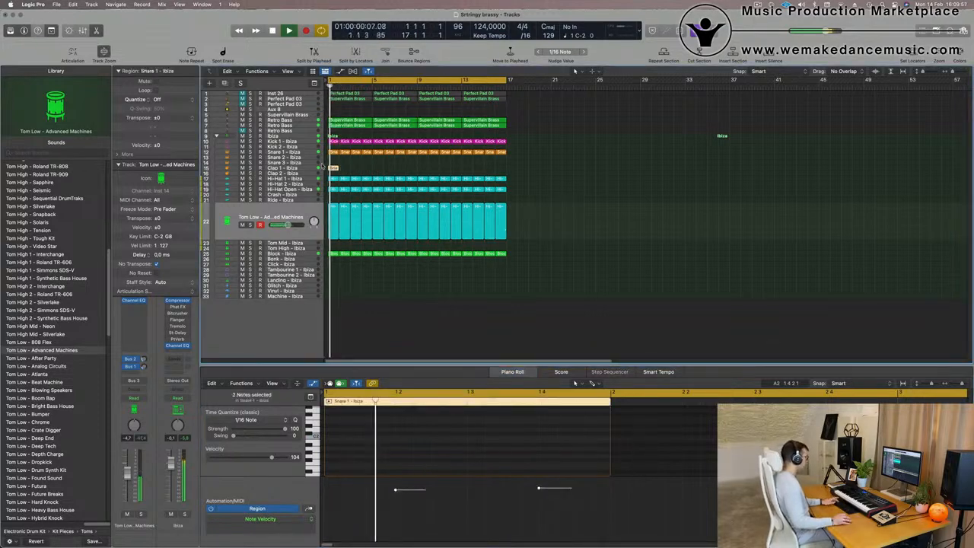
Repeat the copied region along the Clap 1 track through bar 16.
key(super+r)
key(super+r)
key(super+r)
key(super+r)
key(super+r)
key(super+r)
key(super+r)
key(super+r)
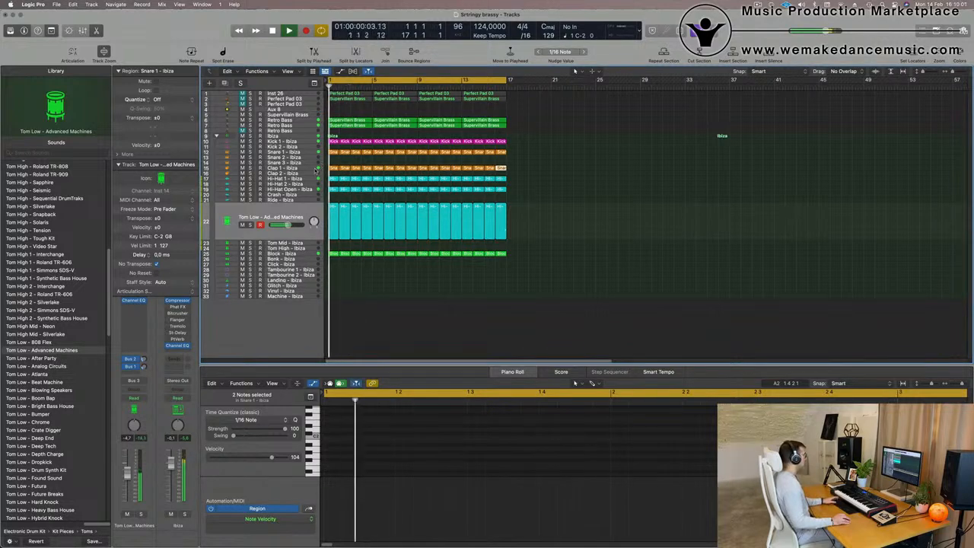
click(316, 169)
key(space)
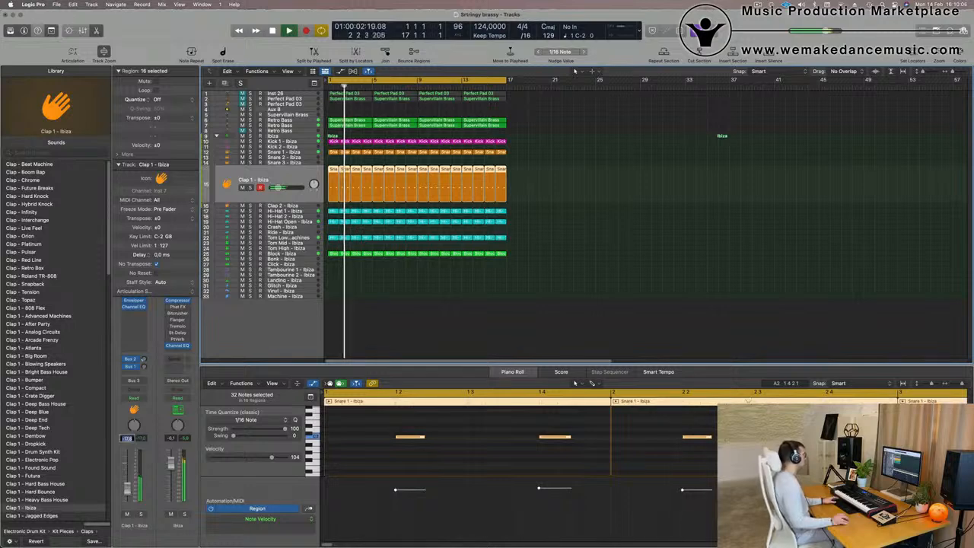
Copy the first Block region onto the Tambourine 2 track at bar 1.
click(382, 315)
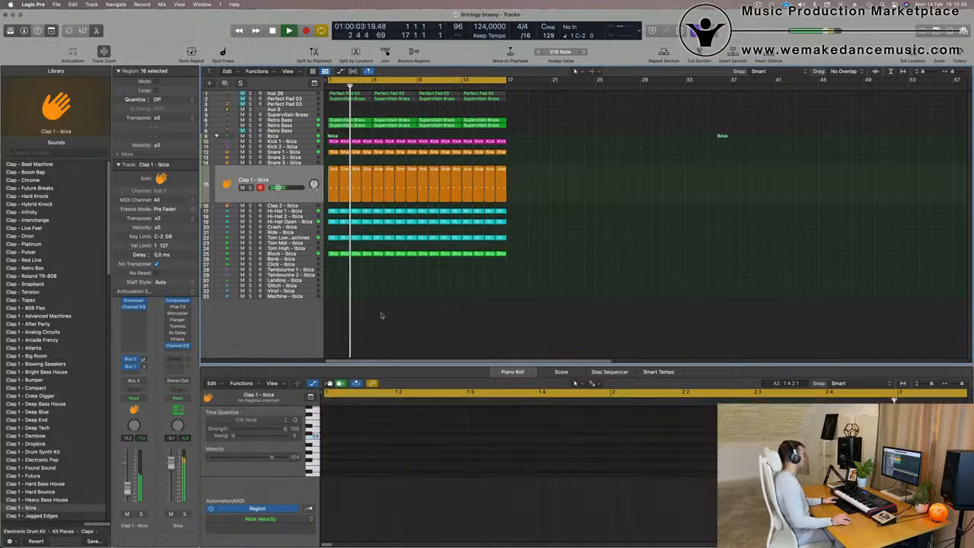
click(333, 254)
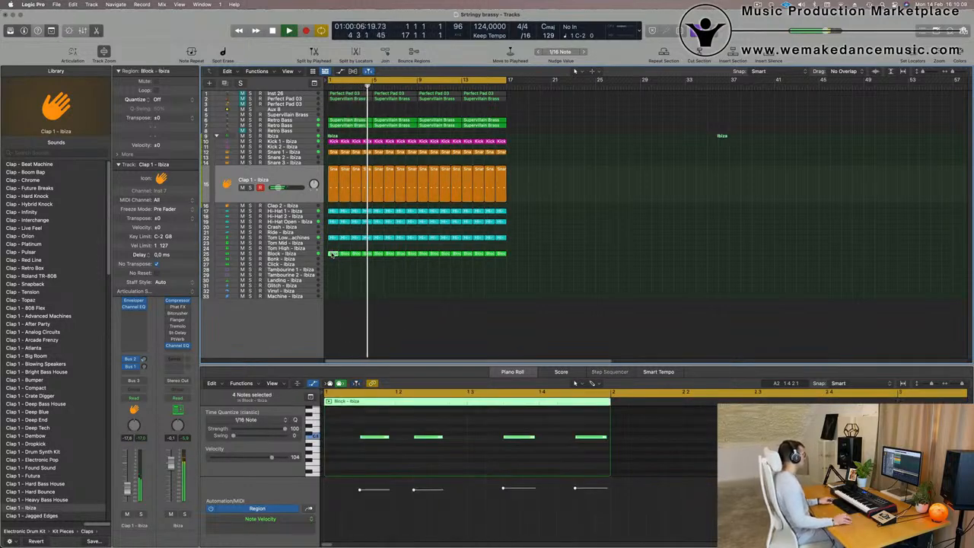
drag(333, 254, 333, 274)
scroll(350, 459, up, 2)
scroll(352, 459, down, 5)
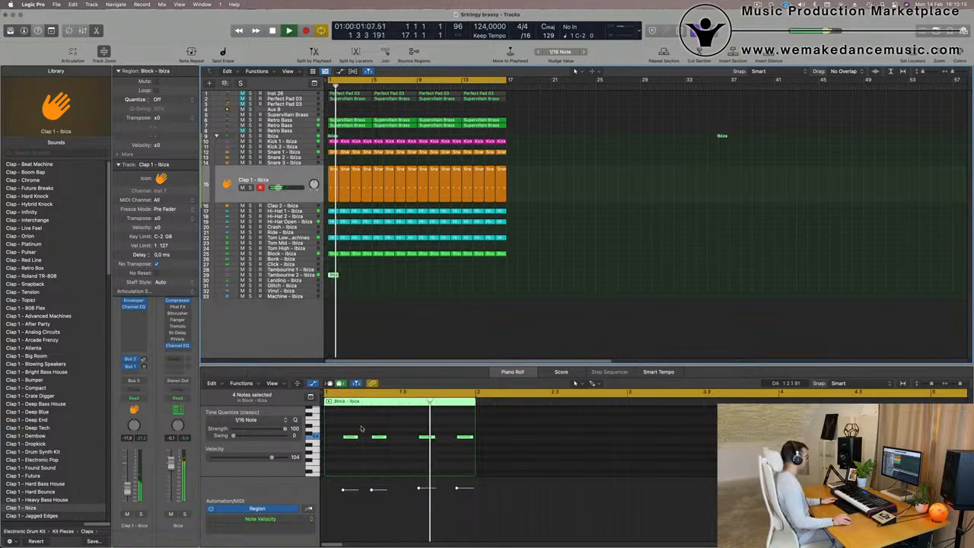
Select notes in the Tambourine 2 region and delete two of them.
drag(342, 423, 472, 465)
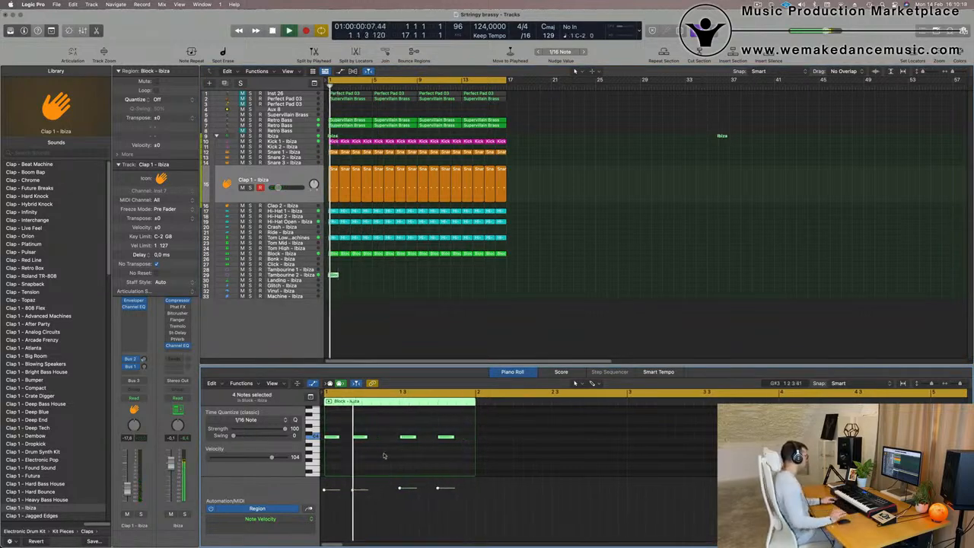
drag(388, 431, 472, 459)
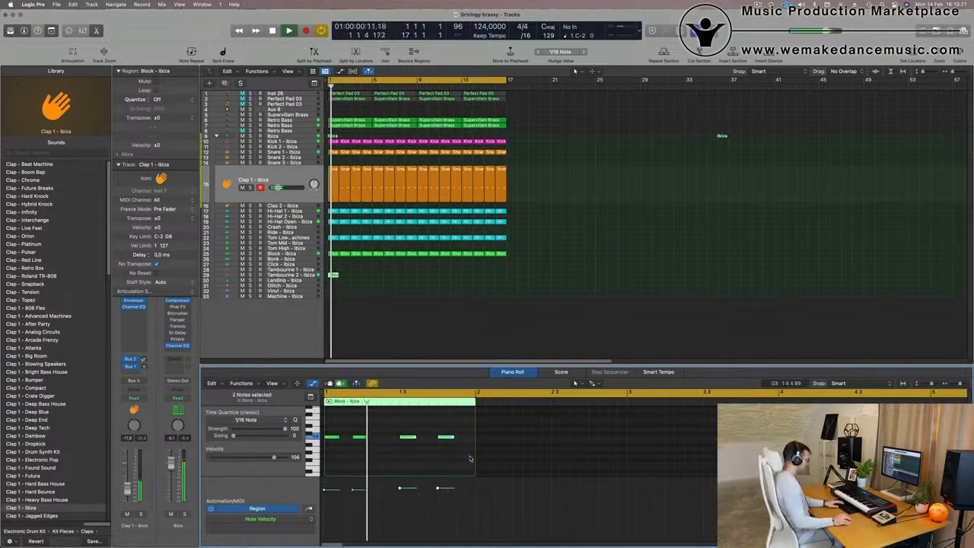
key(BackSpace)
Duplicate and reposition notes in the Tambourine 2 region to build a denser rhythm, auditioning the result.
drag(385, 427, 406, 440)
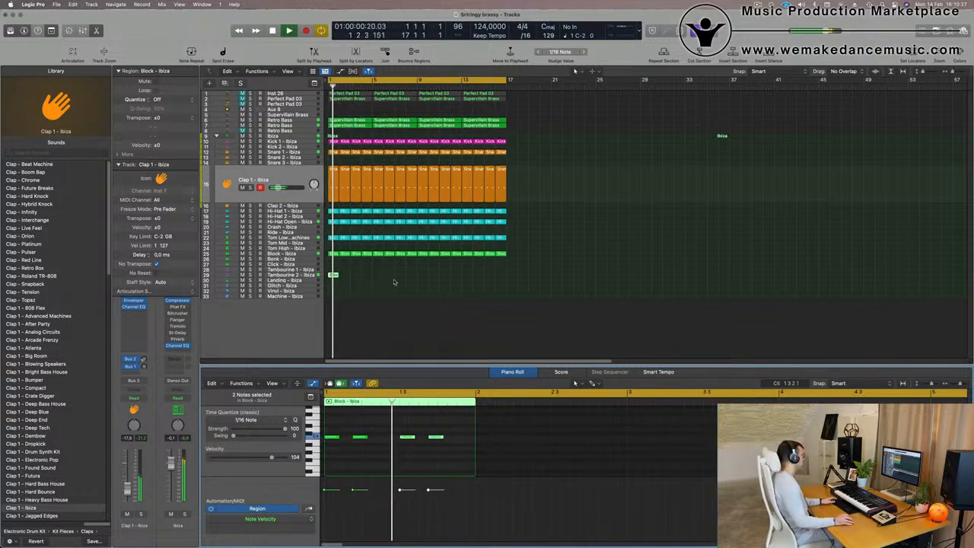
click(361, 438)
drag(362, 439, 390, 439)
key(super+Left)
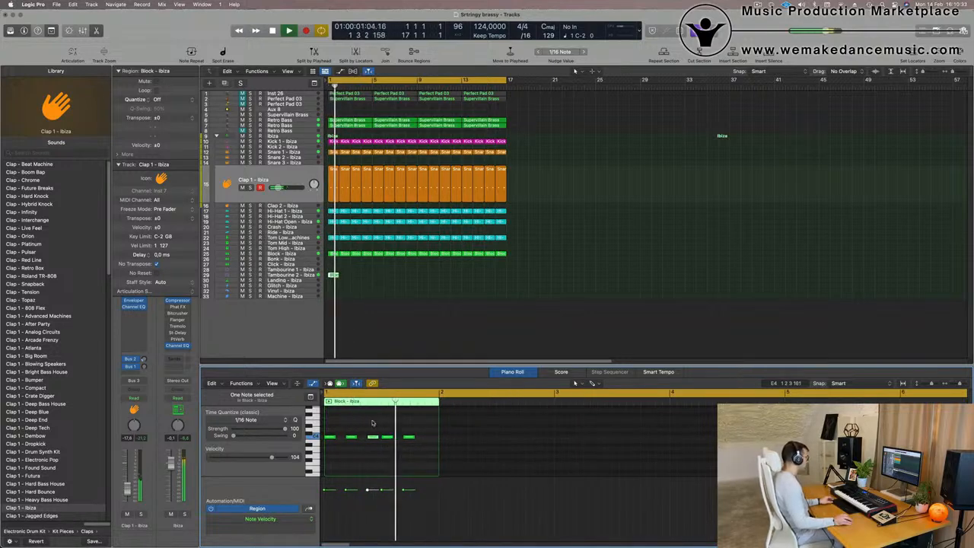
mouse_move(409, 439)
mouse_down()
mouse_move(431, 438)
mouse_move(397, 439)
mouse_move(410, 439)
mouse_up()
key(space)
key(space)
key(space)
Repeat the Tambourine 2 region along the track through bar 16 and select all its regions.
scroll(401, 433, down, 1)
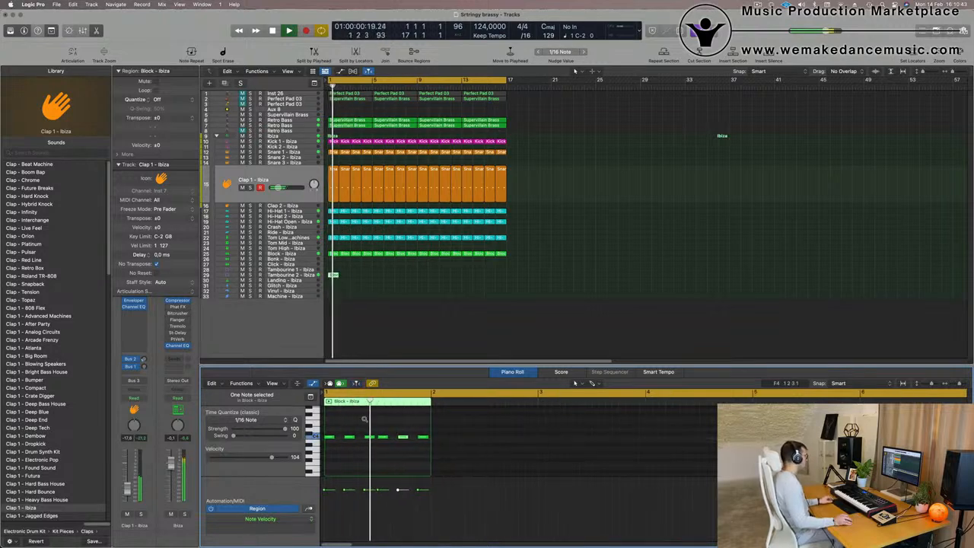
scroll(364, 418, down, 1)
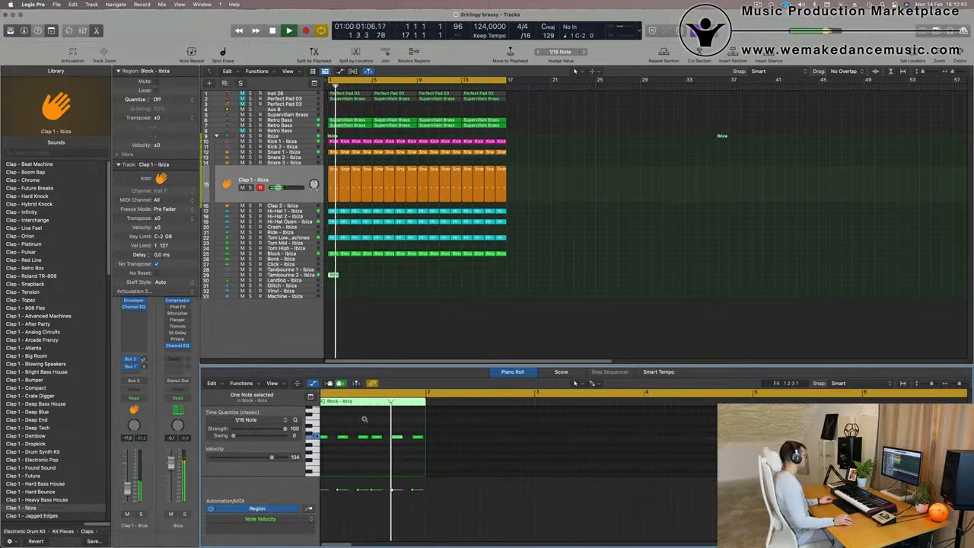
click(335, 276)
key(super+r)
key(super+r)
key(super+r)
key(super+r)
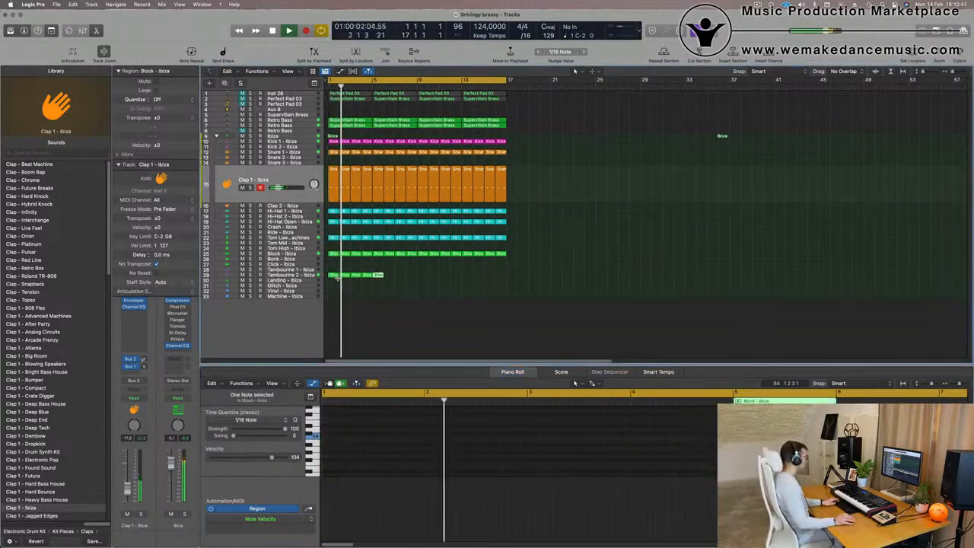
key(super+r)
key(super+r)
key(super+r)
key(super+r)
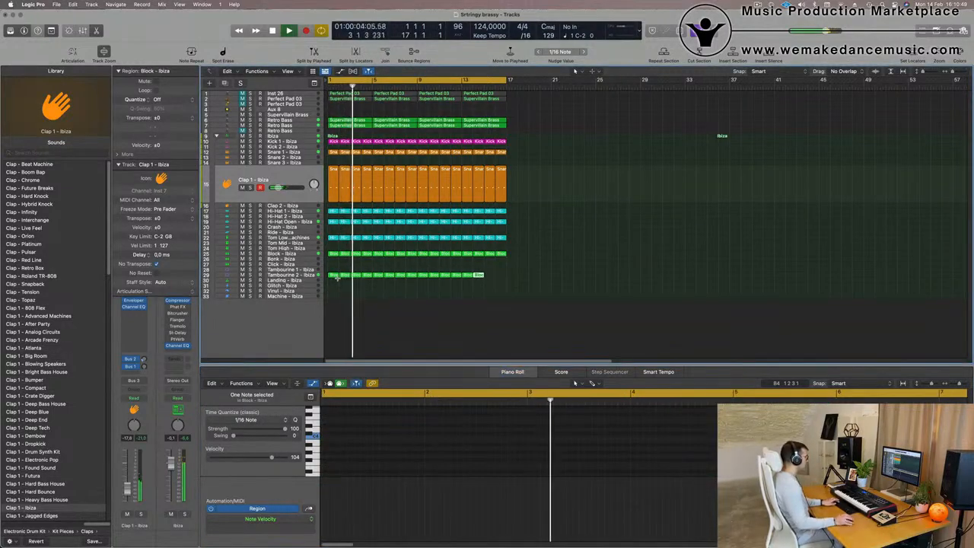
drag(530, 275, 326, 276)
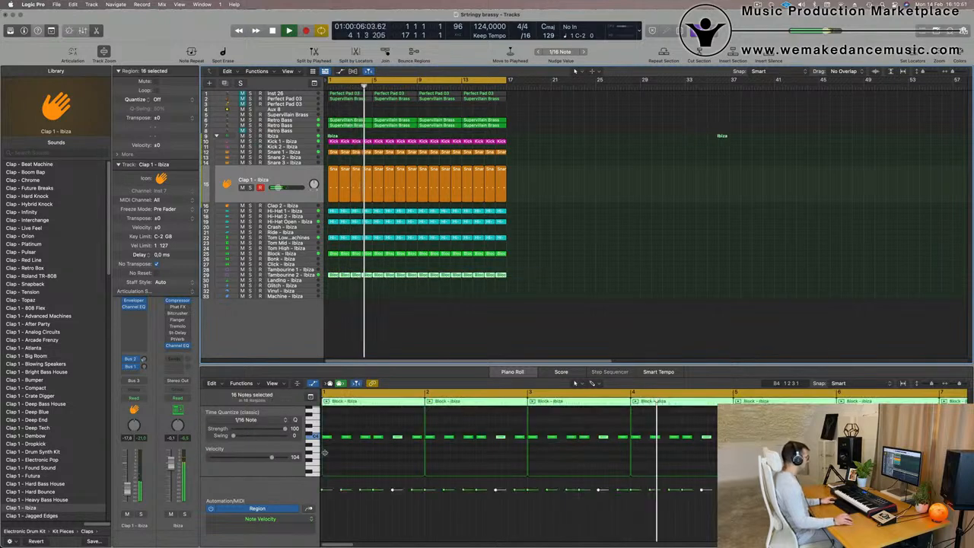
scroll(299, 452, up, 3)
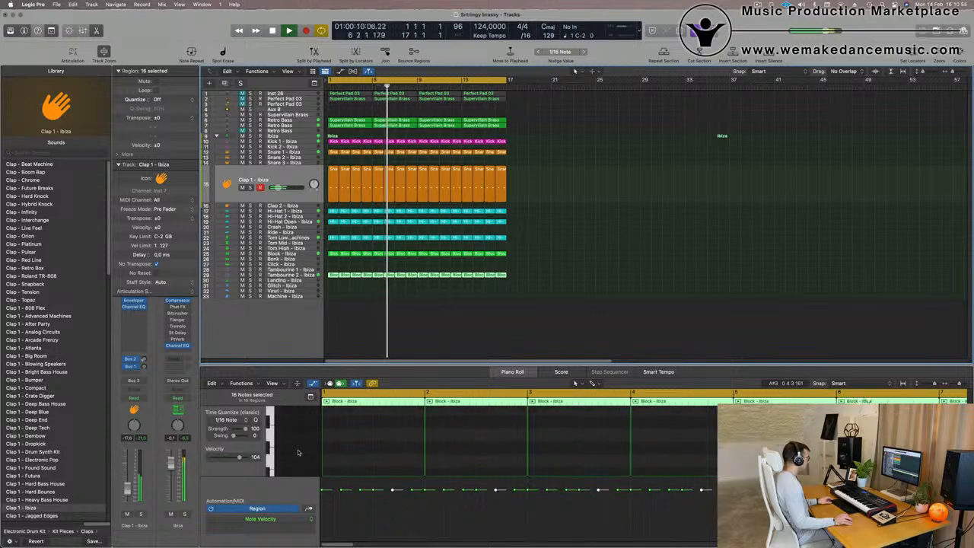
Select all notes in the Tambourine 2 regions and transpose them down one octave.
scroll(396, 454, up, 3)
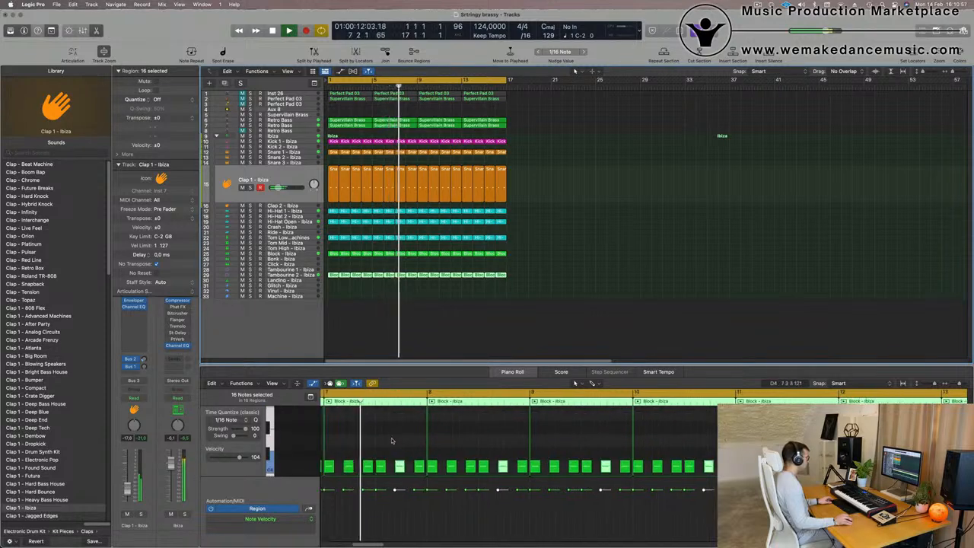
click(393, 441)
key(super+a)
key(alt+shift+Down)
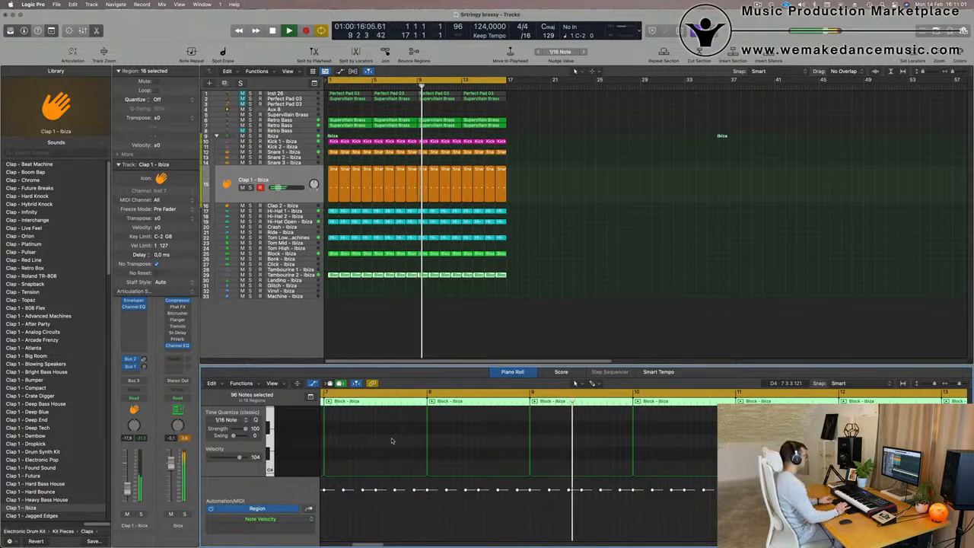
key(Return)
Move the Tambourine 2 regions up onto the Tambourine 1 track.
click(299, 276)
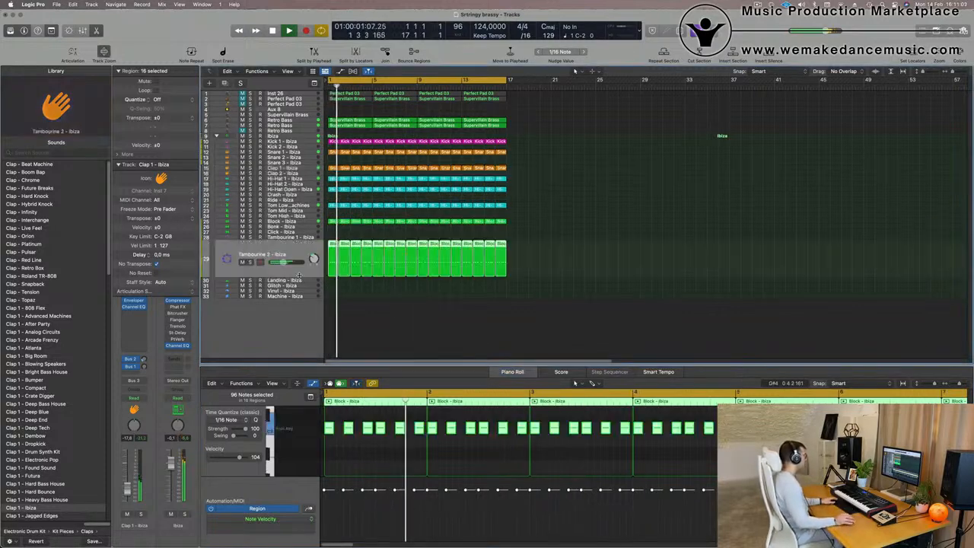
drag(332, 245, 332, 237)
key(Return)
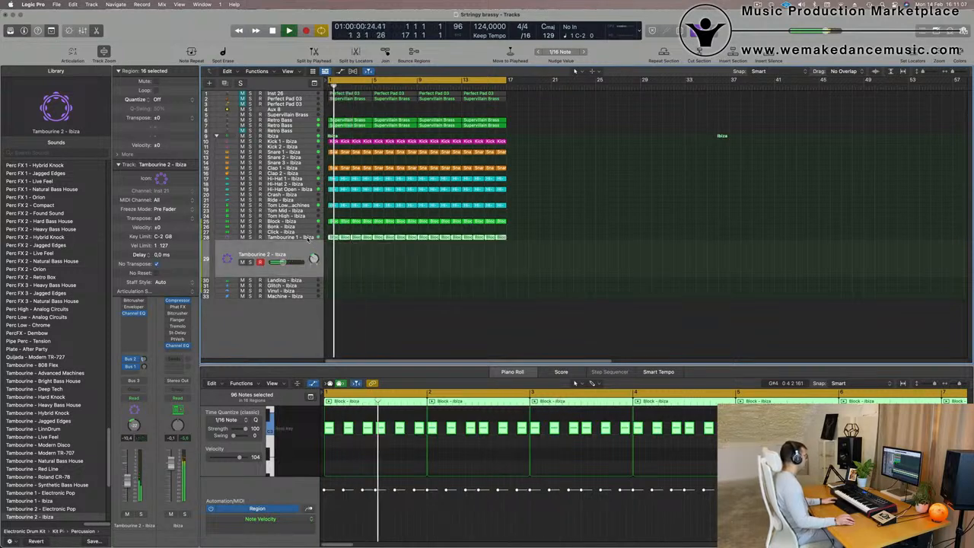
Insert a Stereo Spread plug-in on the Tambourine 1 channel.
click(308, 239)
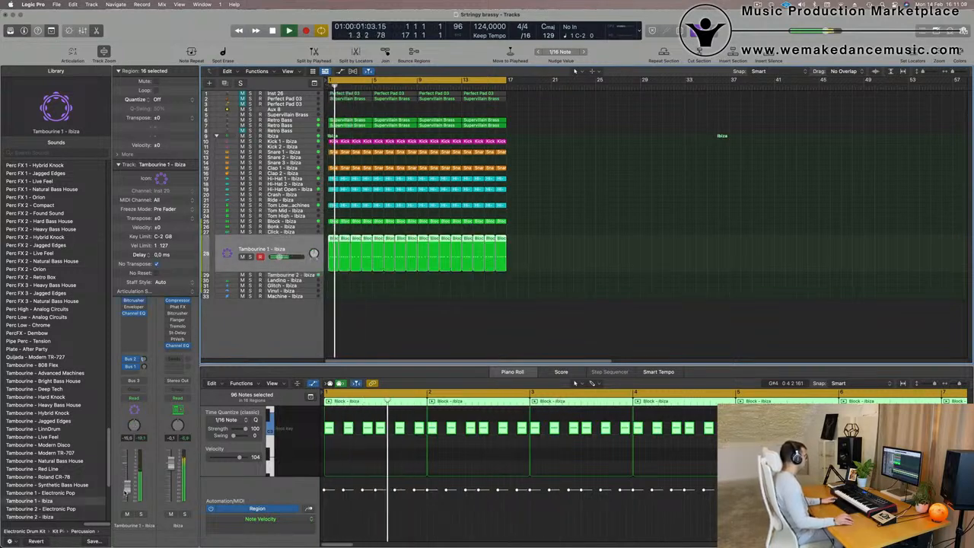
click(127, 323)
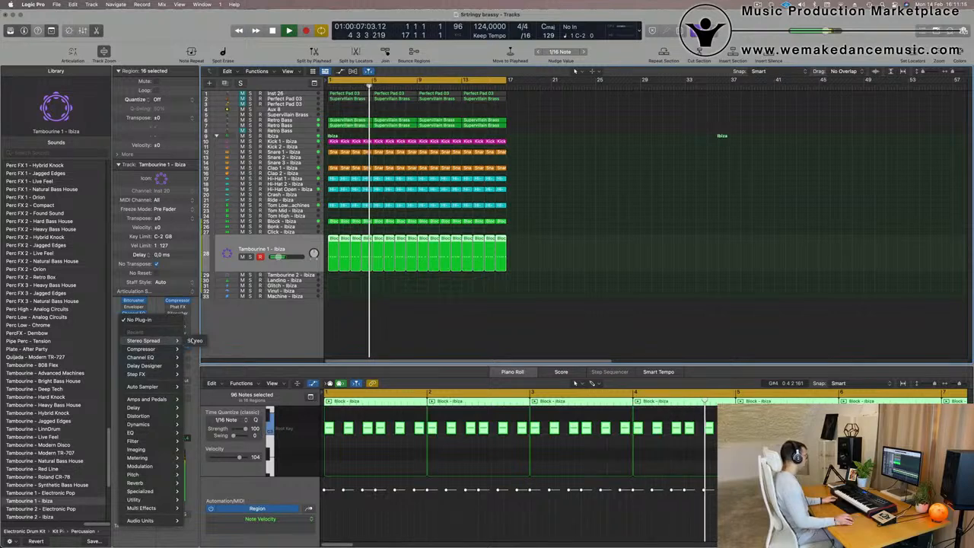
click(194, 341)
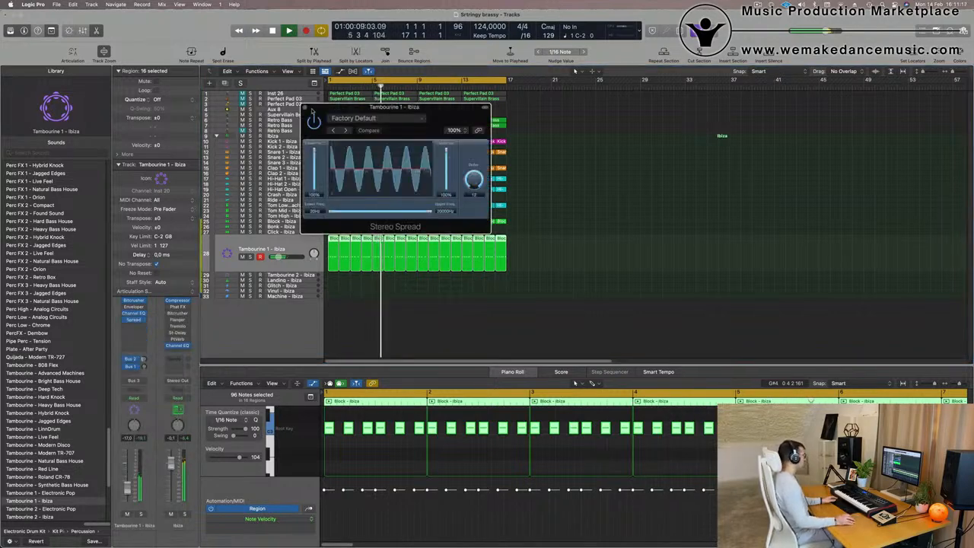
click(307, 108)
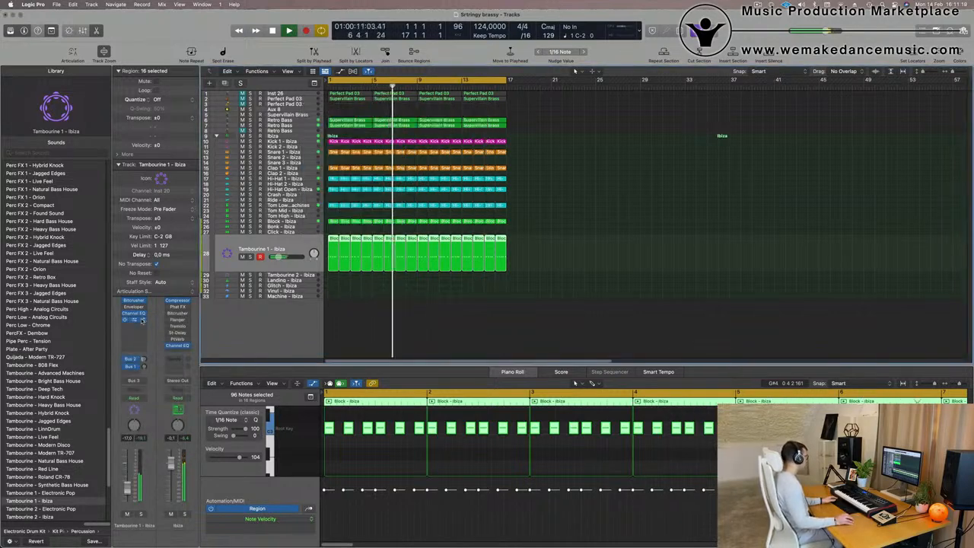
Replace the Stereo Spread plug-in with a stereo Stereo Delay on the Tambourine 1 channel.
click(140, 320)
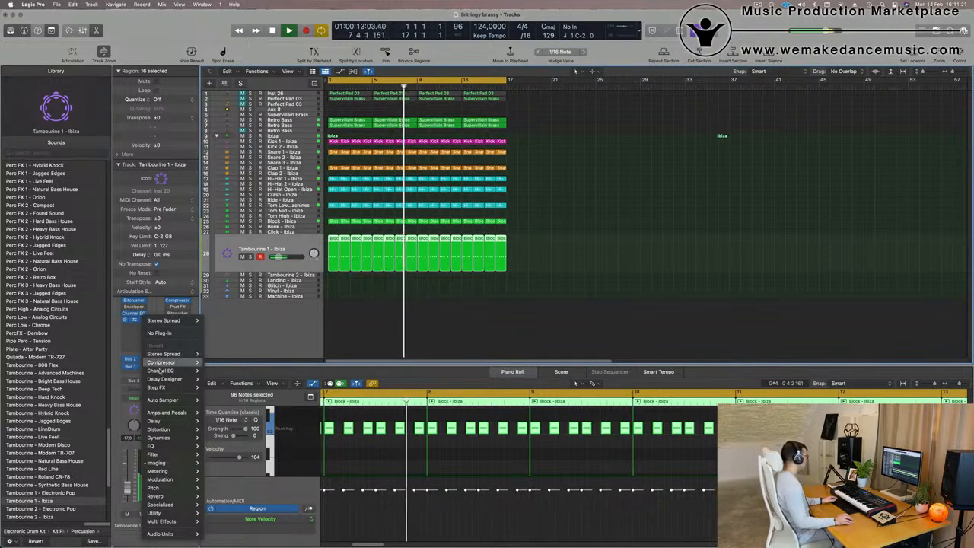
mouse_move(156, 379)
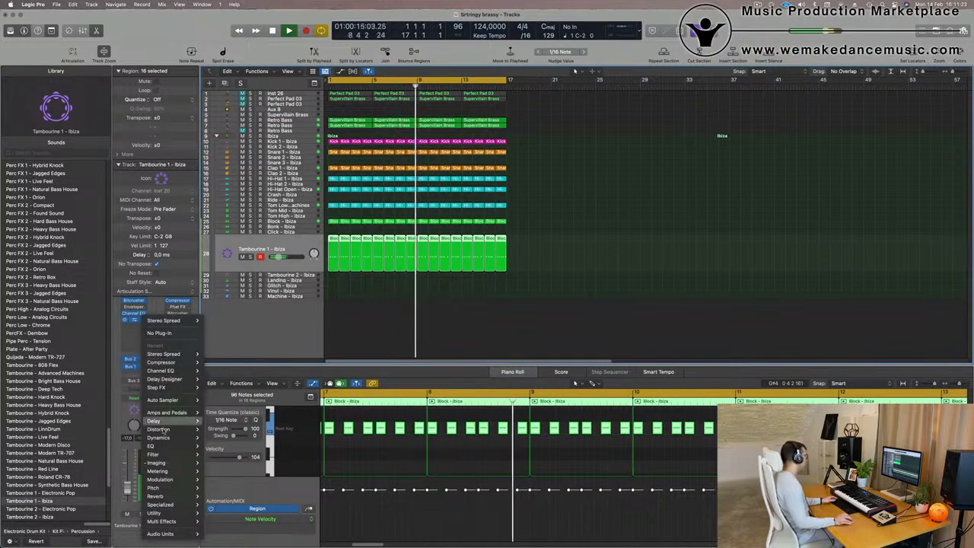
mouse_move(174, 416)
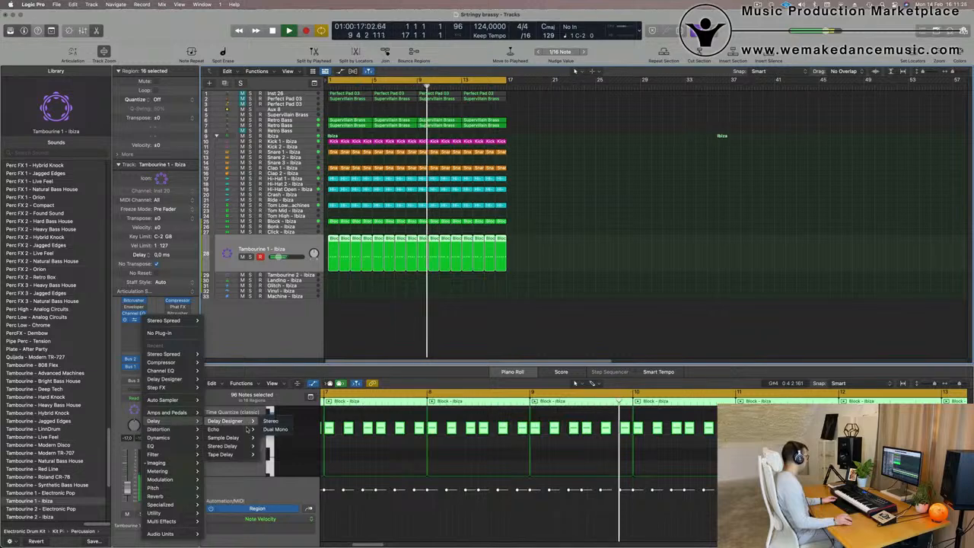
mouse_move(228, 446)
click(270, 446)
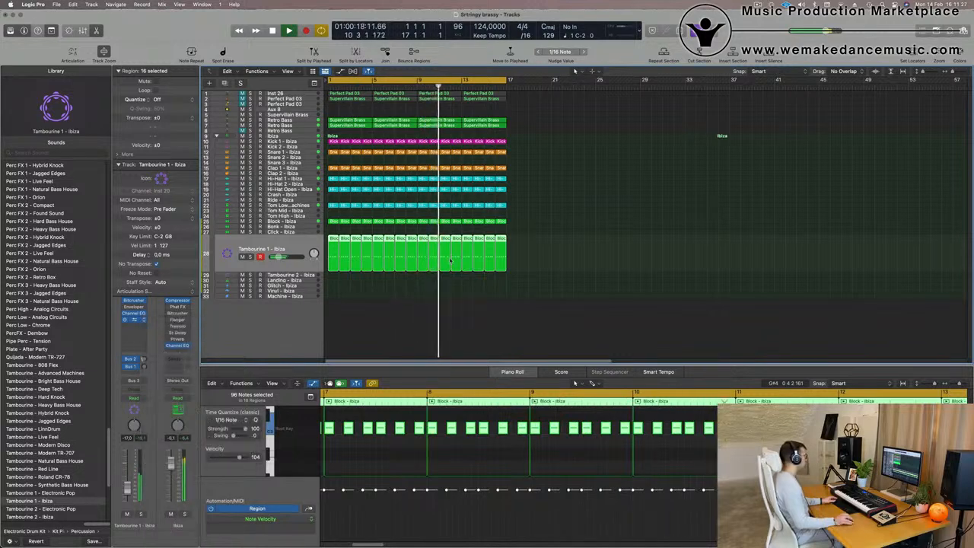
Lower the Stereo Delay's left output mix to 21 %.
drag(487, 152, 450, 158)
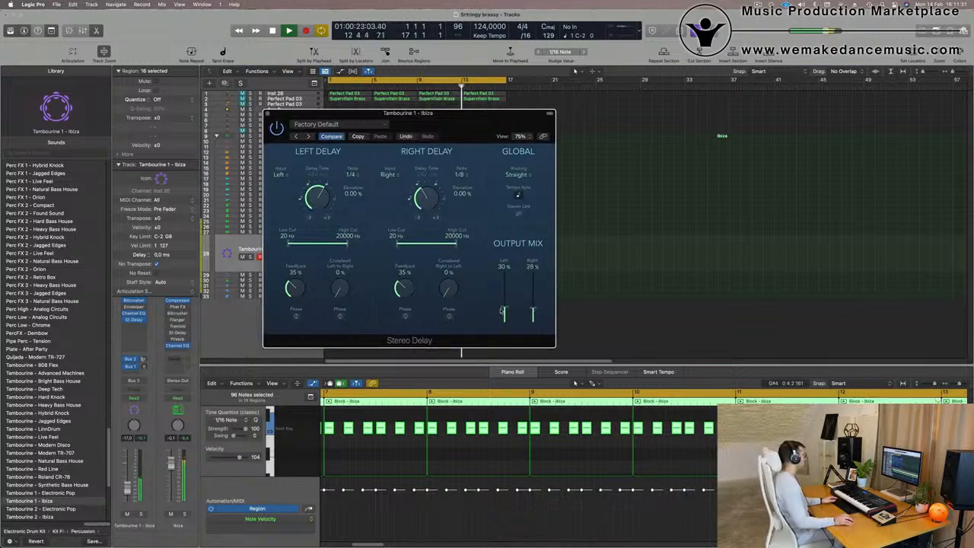
drag(427, 138, 542, 129)
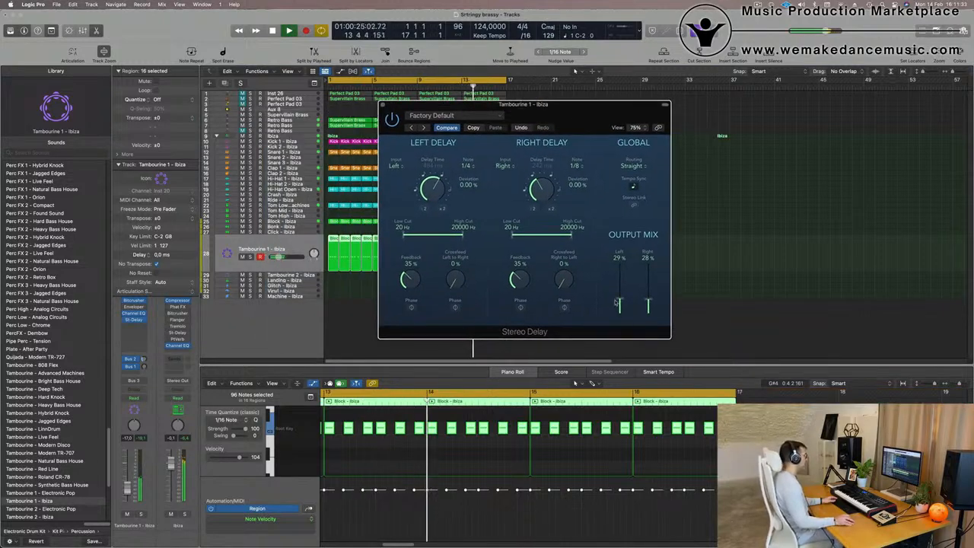
drag(621, 304, 621, 307)
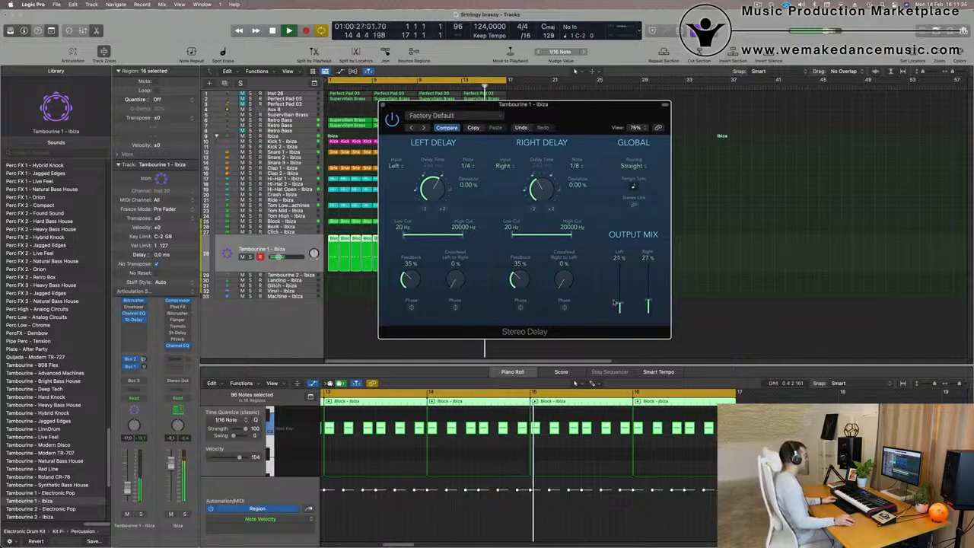
Lower the Tambourine 1 channel volume slightly.
drag(127, 489, 128, 492)
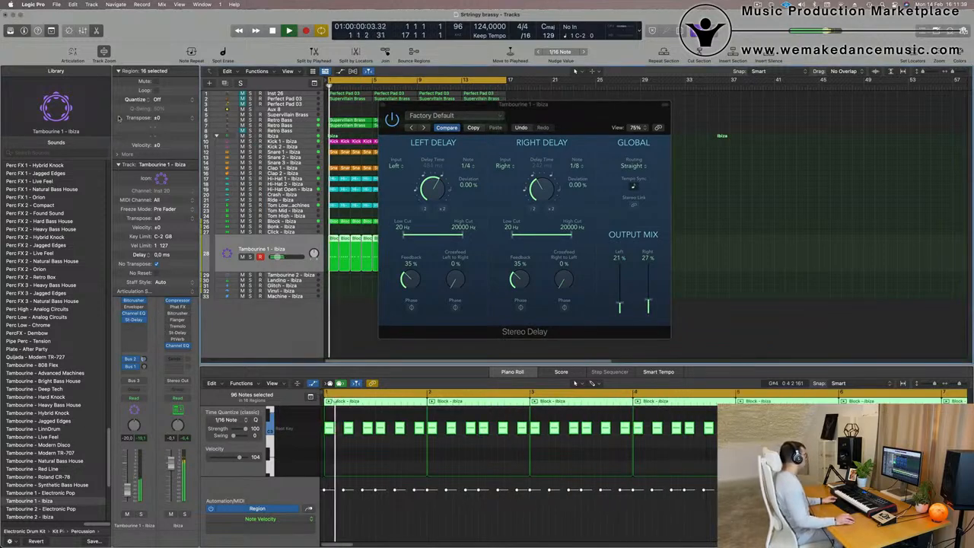
click(118, 164)
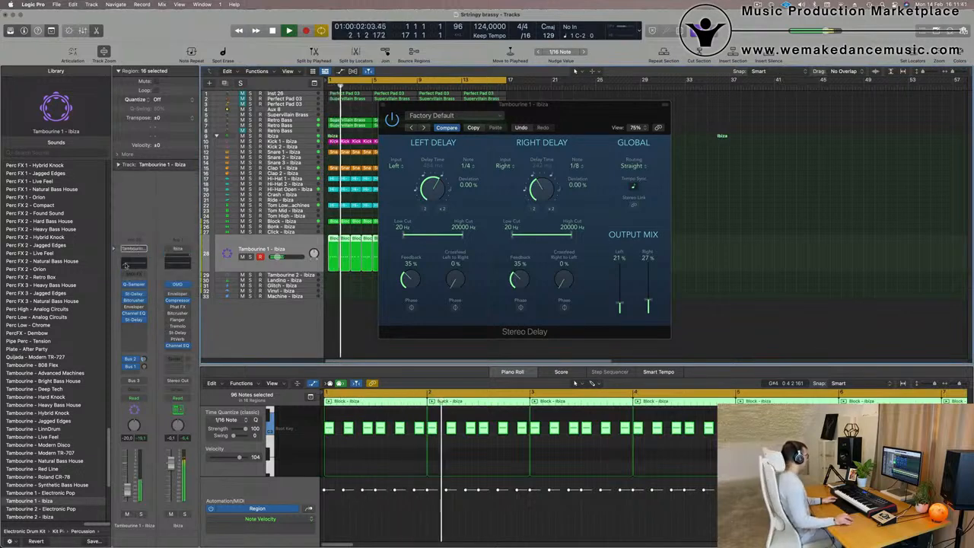
Open the Tambourine 1 Channel EQ, enable the analyzer and set a steep low cut around 1.5 kHz.
click(134, 313)
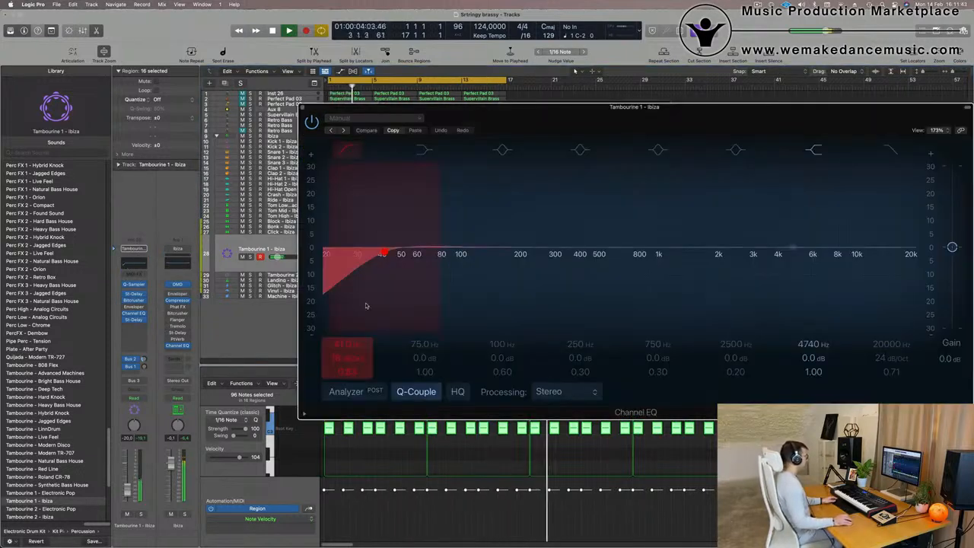
click(346, 391)
drag(372, 259, 638, 291)
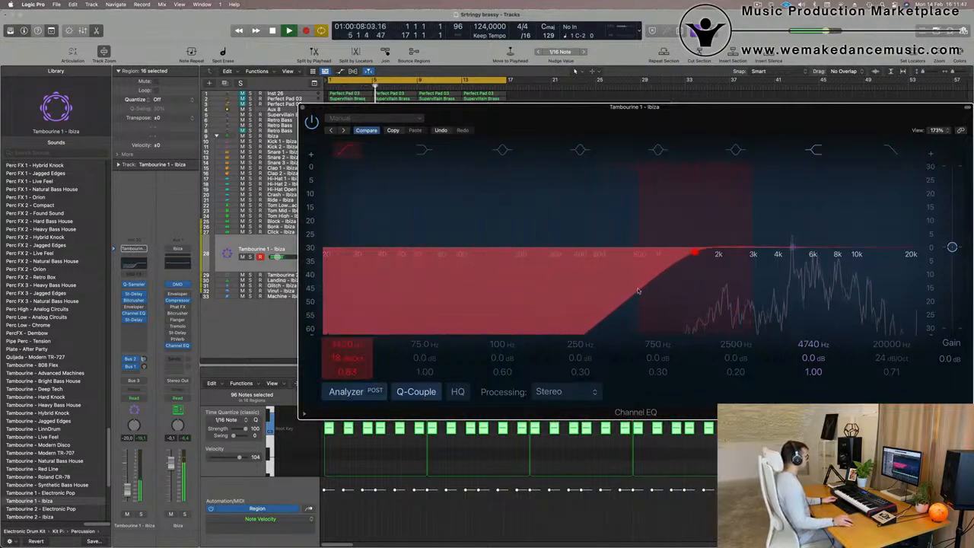
drag(348, 360, 348, 355)
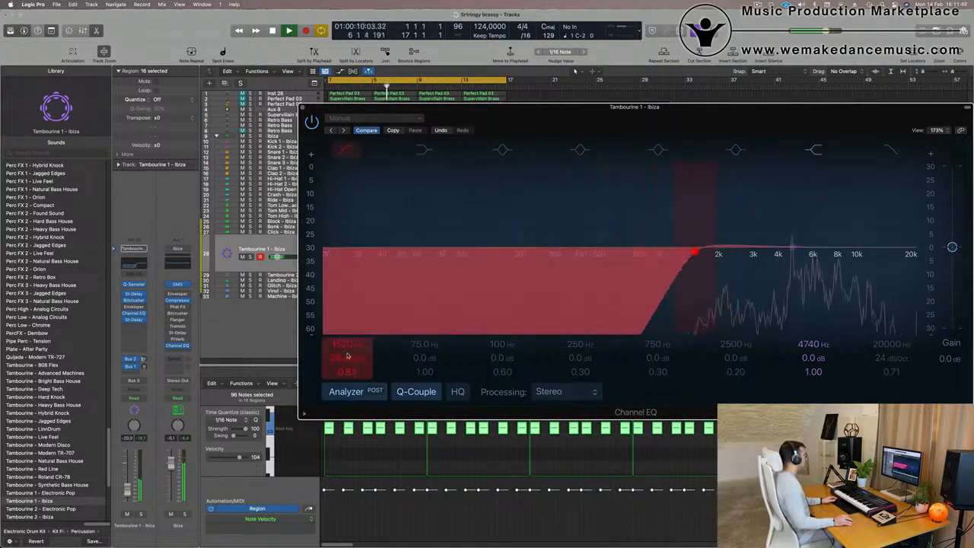
click(134, 312)
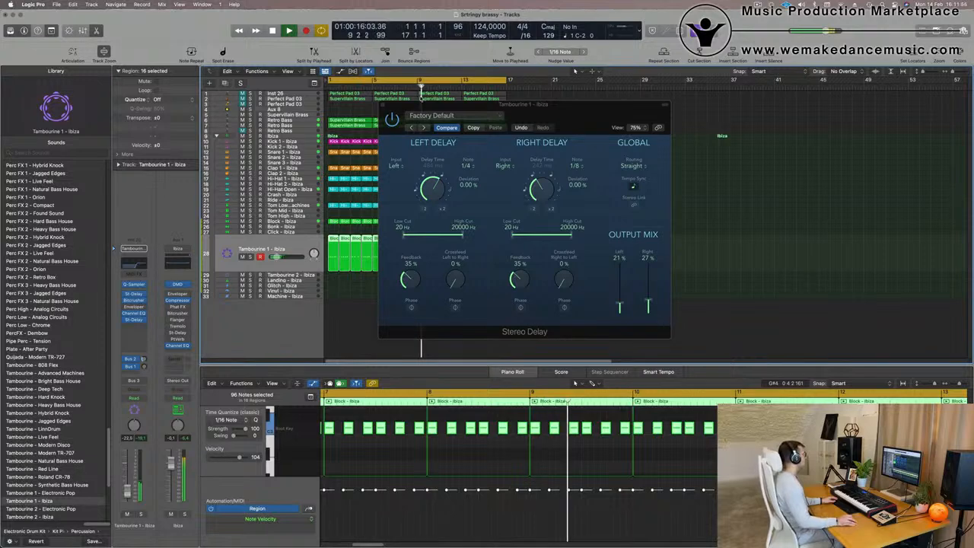
click(383, 105)
key(Return)
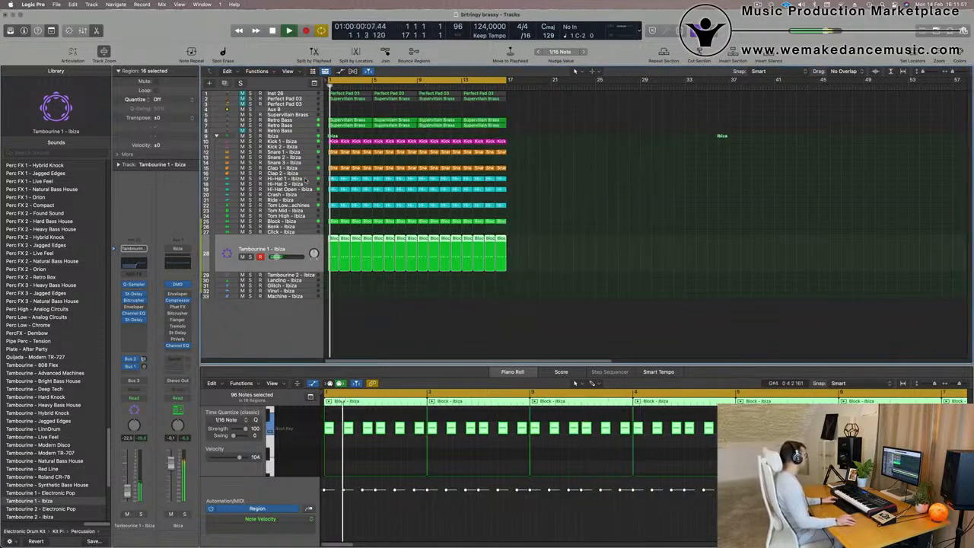
Select the Hi-Hat 1 track and lengthen its notes in the piano roll.
click(306, 179)
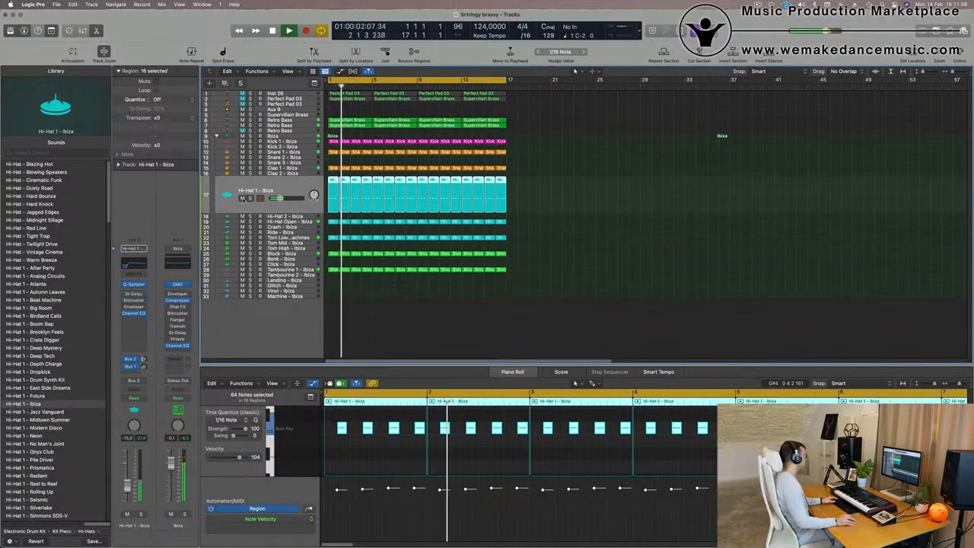
click(243, 197)
click(243, 198)
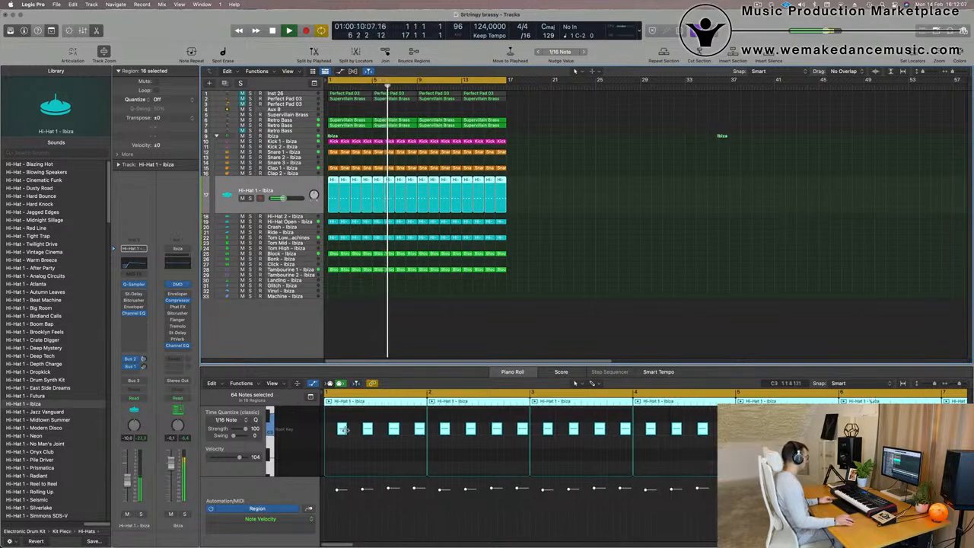
mouse_move(343, 429)
mouse_down()
mouse_move(328, 439)
mouse_move(327, 458)
mouse_move(328, 430)
mouse_move(349, 432)
mouse_up()
Lower the Hi-Hat 1 channel volume slightly and deselect the regions.
click(125, 482)
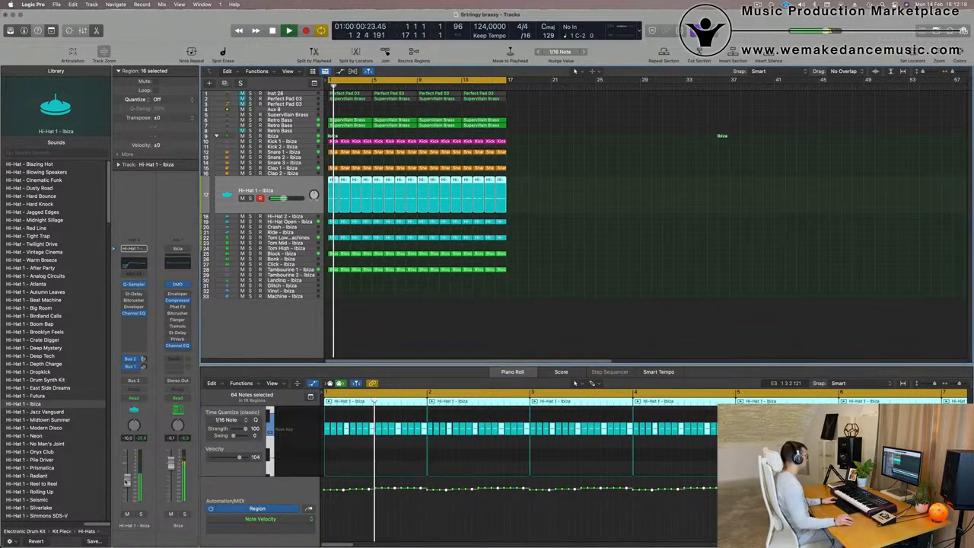
drag(126, 481, 127, 493)
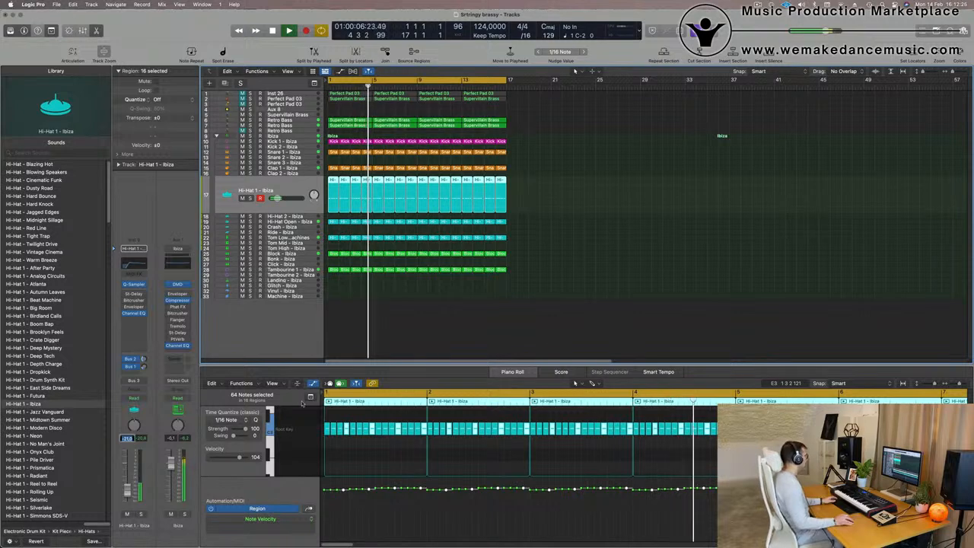
click(631, 256)
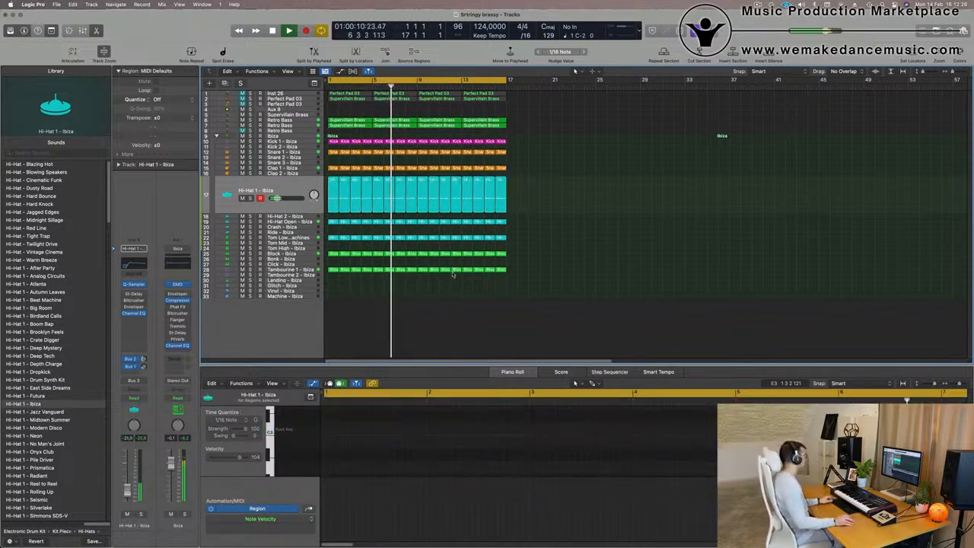
key(Return)
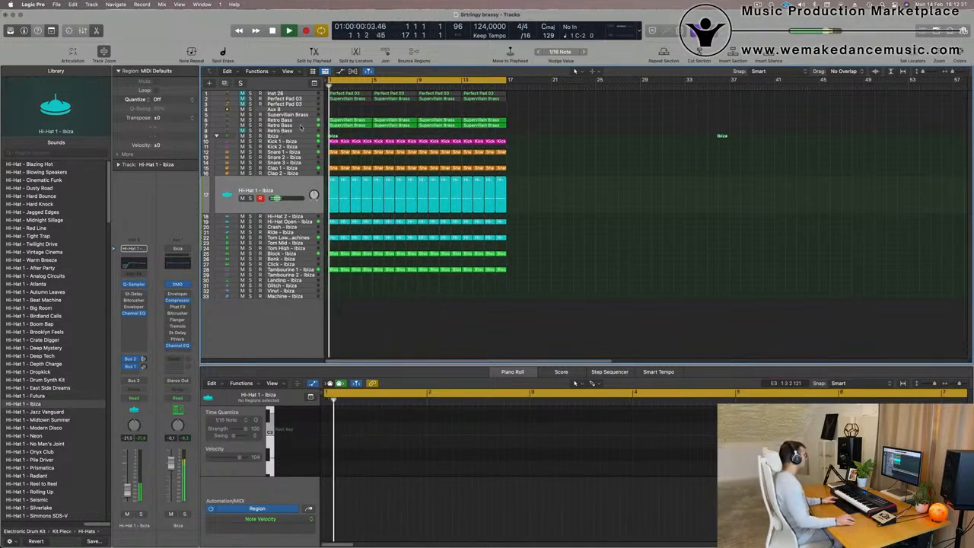
Open the Retro Bass Alchemy instrument in browse view and adjust its performance knobs.
click(301, 126)
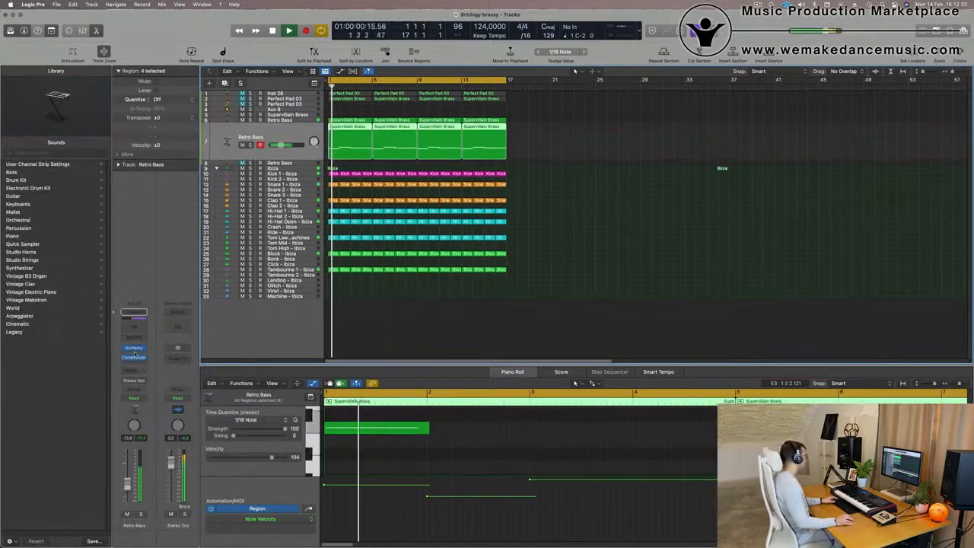
click(134, 350)
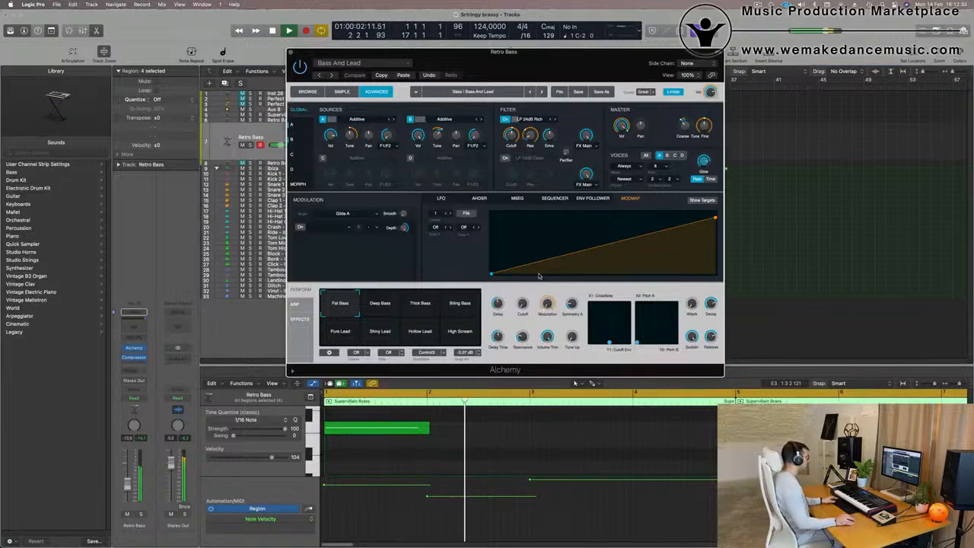
click(307, 91)
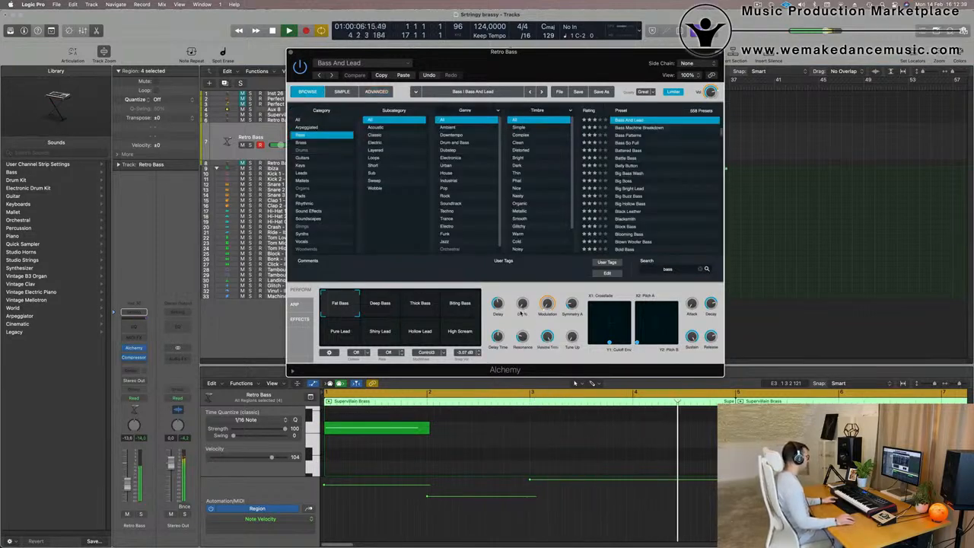
drag(571, 308, 572, 305)
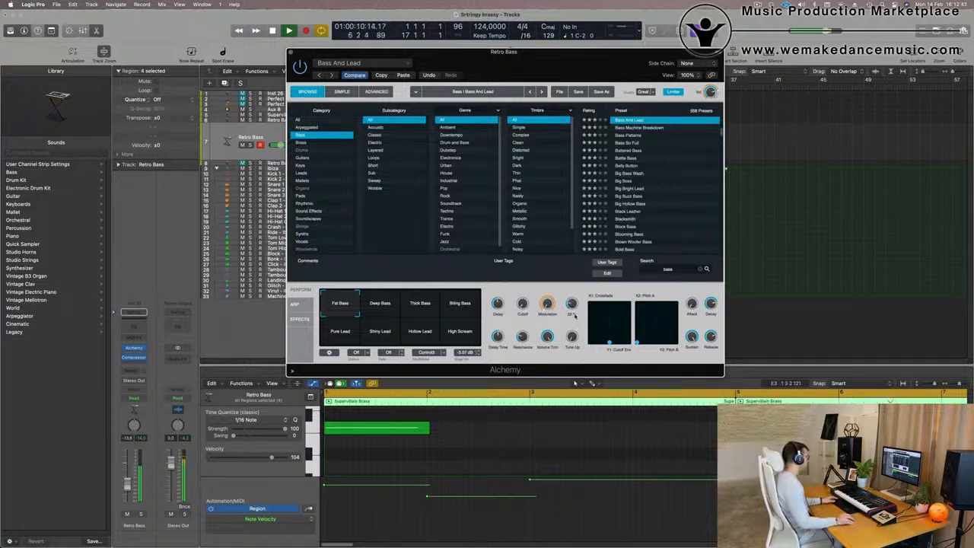
drag(575, 329, 575, 309)
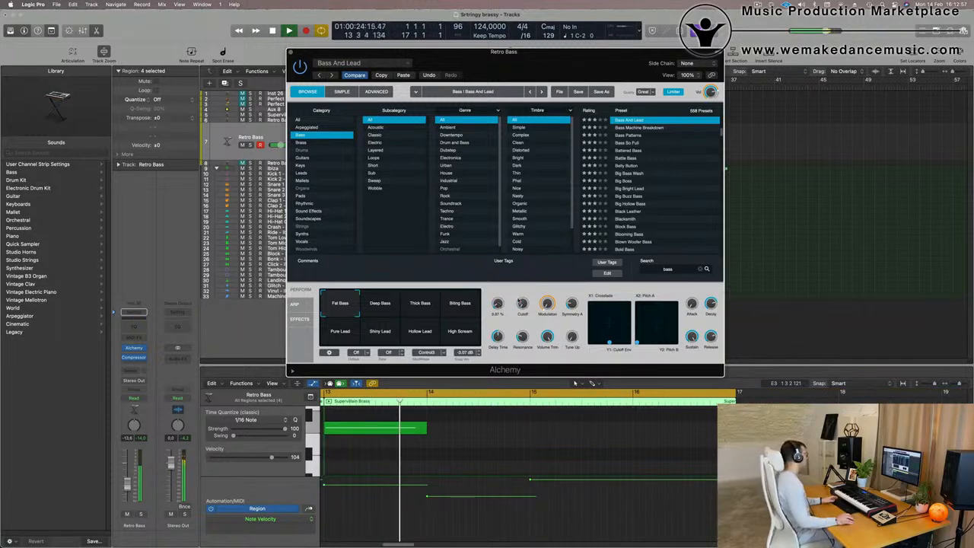
Insert a Channel EQ on the Retro Bass channel strip and open it.
drag(549, 58, 620, 28)
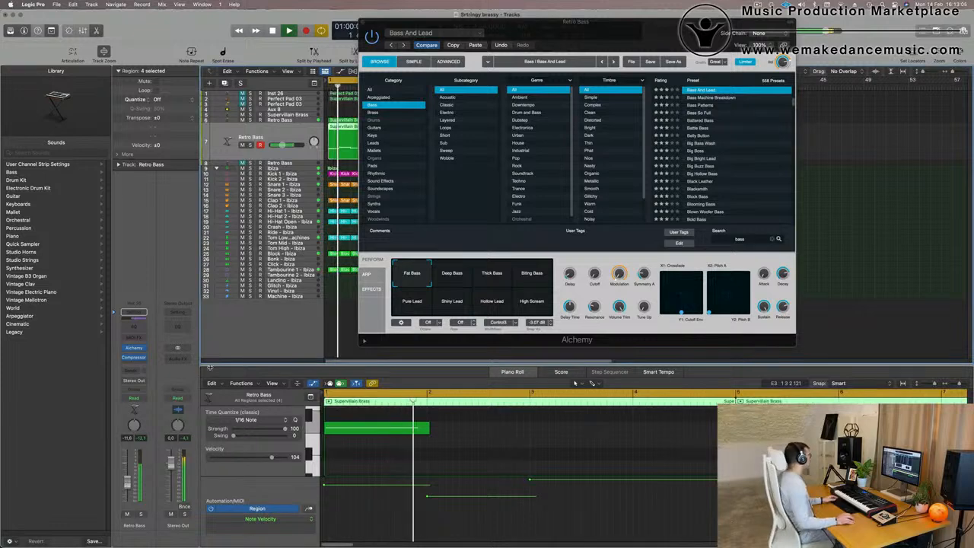
click(134, 327)
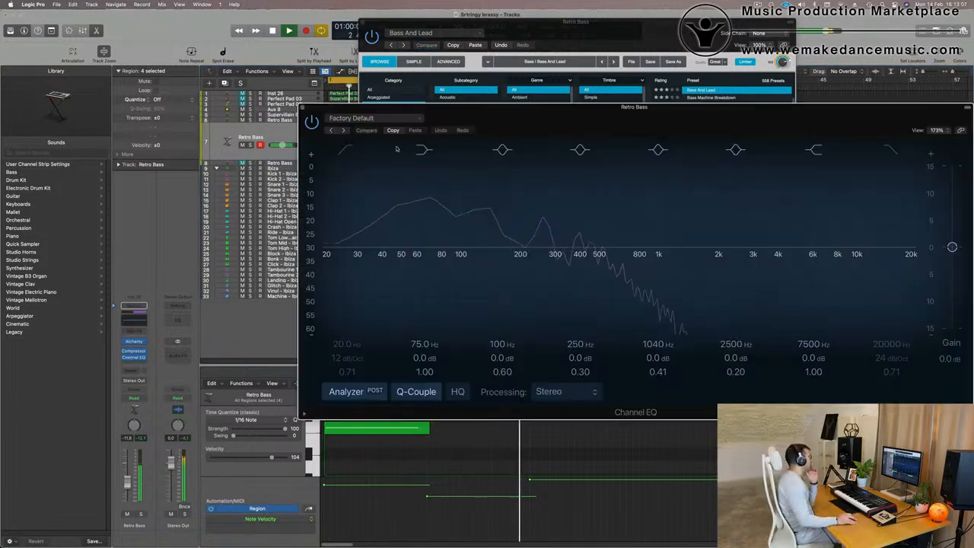
drag(426, 107, 356, 111)
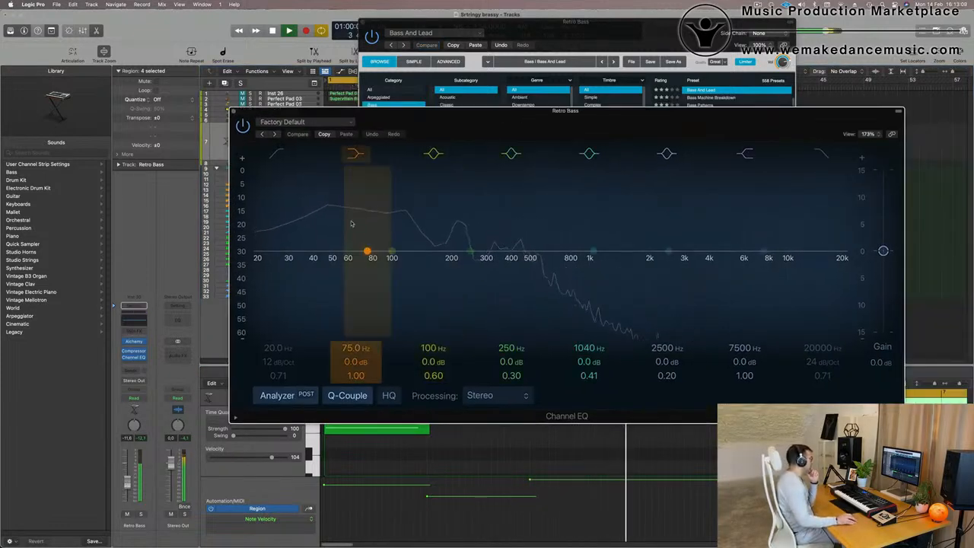
drag(501, 120, 457, 124)
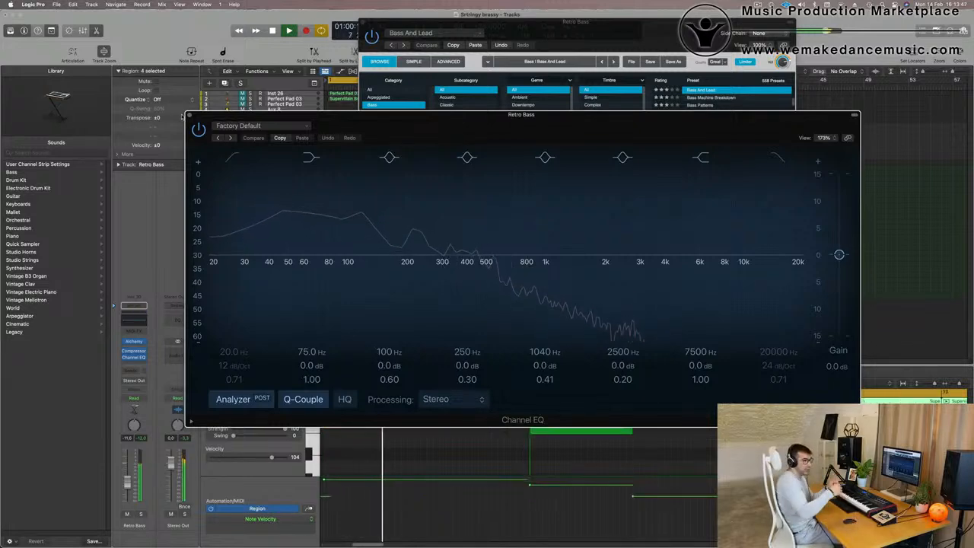
click(190, 115)
Enable a steep 48 dB/Oct high cut in the Retro Bass Channel EQ at about 494 Hz.
drag(652, 28, 652, 171)
click(276, 134)
key(Return)
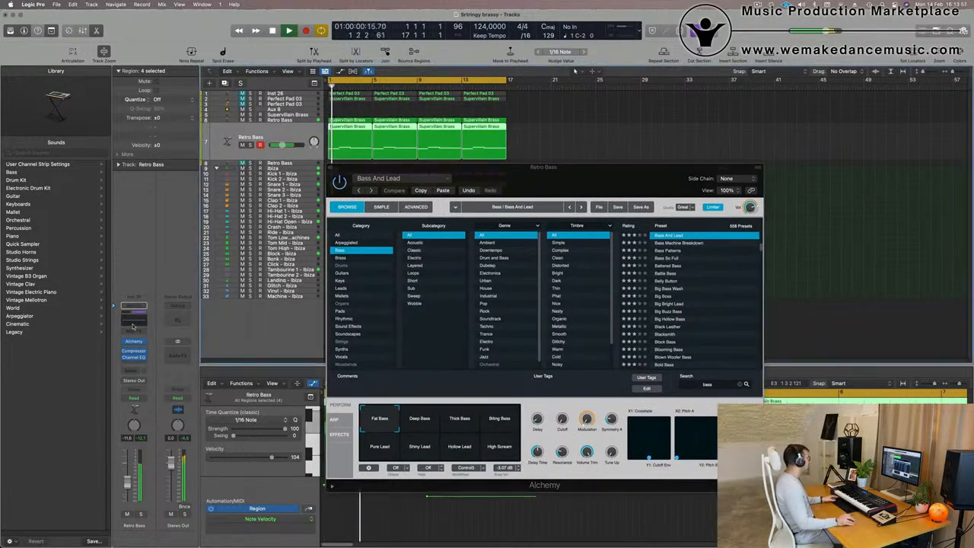
click(131, 325)
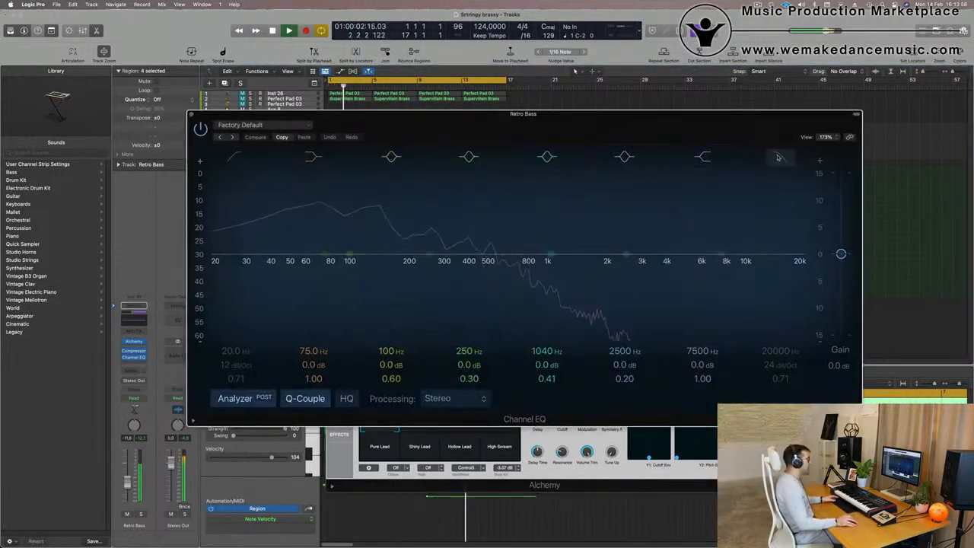
drag(776, 371, 778, 415)
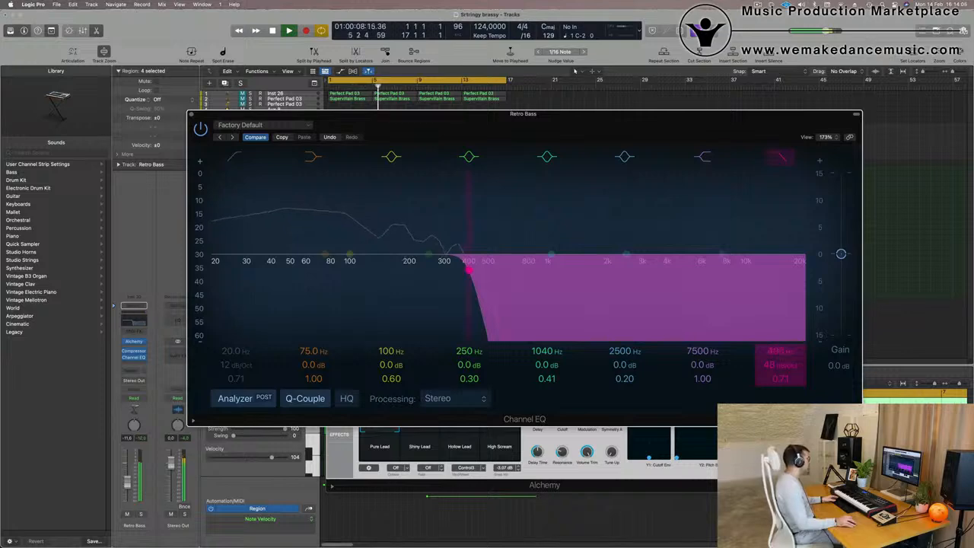
click(127, 484)
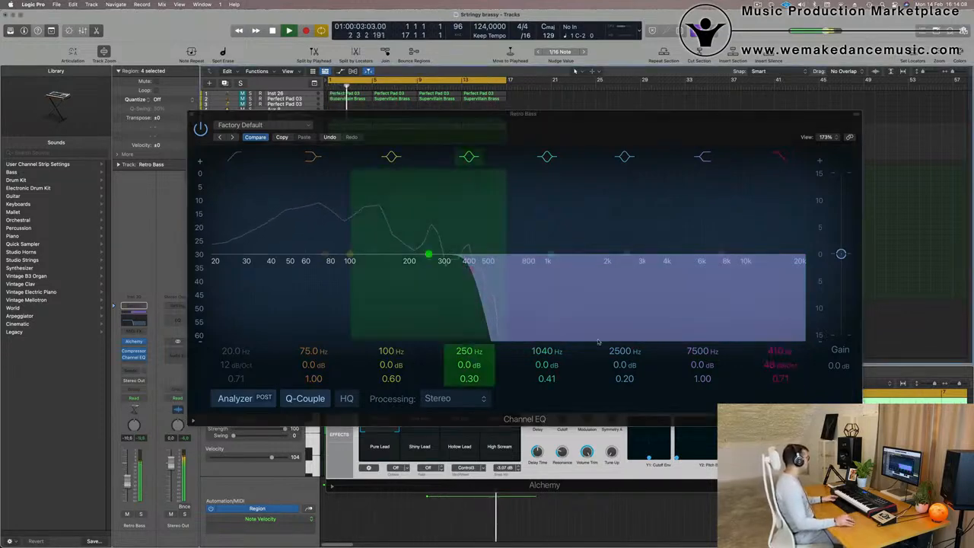
drag(470, 263, 489, 271)
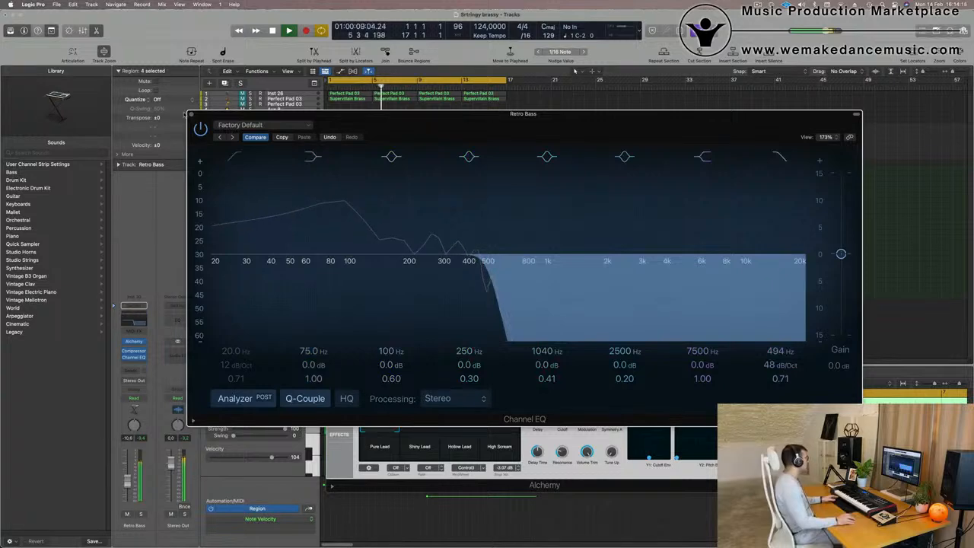
click(191, 114)
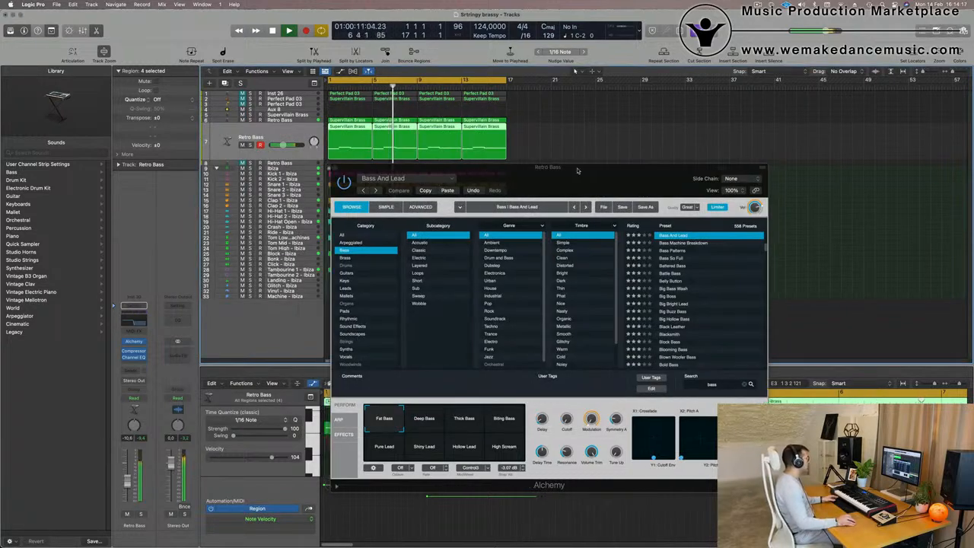
Select the Retro Bass track with the Supervillain Brass regions, open its Alchemy instrument and tweak its cutoff and volume.
drag(432, 187, 854, 187)
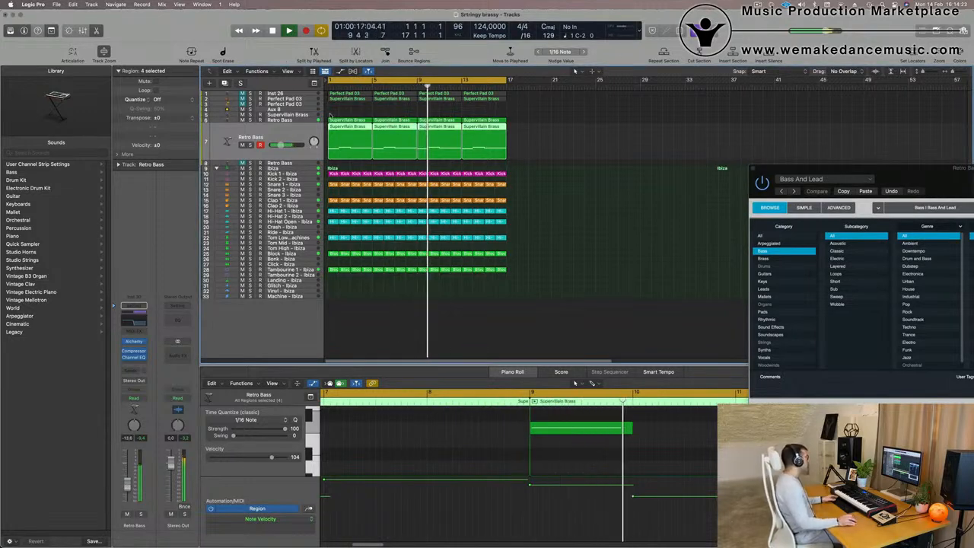
click(332, 117)
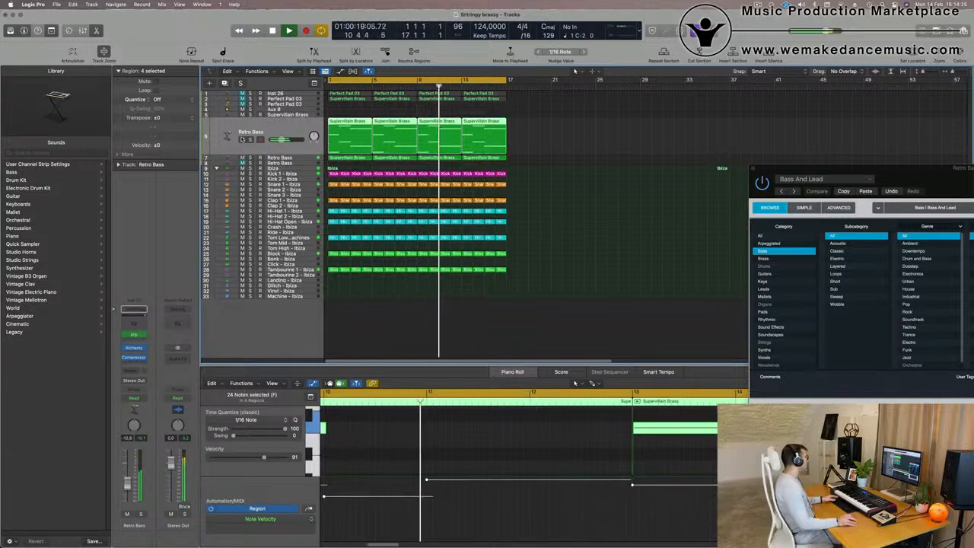
click(133, 348)
drag(564, 156, 536, 184)
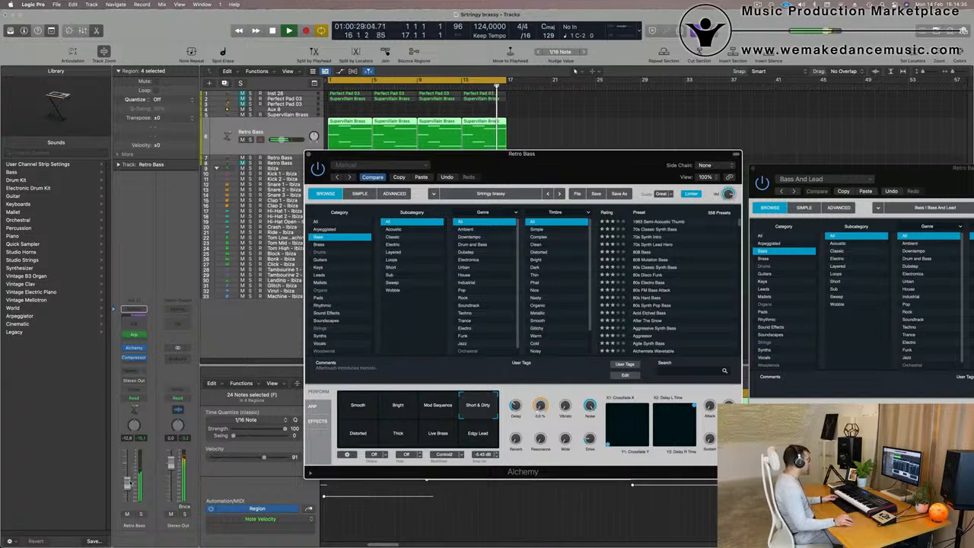
drag(130, 483, 131, 480)
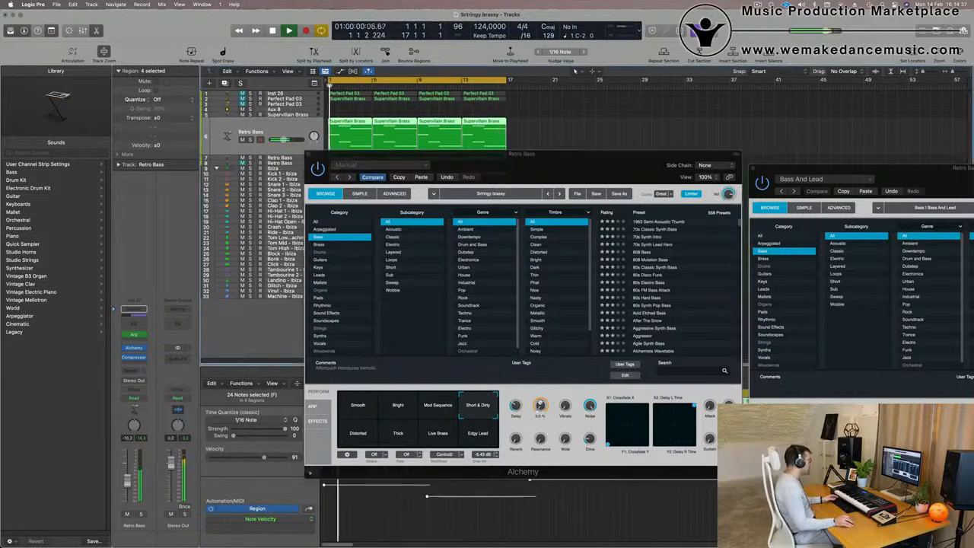
click(540, 405)
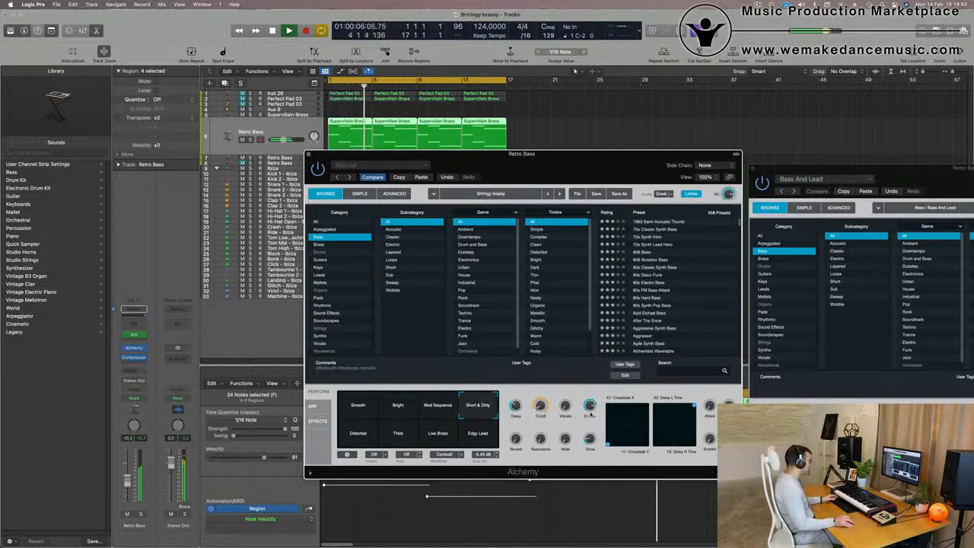
click(575, 71)
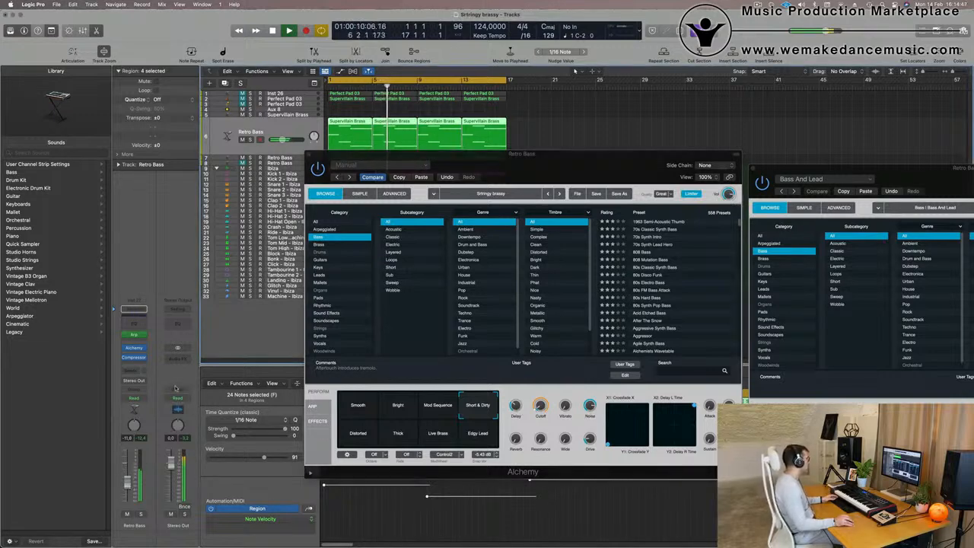
drag(553, 180, 511, 232)
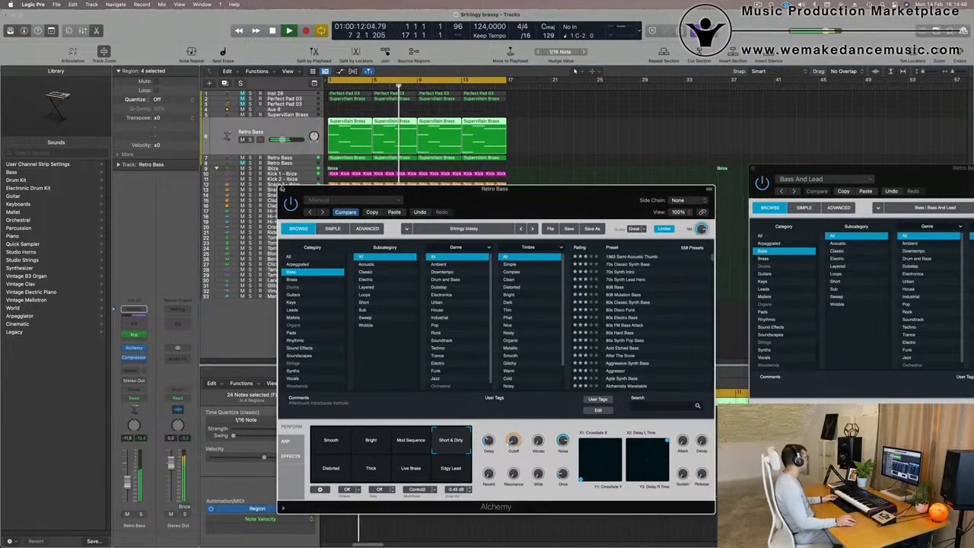
click(281, 190)
Select the Inst 26 pad track and lower its channel volume.
click(275, 94)
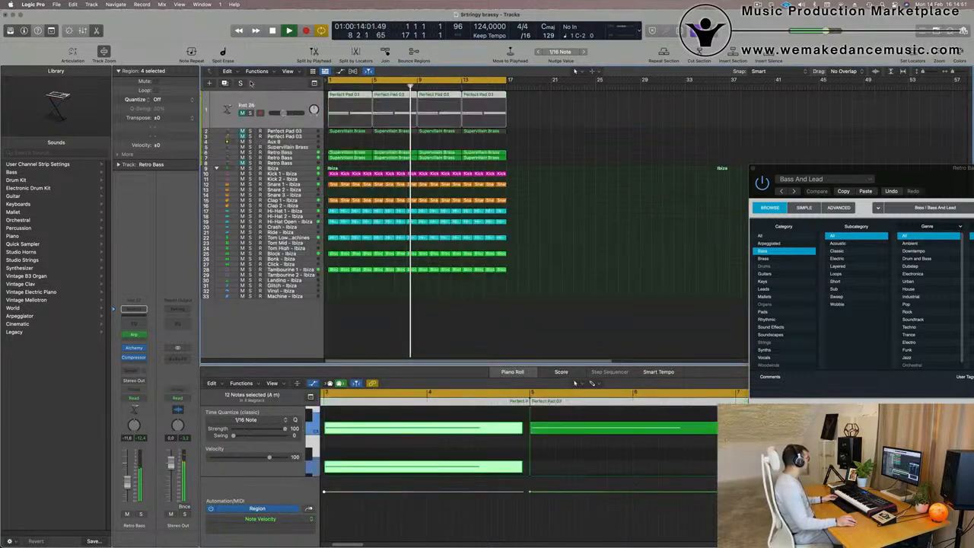
drag(127, 482, 126, 503)
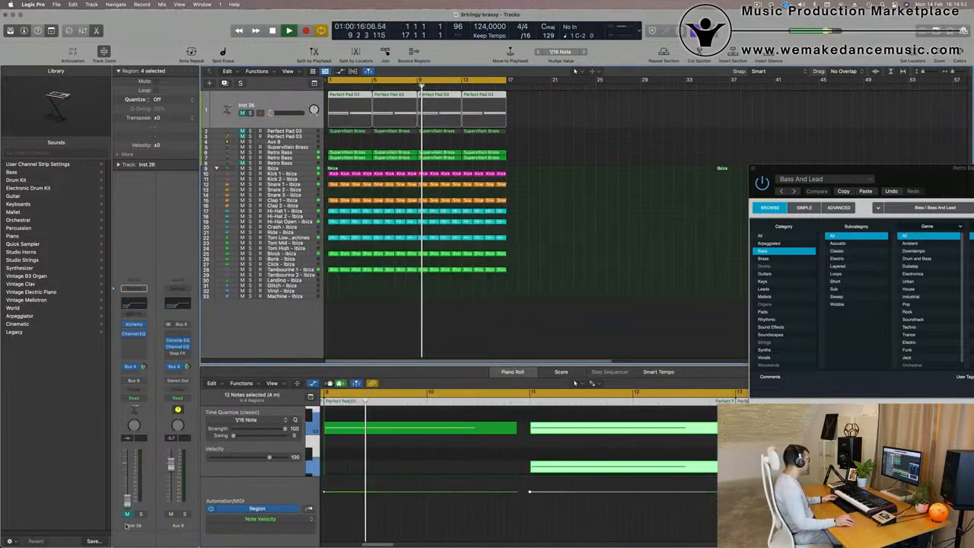
click(126, 513)
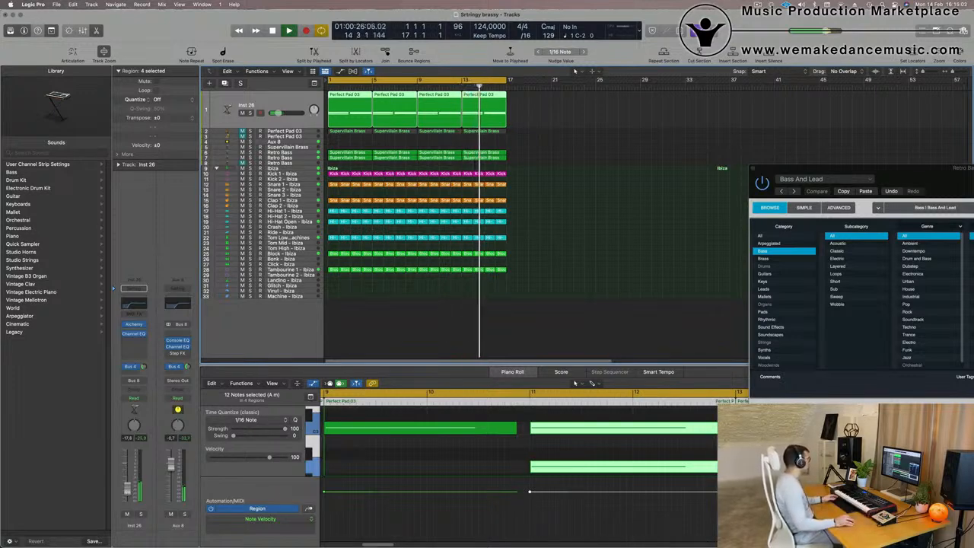
Open the mixer to review channel levels, deselect the regions, close it and zoom the arrangement horizontally.
key(x)
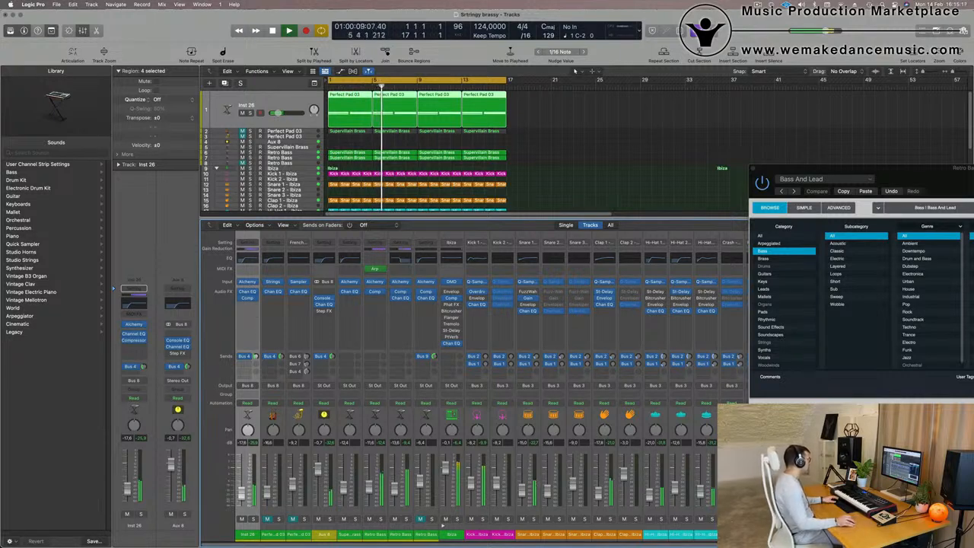
click(593, 146)
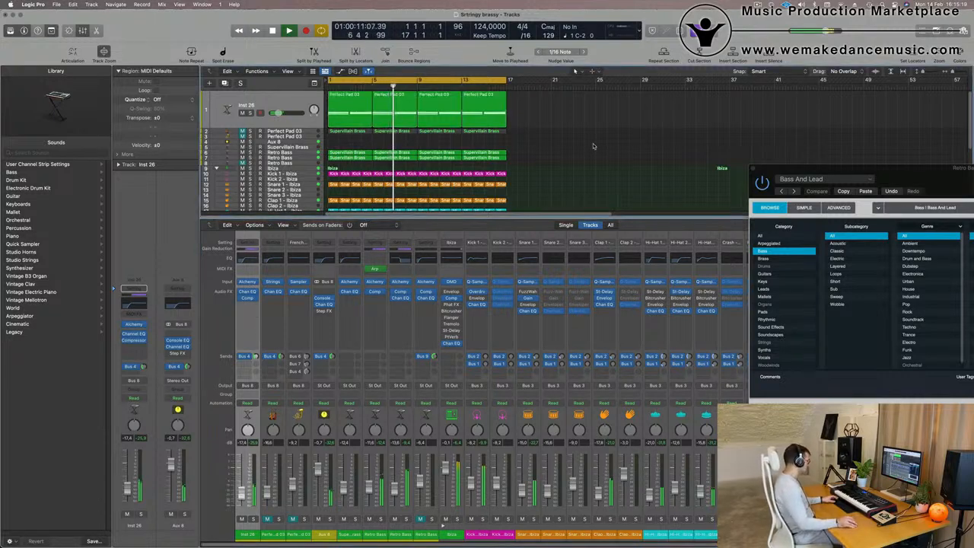
key(x)
key(super+Right)
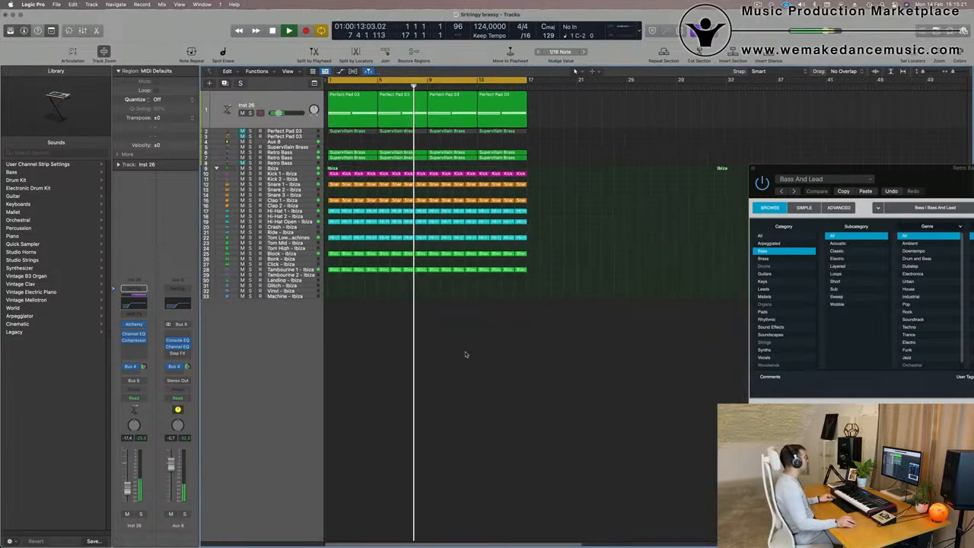
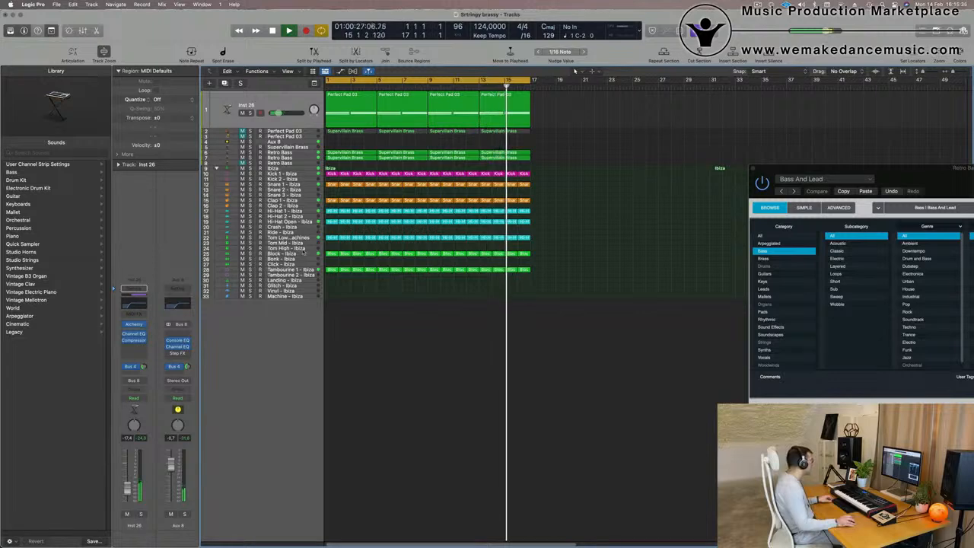
Select the Bonk - Ibiza track and its regions, auditioning the beat with playback.
click(331, 255)
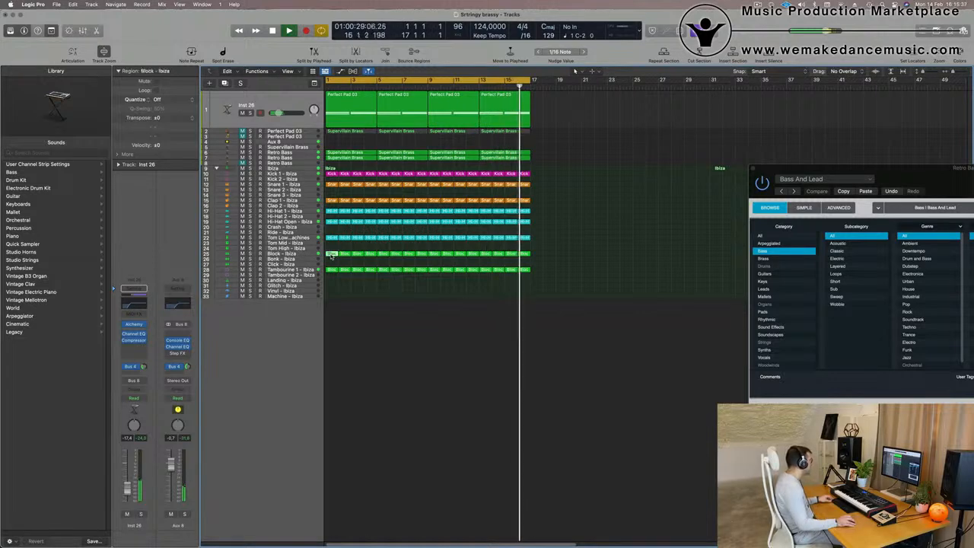
drag(330, 257, 329, 258)
key(Return)
click(284, 259)
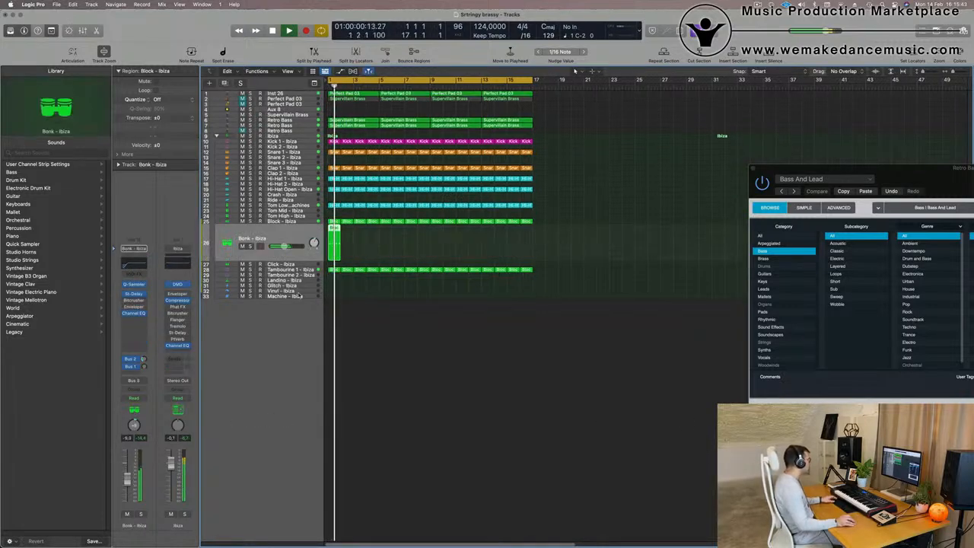
key(space)
key(space)
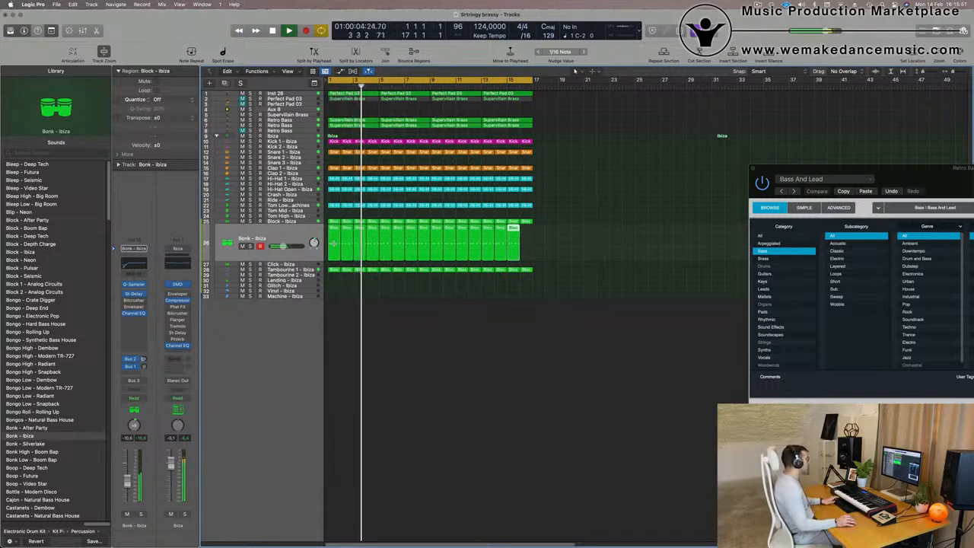
click(296, 236)
key(space)
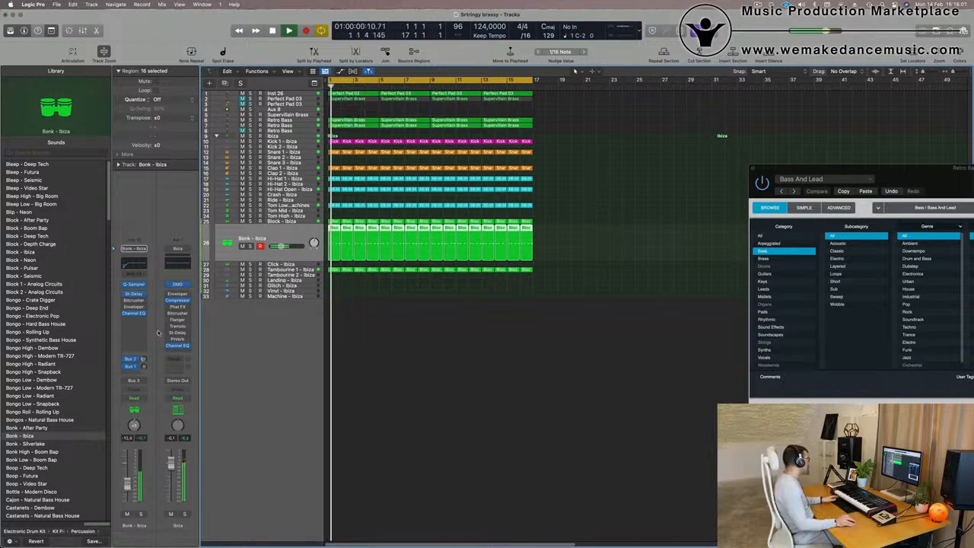
Add a send from the Bonk - Ibiza channel to Bus 1 (Drum Machine Designer-Delay) and set its level.
click(130, 374)
mouse_move(135, 384)
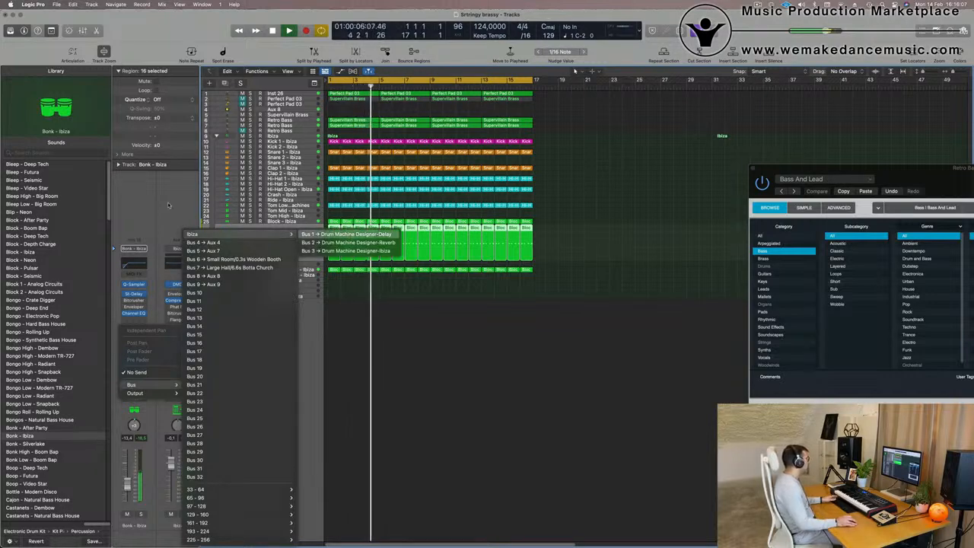
click(350, 235)
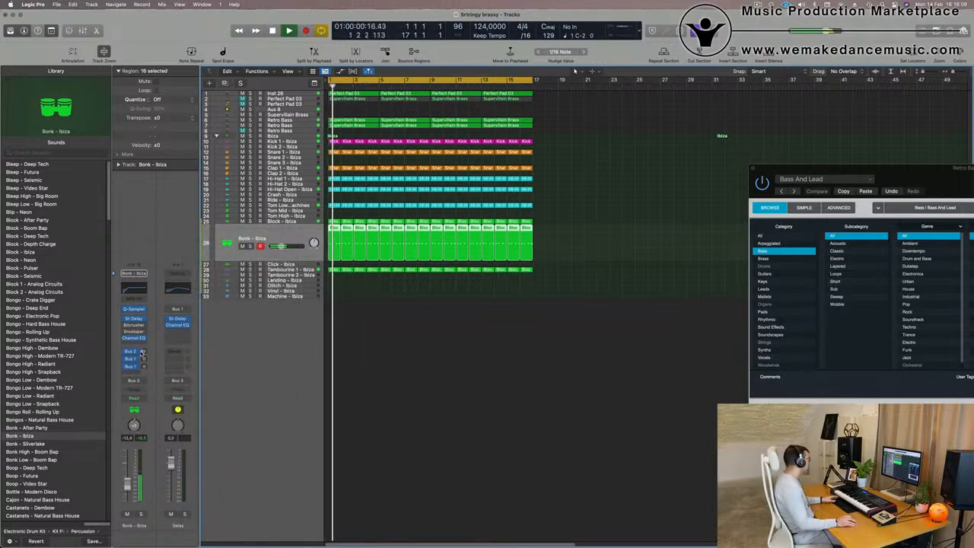
drag(144, 366, 148, 362)
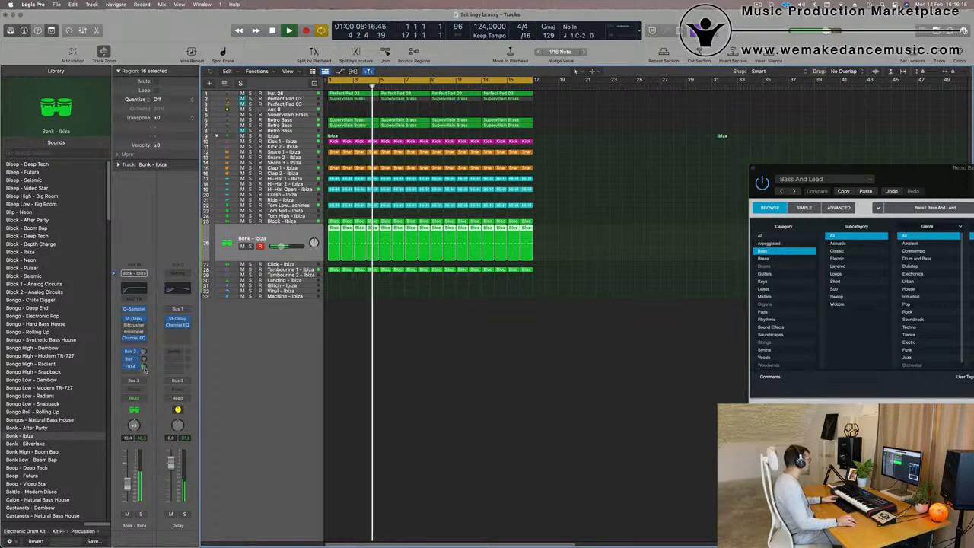
double_click(145, 366)
click(358, 413)
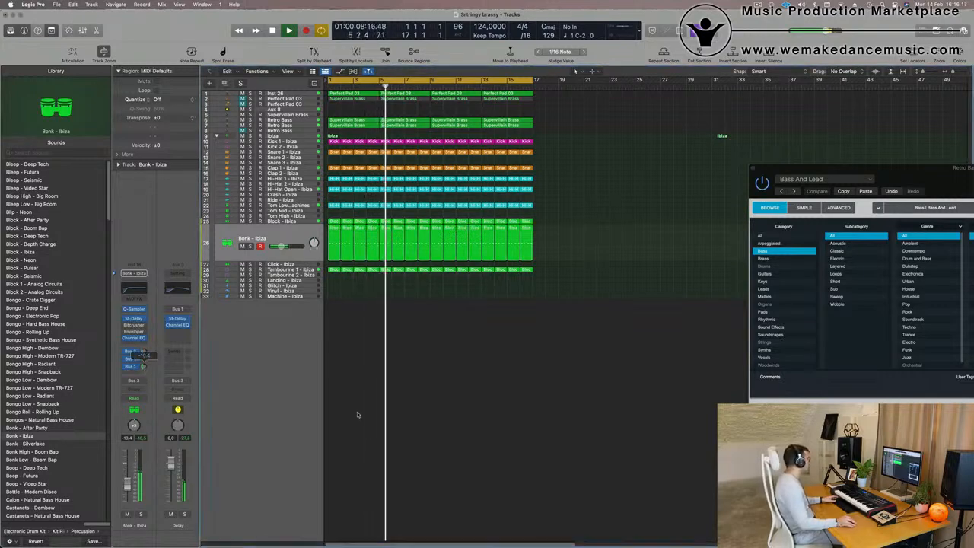
On the Inst 26 pad track, raise the Channel EQ low cut to about 430 Hz and nudge a mid band to 540 Hz.
scroll(509, 419, up, 2)
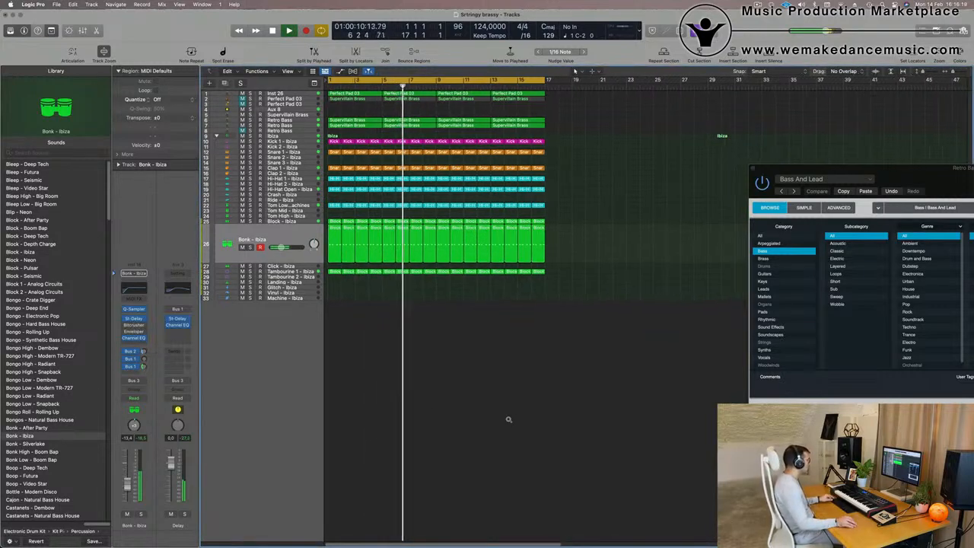
scroll(507, 420, up, 3)
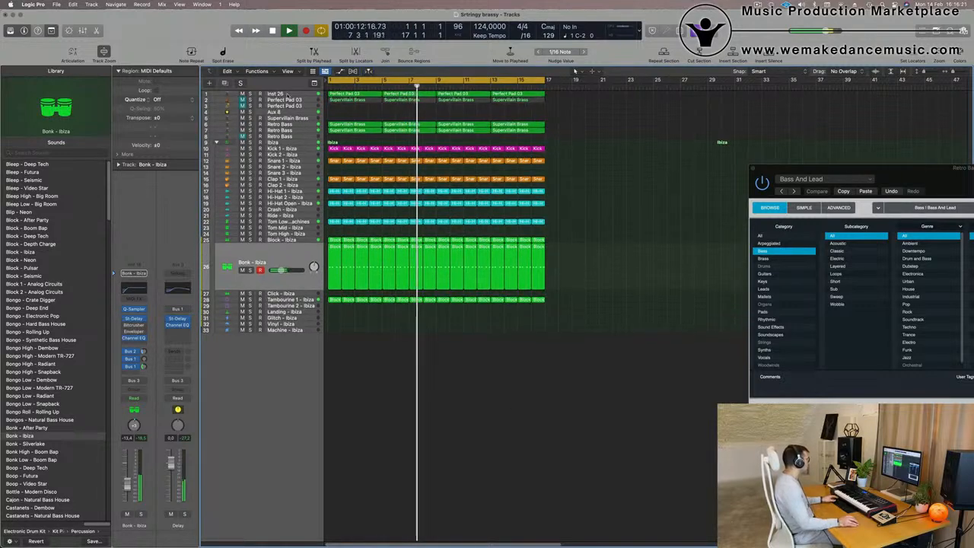
click(283, 95)
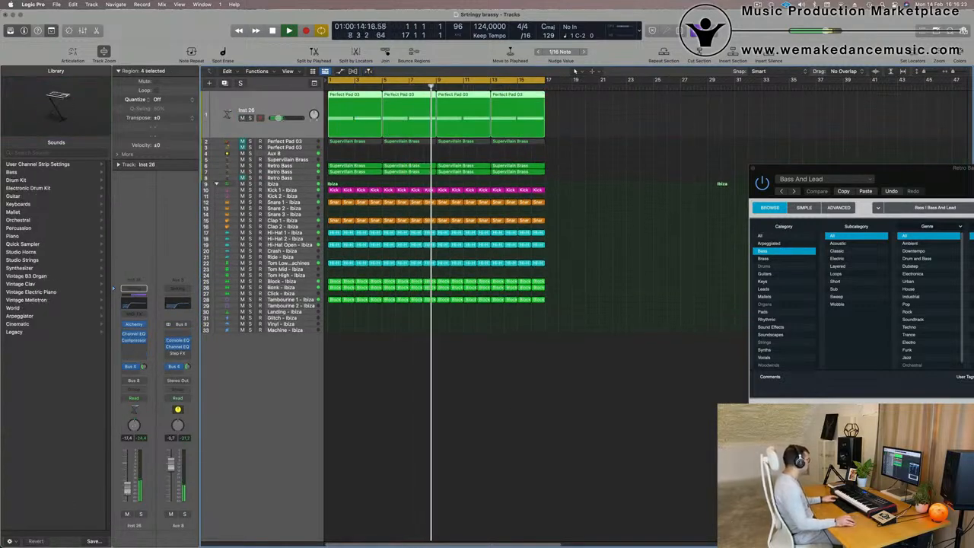
click(134, 304)
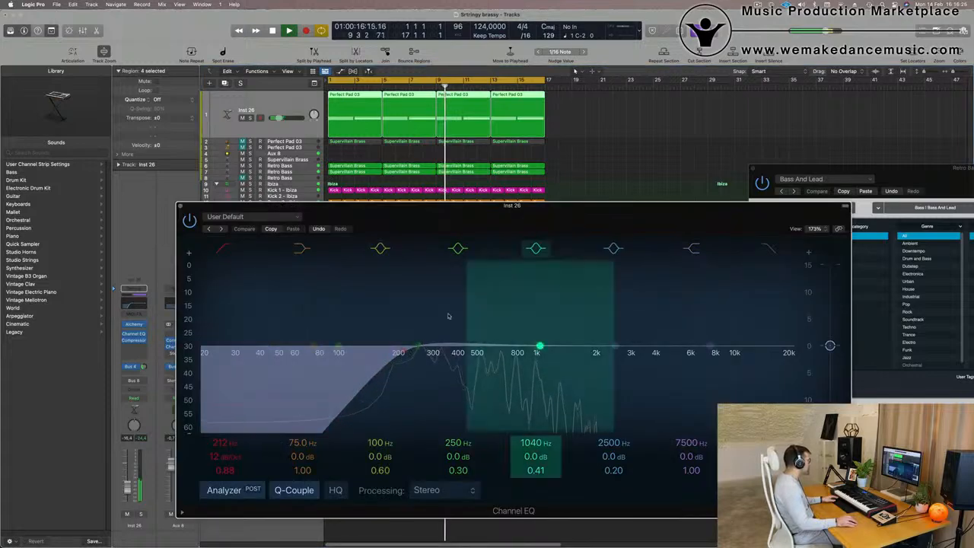
drag(416, 351, 481, 355)
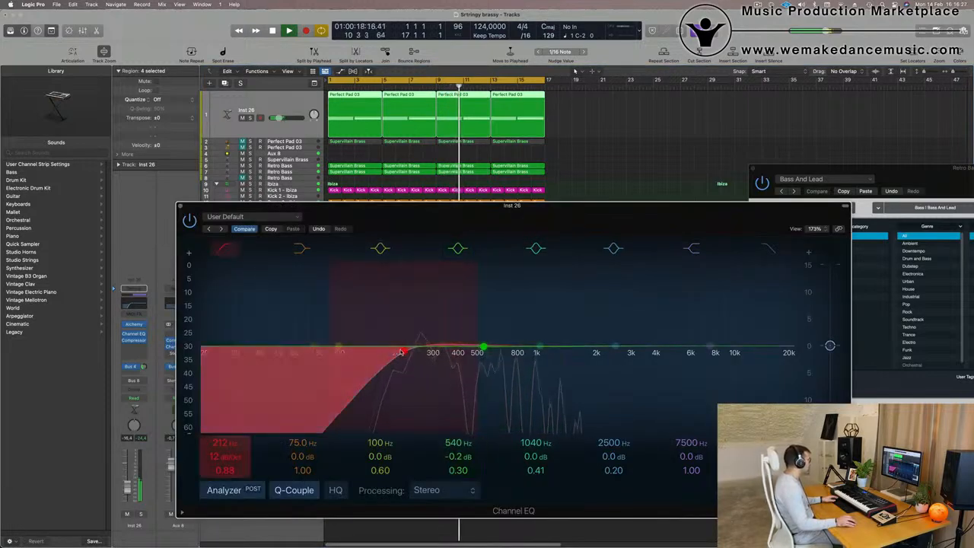
drag(417, 355, 460, 356)
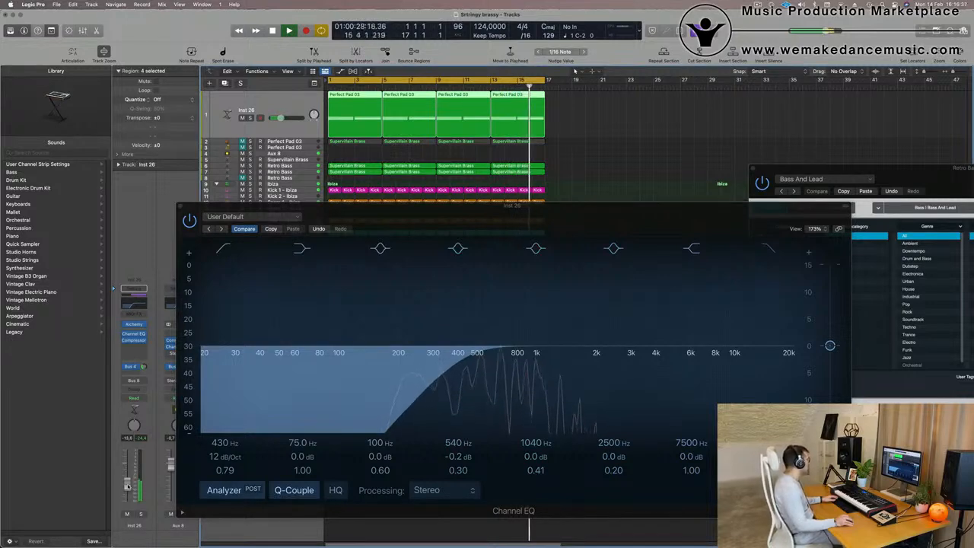
drag(480, 207, 636, 207)
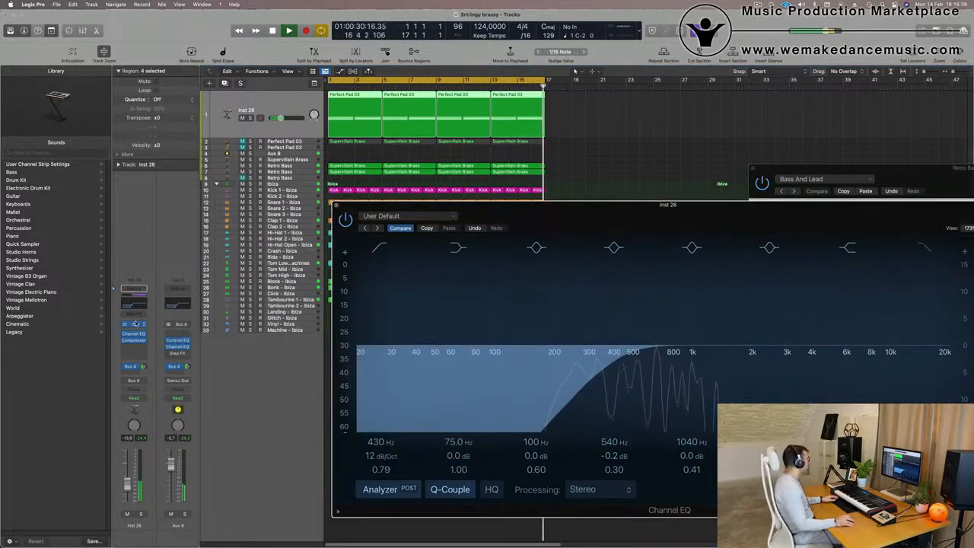
Open the Inst 26 Alchemy instrument to inspect it, then close the plug-in windows.
click(138, 325)
click(138, 325)
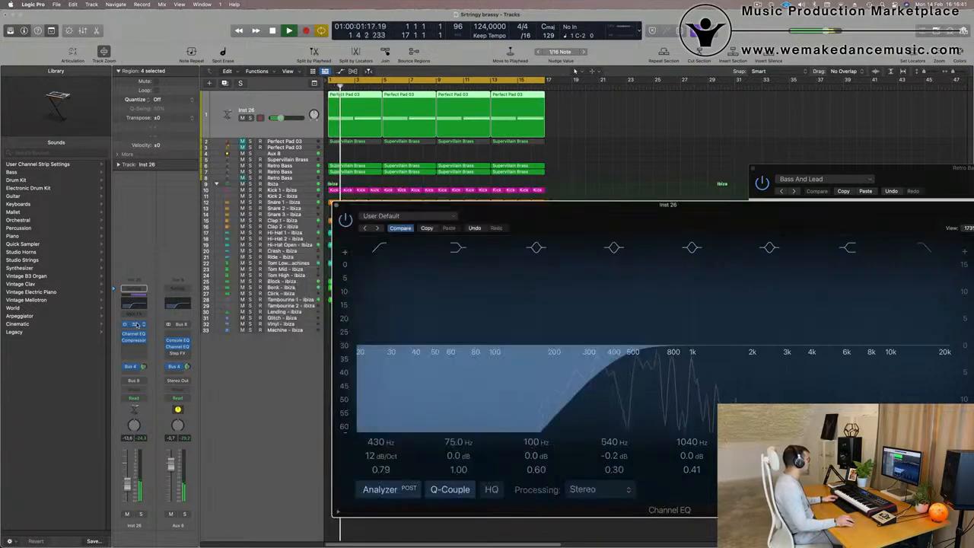
click(137, 324)
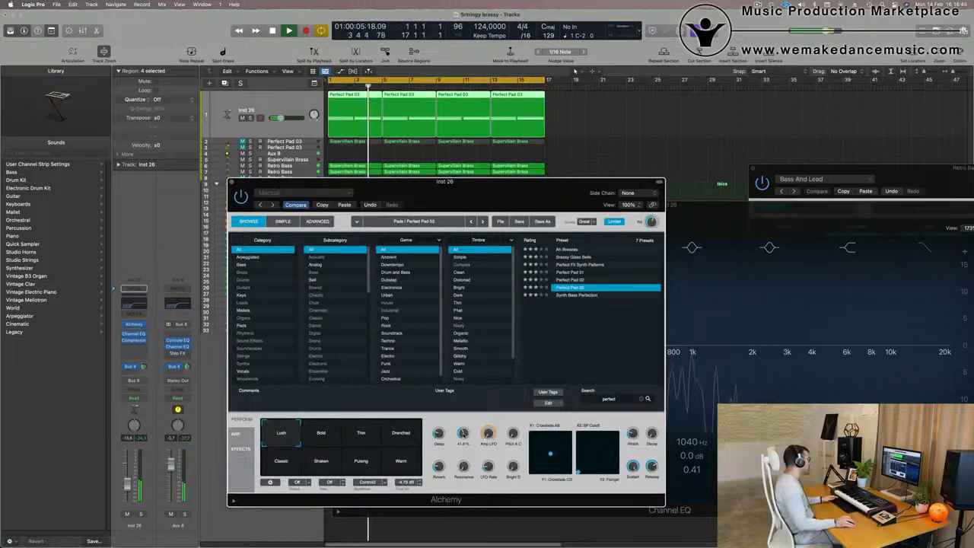
drag(440, 185, 556, 245)
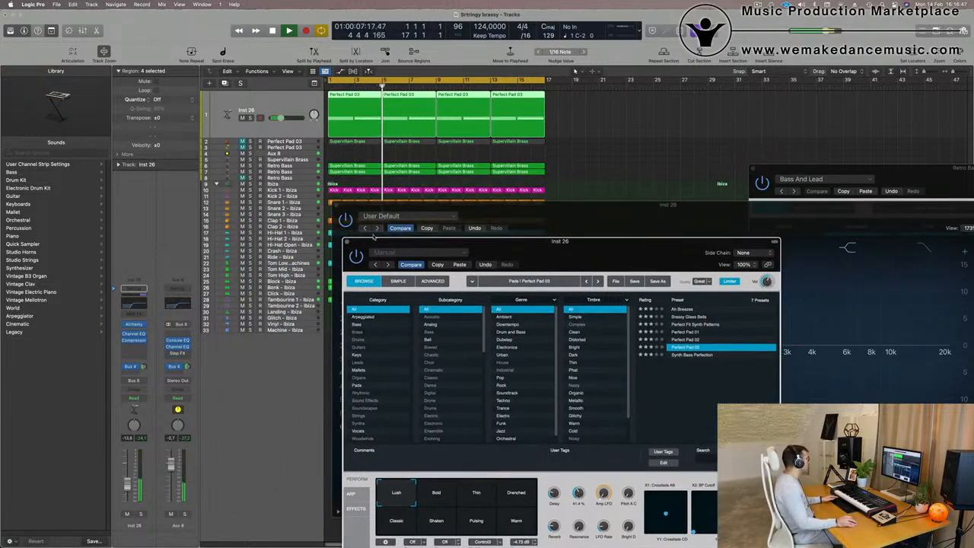
click(347, 242)
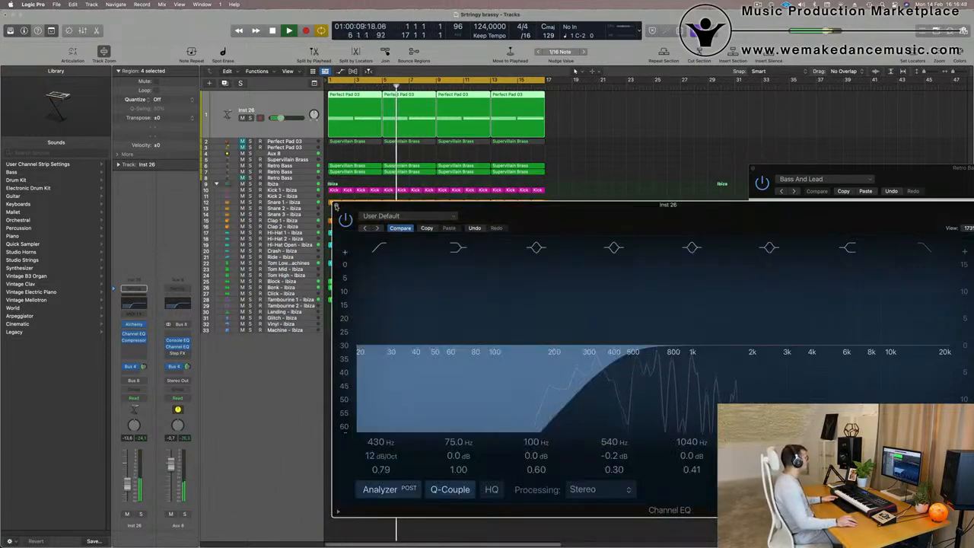
key(super+w)
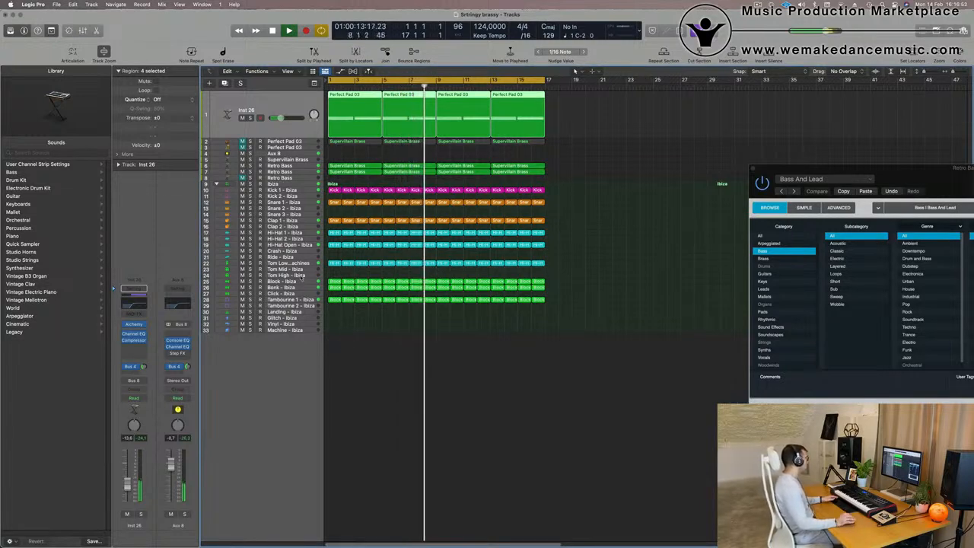
Copy a Block region onto the Tom Mid - Ibiza track and open it in the Piano Roll.
click(336, 282)
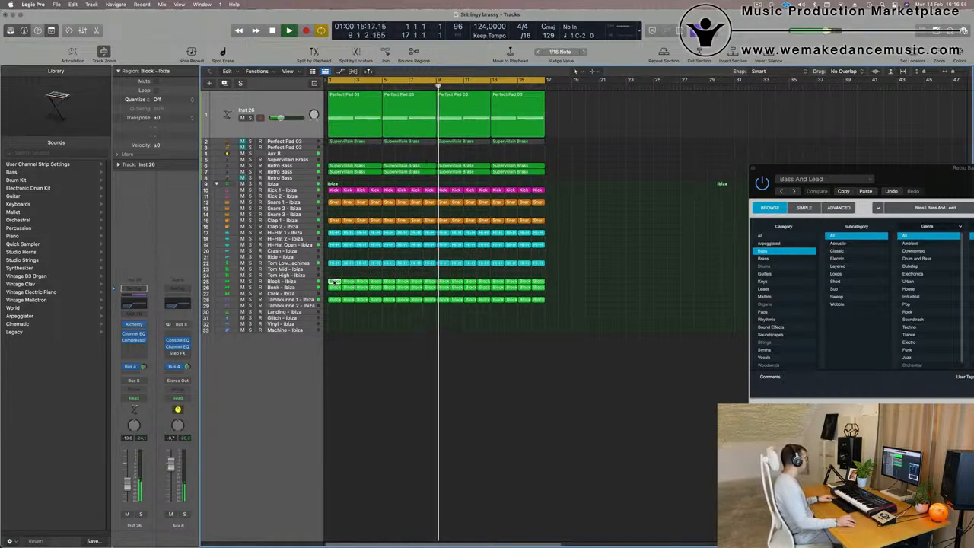
drag(335, 282, 336, 274)
key(e)
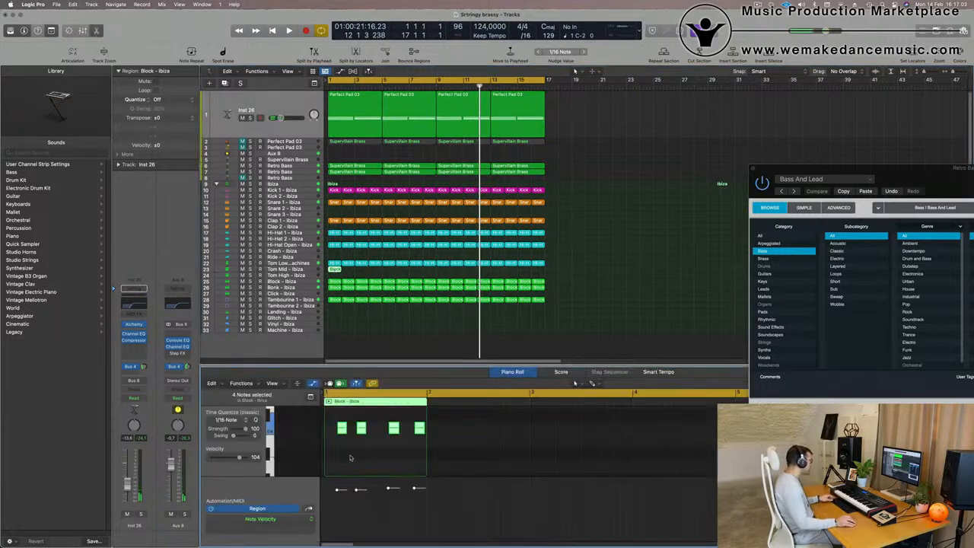
scroll(357, 456, up, 5)
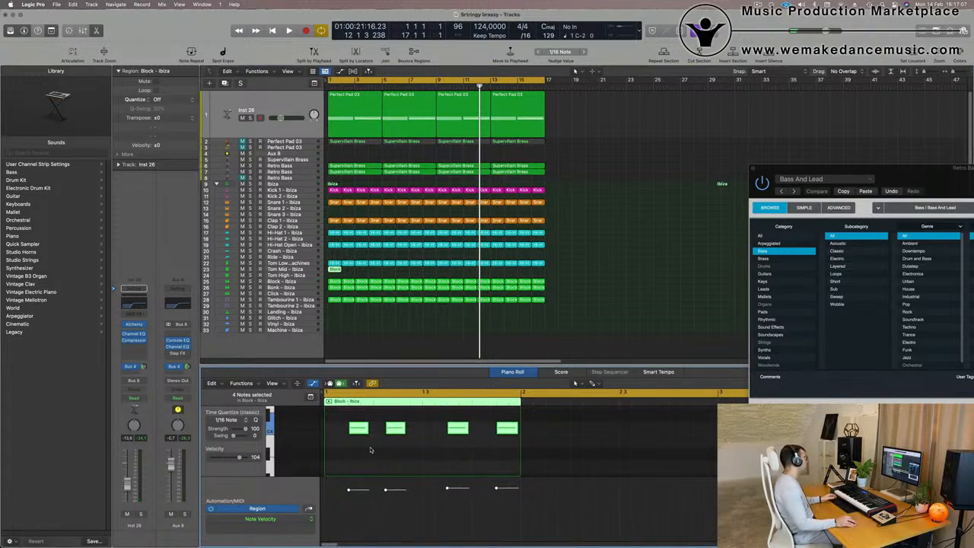
click(371, 450)
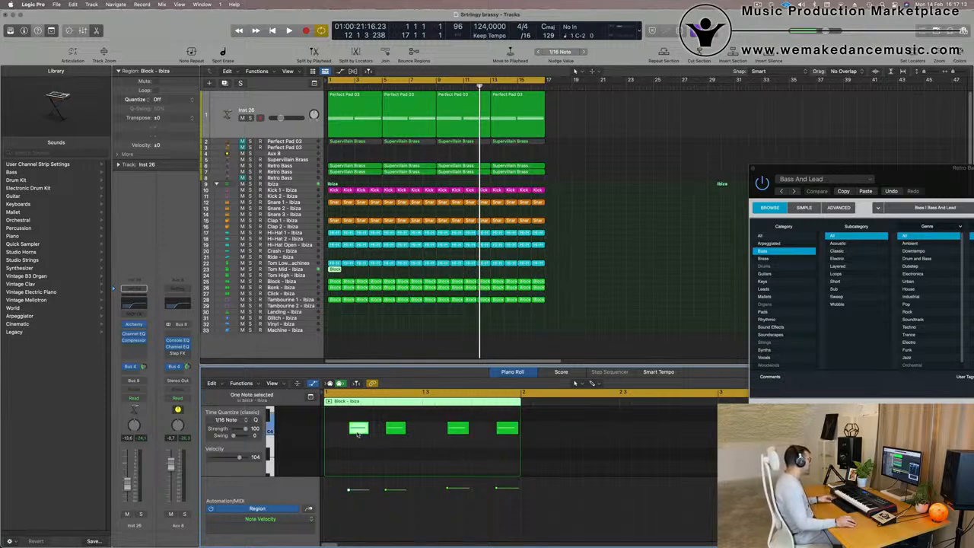
Rearrange the region's notes, shifting two notes earlier and keeping two notes selected.
drag(358, 434, 347, 435)
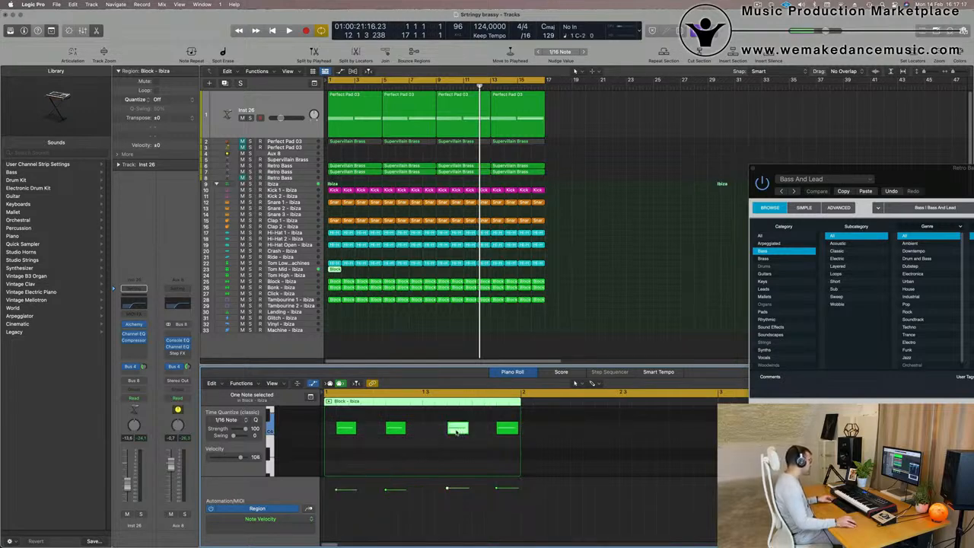
drag(456, 433, 449, 432)
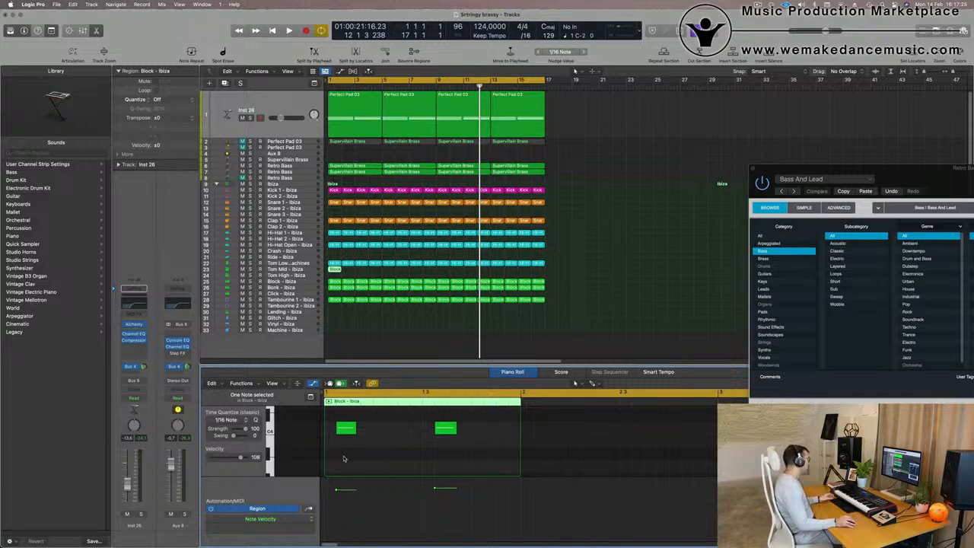
drag(343, 458, 488, 428)
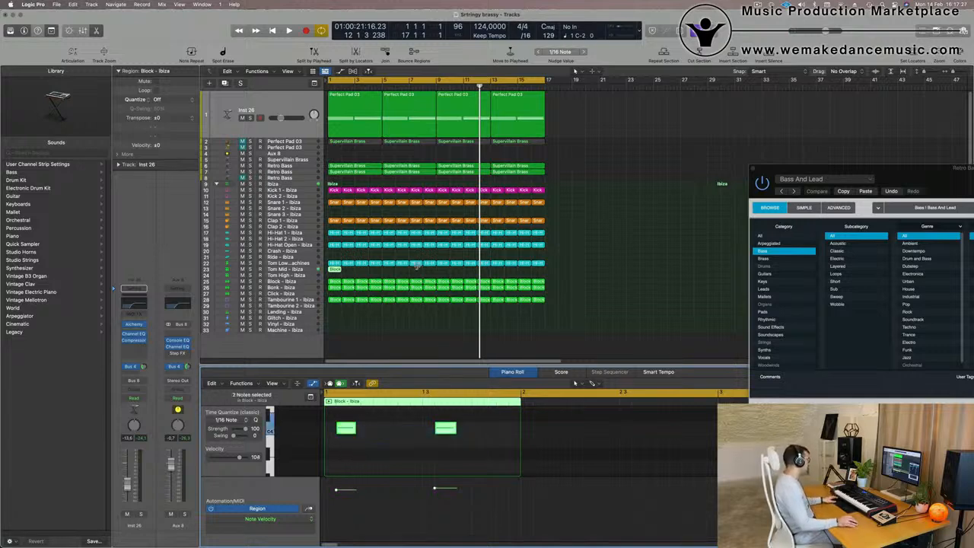
key(space)
Move the two selected notes down in pitch for the Tom Mid track and audition the pattern.
click(301, 268)
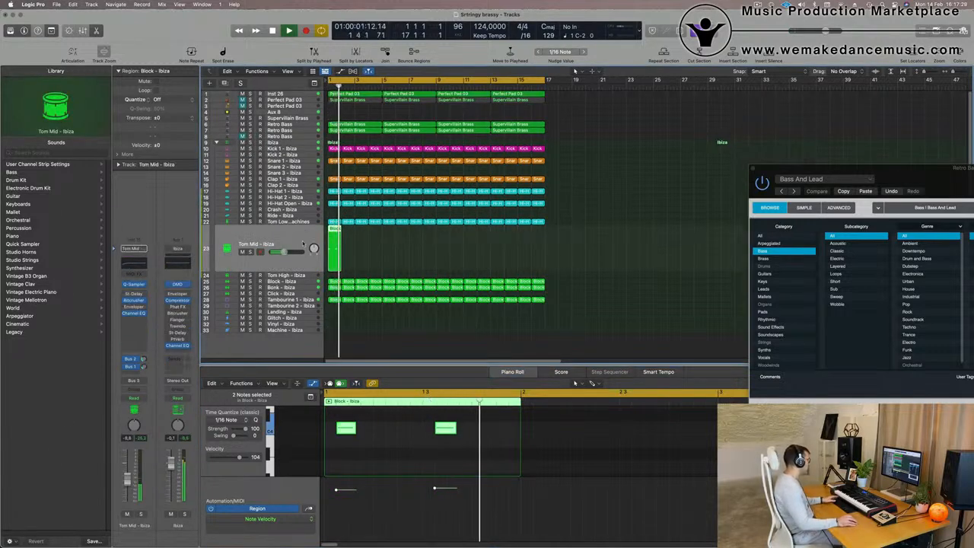
key(space)
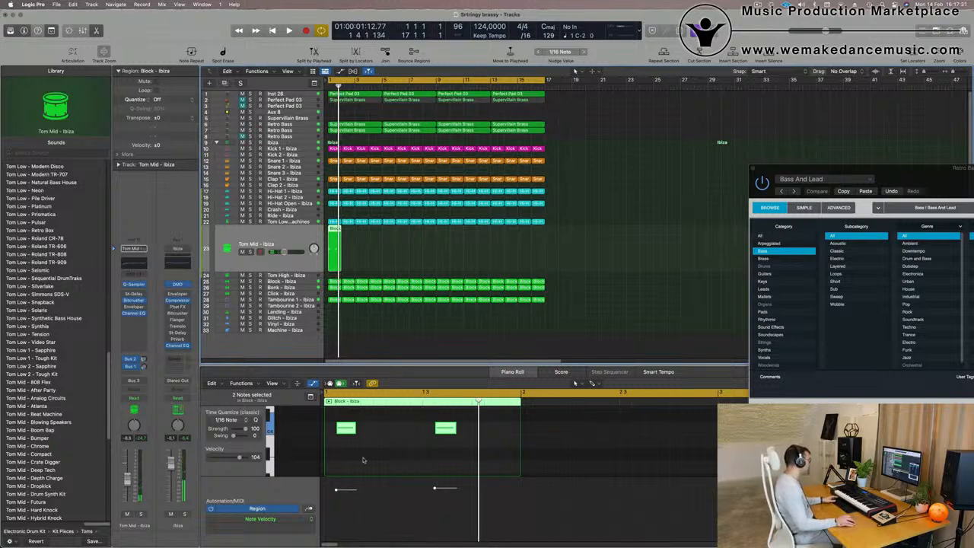
drag(465, 457, 325, 429)
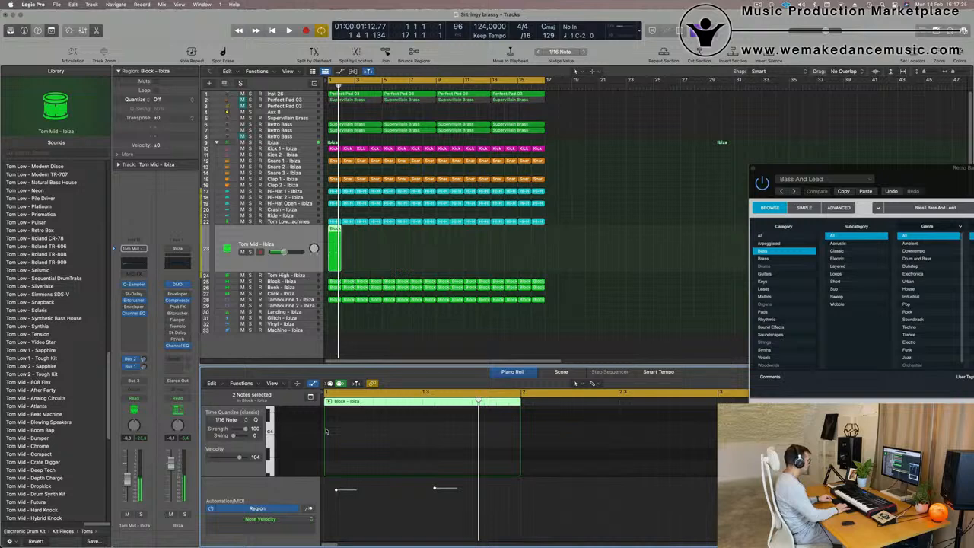
key(space)
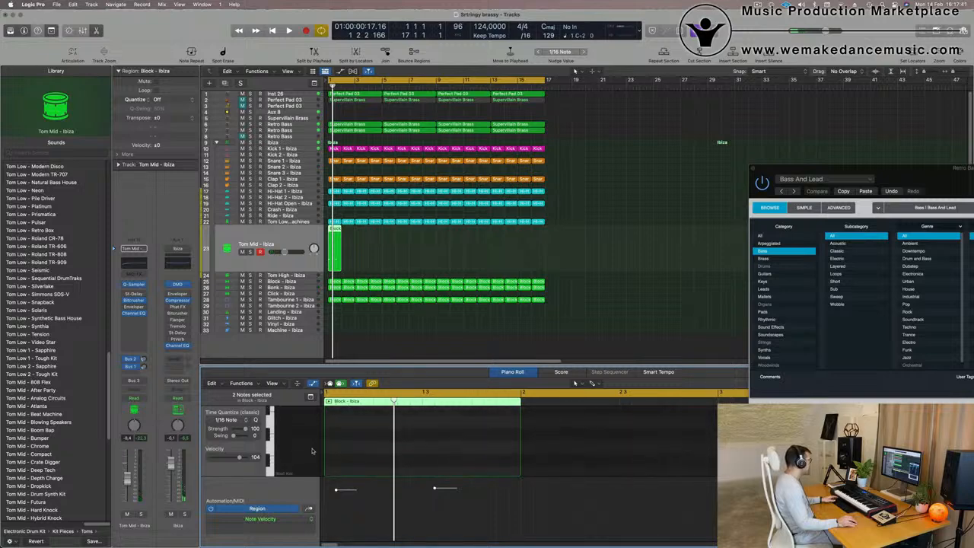
scroll(313, 452, up, 1)
key(space)
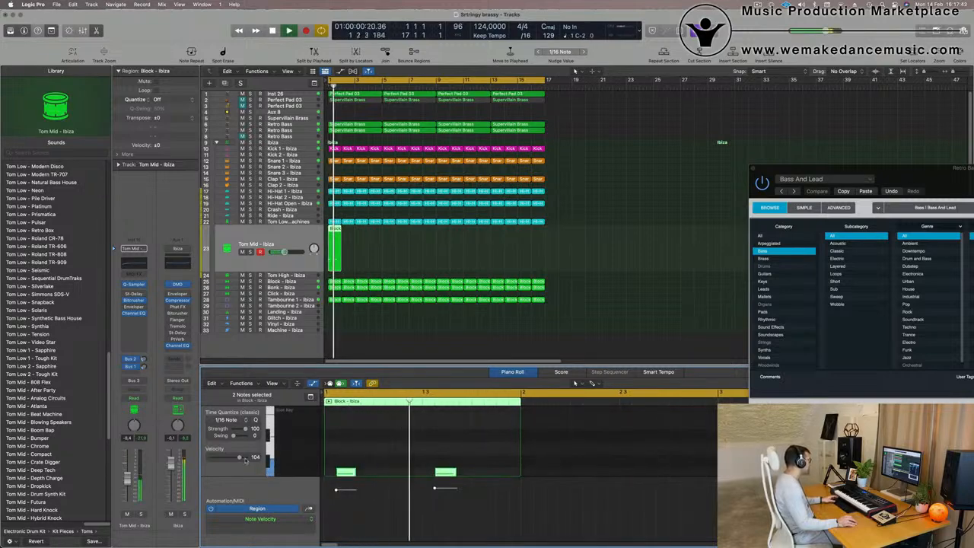
key(space)
key(space)
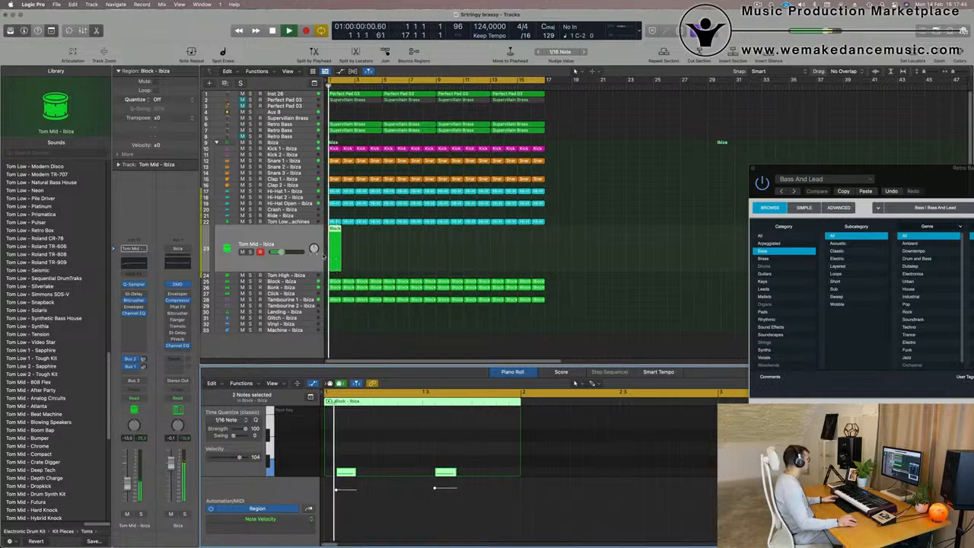
Repeat the Tom Mid region six times along the arrangement.
key(super+r)
key(super+r)
key(super+r)
key(super+r)
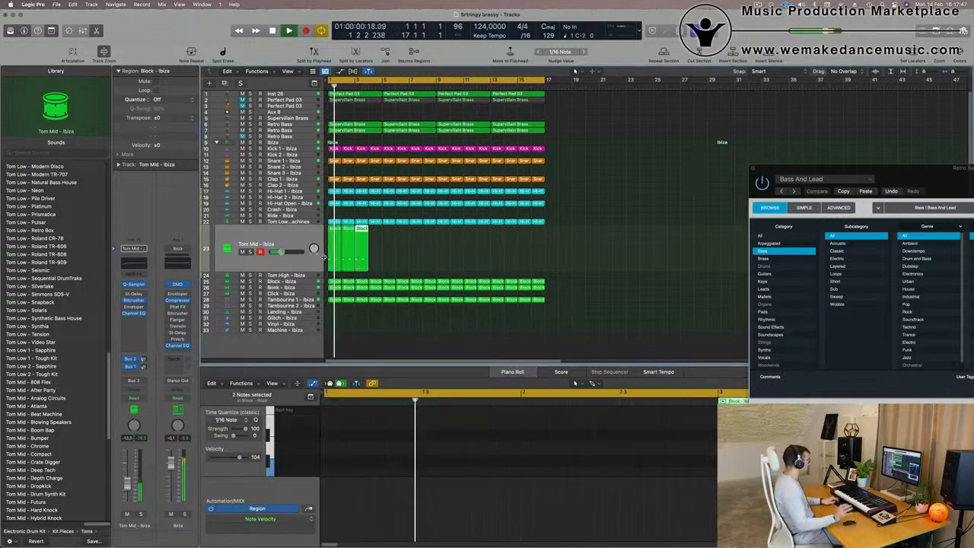
key(super+r)
key(super+r)
key(super+r)
key(super+r)
key(super+r)
key(super+r)
key(super+r)
key(super+r)
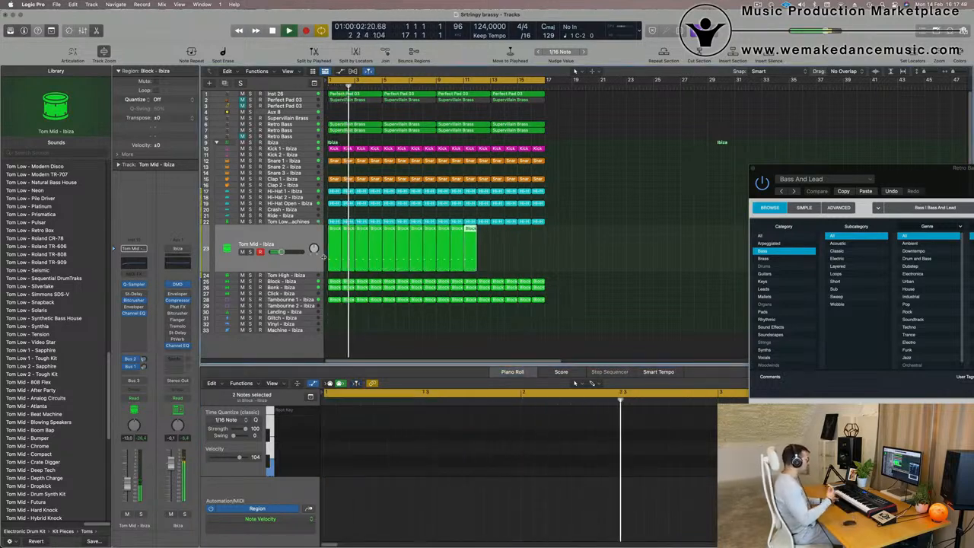
Repeat the Tom Mid region three more times to extend it further along the arrangement.
key(super+r)
key(super+r)
key(super+r)
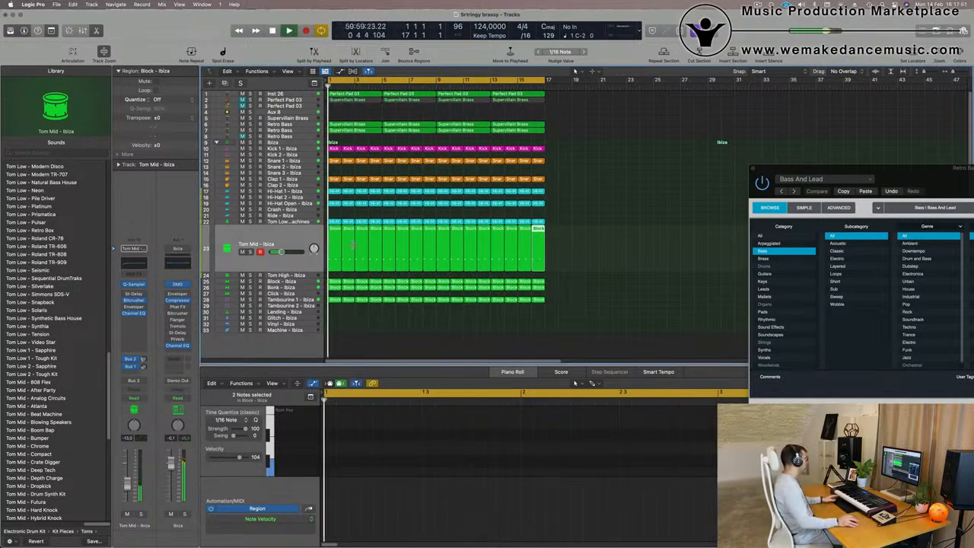
Select the Tom Mid track, load the Tom Mid - After Party sound and play the pattern from the start.
click(275, 242)
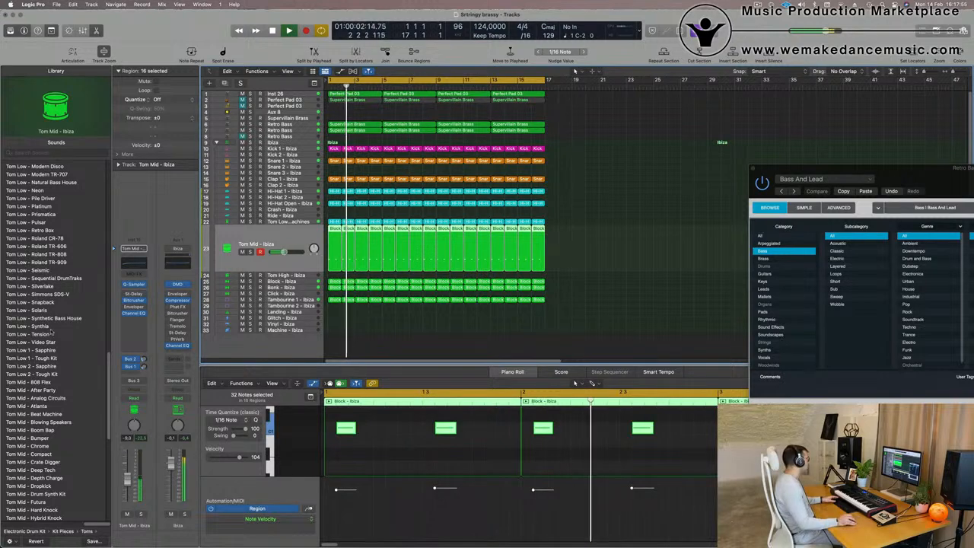
scroll(69, 386, down, 3)
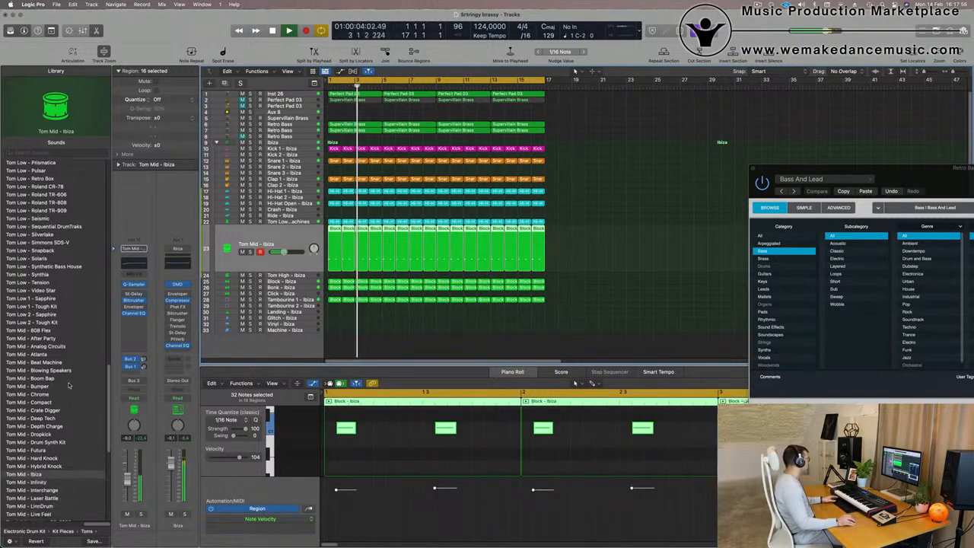
click(35, 338)
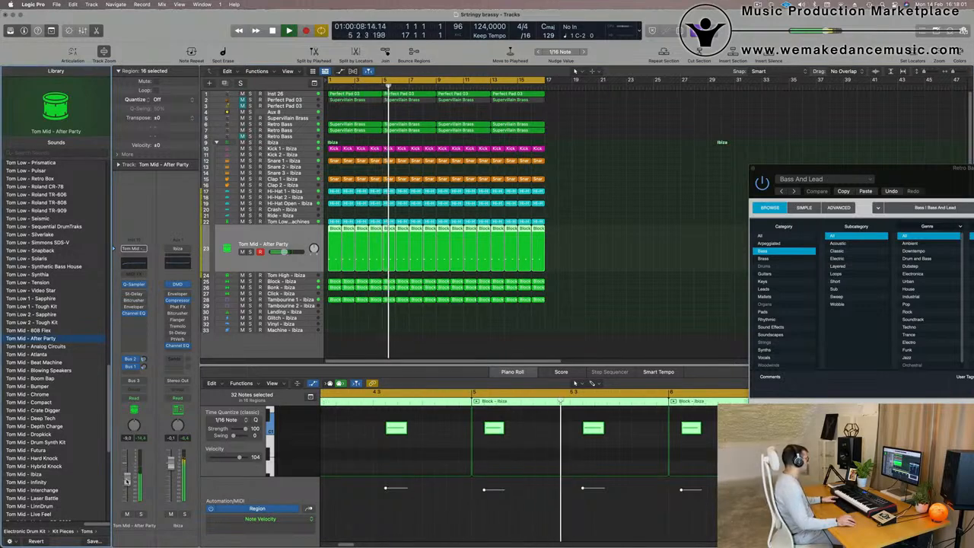
key(Return)
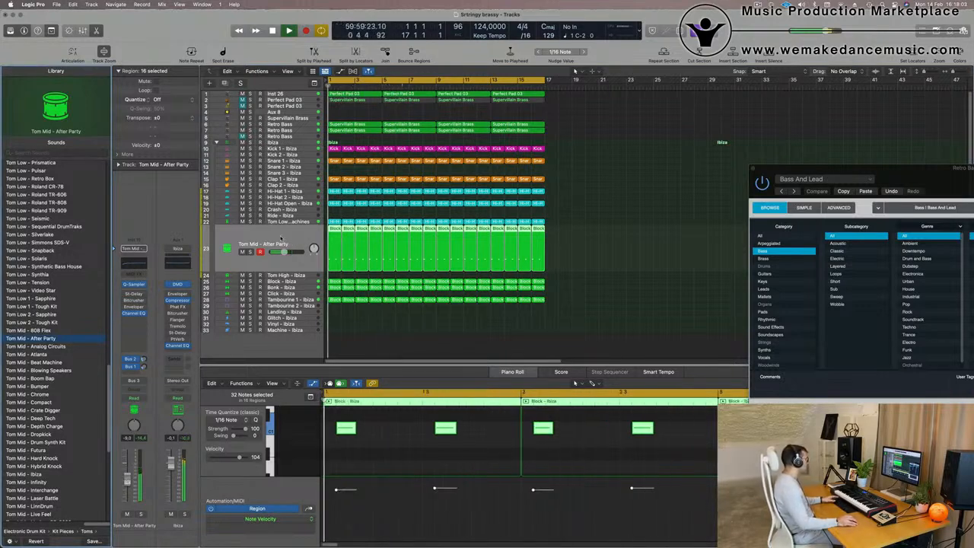
key(Return)
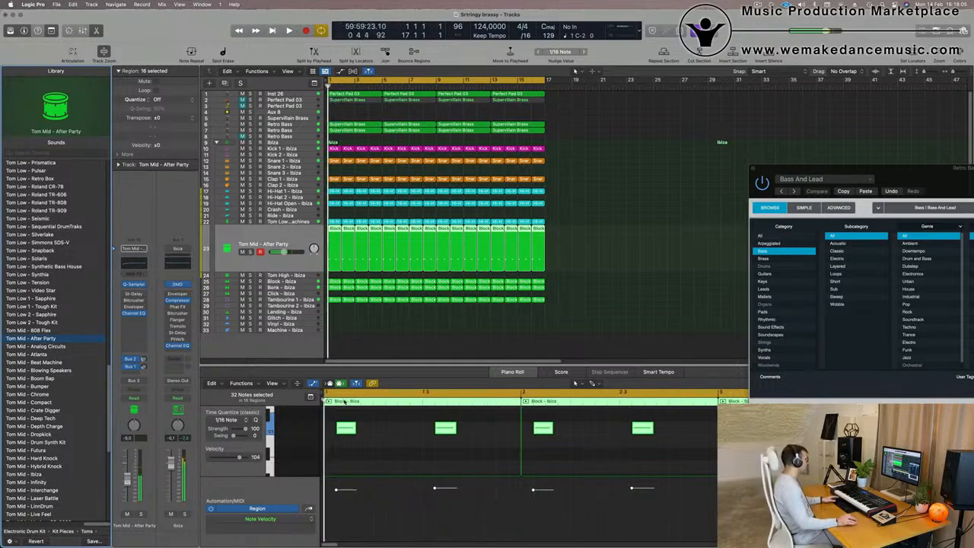
key(space)
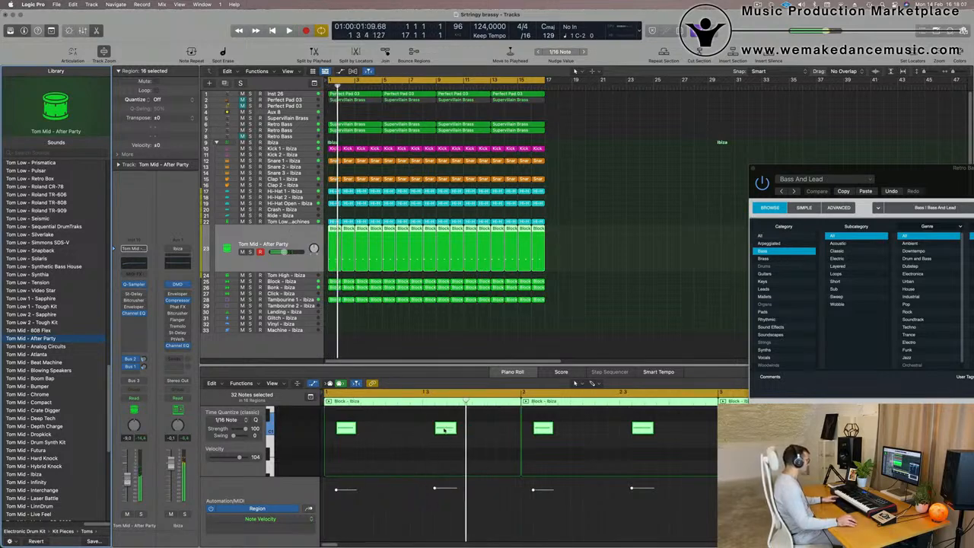
Move the second note of the first Block region later to position 1 4 3 1 and audition it.
drag(444, 431, 512, 432)
key(super+z)
key(space)
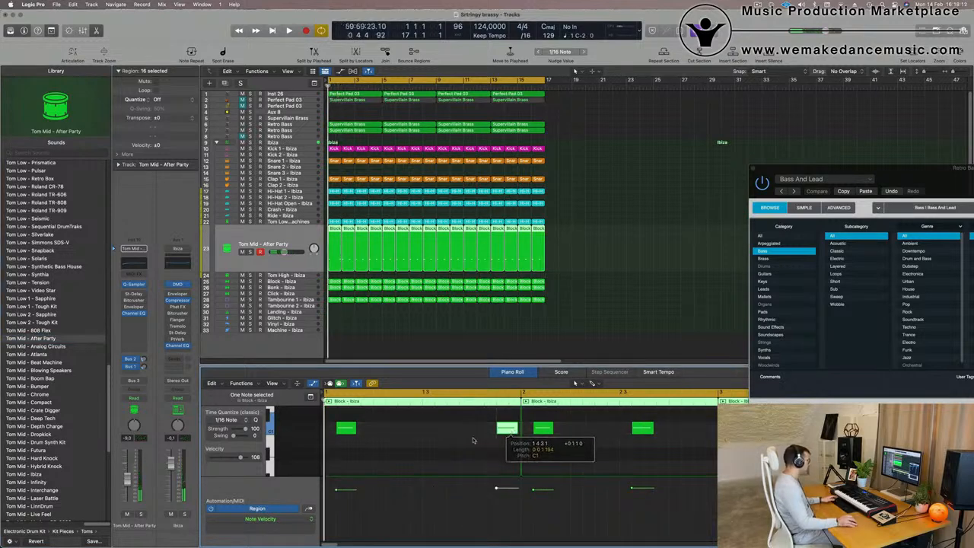
Move the second note of the second Block region later, close to the end of its bar.
key(super+Left)
key(super+Left)
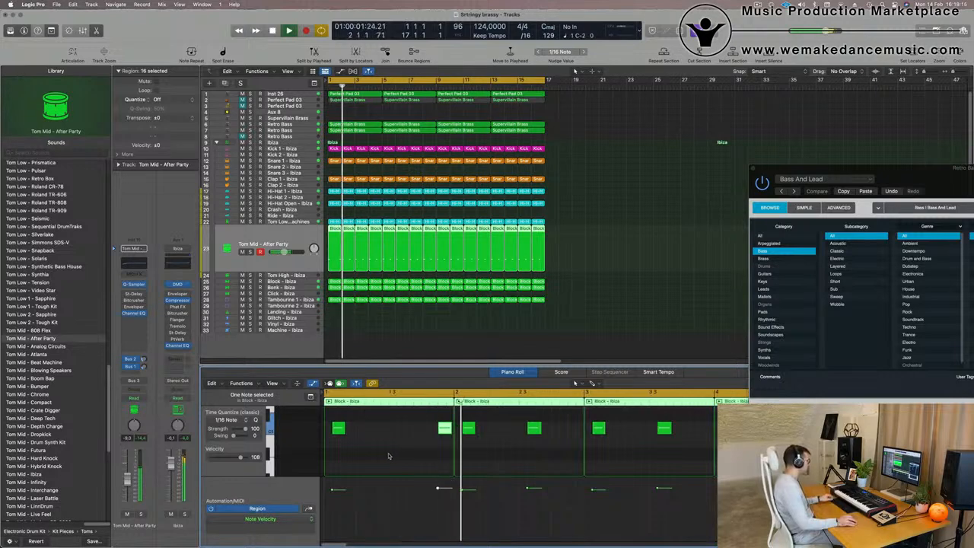
key(Return)
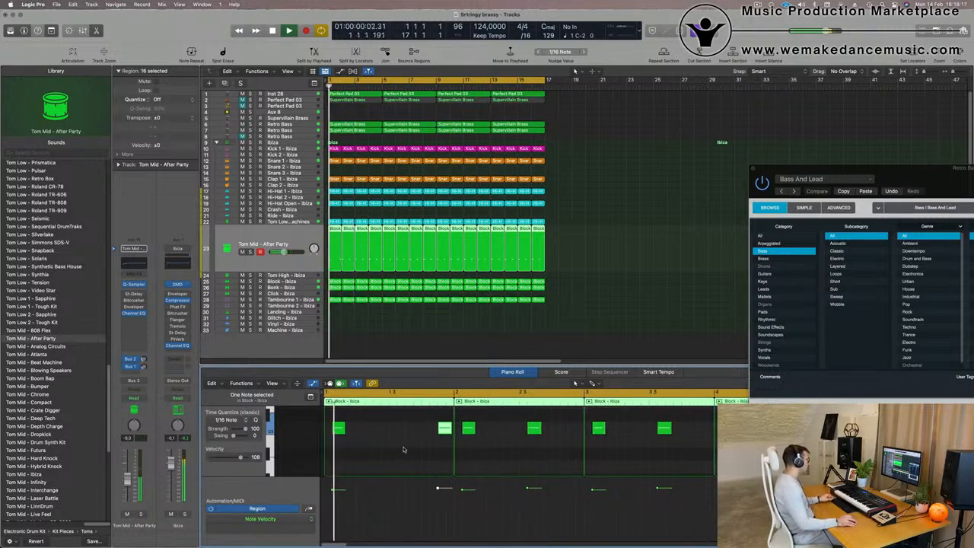
key(super+Left)
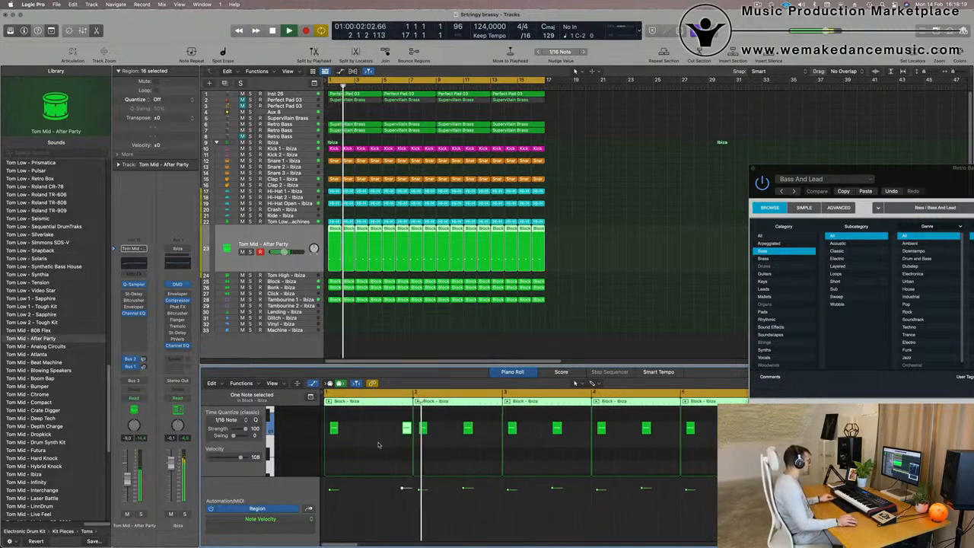
key(super+Left)
key(Return)
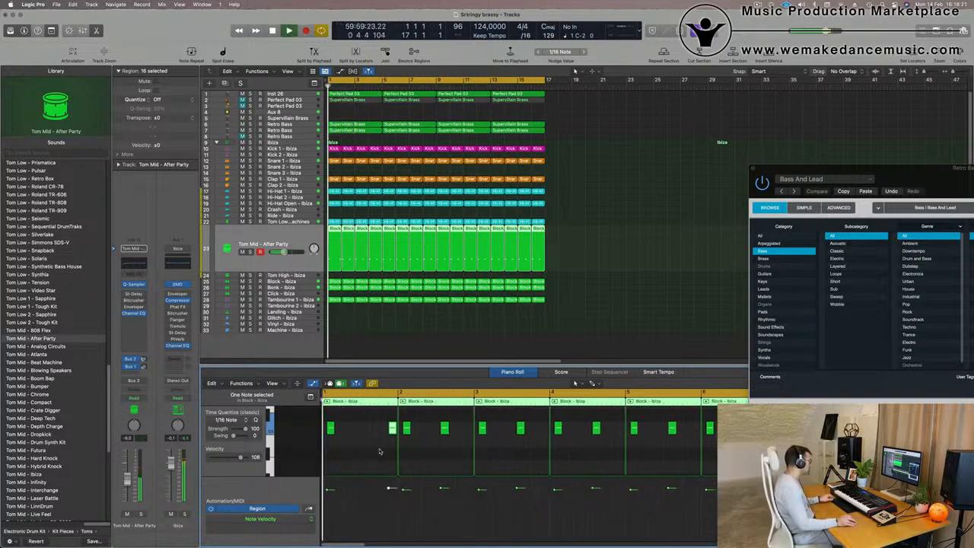
key(super+Right)
key(super+Left)
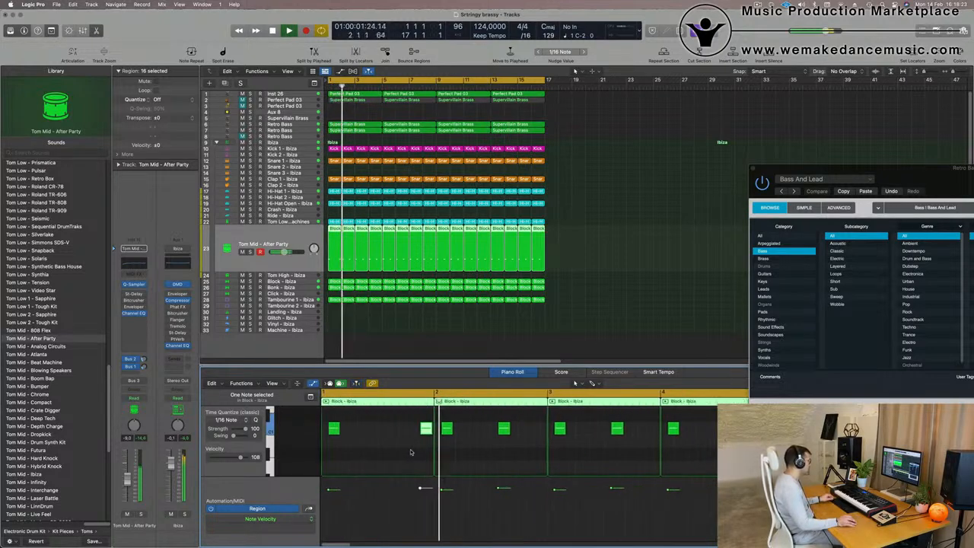
key(Return)
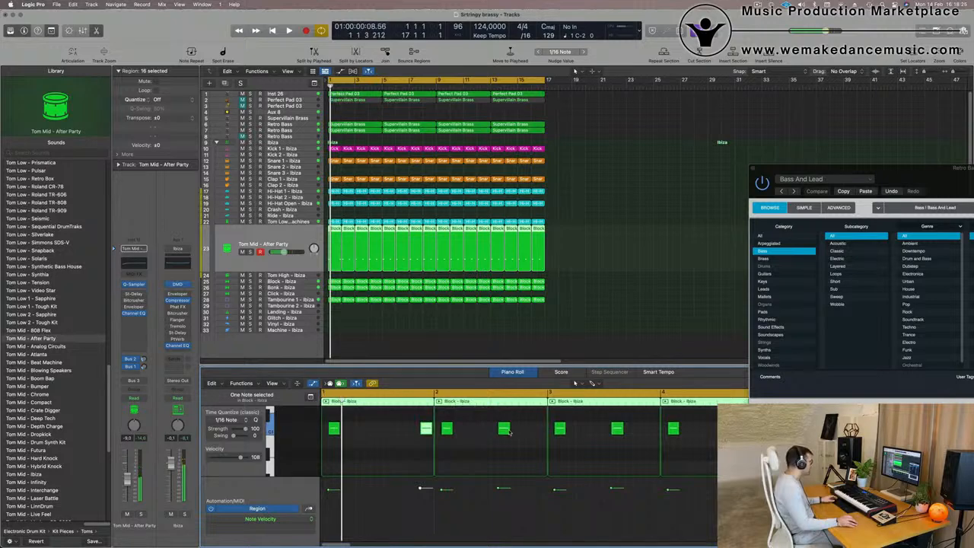
drag(503, 430, 544, 421)
Delete all Tom Mid regions after the first two edited ones.
drag(581, 232, 359, 245)
key(Delete)
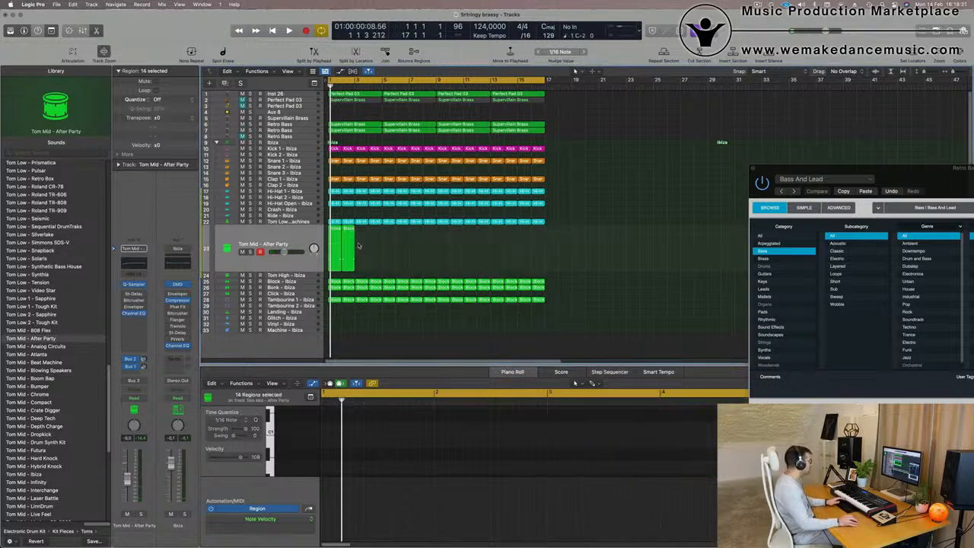
Select the two edited Tom Mid regions, repeat them three times along the arrangement and play it.
click(320, 258)
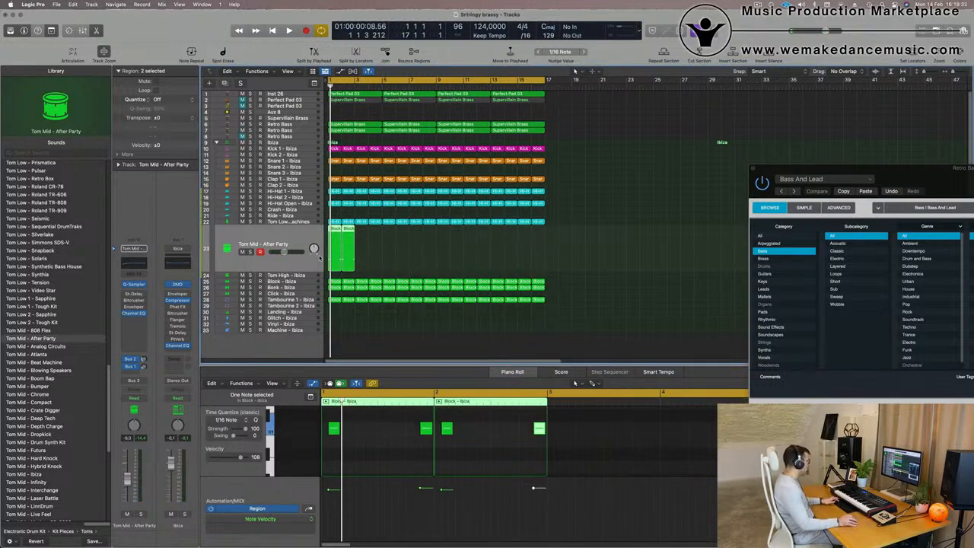
key(super+r)
key(super+r)
key(super+r)
key(super+r)
key(super+r)
key(super+r)
key(space)
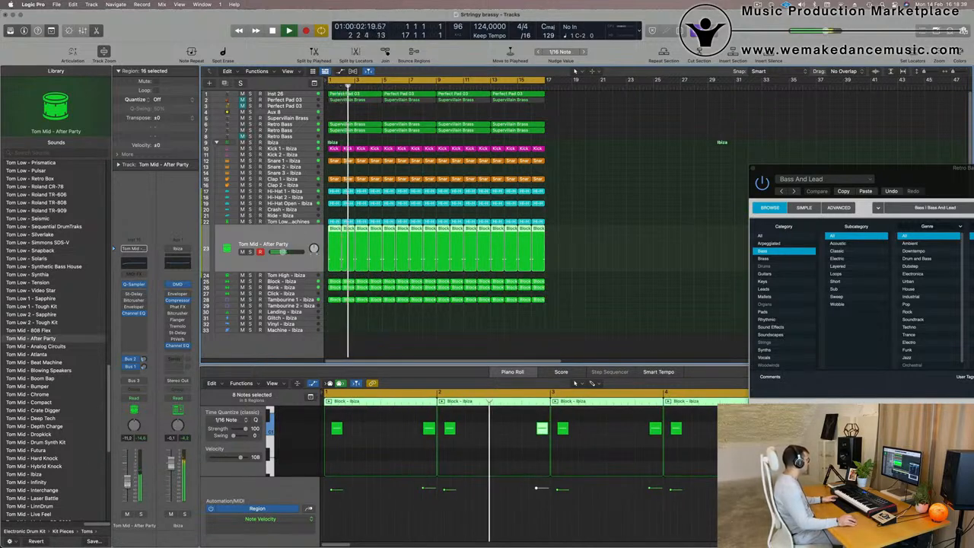
Audition Tom Mid sounds from the library on the track, ending on Tom Mid - Boom Bap.
click(42, 346)
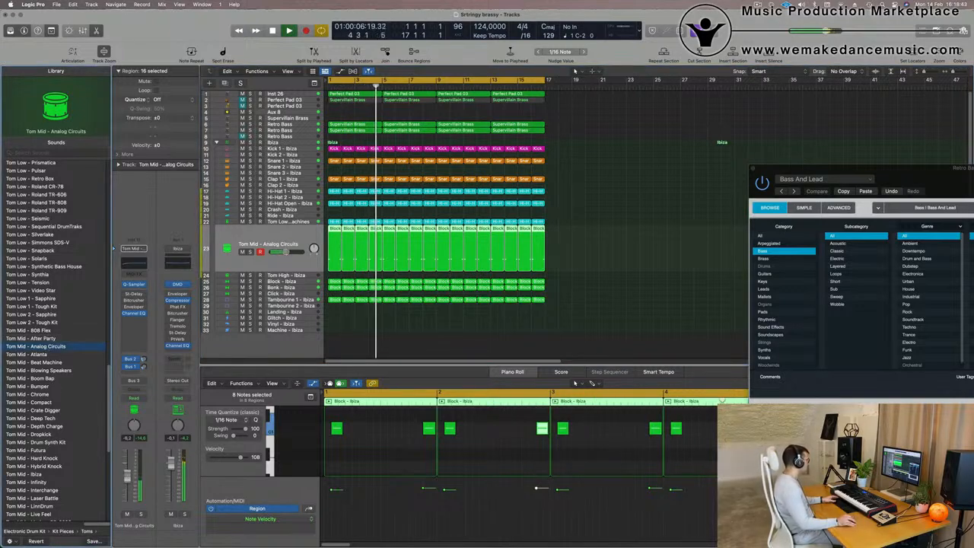
click(38, 355)
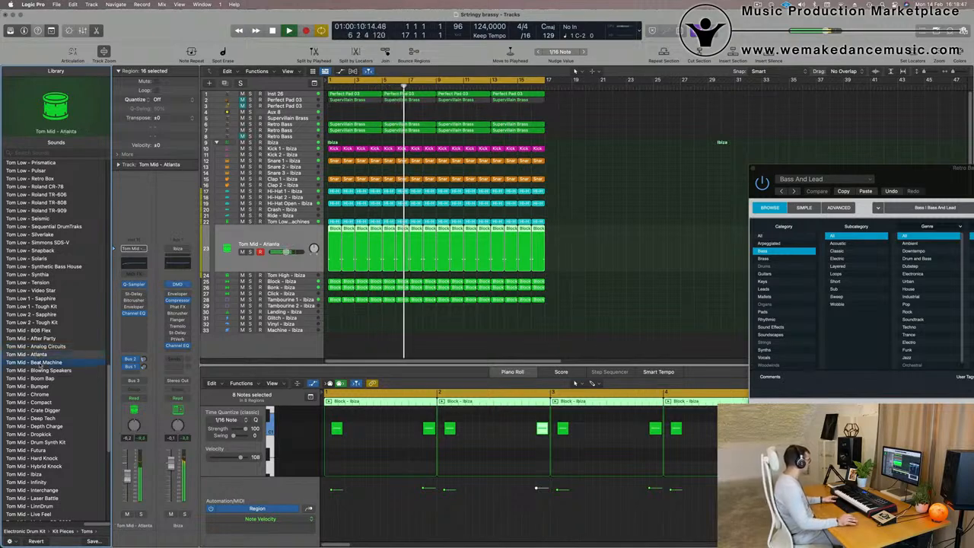
click(38, 378)
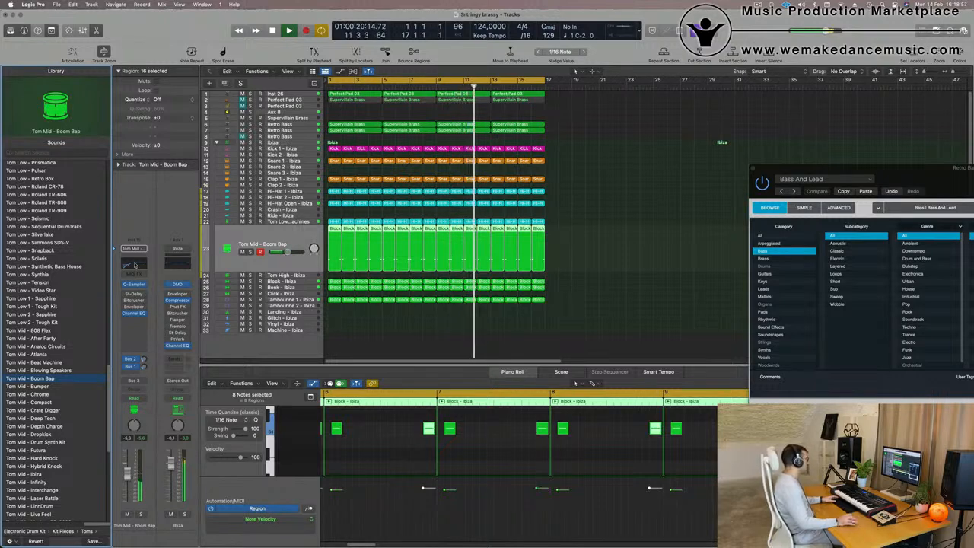
In the Tom Mid track's Channel EQ, boost a band to 148 Hz +1.1 dB and raise the low cut to 232 Hz.
click(134, 264)
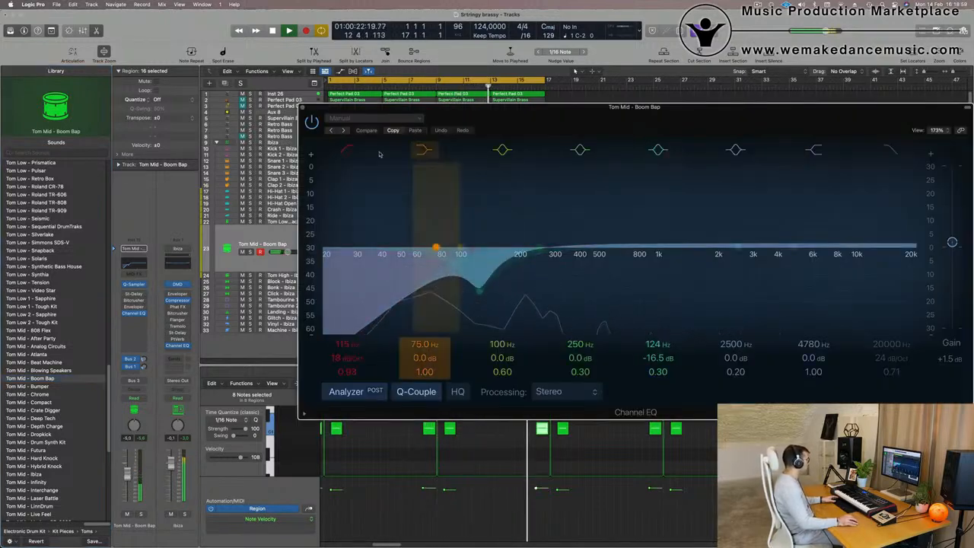
mouse_move(461, 249)
mouse_down()
mouse_move(525, 245)
mouse_move(477, 245)
mouse_up()
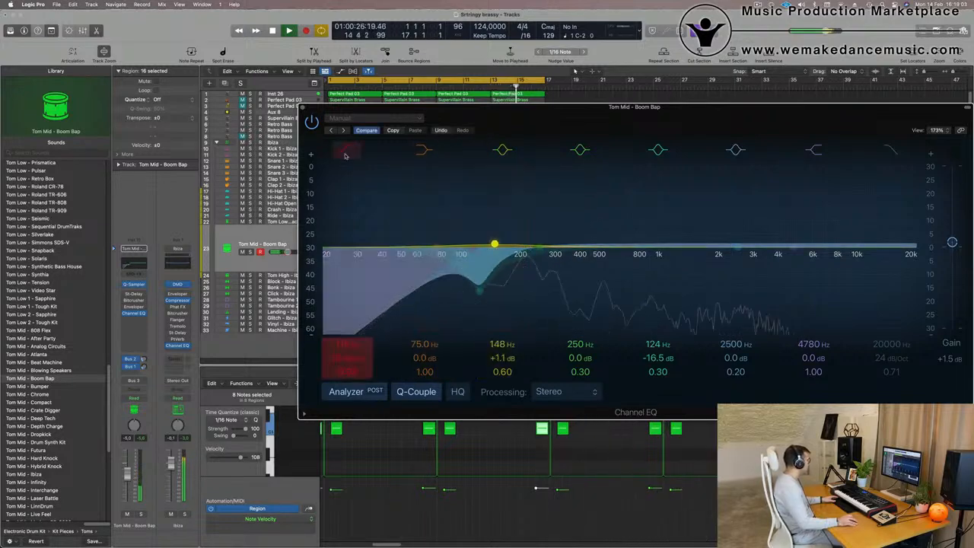
drag(472, 248, 567, 250)
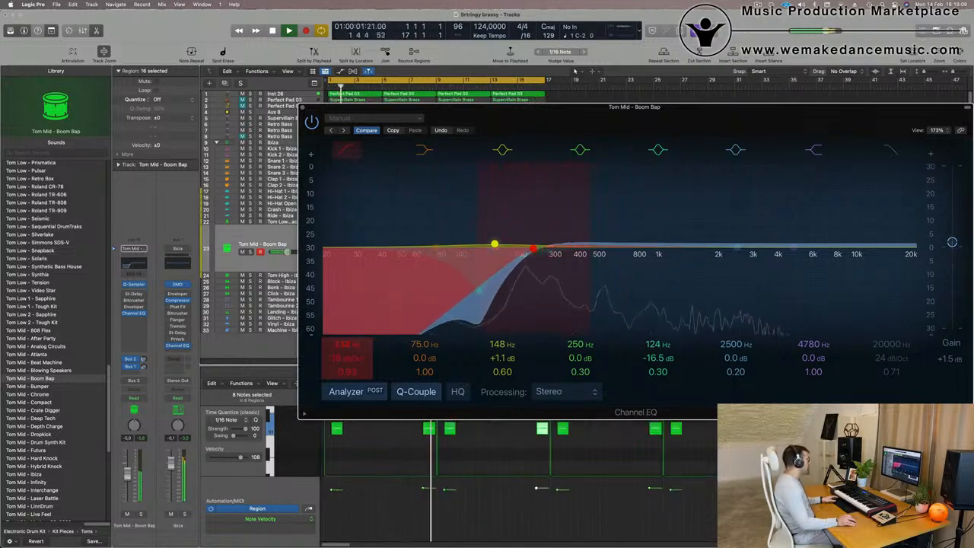
key(space)
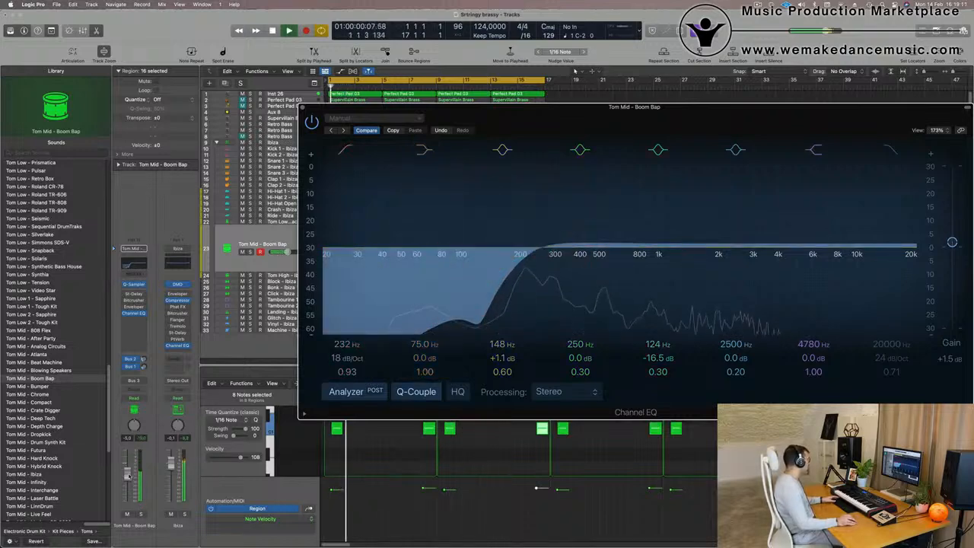
Show the Delay aux channel from the track's send and close the Channel EQ window.
click(302, 107)
key(Return)
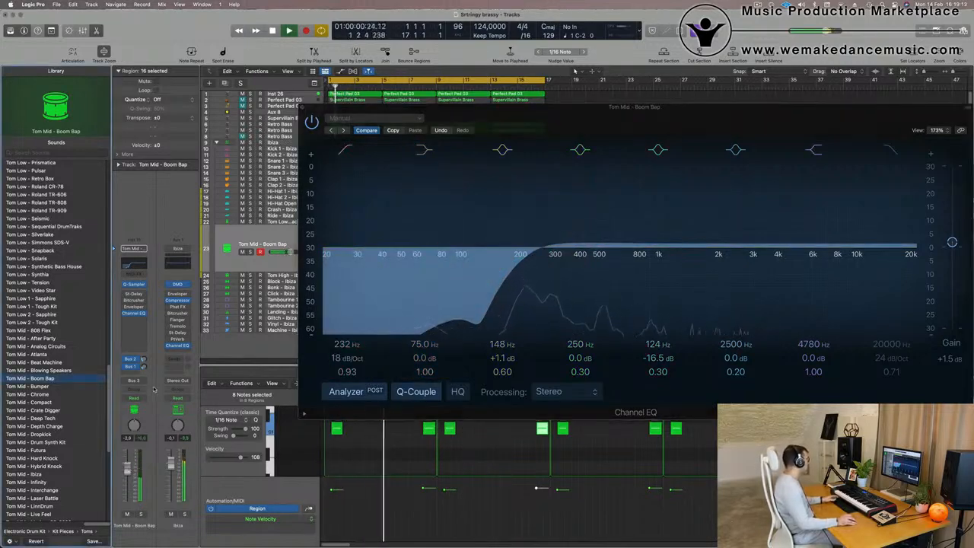
click(145, 367)
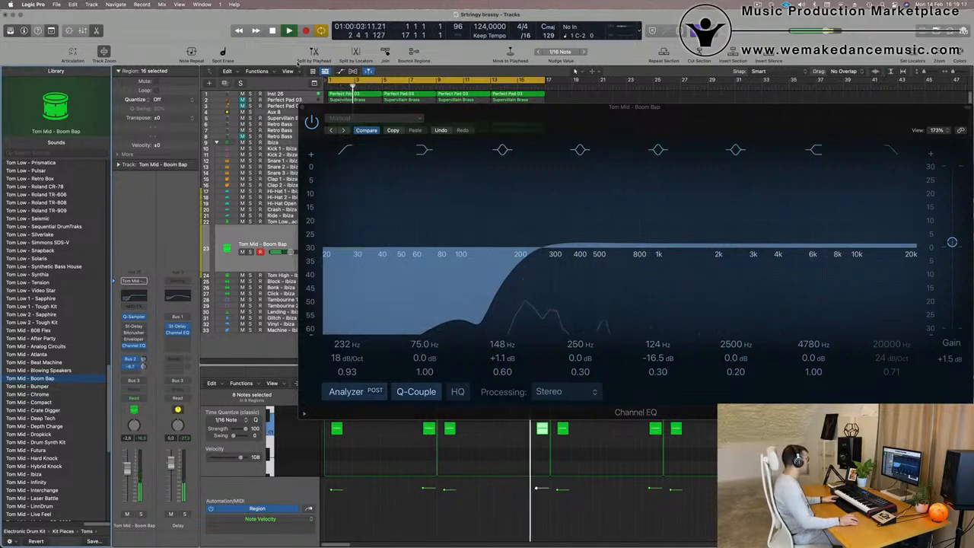
click(302, 108)
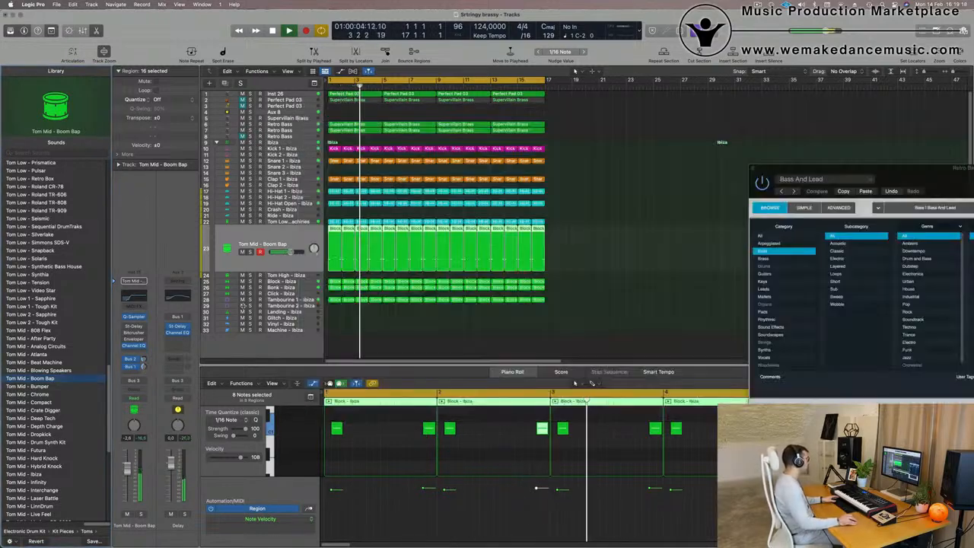
Audition the Tom Mid track soloed with the Block, Bonk, Kick 1 and pad tracks, then clear solos and replay from the start.
click(250, 251)
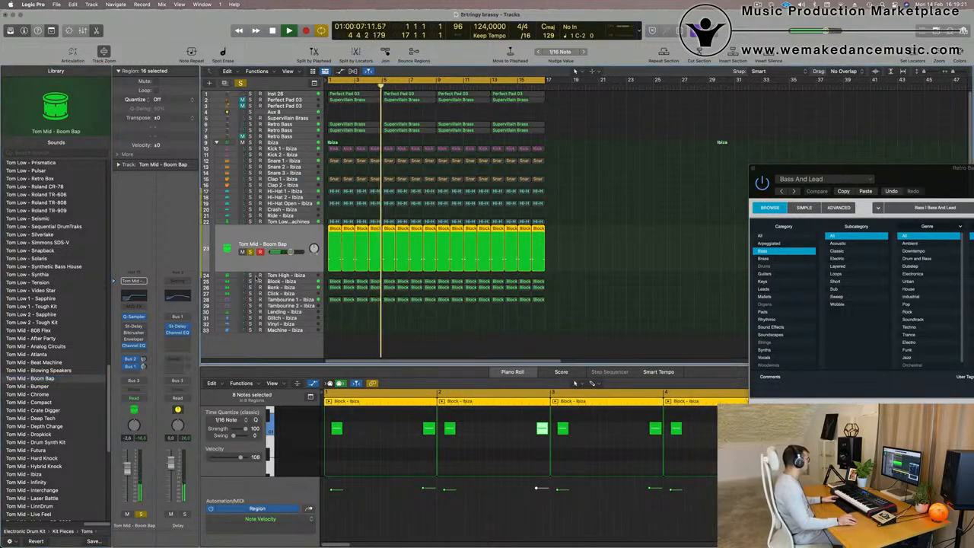
click(250, 280)
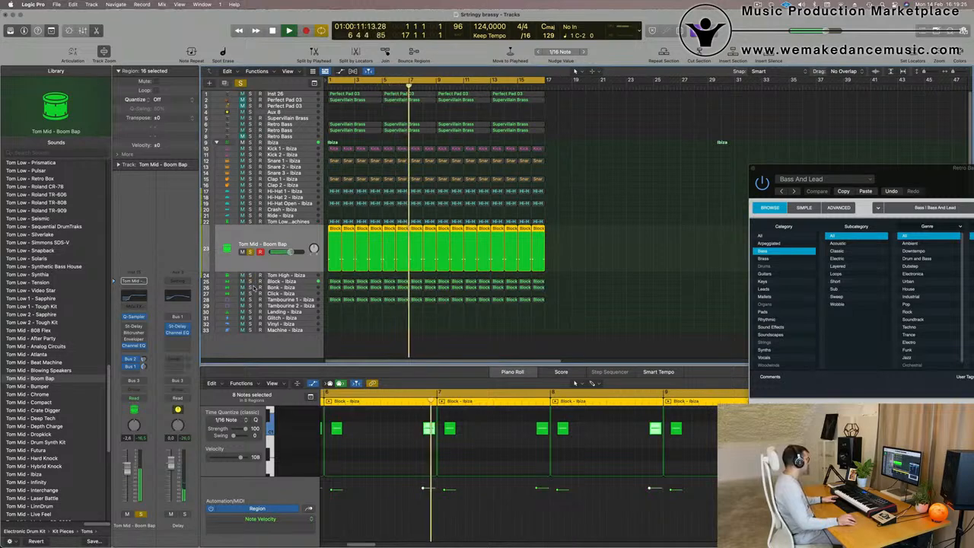
click(250, 287)
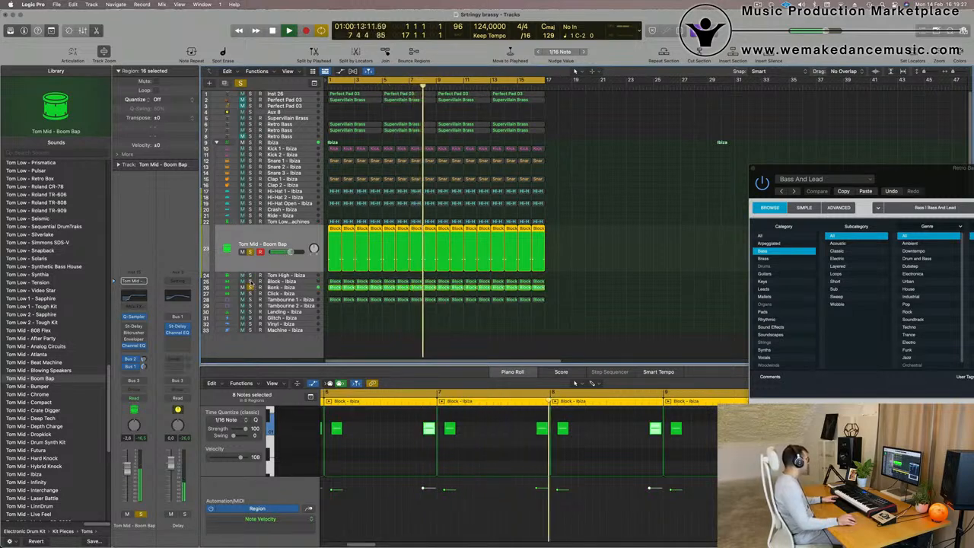
click(251, 280)
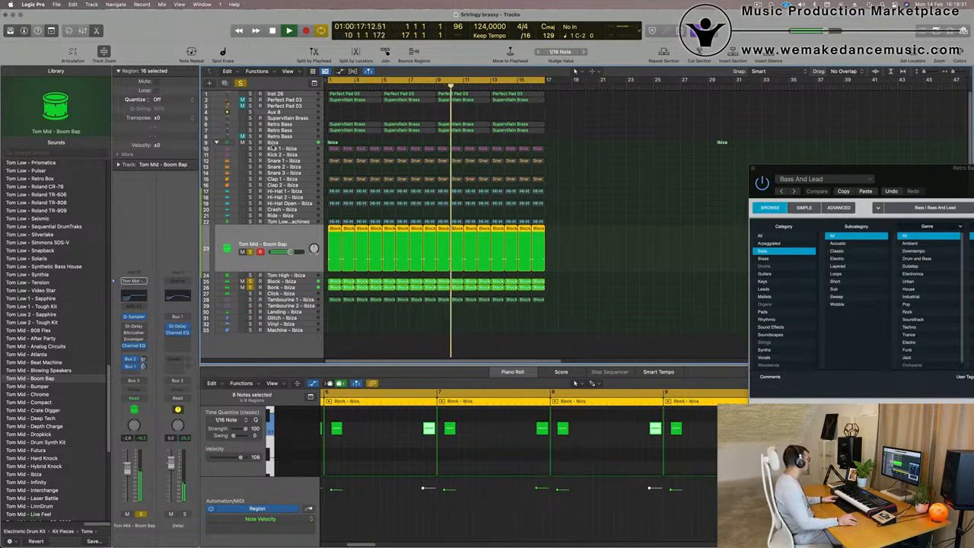
click(250, 148)
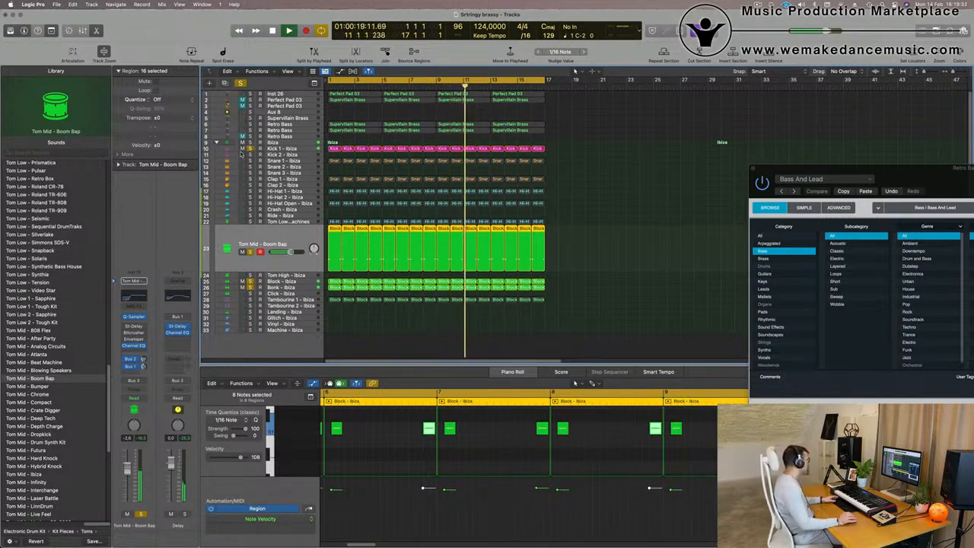
click(250, 94)
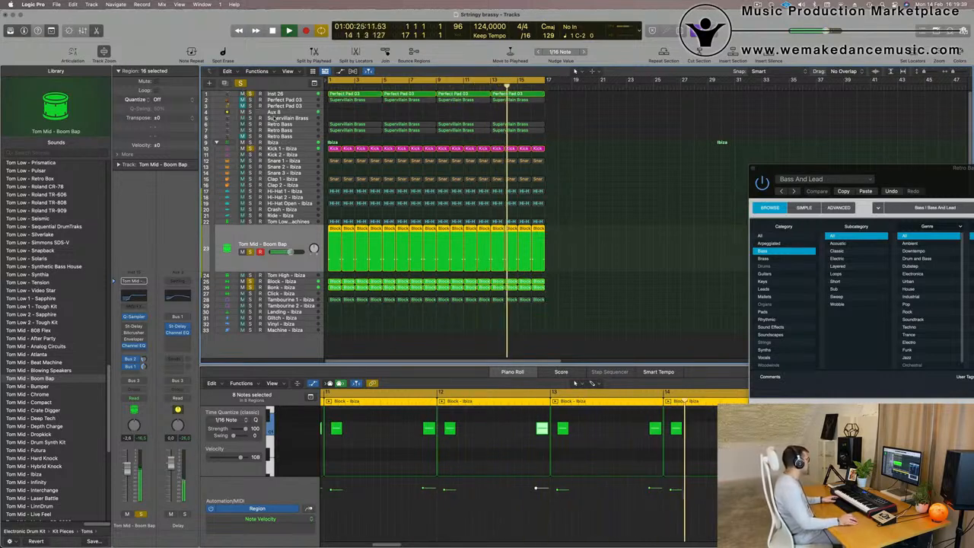
click(241, 83)
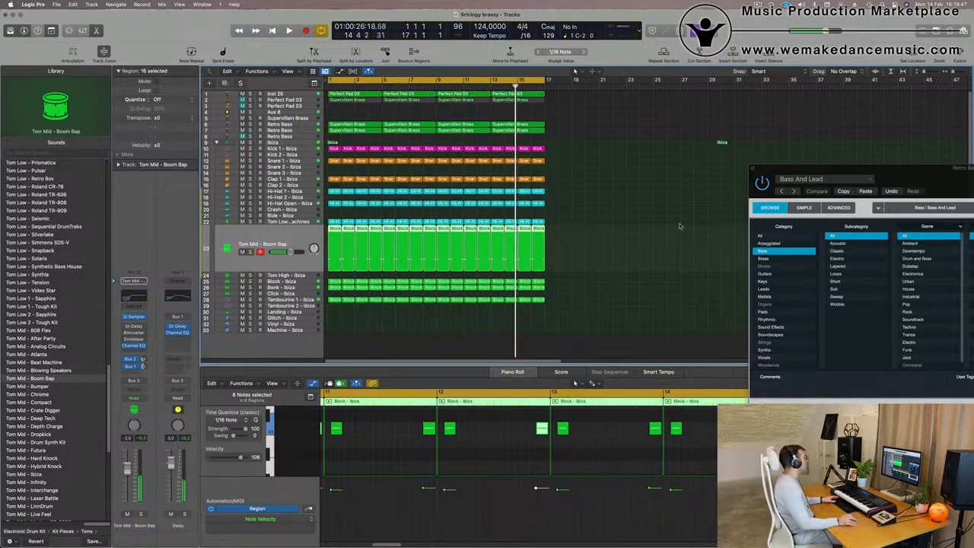
click(598, 233)
key(Return)
key(space)
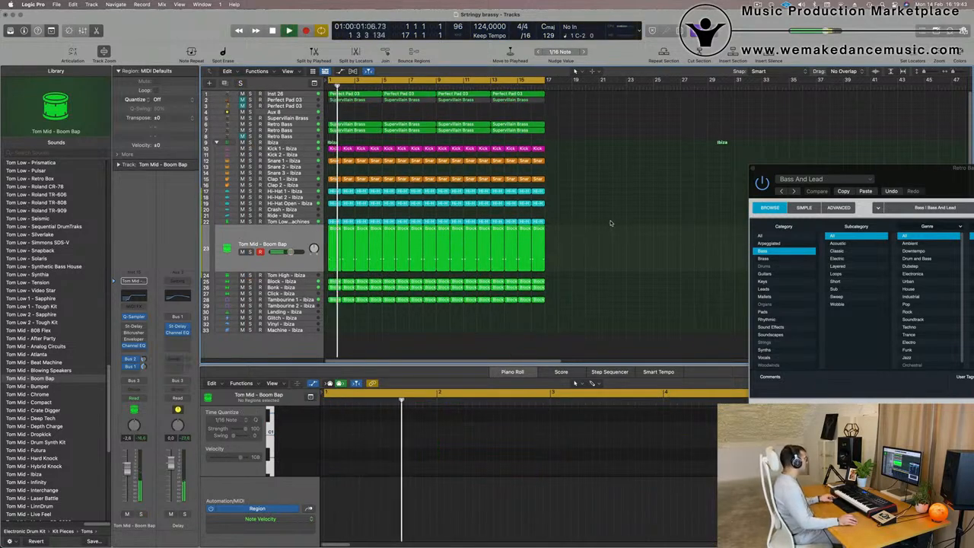
Select the Perfect Pad 03 track and show its Bus 4 reverb aux channel in the inspector.
click(284, 238)
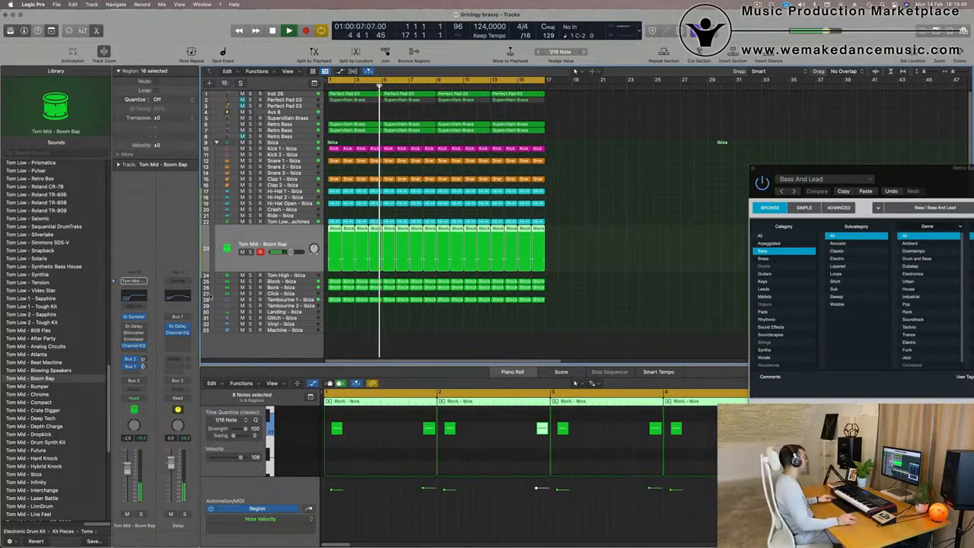
scroll(594, 194, up, 3)
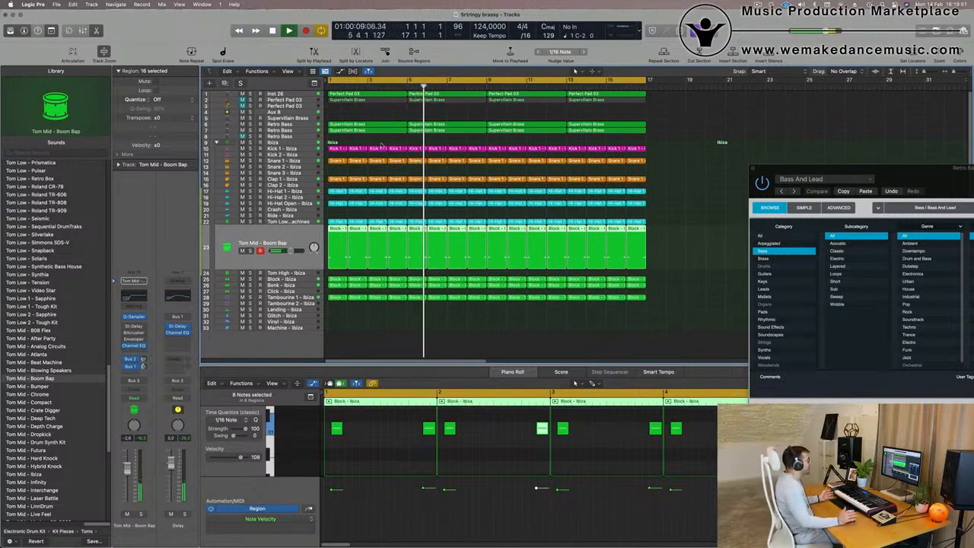
click(297, 101)
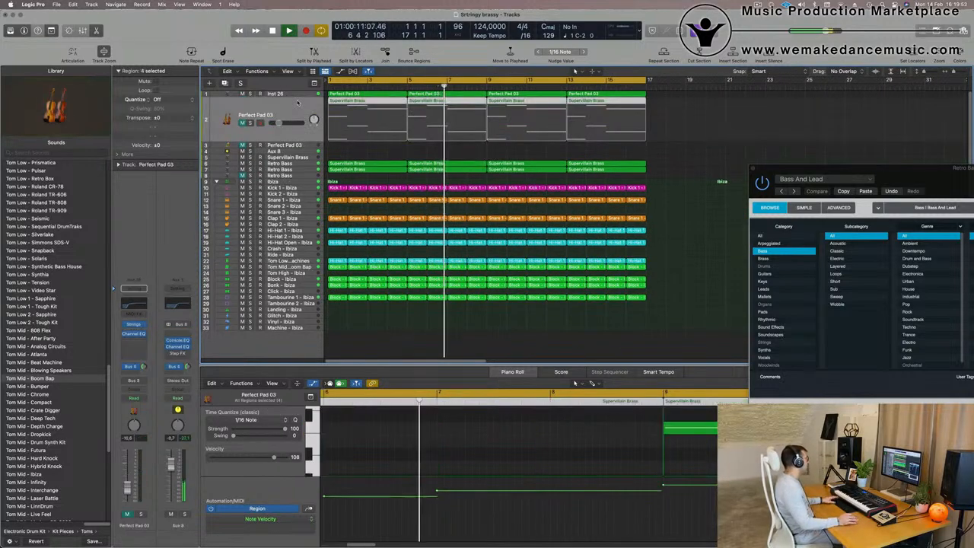
key(Return)
key(m)
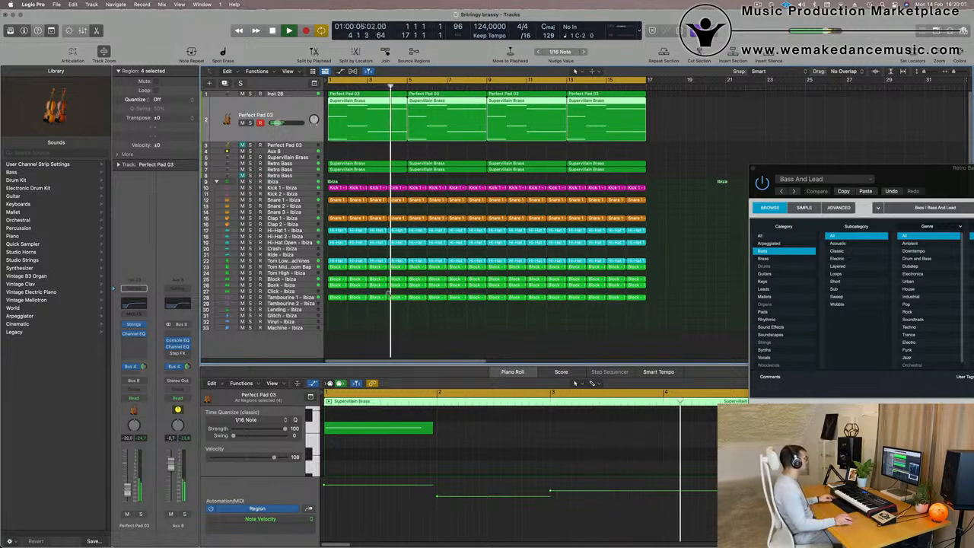
key(super+Left)
key(super+Left)
key(super+Left)
key(super+Left)
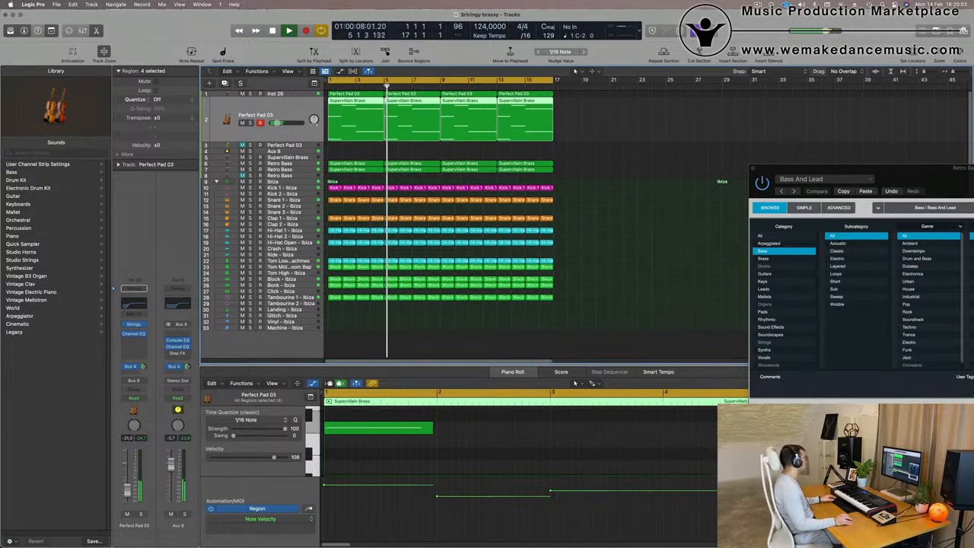
click(144, 367)
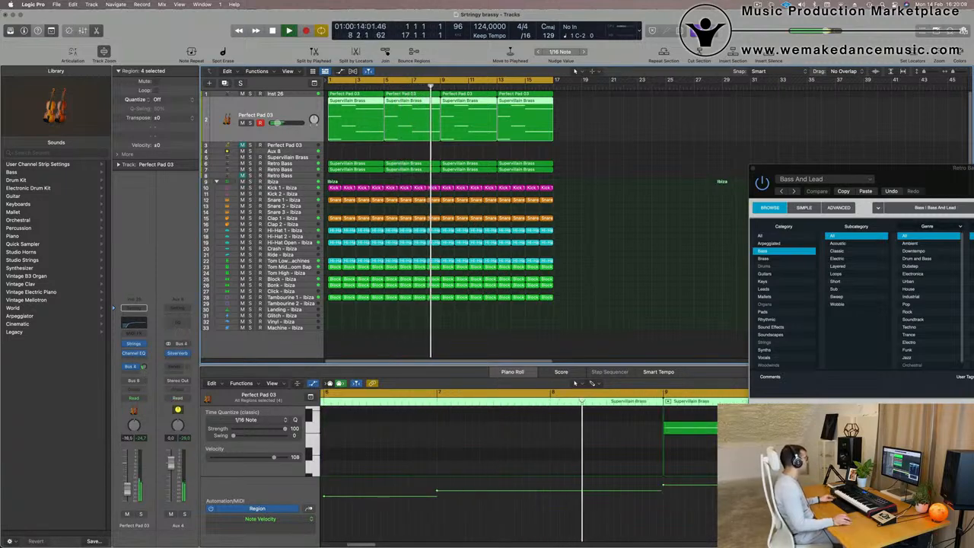
Select all regions in the arrangement and repeat them three times to lengthen the song.
key(super+Left)
key(super+Left)
key(super+Left)
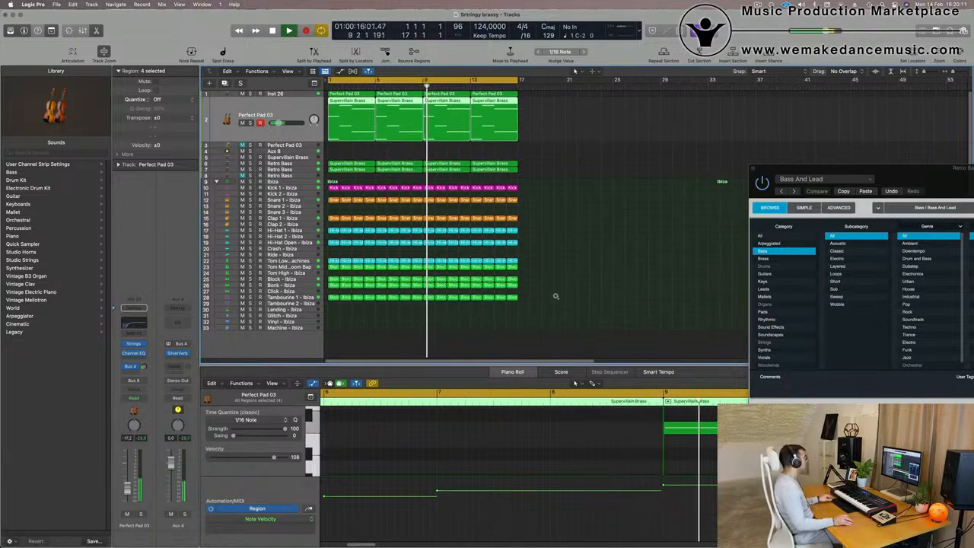
click(555, 297)
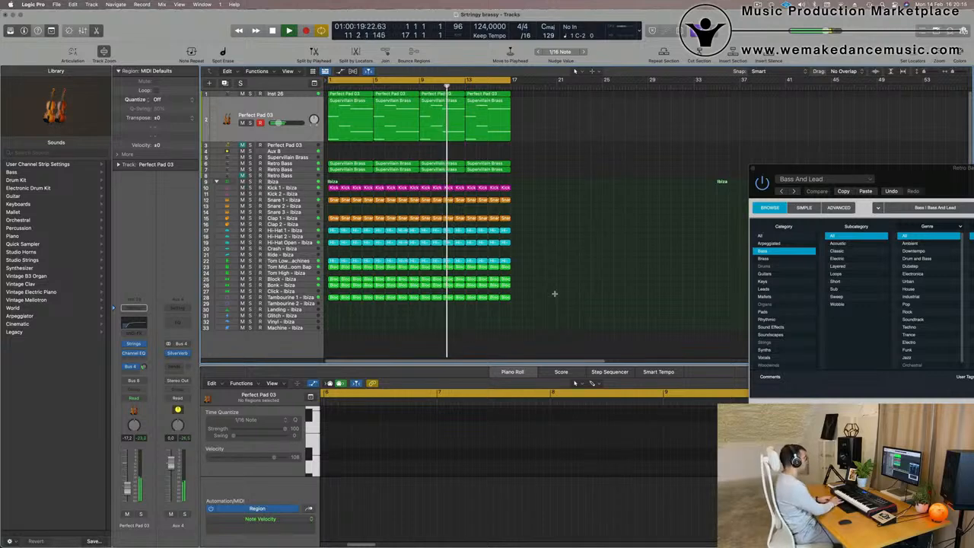
key(super+a)
key(super+r)
key(super+r)
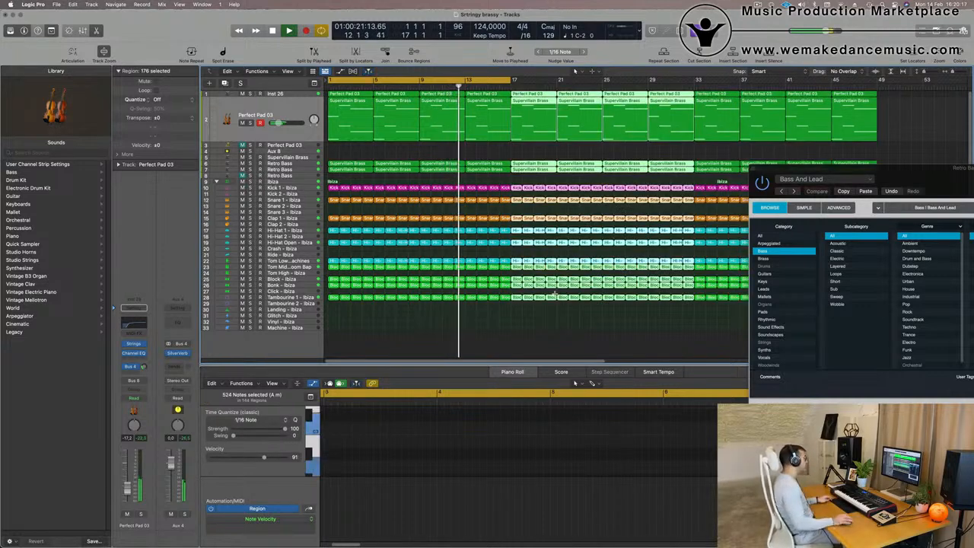
key(super+r)
Extend the cycle range to span the whole arrangement up to bar 65.
key(super+Left)
key(super+Left)
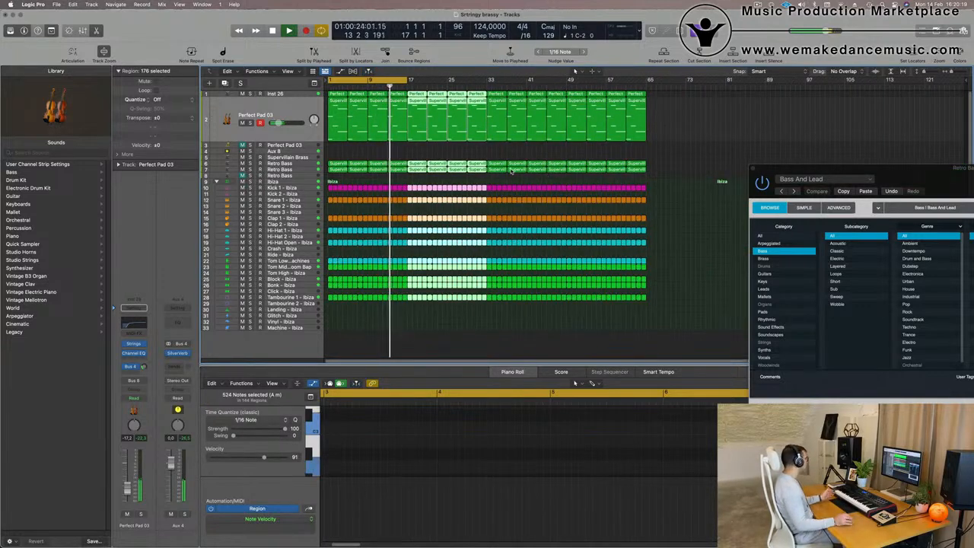
click(654, 144)
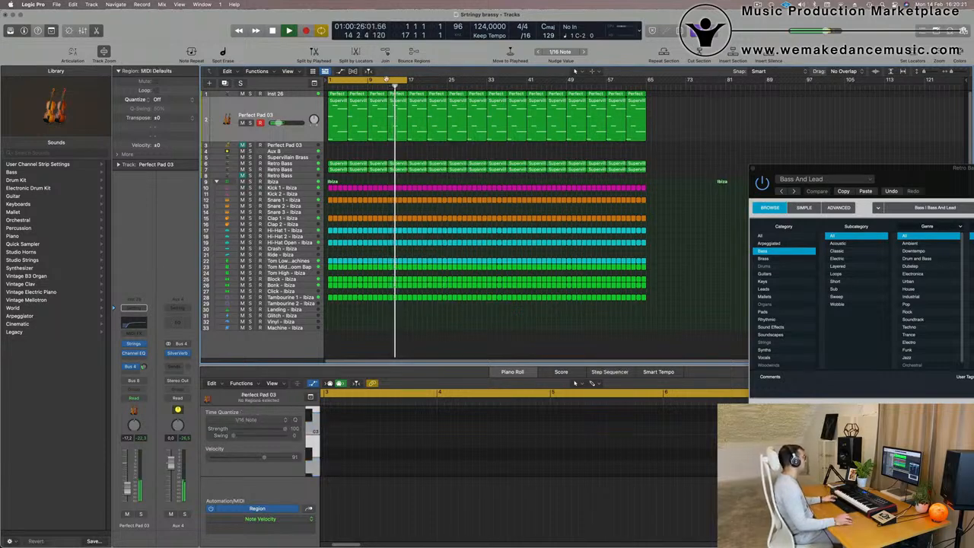
drag(409, 80, 649, 96)
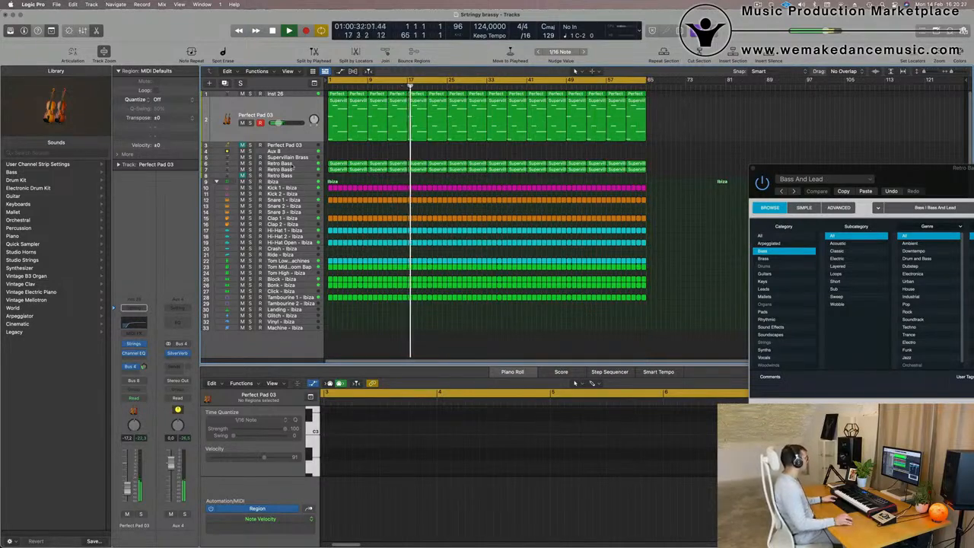
Select the Retro Bass track and duplicate it onto a new track.
click(298, 170)
key(Return)
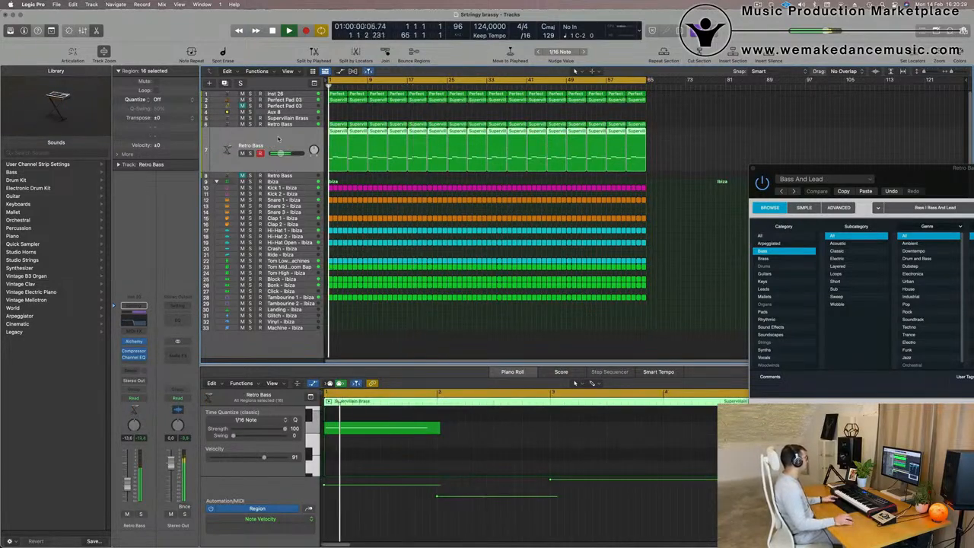
click(248, 153)
click(250, 154)
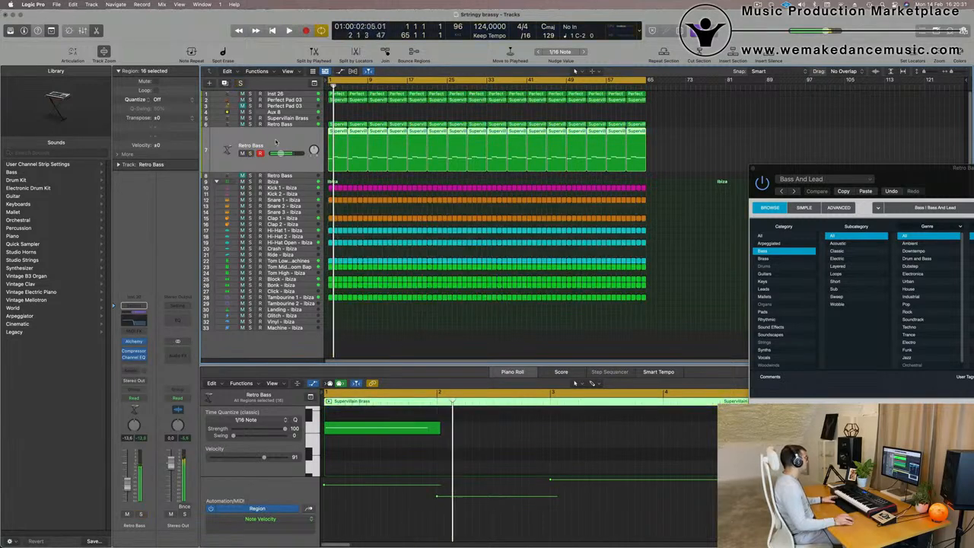
key(Return)
key(super+d)
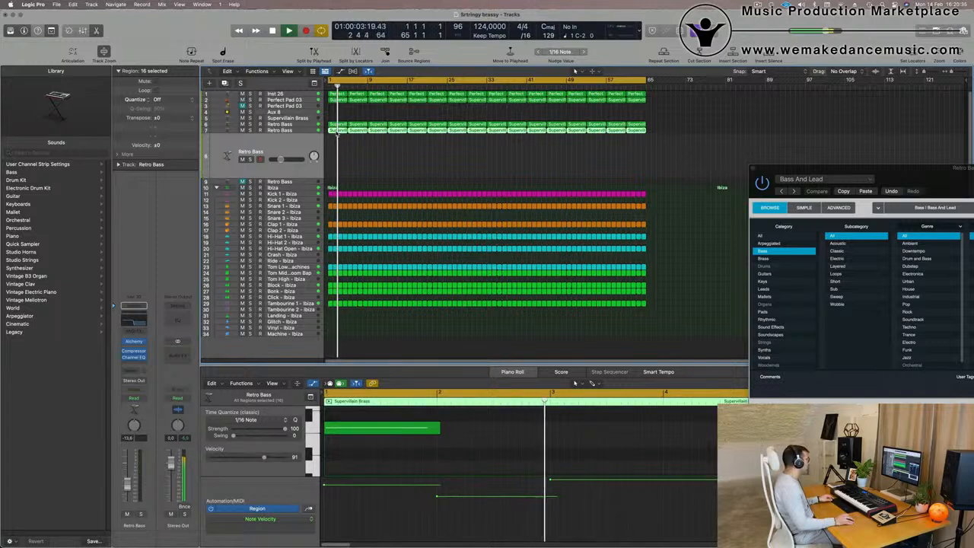
drag(337, 132, 338, 155)
key(space)
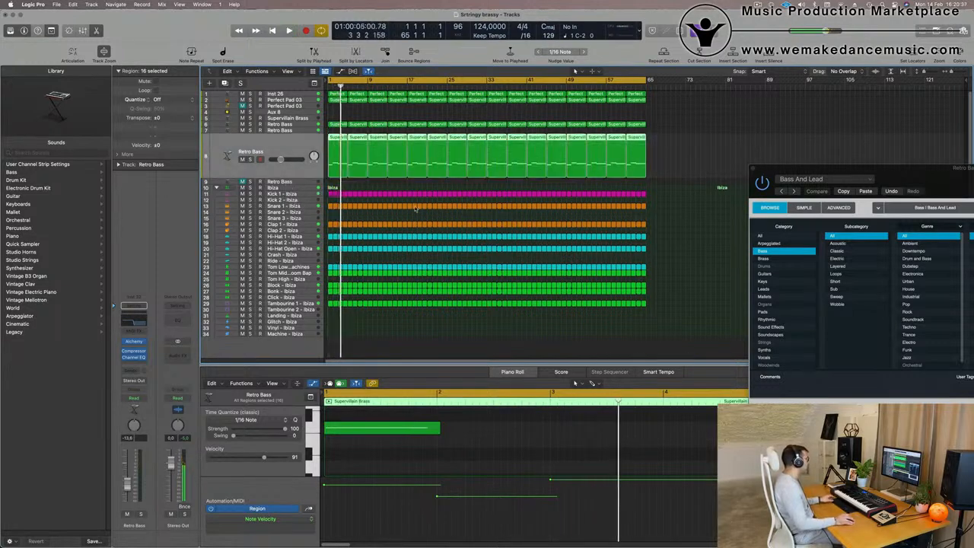
key(super+z)
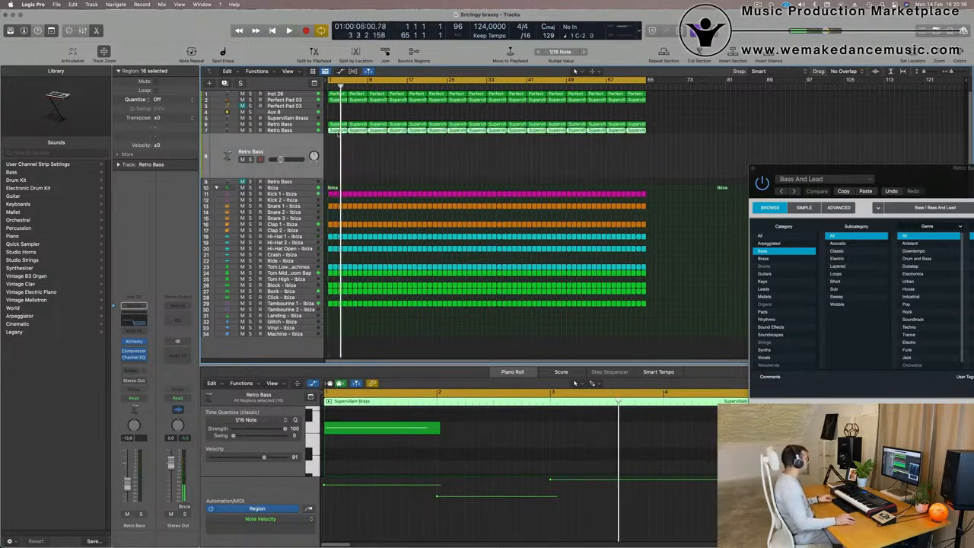
Copy the Retro Bass regions onto the duplicate track, then delete all of them except the first region.
drag(337, 134, 352, 165)
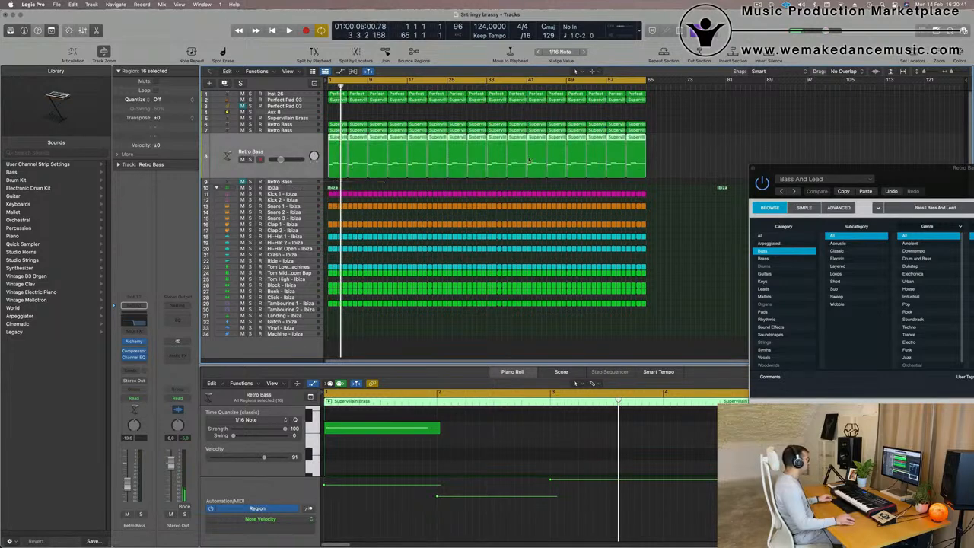
drag(692, 156, 352, 164)
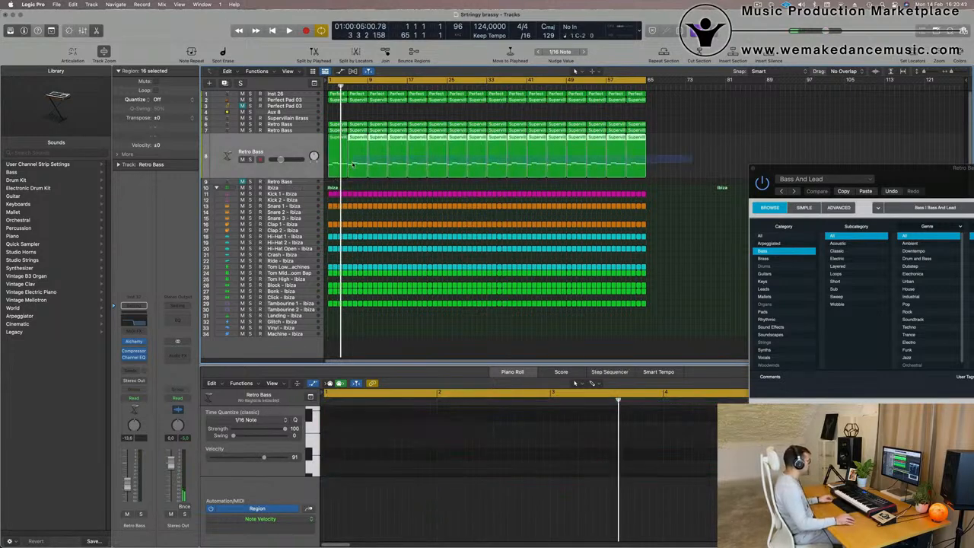
key(Delete)
click(333, 158)
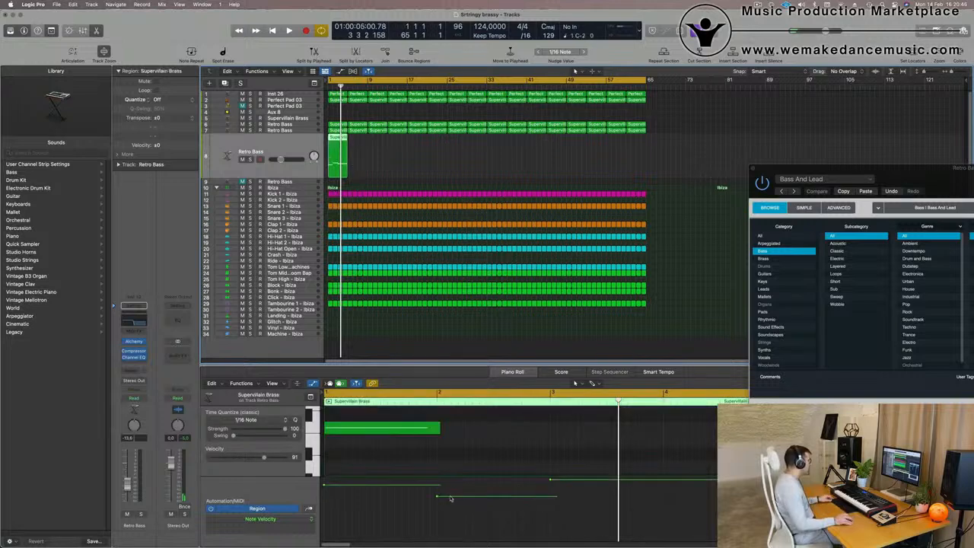
Enlarge the piano roll, delete the upper notes in the duplicate track's region, select the remaining note and start playback.
scroll(441, 464, down, 3)
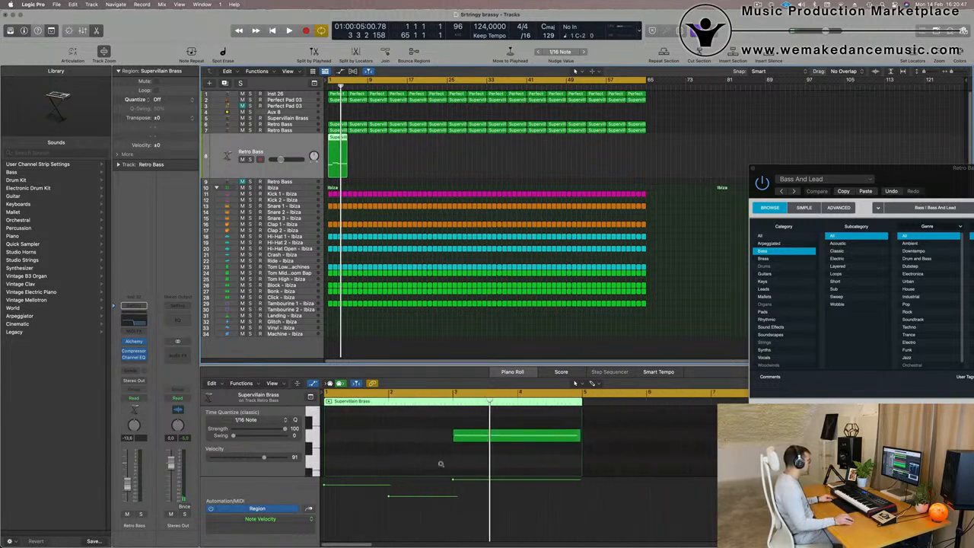
drag(451, 366, 438, 295)
drag(415, 413, 456, 356)
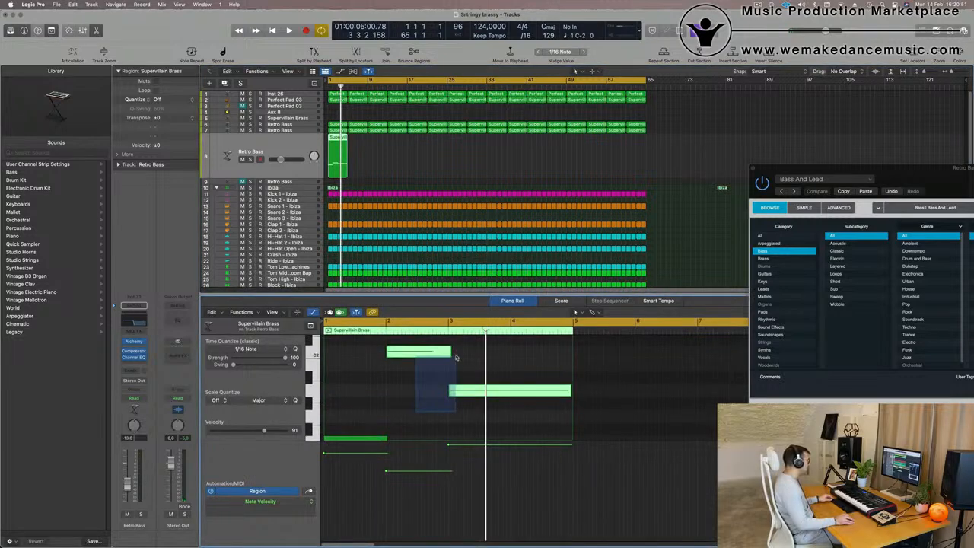
key(Delete)
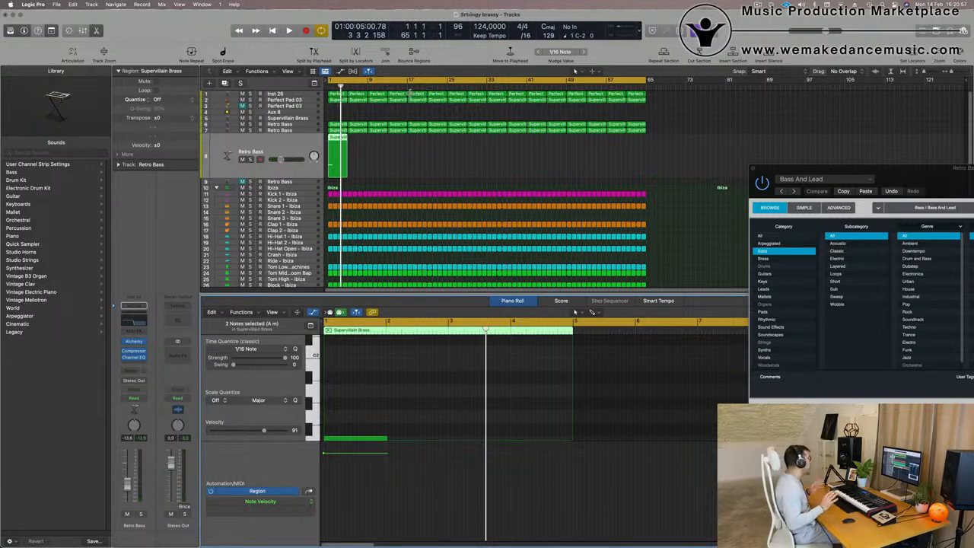
scroll(350, 372, down, 3)
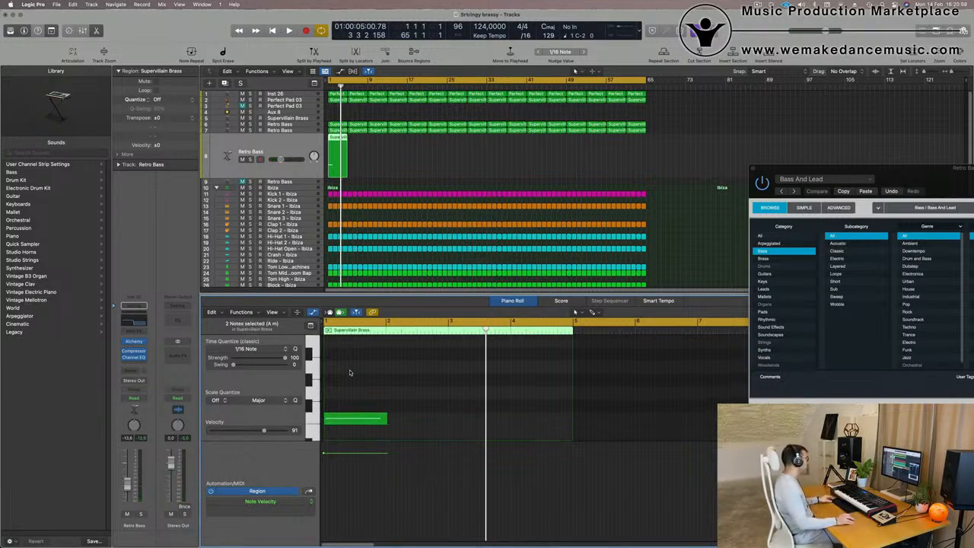
click(350, 419)
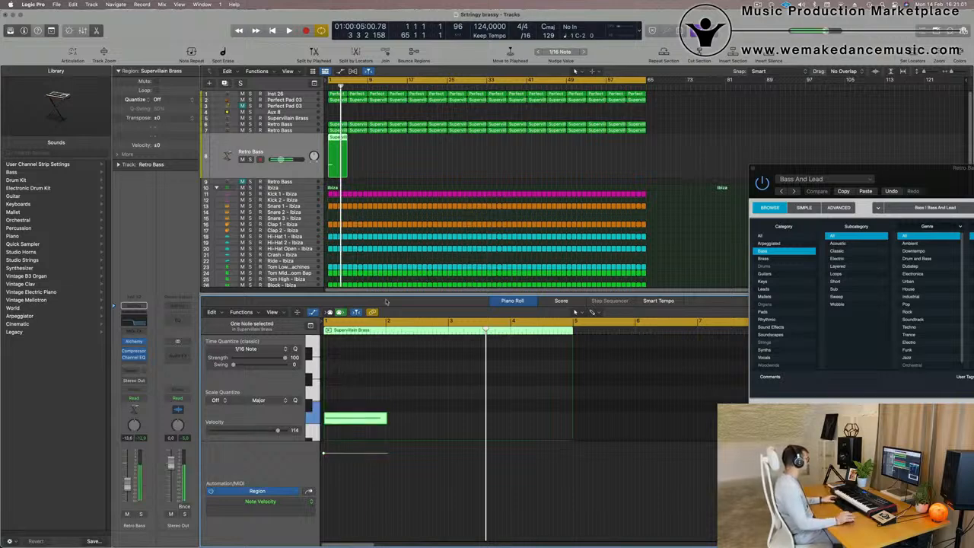
key(space)
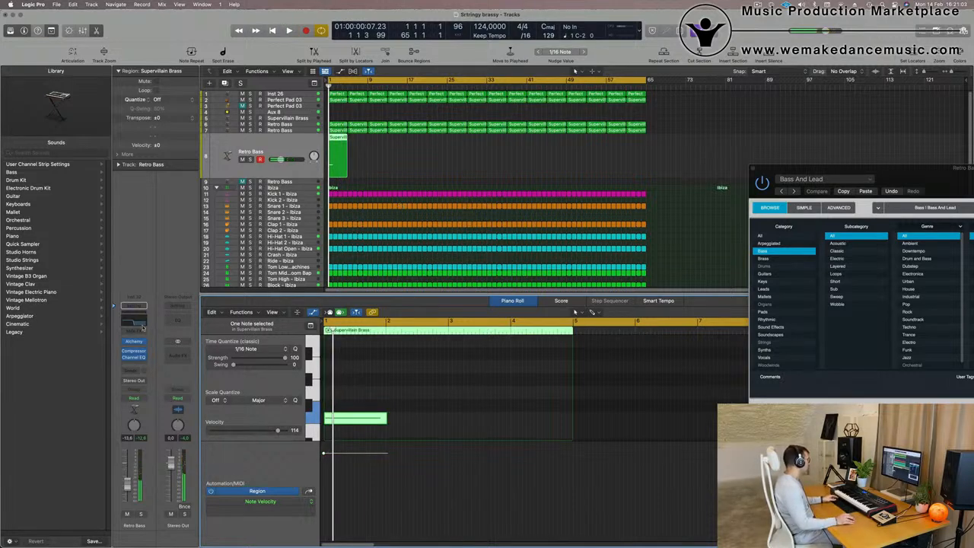
Open the duplicate track's Alchemy instrument, clear the preset search and load the Brass preset 80s Fantasy.
click(134, 342)
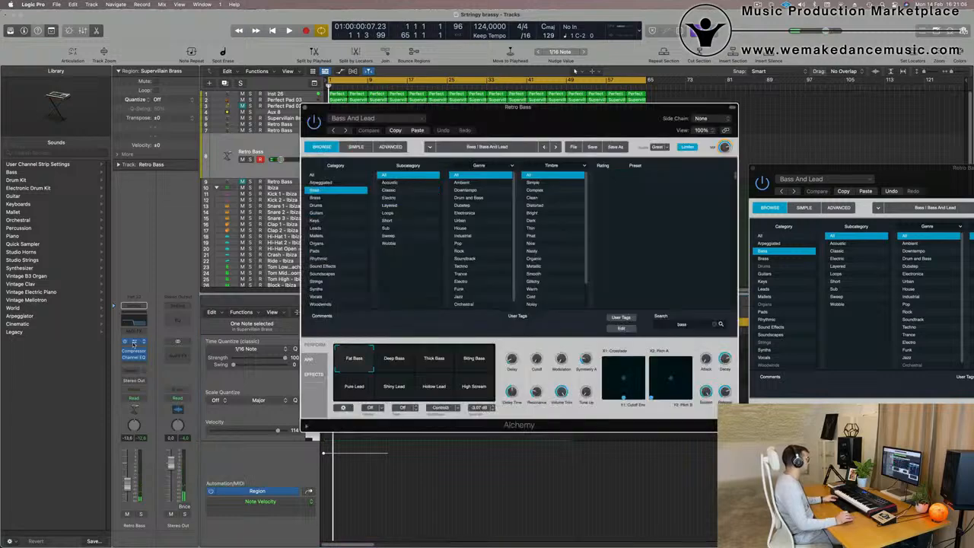
drag(556, 118, 643, 96)
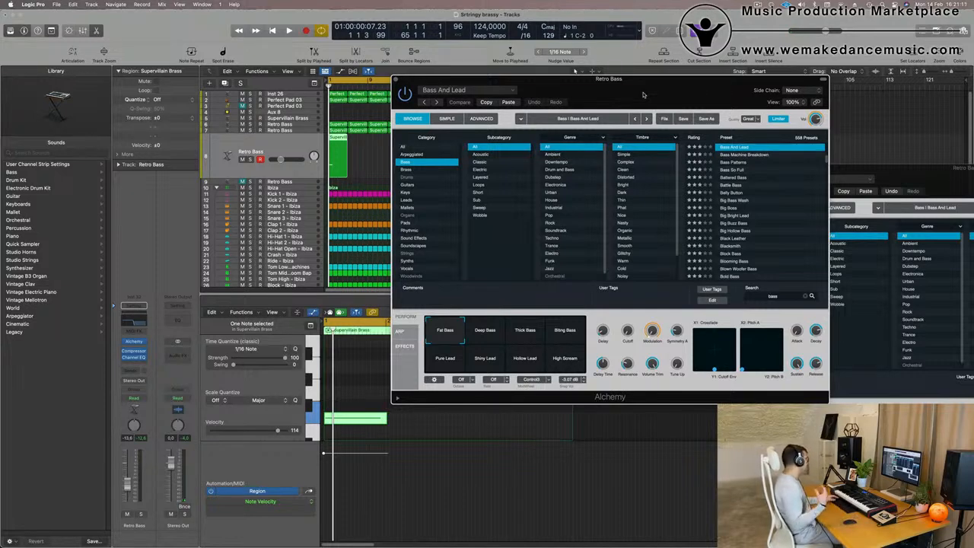
drag(643, 95, 713, 72)
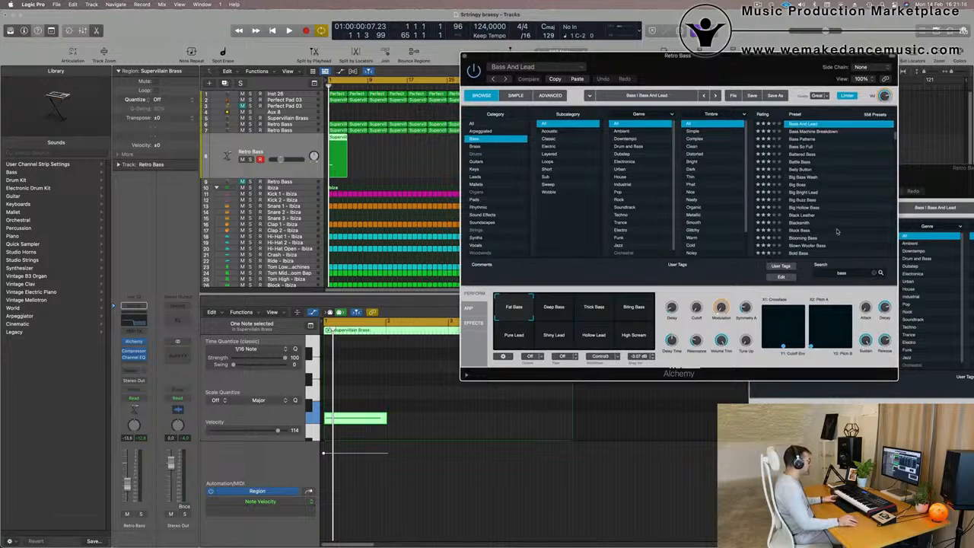
scroll(837, 231, up, 5)
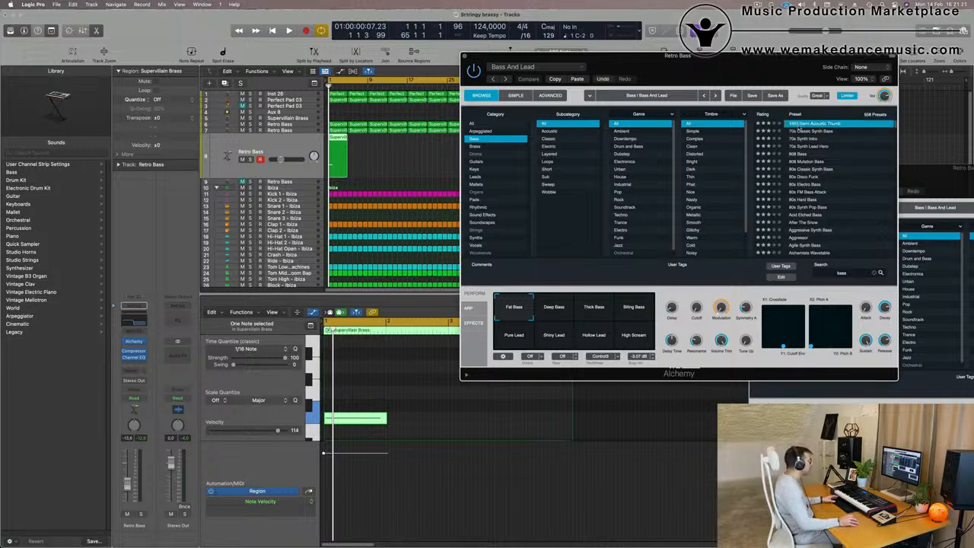
click(475, 146)
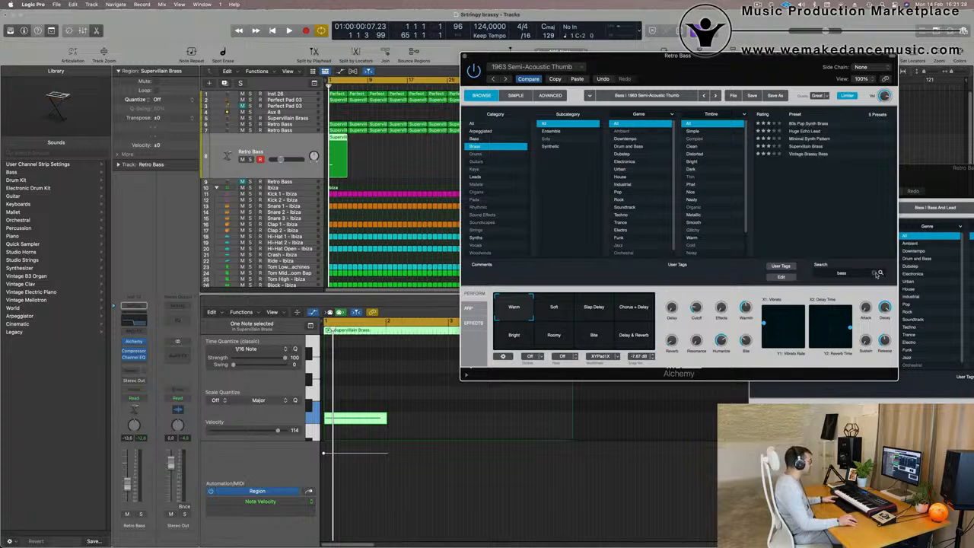
click(875, 272)
click(800, 124)
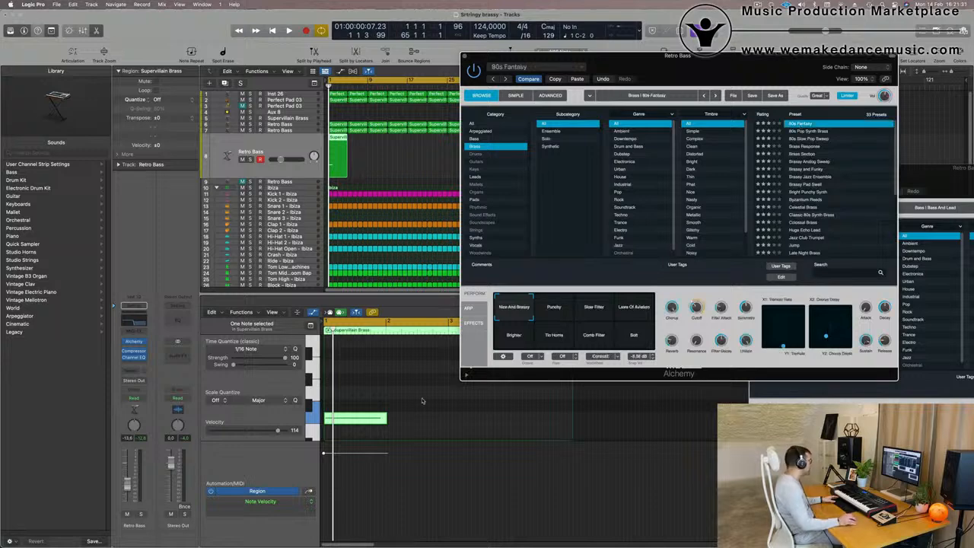
Move the note up in the piano roll and, while playing back, raise Alchemy's cutoff to 75.6 %.
drag(381, 412, 382, 392)
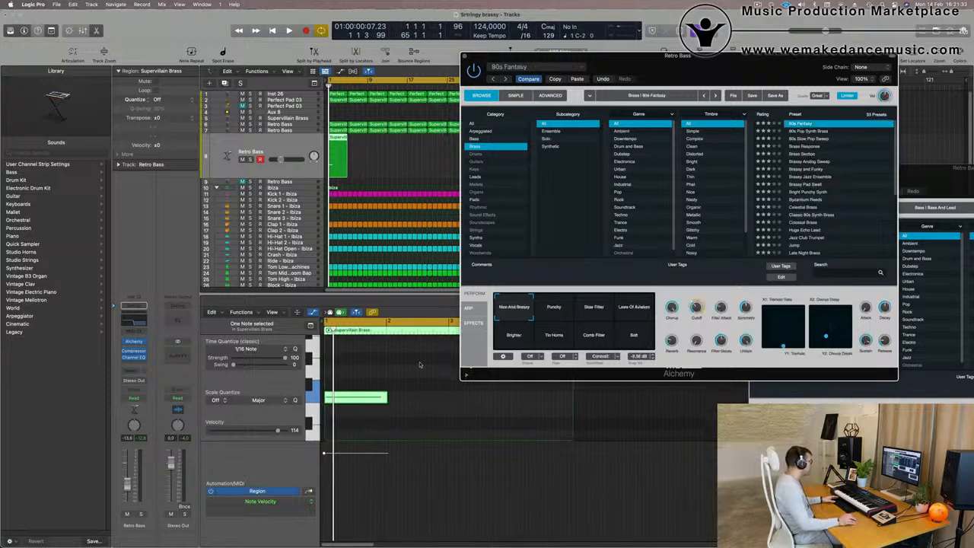
key(space)
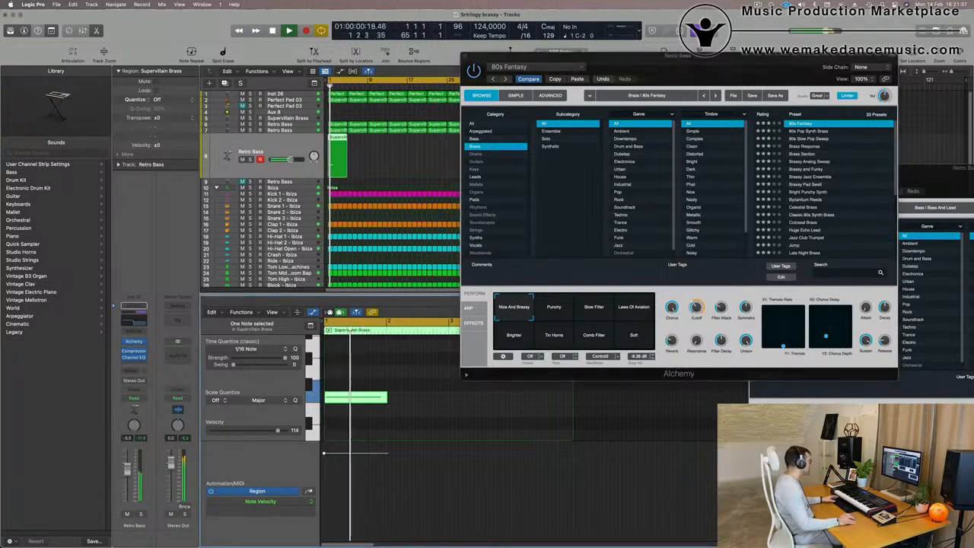
drag(693, 304, 693, 279)
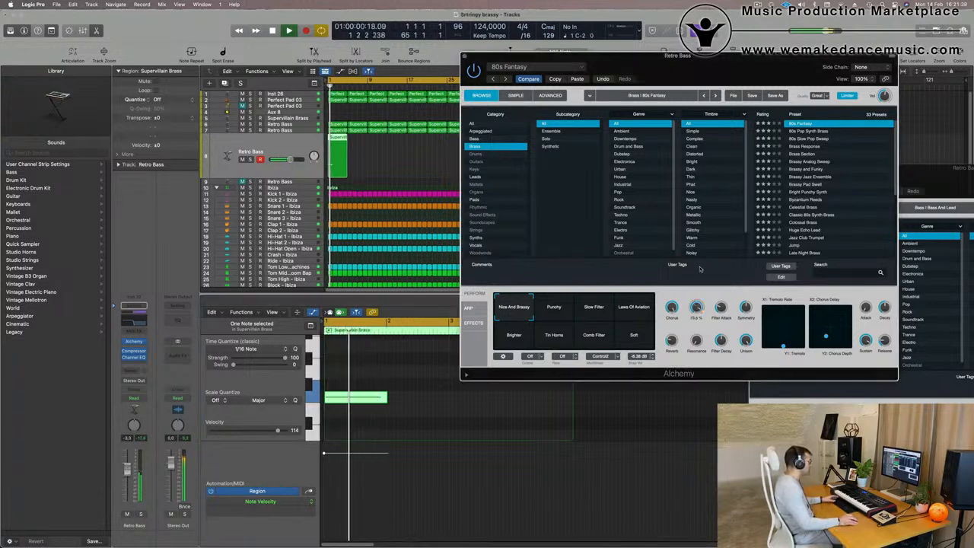
Solo and play the duplicate and original Retro Bass tracks in turn to compare them.
key(space)
click(141, 515)
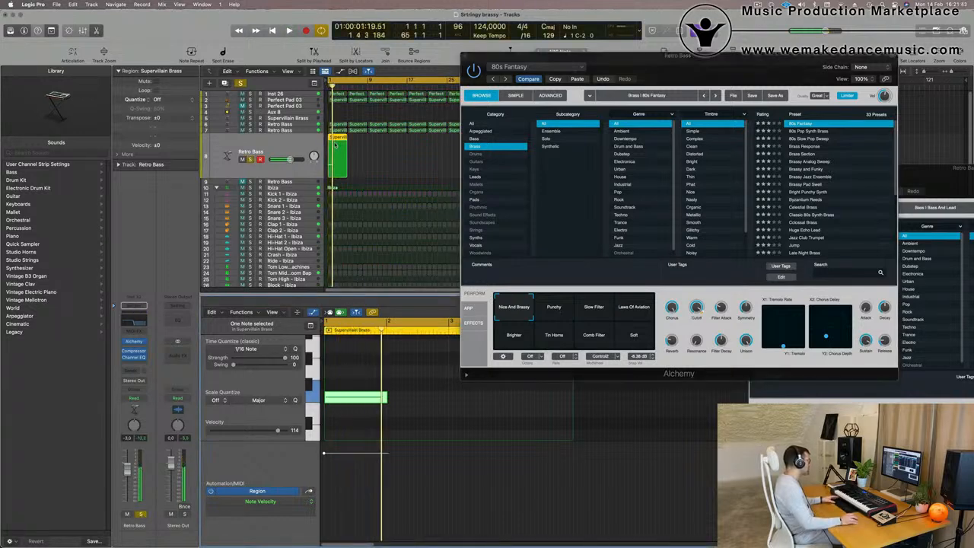
click(283, 131)
key(space)
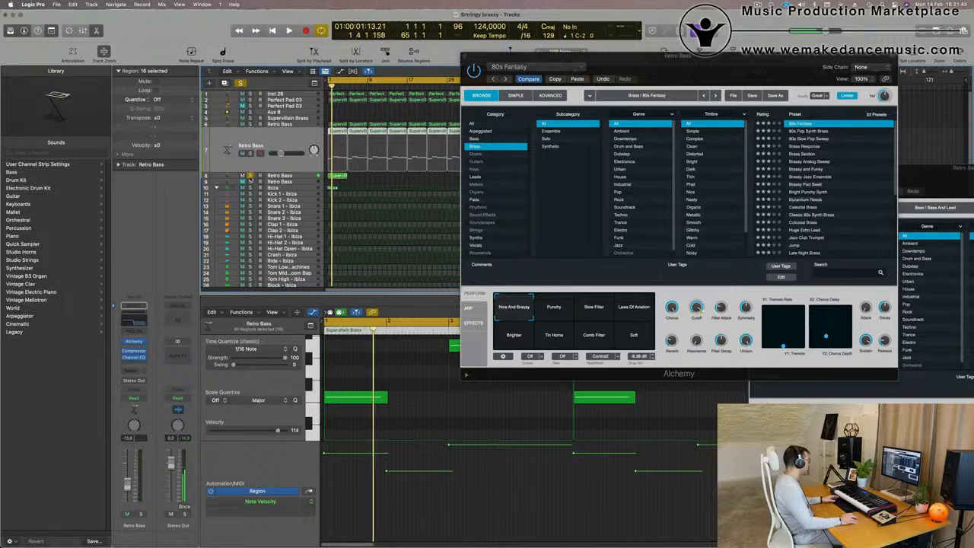
click(249, 176)
key(space)
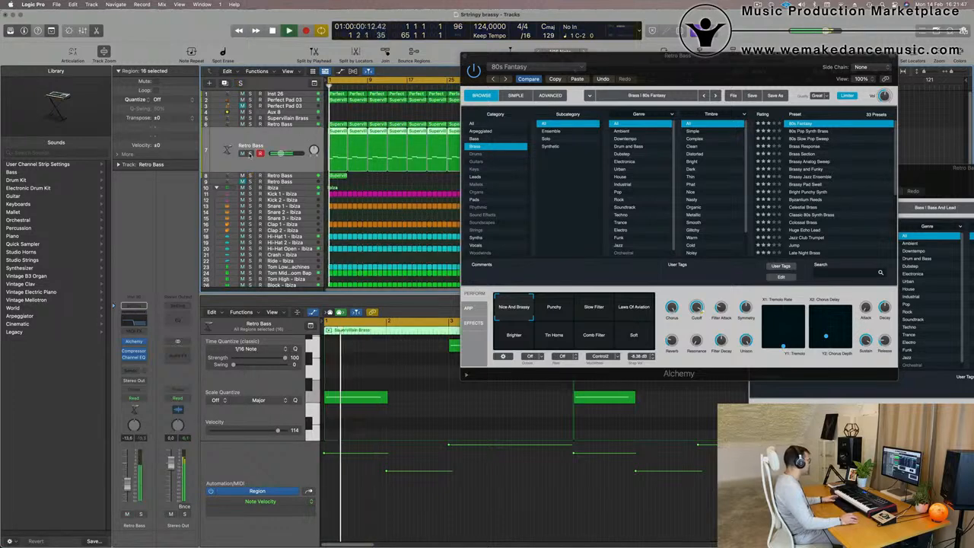
click(250, 153)
key(space)
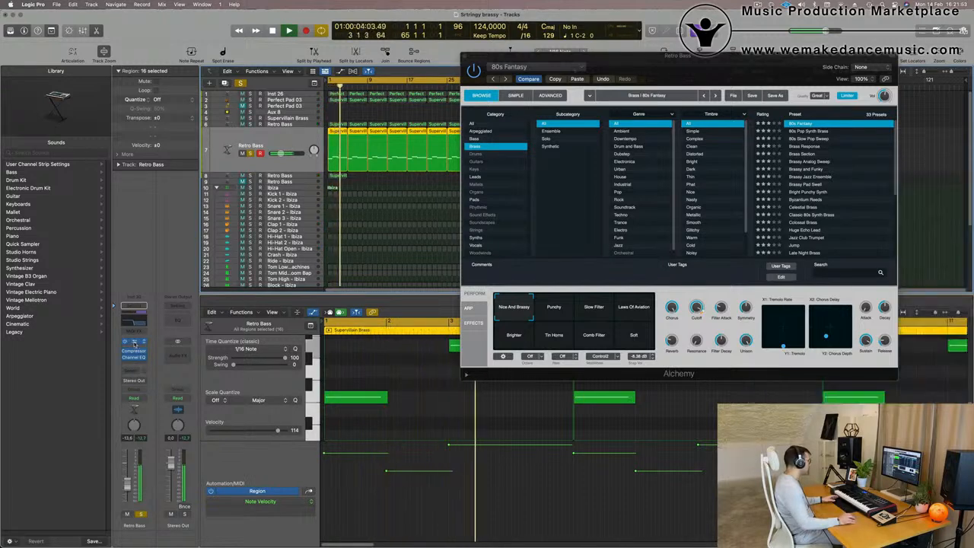
Bring up the duplicate track's Alchemy window and audition the duplicate track soloed.
click(134, 344)
click(754, 169)
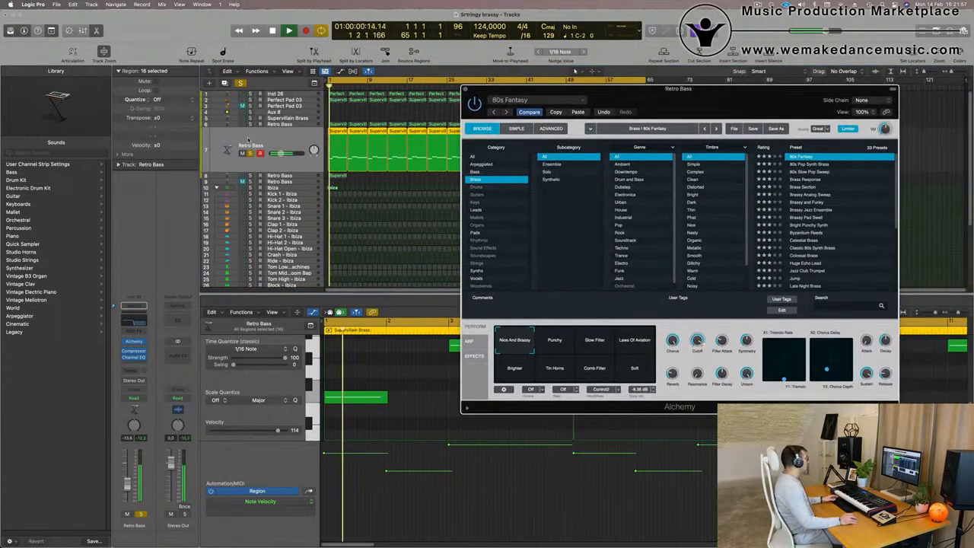
click(296, 184)
key(space)
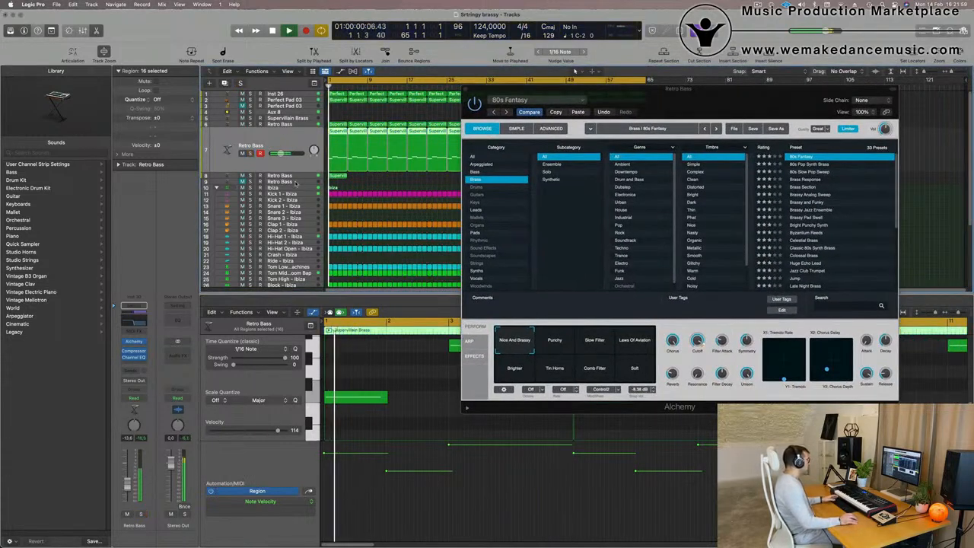
click(288, 176)
click(141, 515)
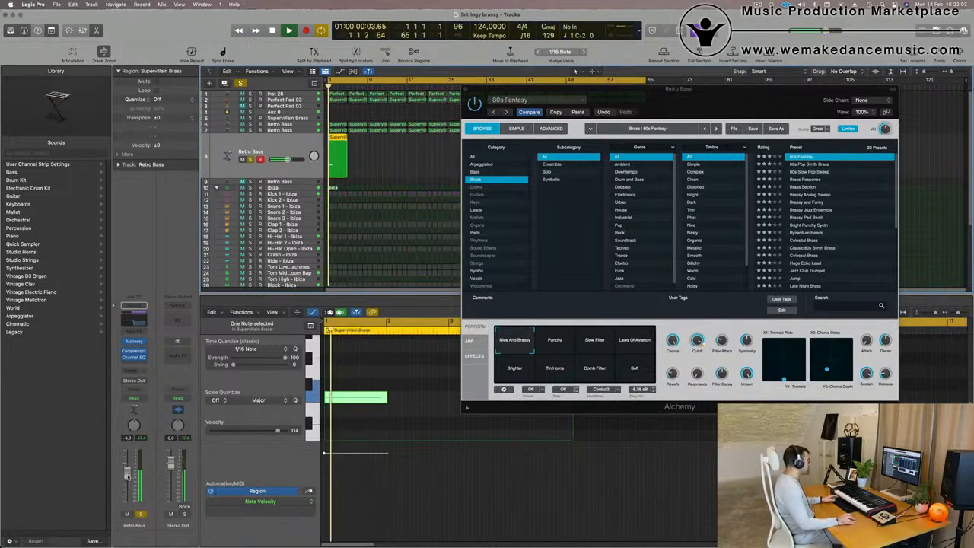
key(s)
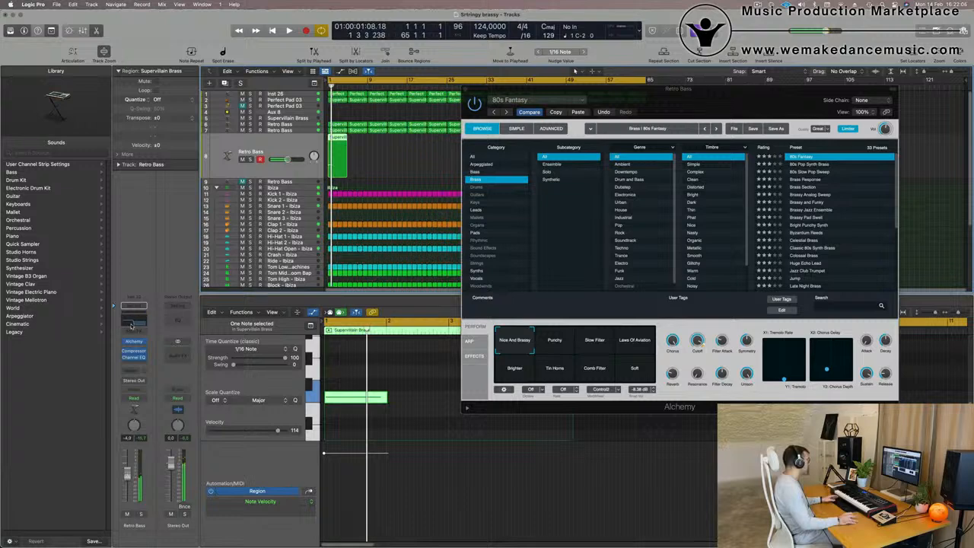
Open the duplicate track's Channel EQ to inspect it, then close it.
click(131, 324)
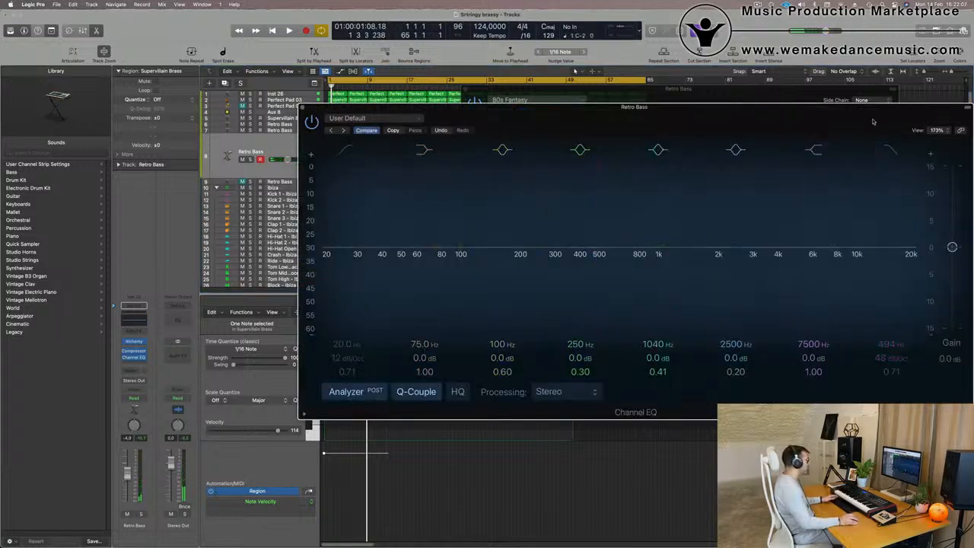
drag(302, 108, 215, 191)
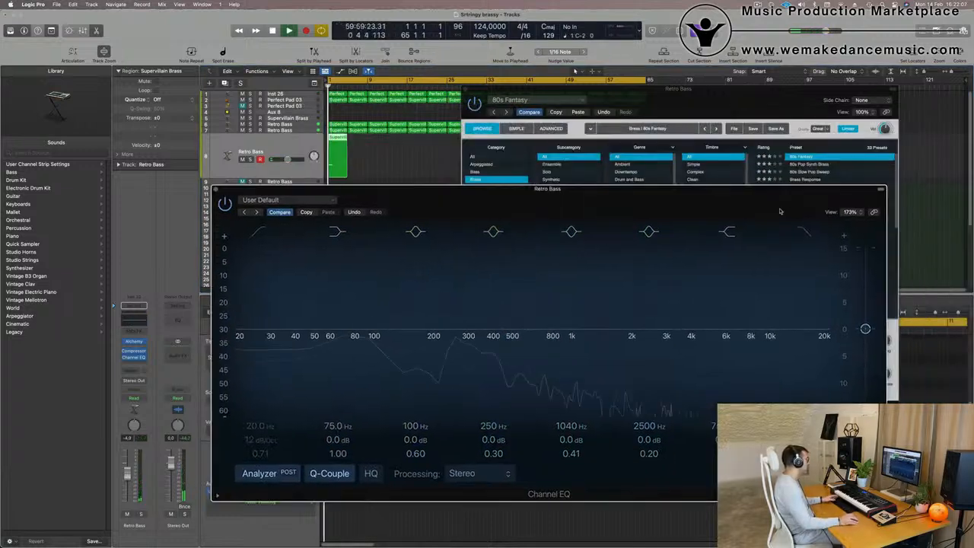
click(216, 189)
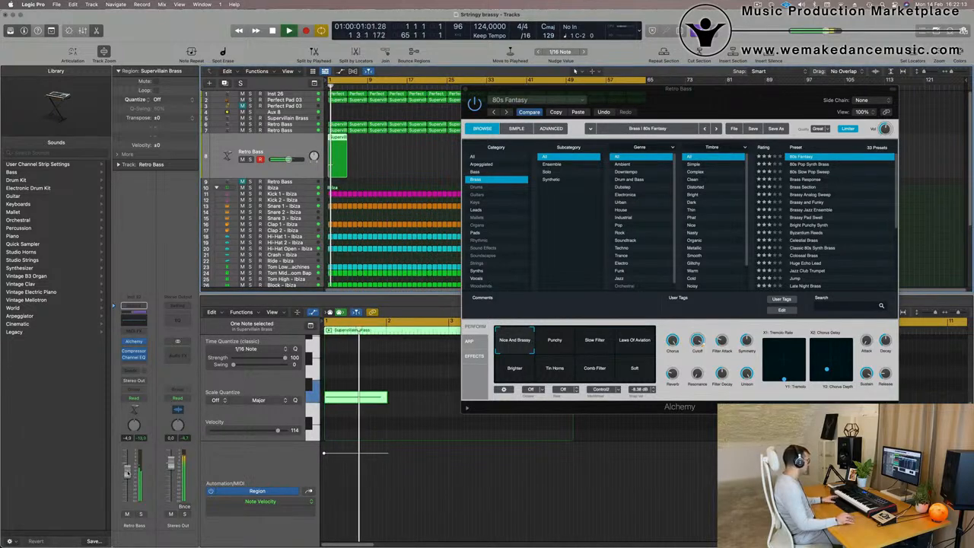
Load the Alchemy preset 80s Pop Synth Brass on the duplicate track and audition it.
click(140, 514)
click(140, 514)
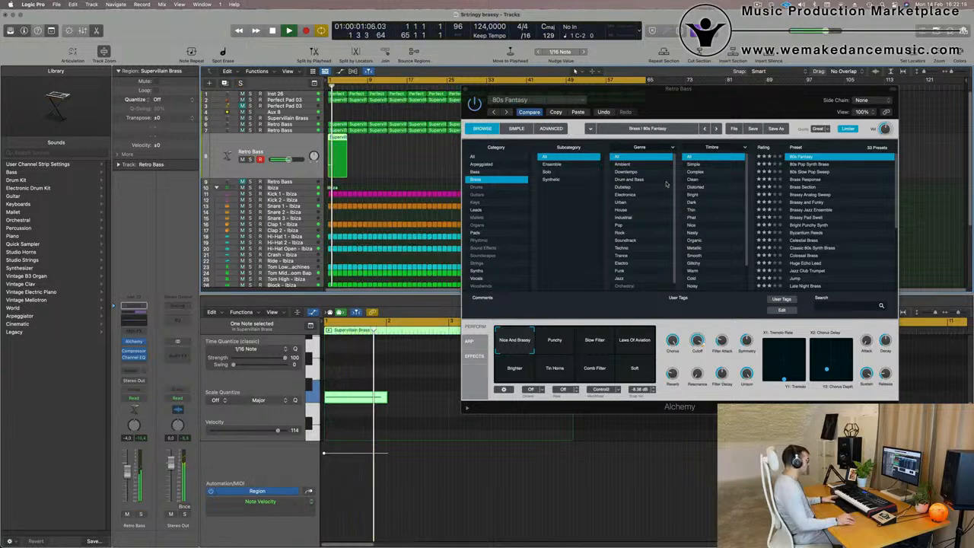
click(811, 165)
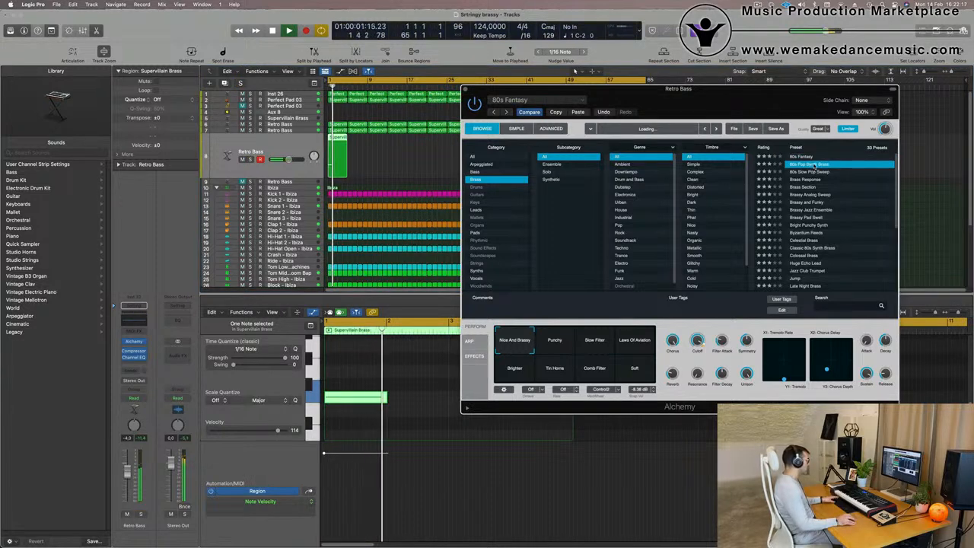
key(space)
drag(493, 301, 432, 310)
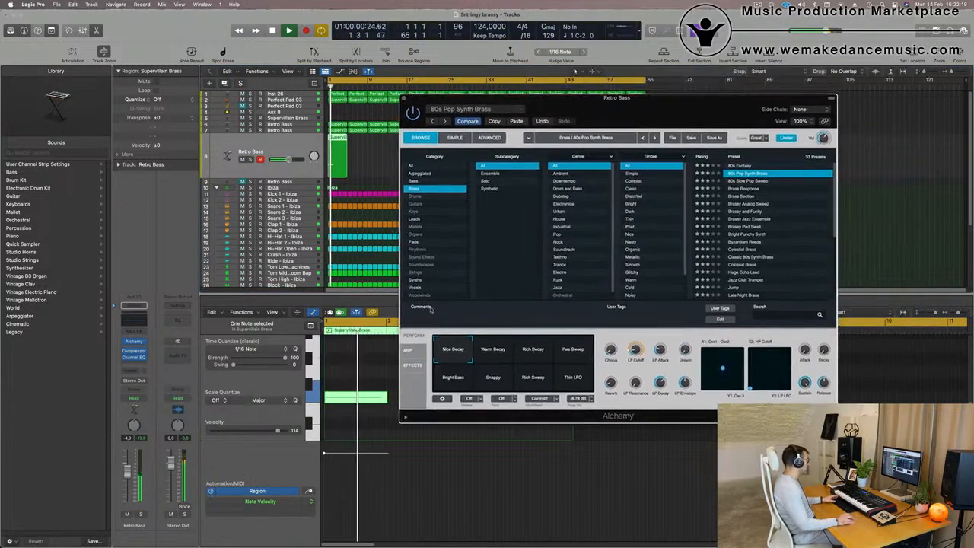
drag(127, 465, 128, 468)
key(Return)
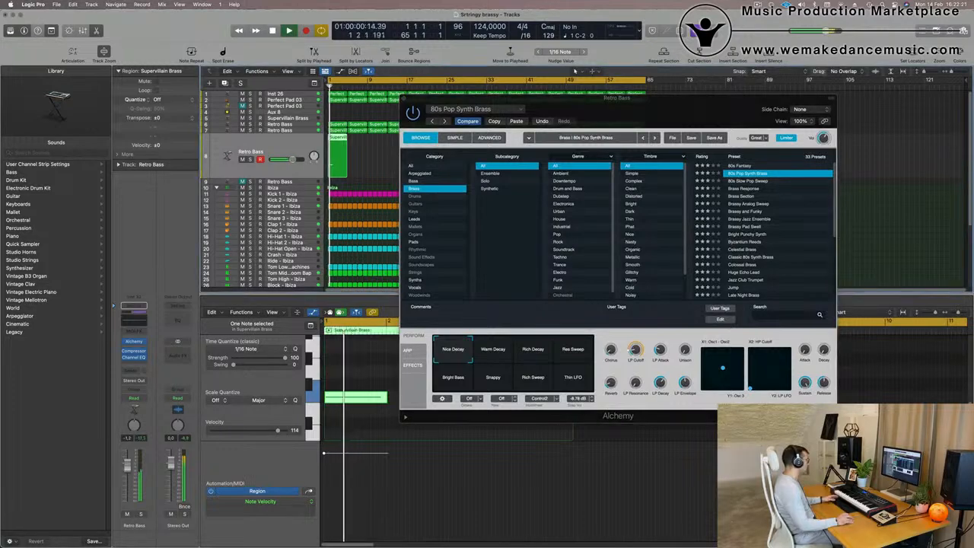
Load 80s Slow Pop Sweep and try its Mellow, Filter Wow and Unison perform pads.
click(743, 183)
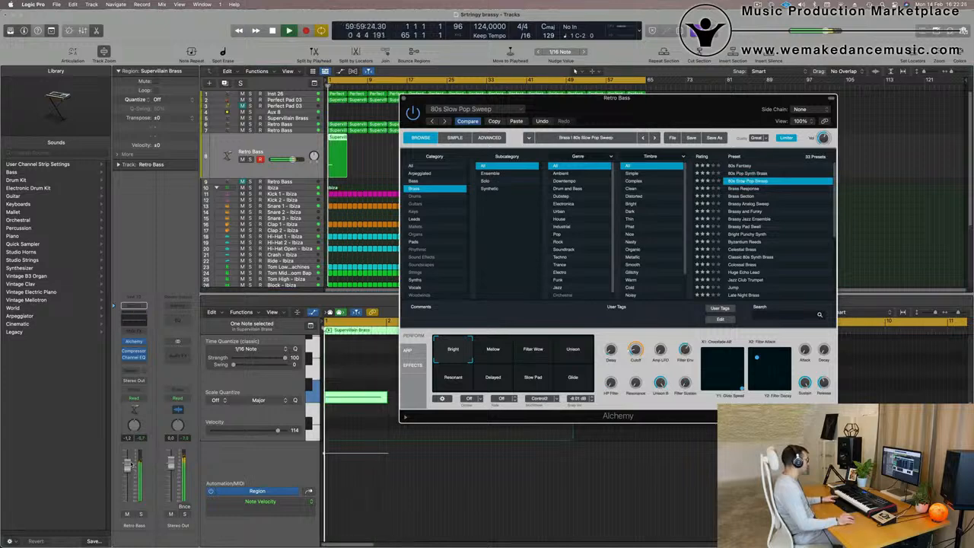
key(Return)
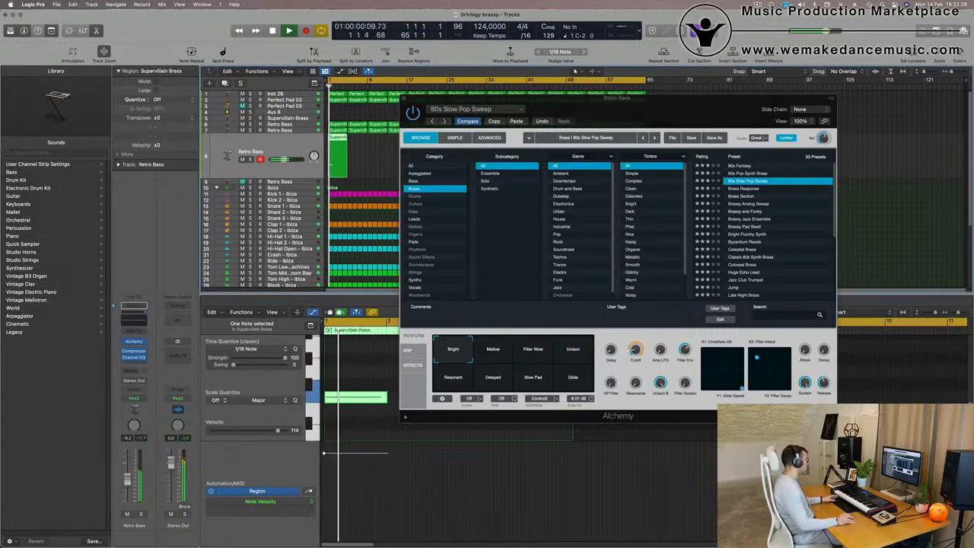
key(space)
click(494, 355)
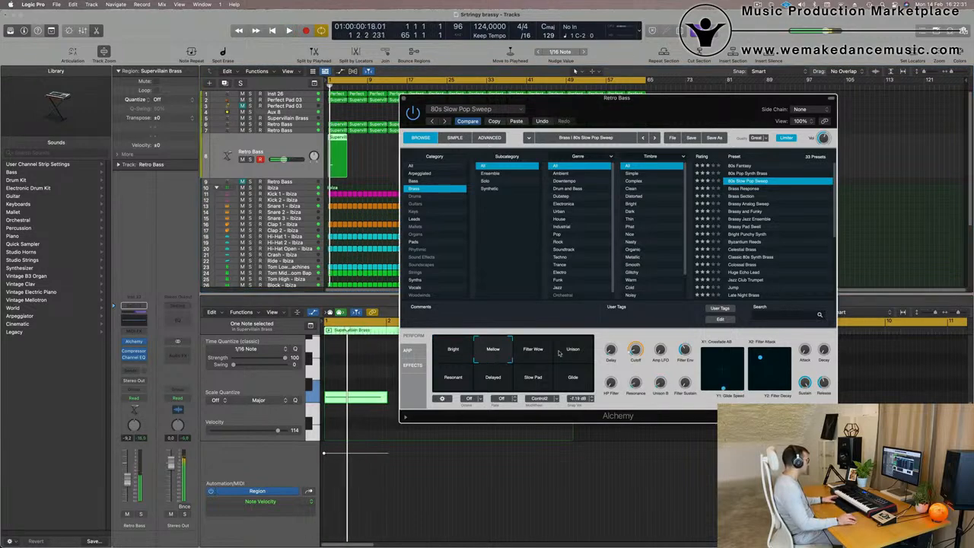
click(533, 352)
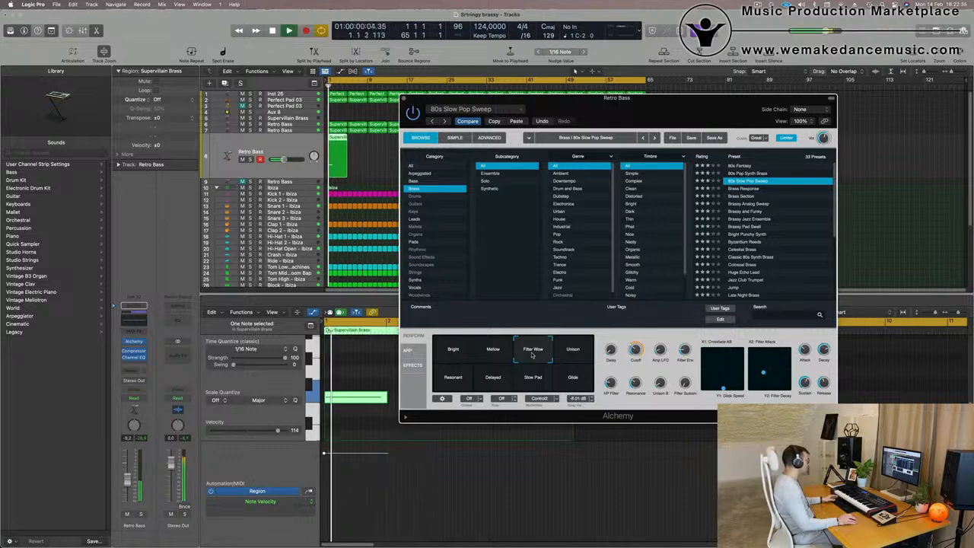
click(571, 355)
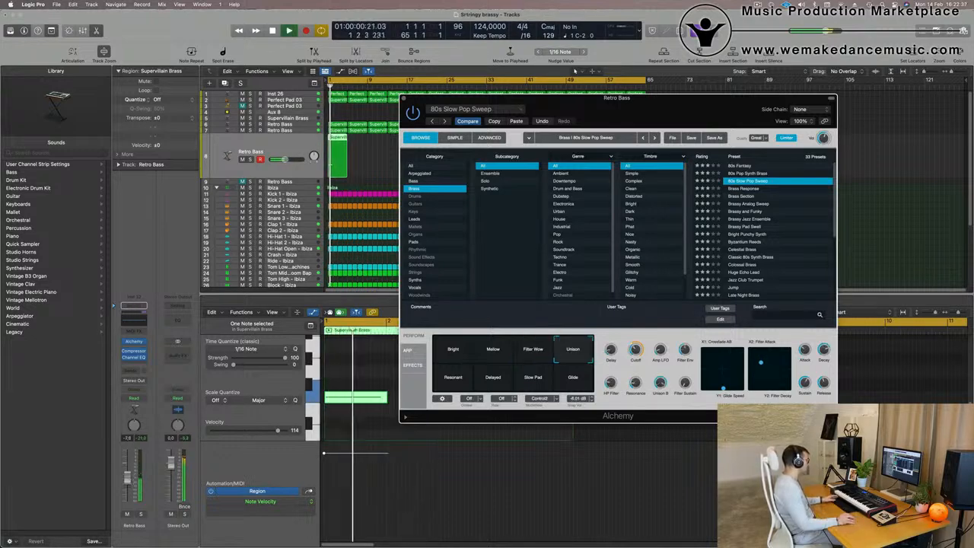
Try the Resonant, Delayed, Slow Pad and Glide perform pads during playback.
drag(284, 160, 288, 159)
key(space)
key(space)
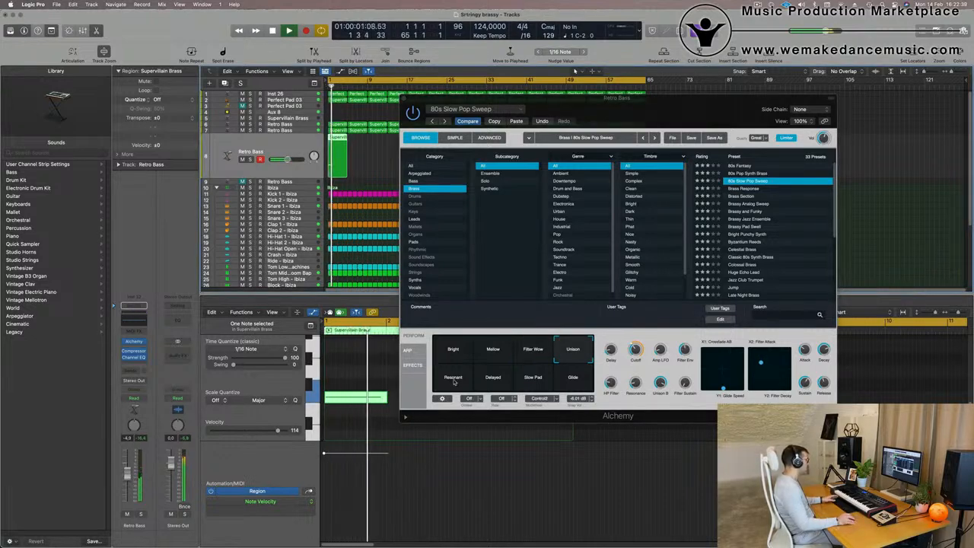
click(456, 380)
click(492, 383)
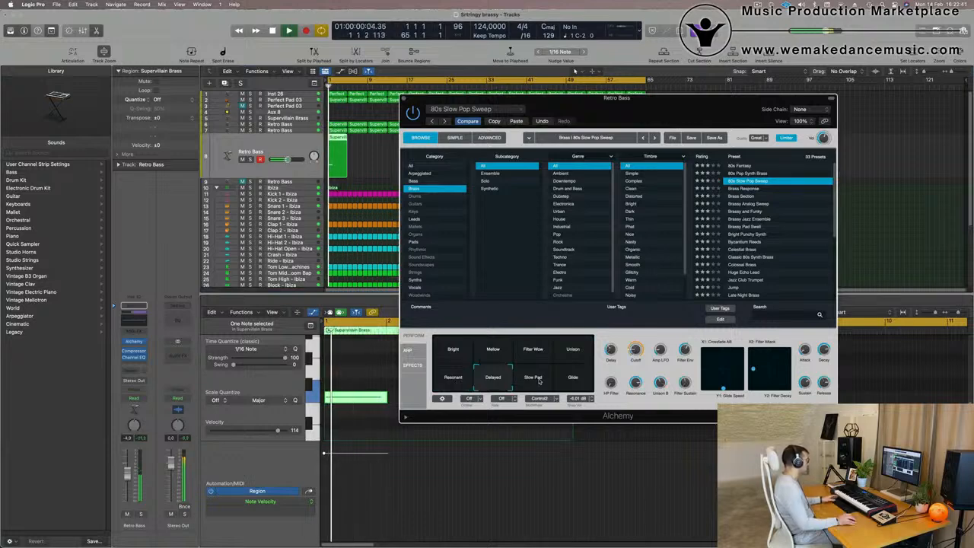
click(538, 383)
click(575, 383)
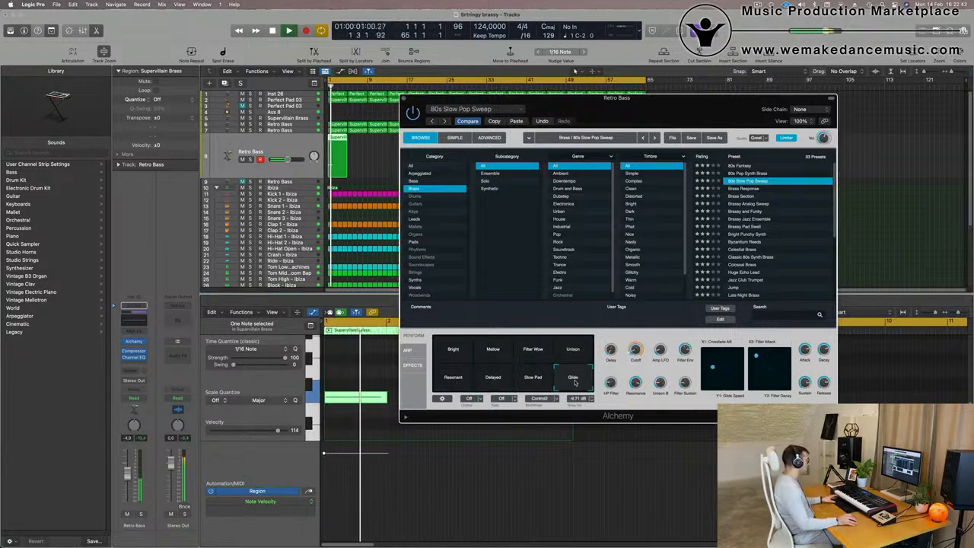
Audition the Brass Response and Brass Section presets, then load Brassy Analog Sweep.
click(745, 189)
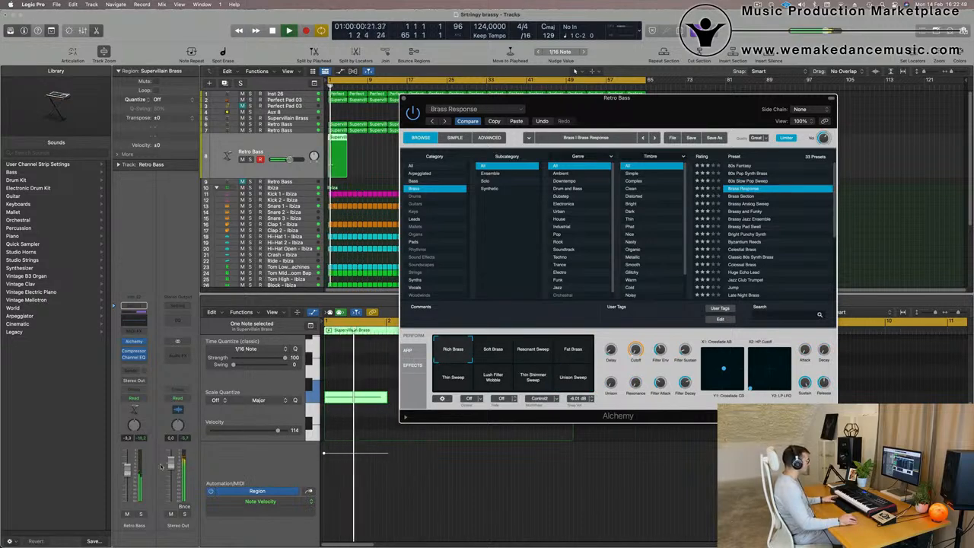
click(574, 351)
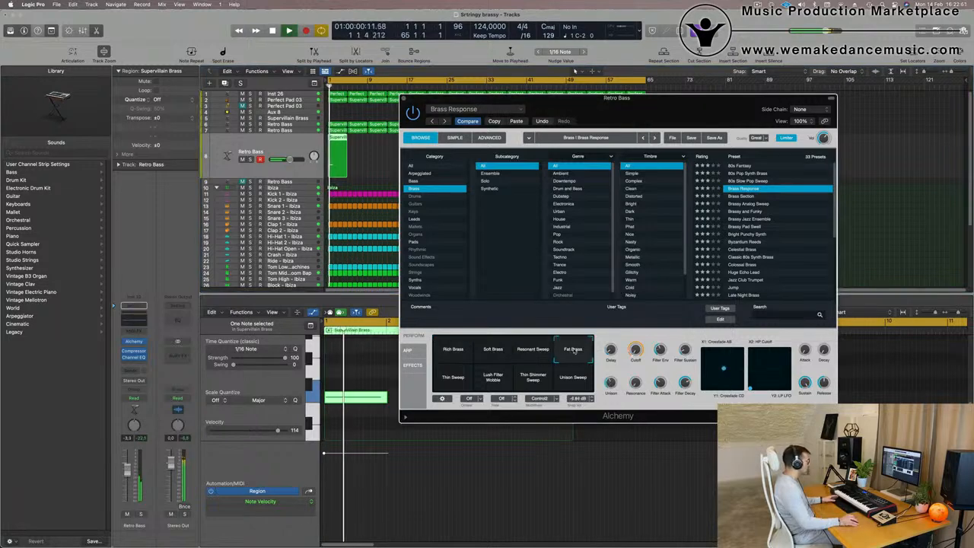
click(743, 196)
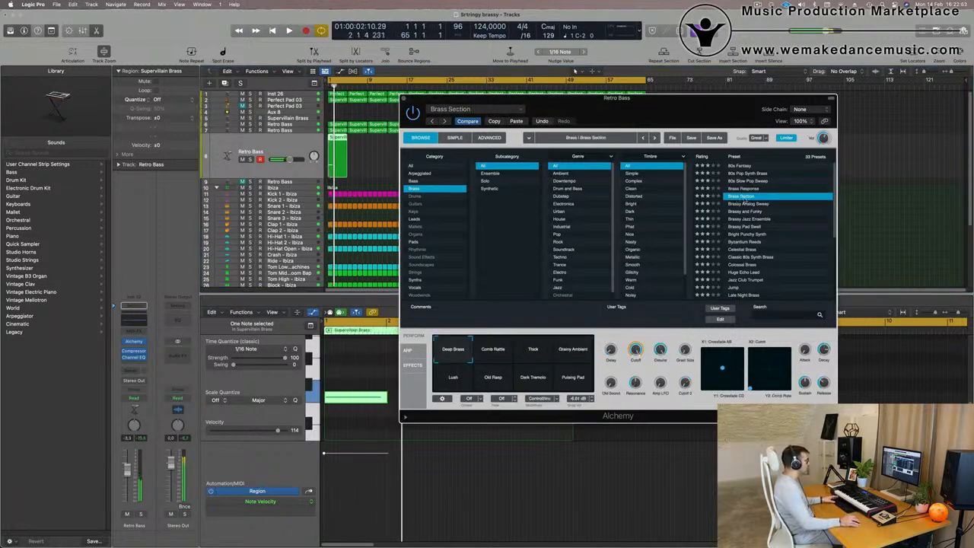
click(748, 204)
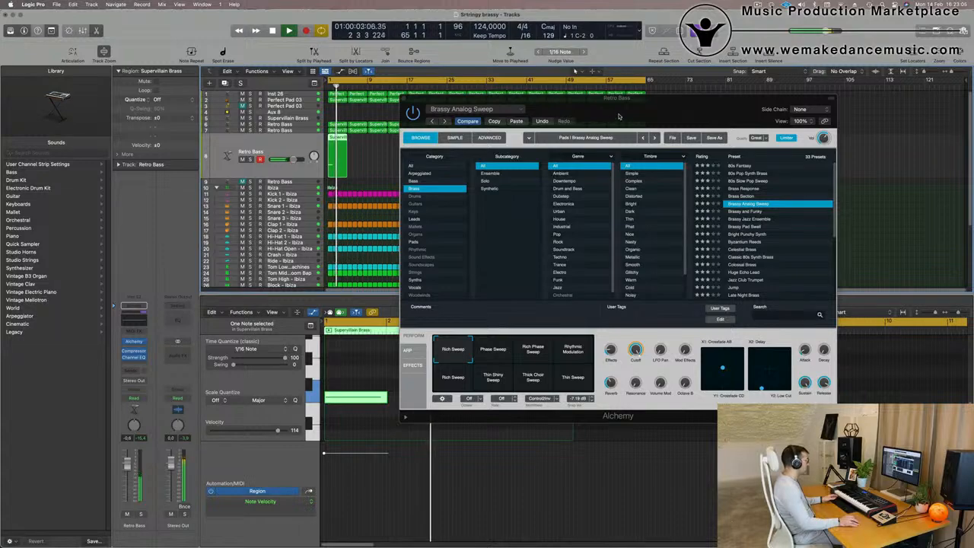
drag(619, 116, 438, 283)
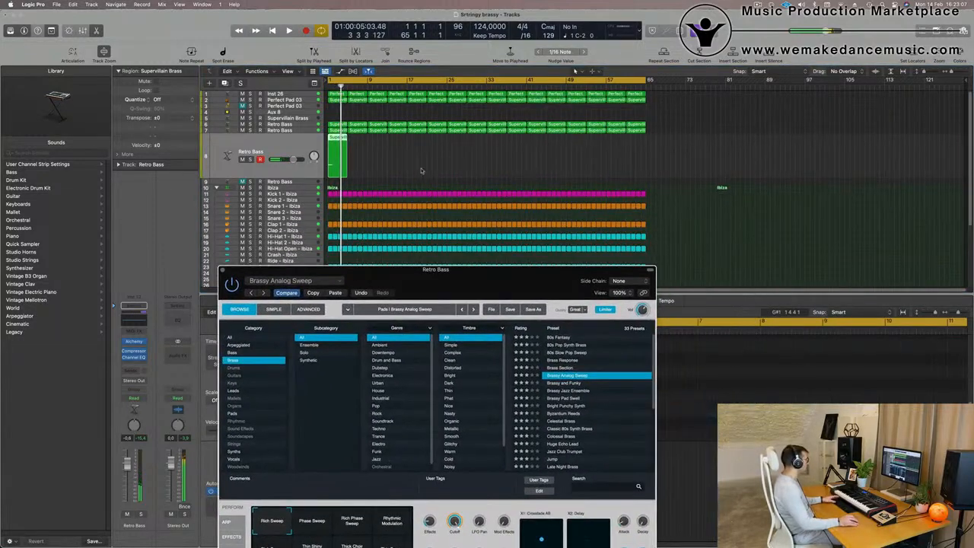
Fill the duplicate track with its region across the arrangement and close the Alchemy window.
click(290, 172)
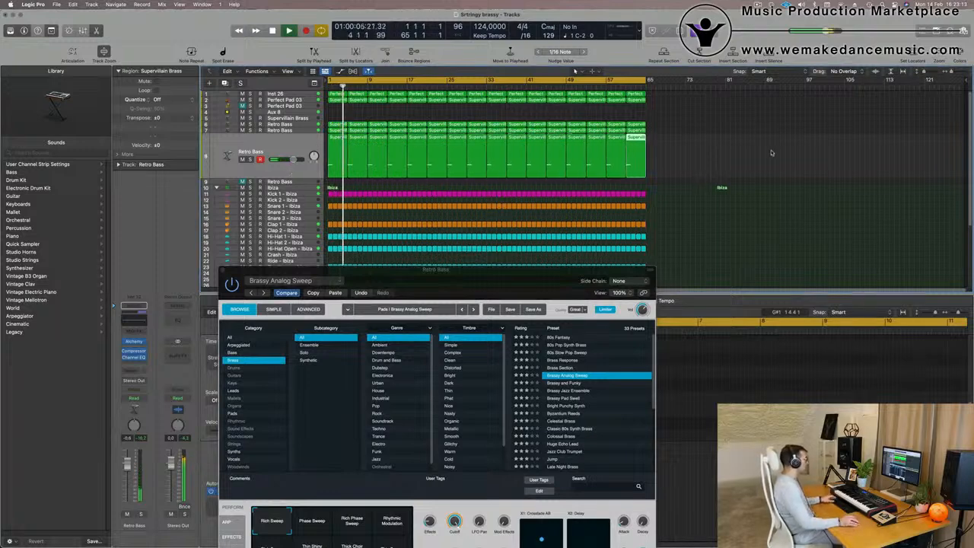
scroll(405, 174, down, 3)
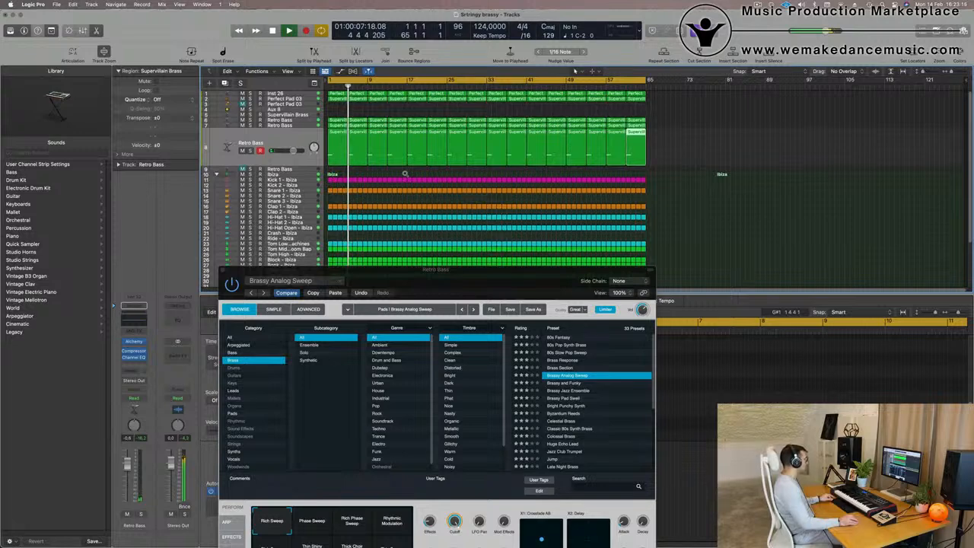
drag(358, 275, 329, 287)
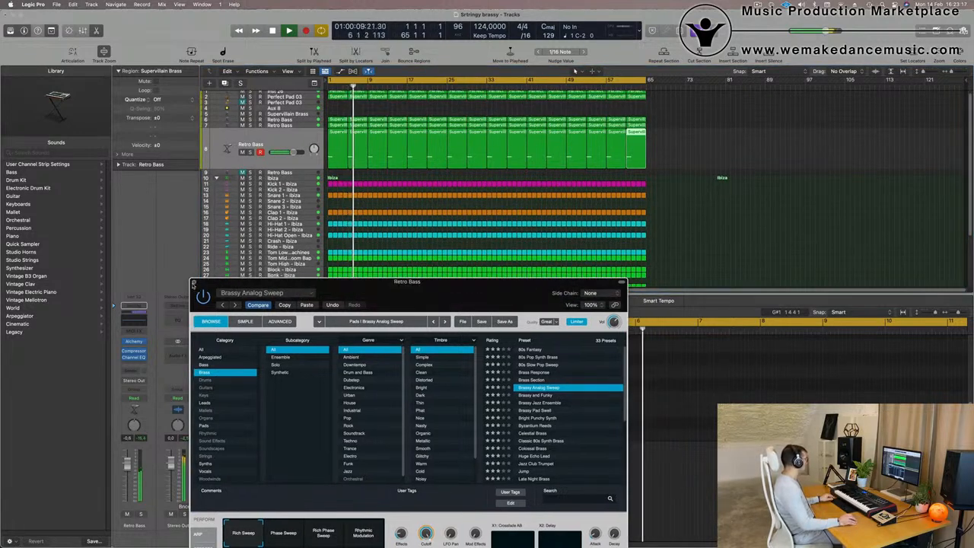
click(195, 283)
scroll(663, 225, up, 1)
scroll(664, 225, up, 2)
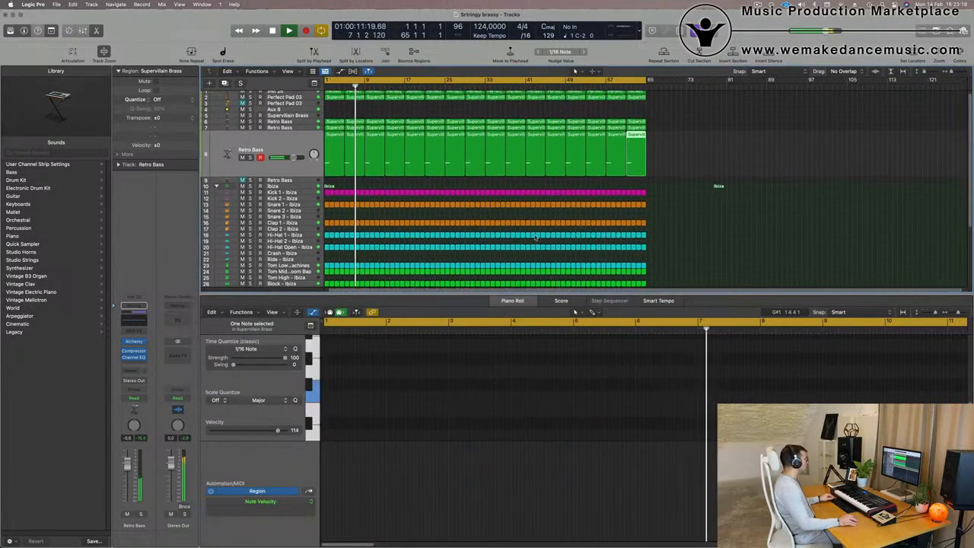
Select all regions in the arrangement and name and color them by their tracks.
key(super+a)
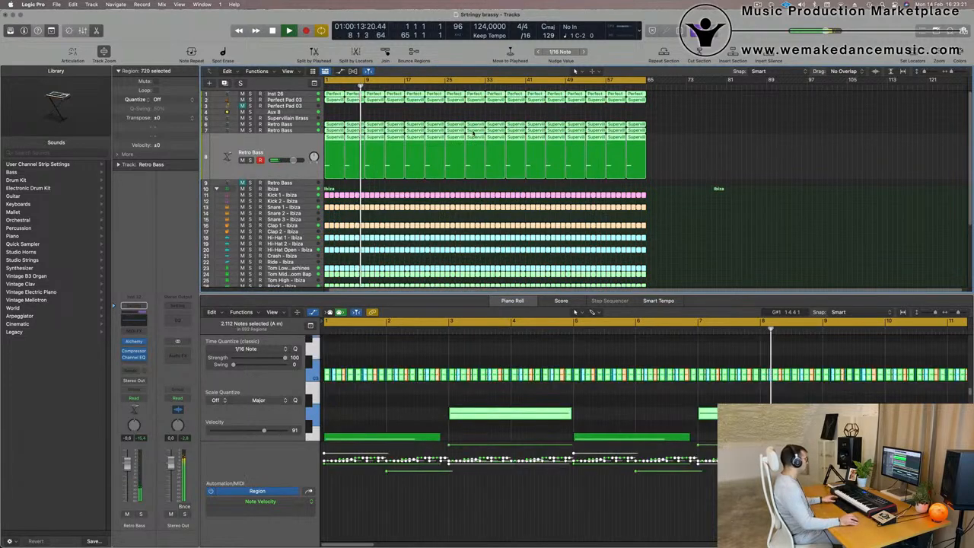
right_click(481, 126)
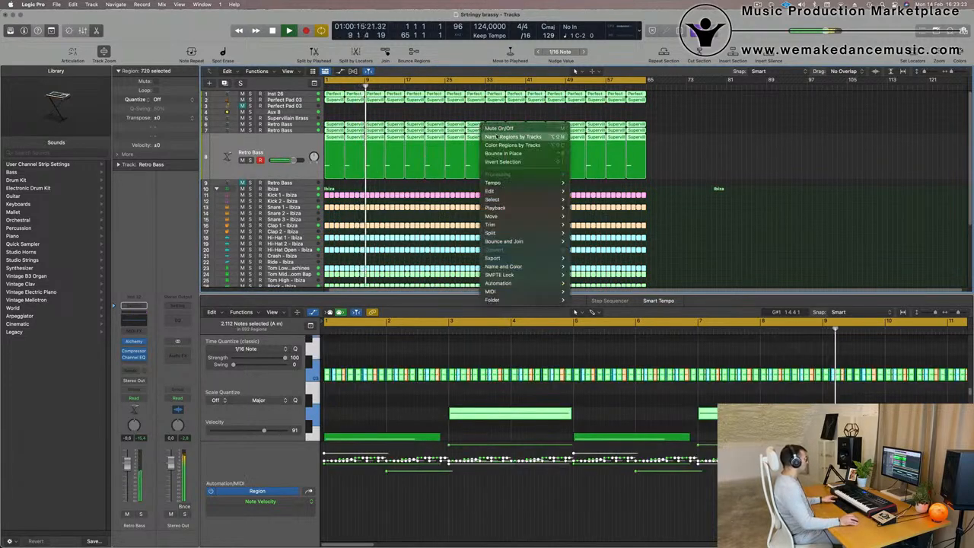
click(491, 136)
right_click(473, 125)
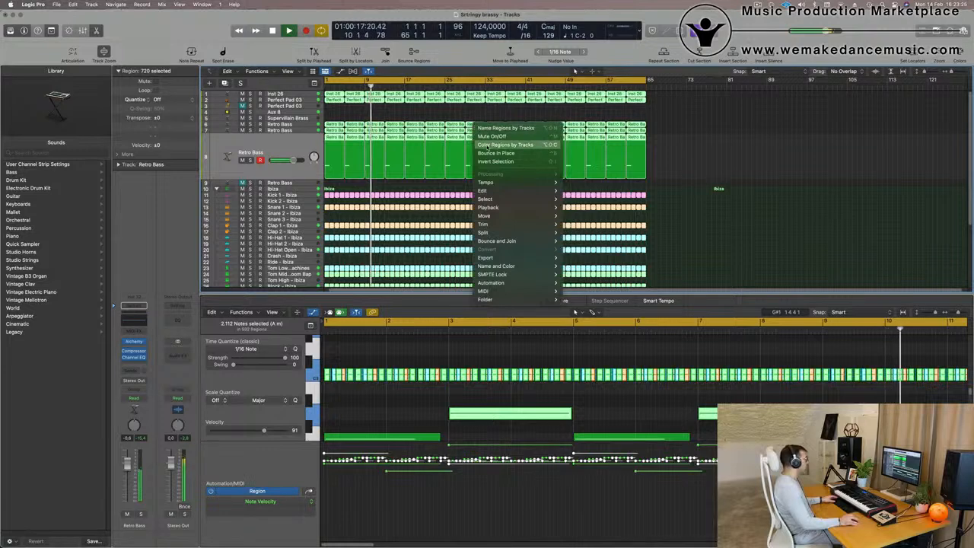
click(487, 144)
click(286, 146)
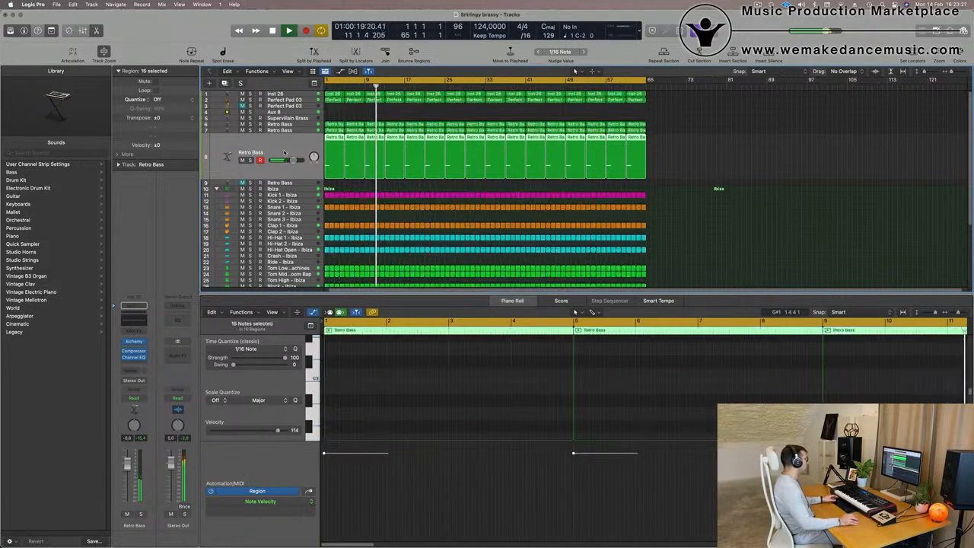
key(Return)
Rename the first track "Pad".
click(290, 95)
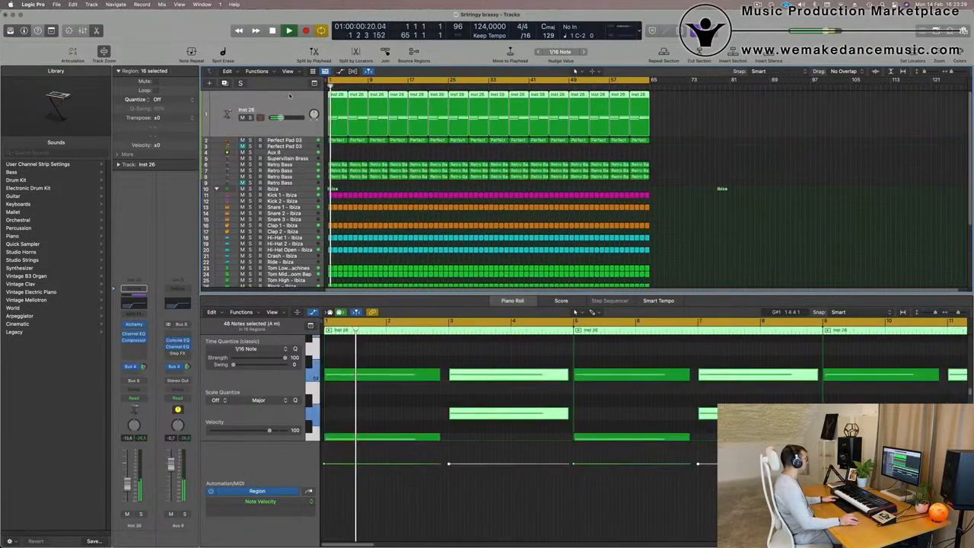
double_click(246, 111)
text(Pad)
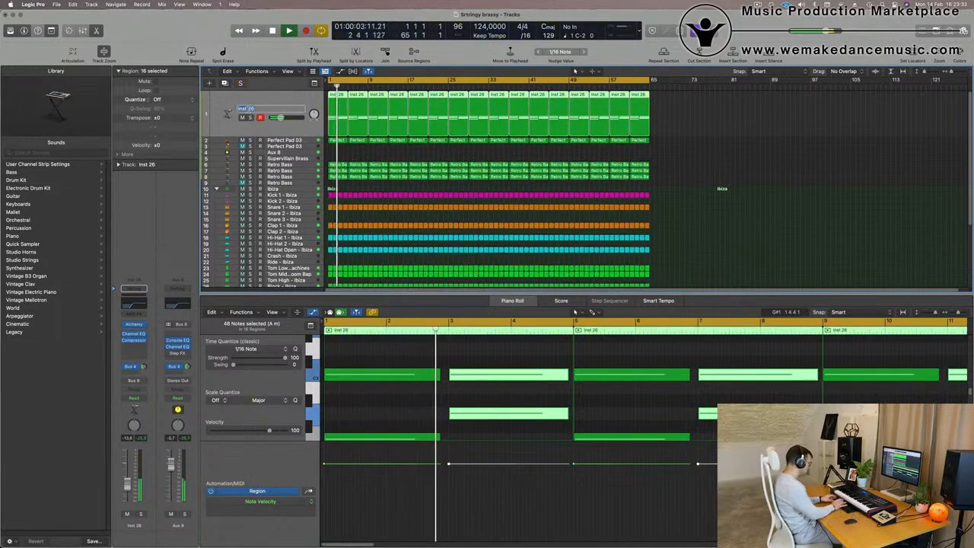
key(Return)
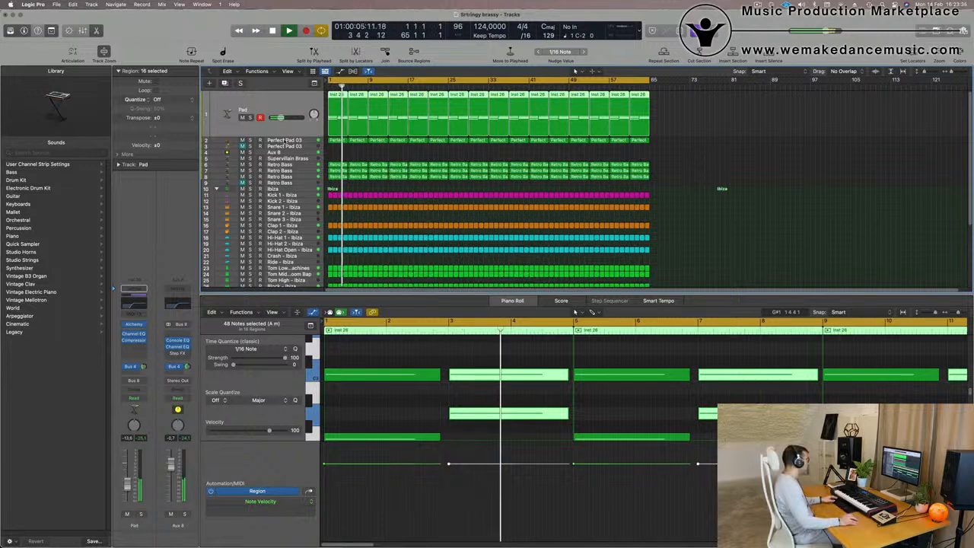
Rename the Perfect Pad 03 track "Strings".
click(262, 141)
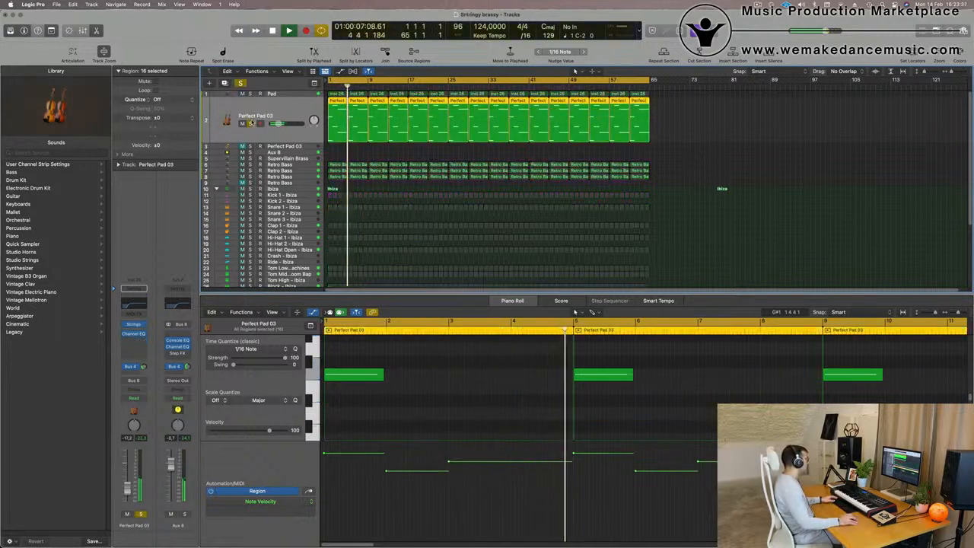
double_click(254, 115)
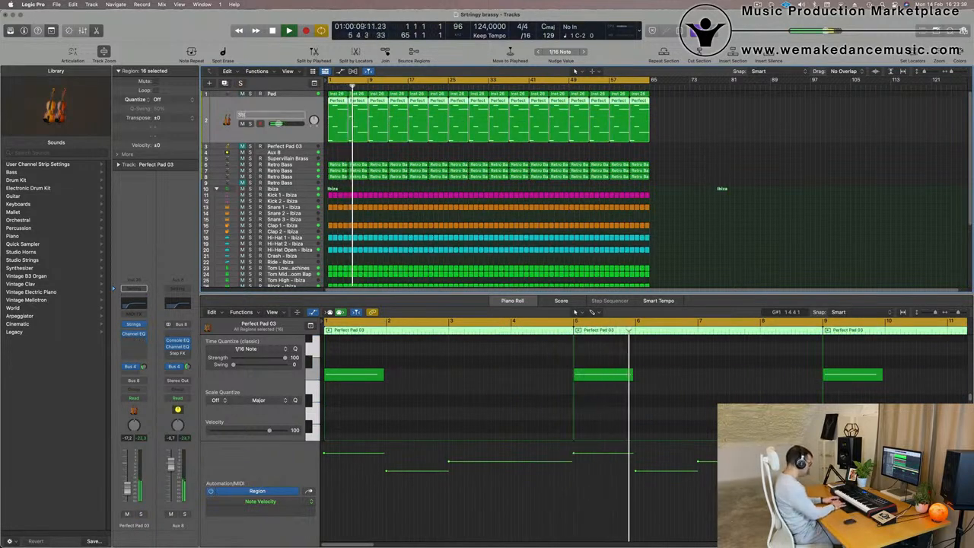
text(Strings)
key(Return)
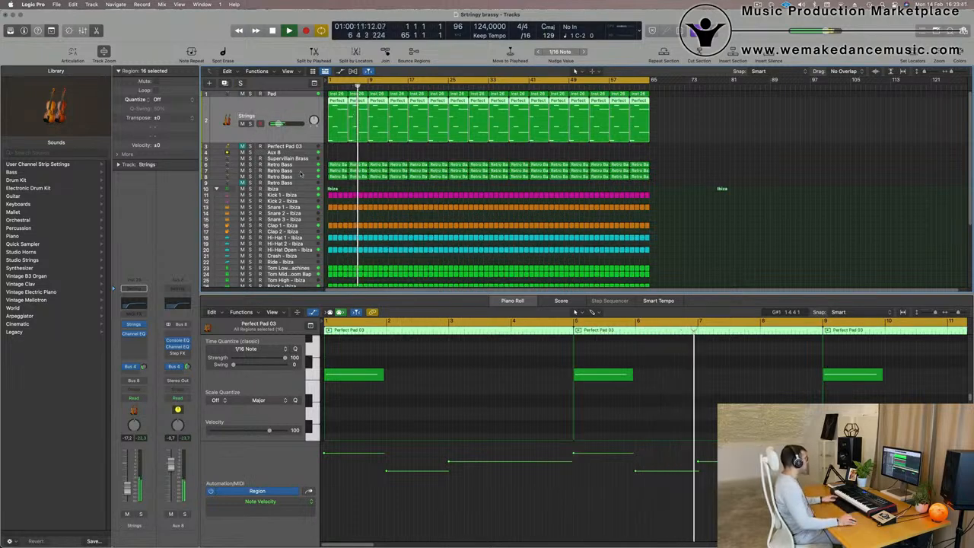
Solo the first Retro Bass track and rename it "Arp".
click(259, 164)
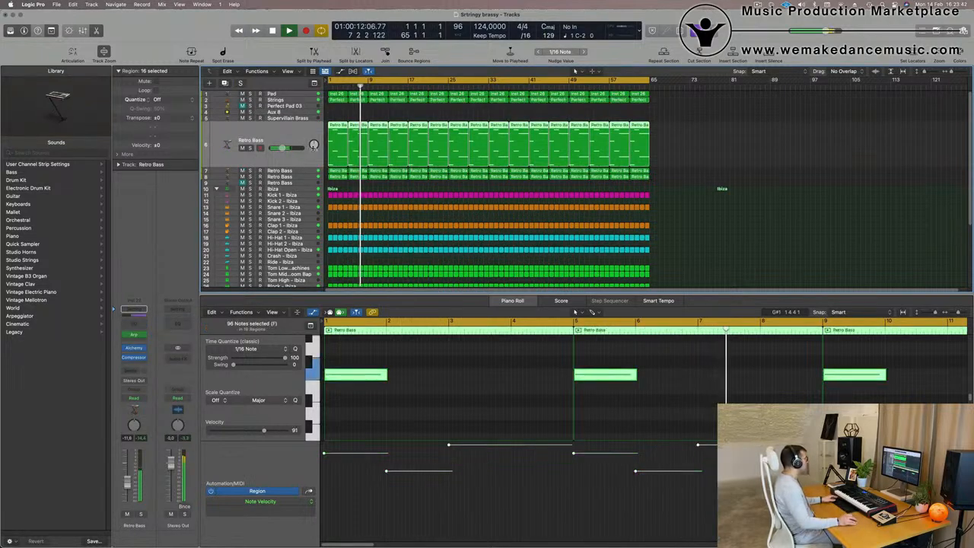
click(251, 148)
double_click(254, 140)
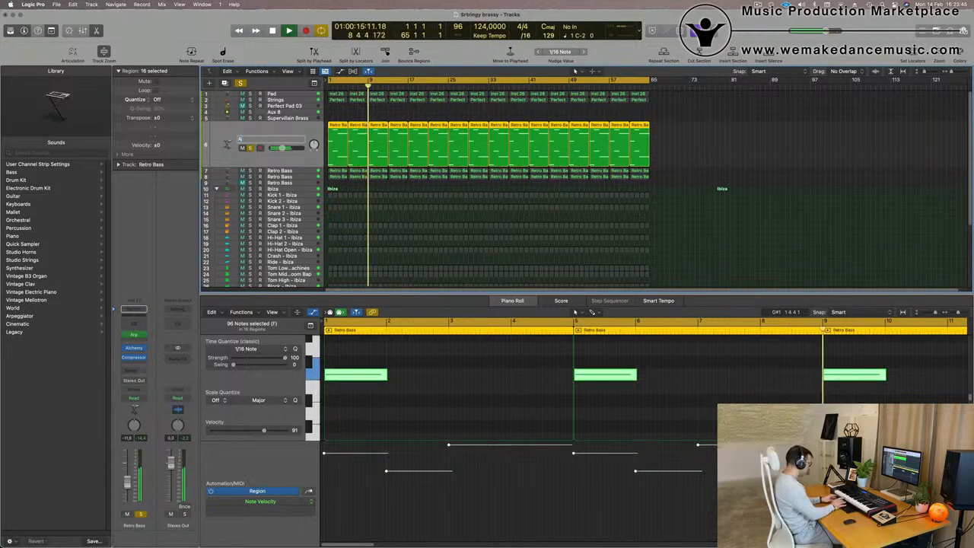
text(Arp)
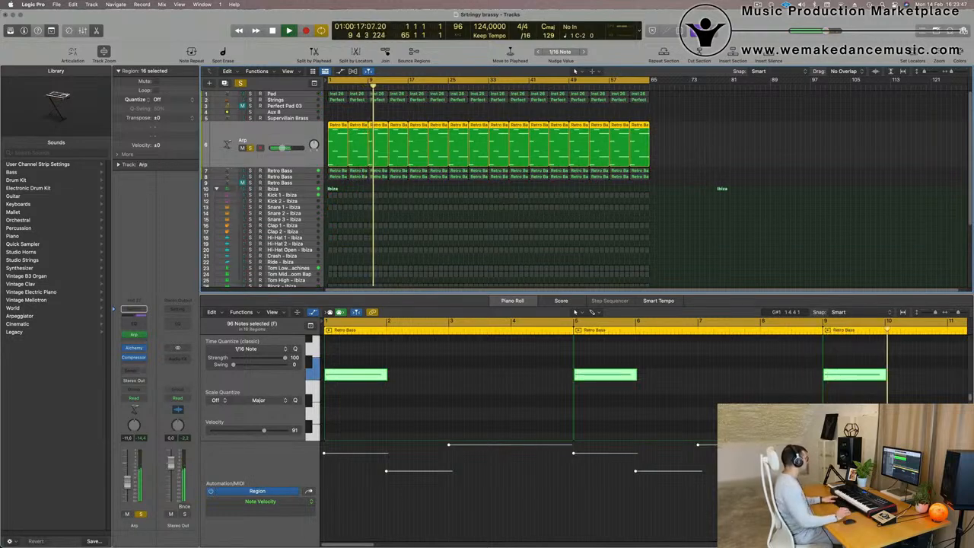
key(Return)
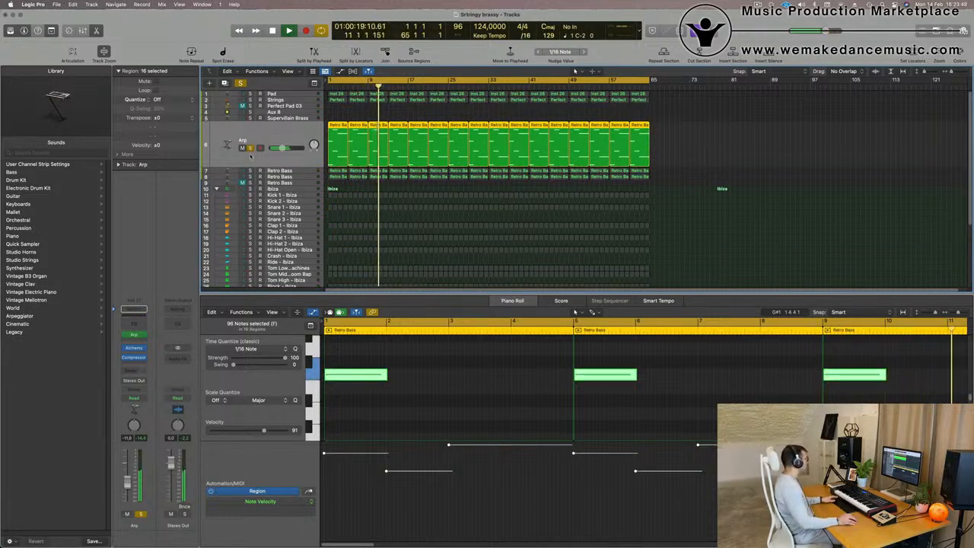
Rename the next Retro Bass track "Chunky moog bass" and audition it soloed during playback.
click(250, 148)
click(250, 172)
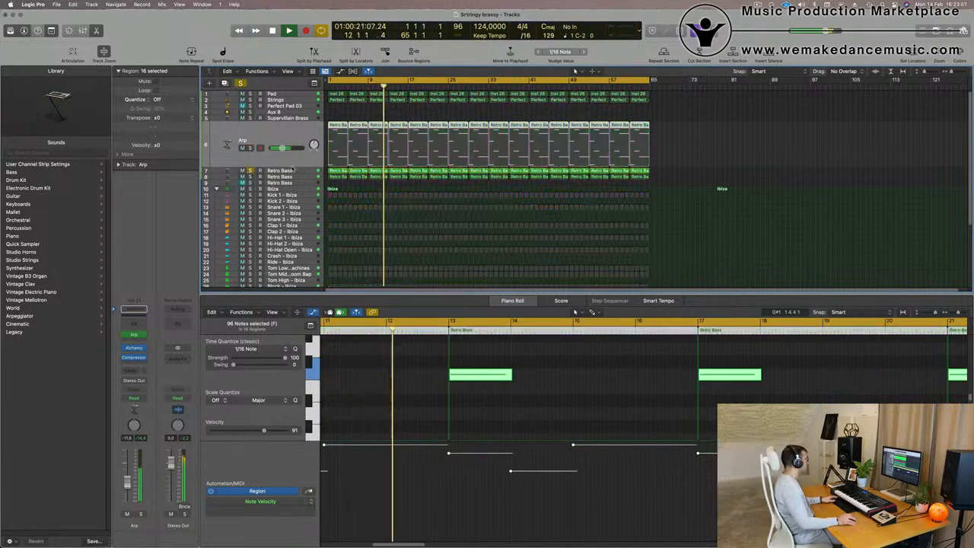
key(Down)
double_click(251, 147)
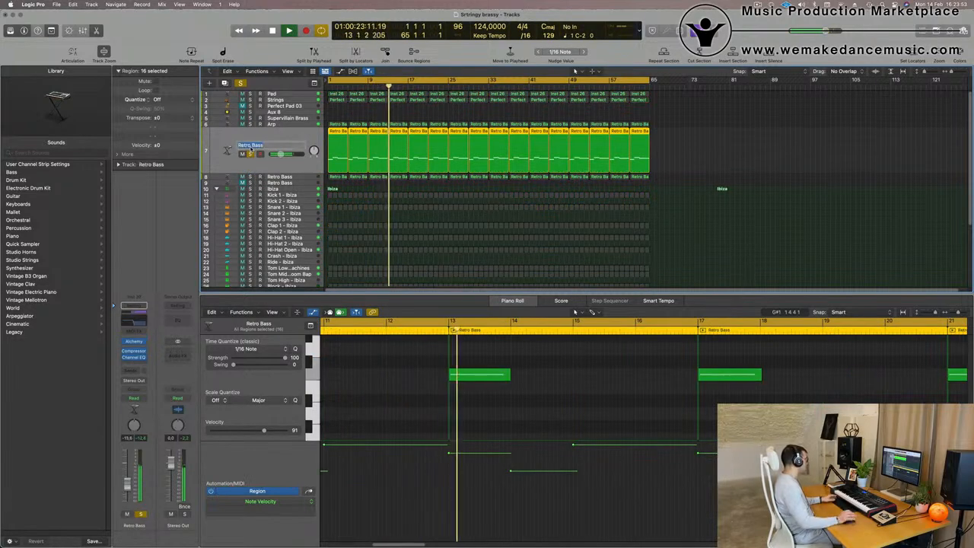
text(Chu)
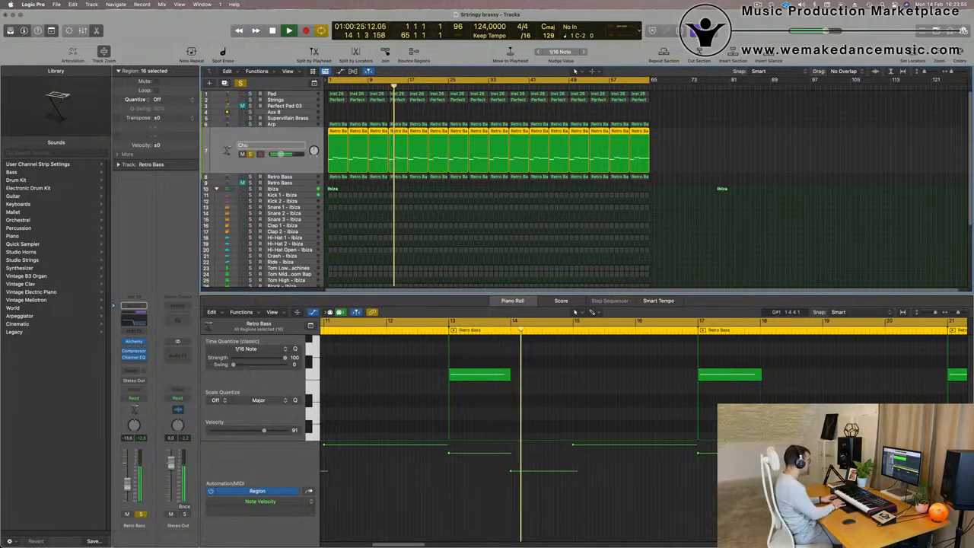
text(nk)
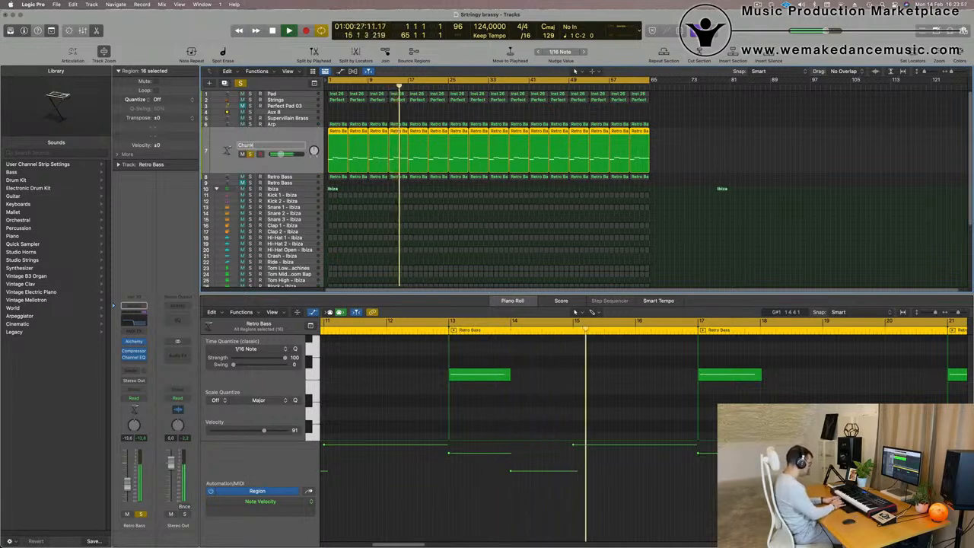
text(y moog bass)
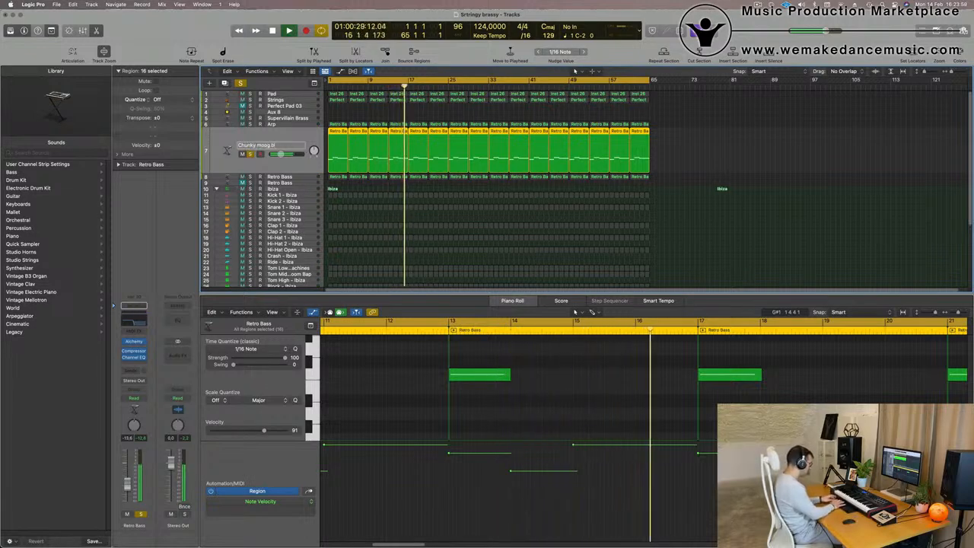
key(Return)
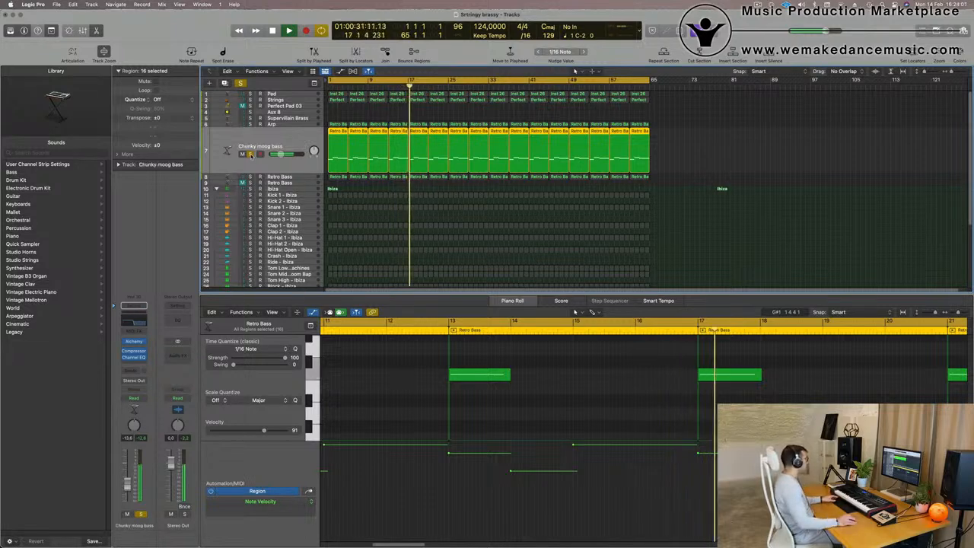
click(251, 154)
key(space)
key(space)
Rename the following Retro Bass track "Brass Add" and audition it during playback.
click(301, 178)
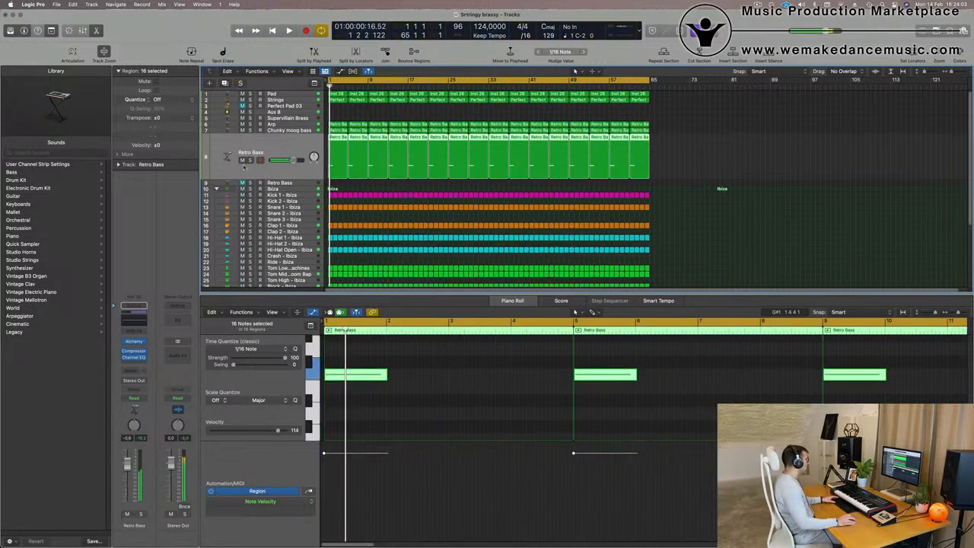
click(250, 160)
click(250, 160)
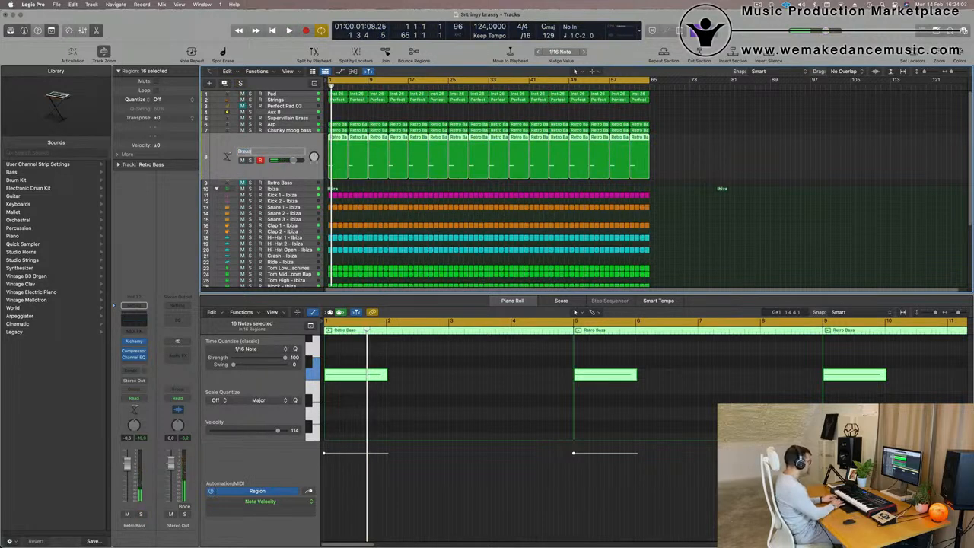
key(space)
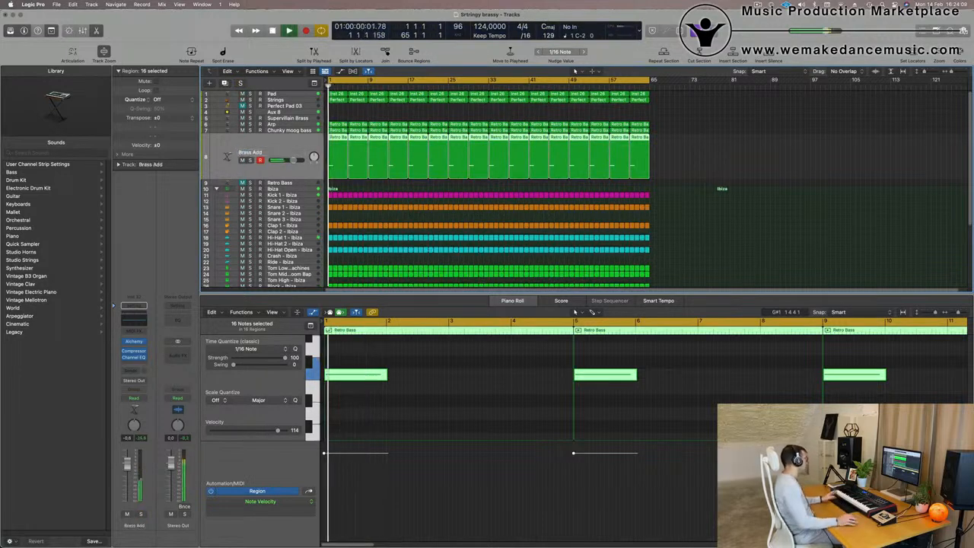
key(space)
key(space)
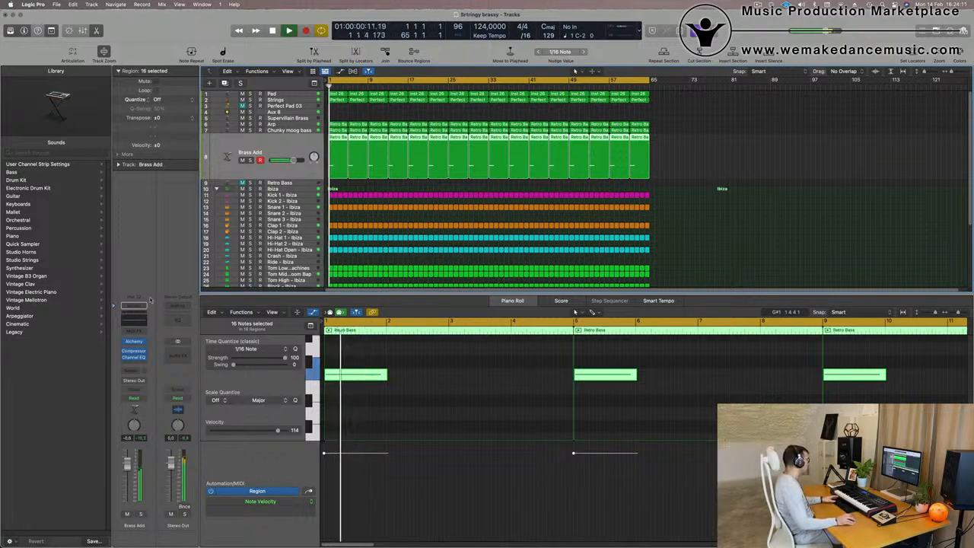
key(space)
Open Brass Add's Channel EQ and enable a low cut at 150 Hz, 12 dB/Oct.
click(138, 320)
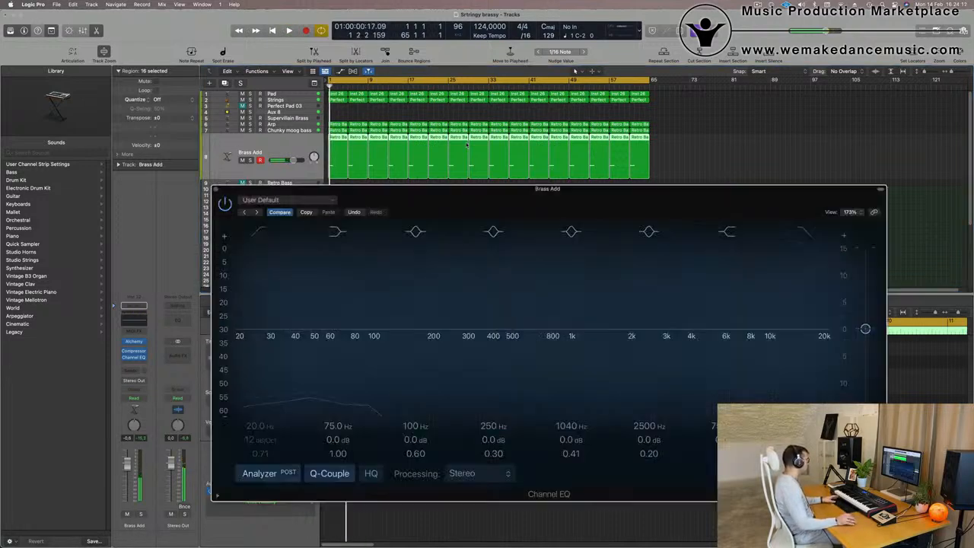
click(262, 231)
drag(270, 307, 476, 275)
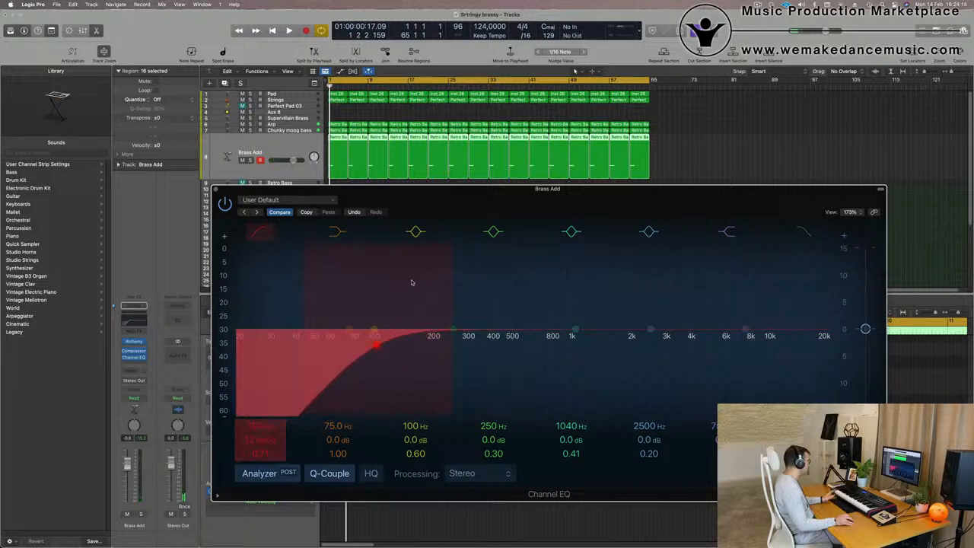
key(space)
drag(380, 344, 415, 347)
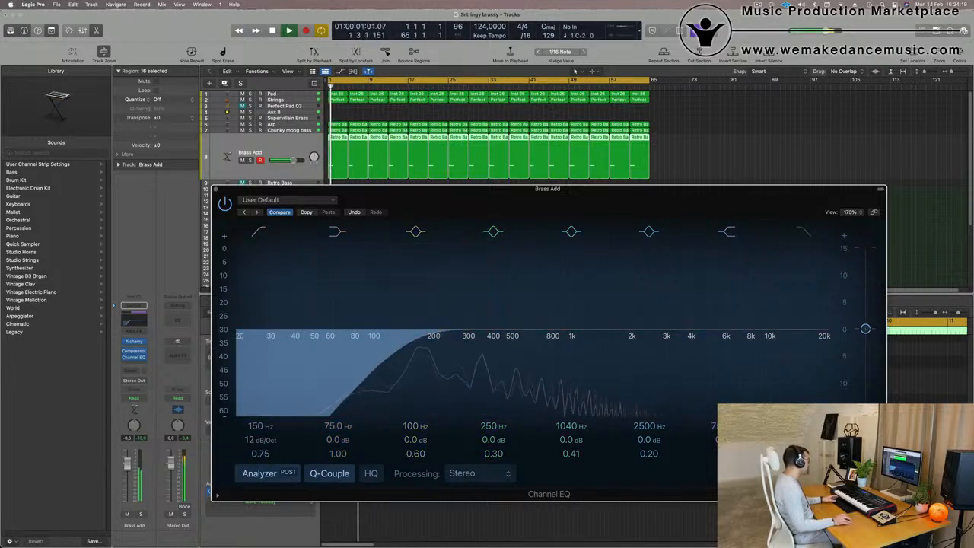
drag(447, 196, 812, 69)
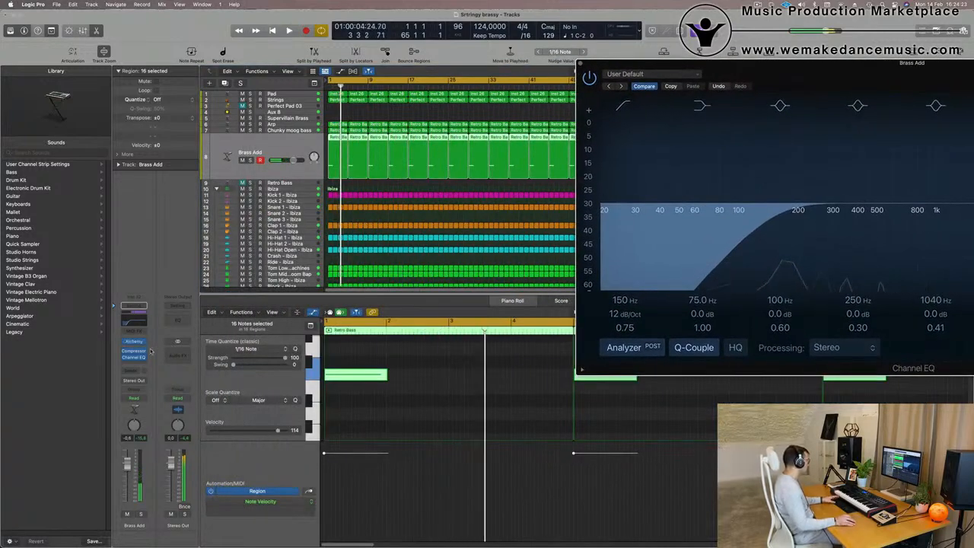
Add a send from Brass Add to Bus 4 (Aux 4) and raise its send level.
click(134, 371)
mouse_move(133, 390)
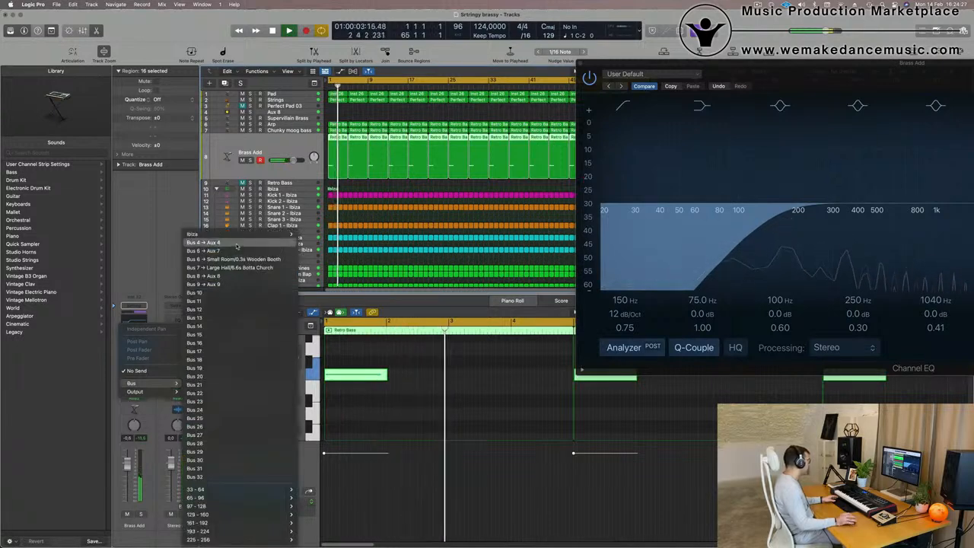
click(236, 243)
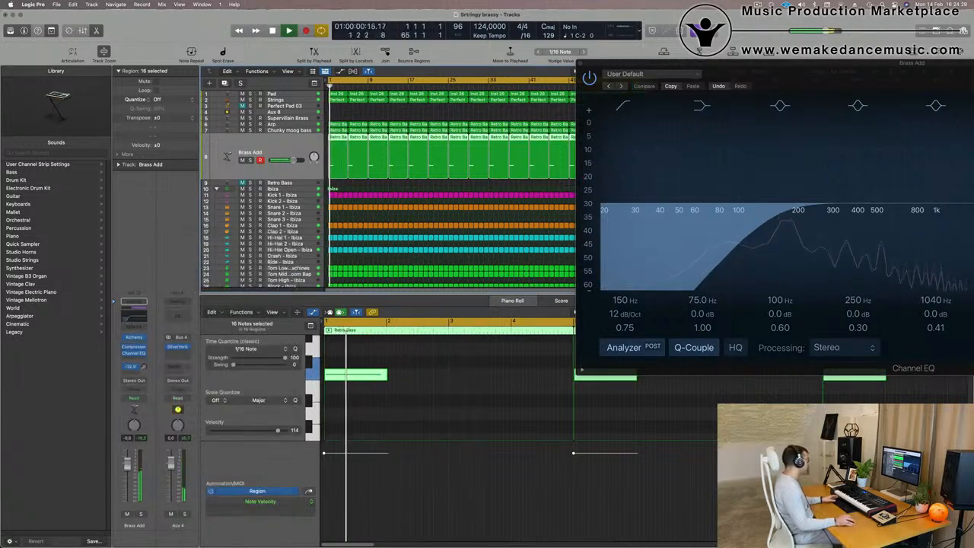
drag(145, 367, 146, 340)
key(Return)
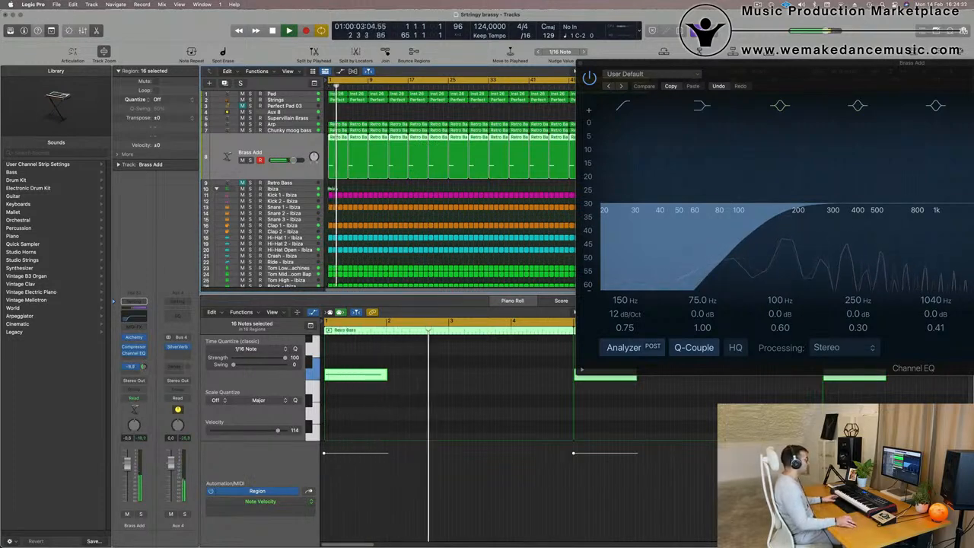
Raise the brass low-cut frequency further in the Channel EQ and close the EQ window.
drag(761, 64, 257, 191)
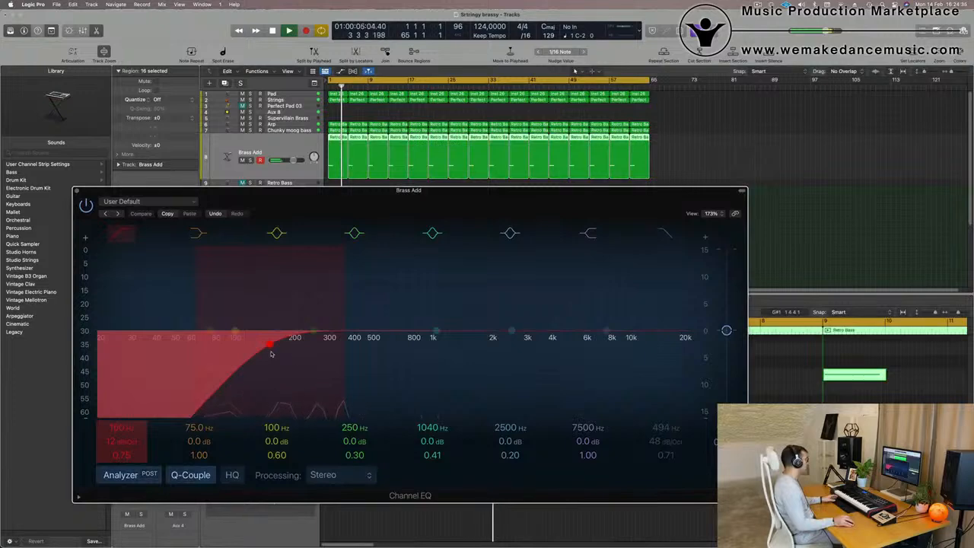
drag(271, 353, 314, 350)
click(76, 191)
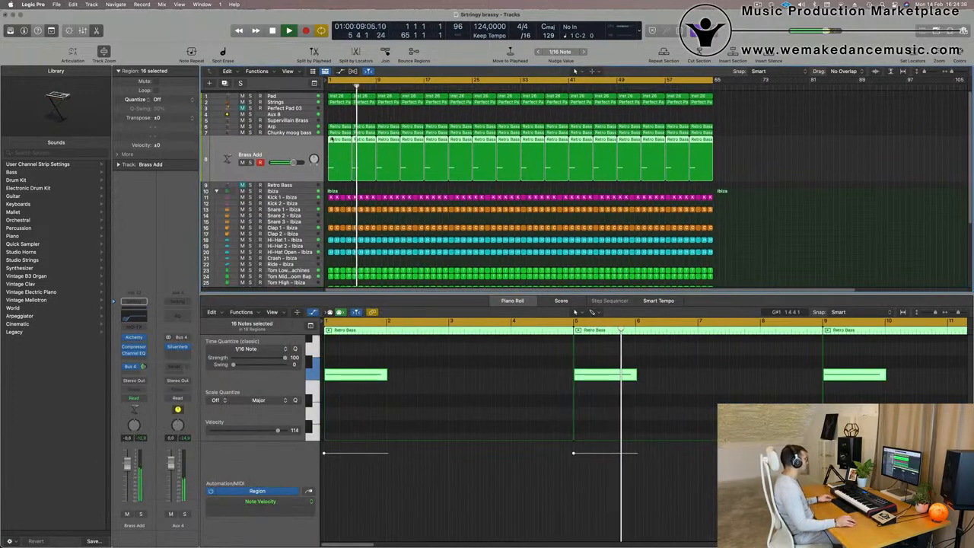
key(super+Right)
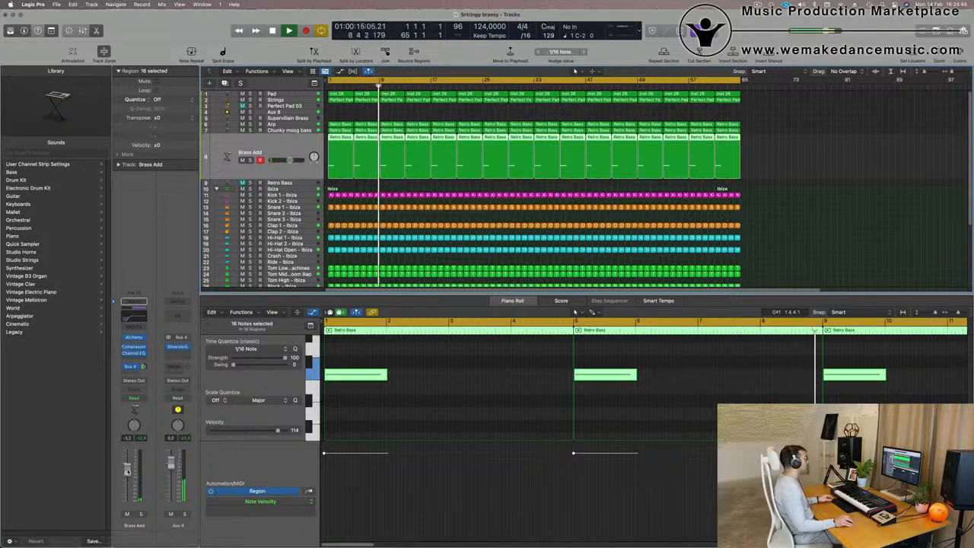
key(super+Left)
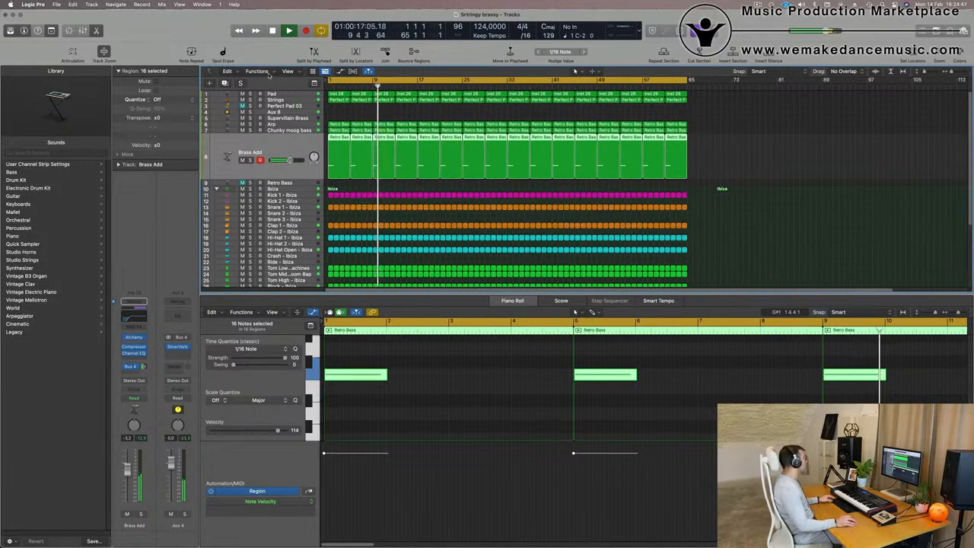
Turn on the secondary ruler in the Tracks area to show time alongside bars.
click(287, 71)
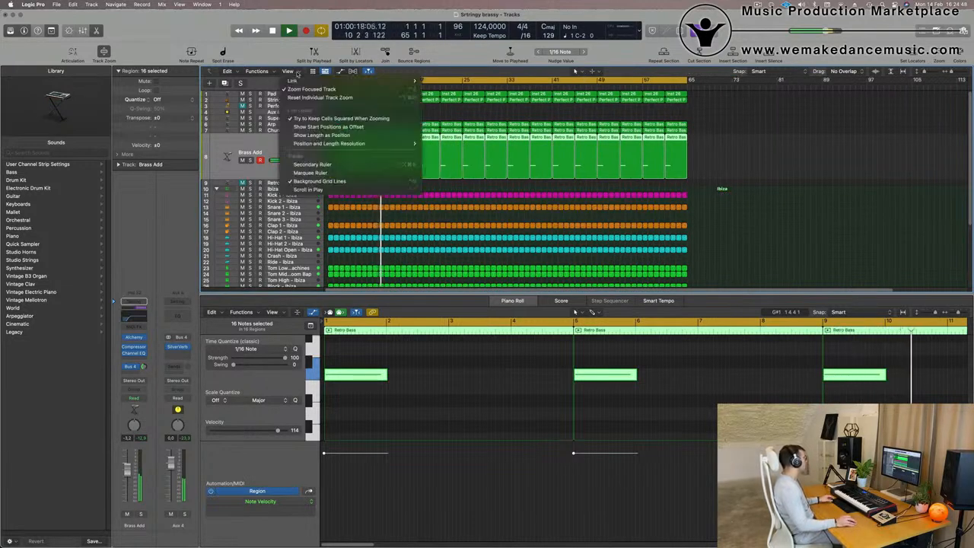
click(311, 164)
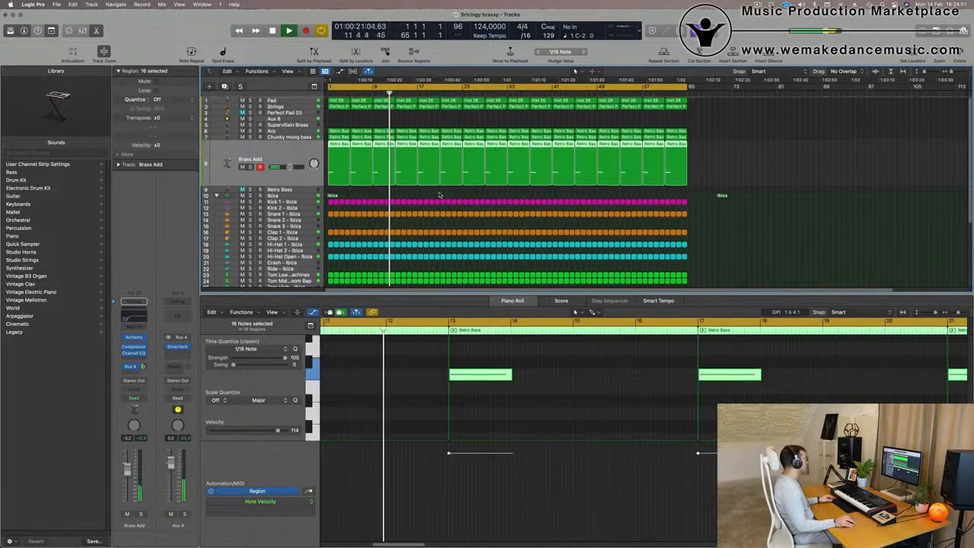
Adjust the arrangement zoom and playhead position, then play the project from the start.
key(super+Right)
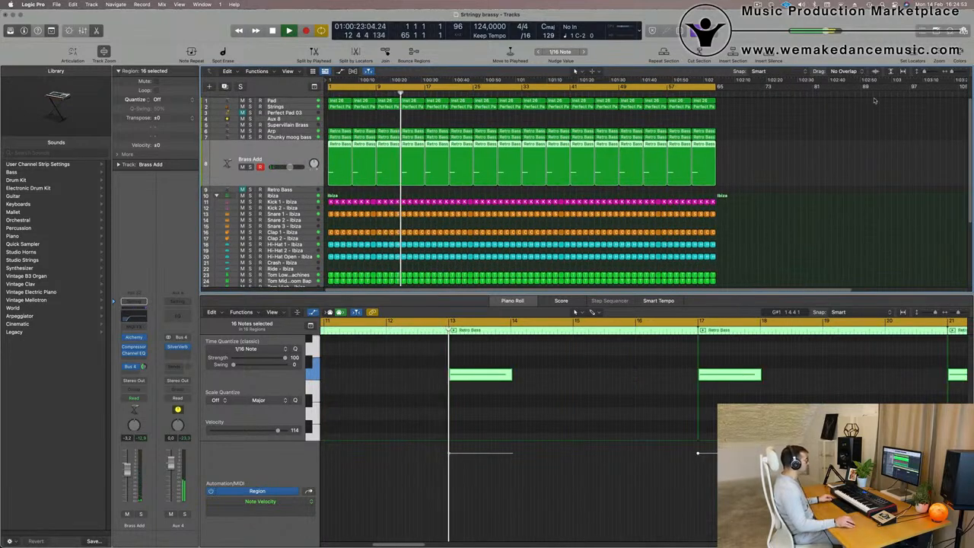
key(super+Left)
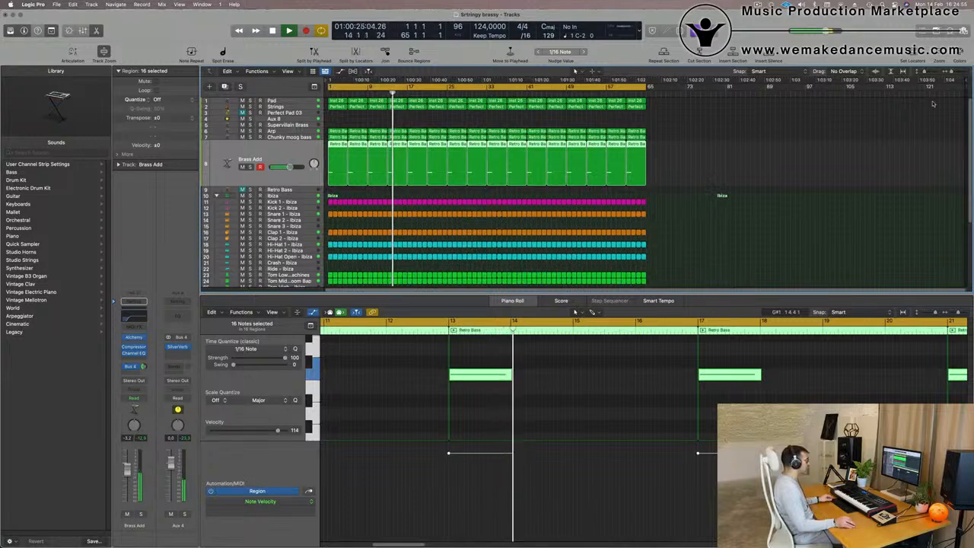
drag(827, 98, 662, 97)
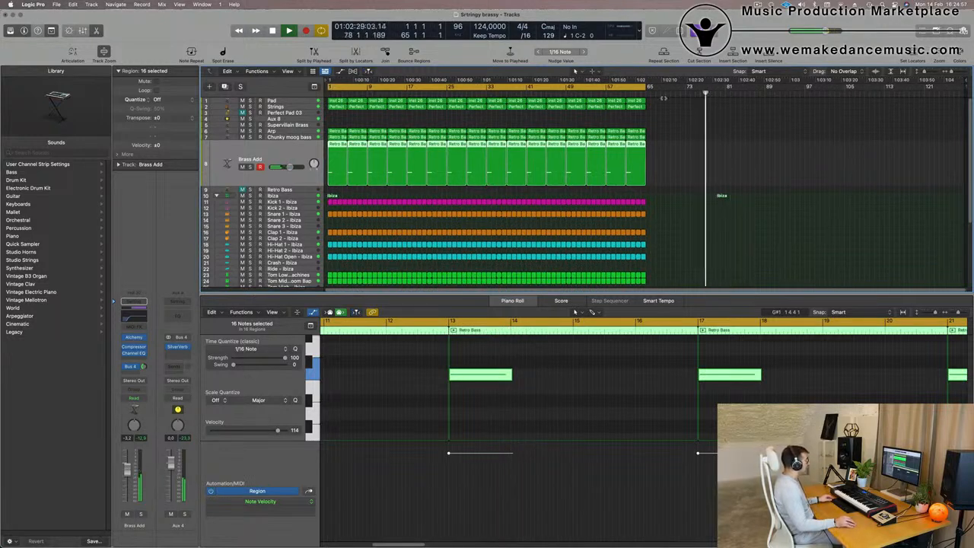
drag(963, 86, 650, 86)
key(Return)
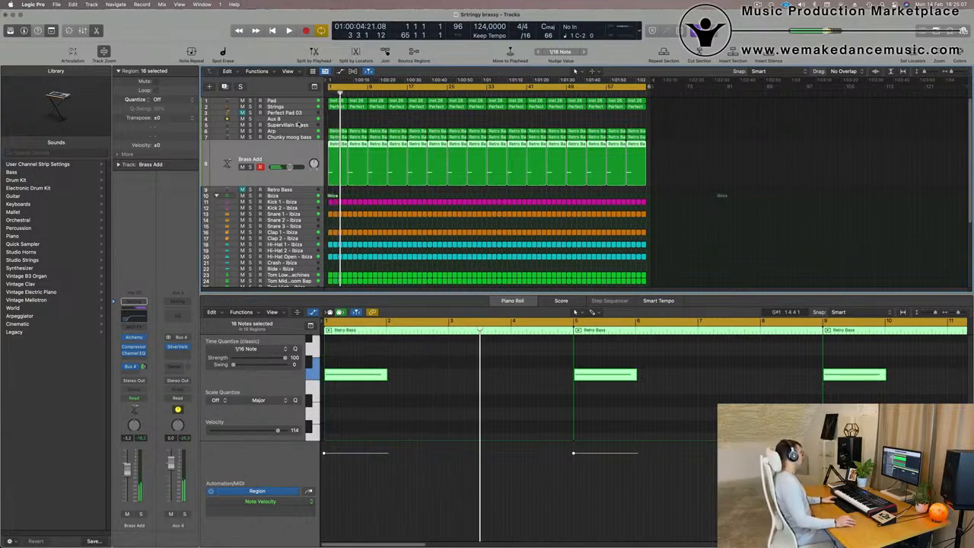
key(Return)
key(space)
key(Return)
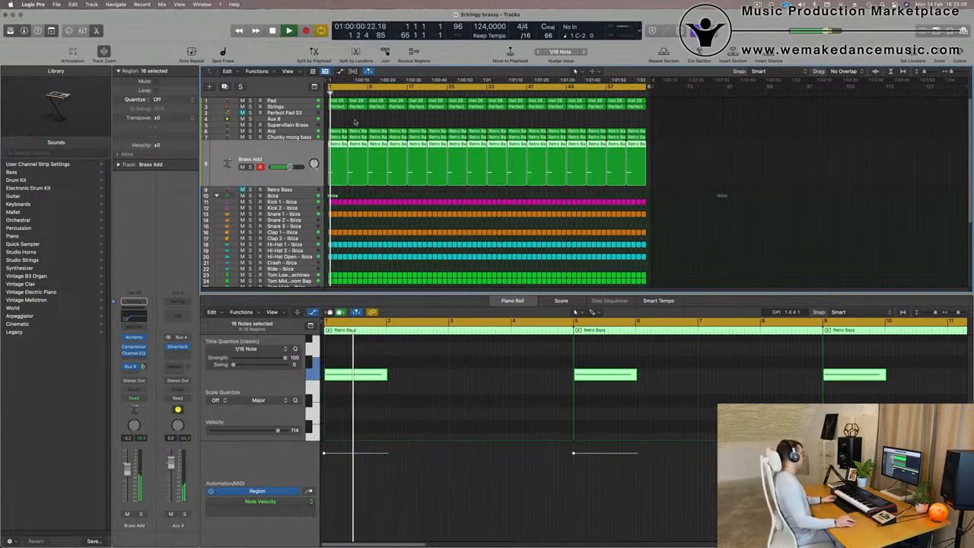
Select the Perfect Pad 03 regions and load the French Horn Solo brass sound onto the Perfect Pad 03 track.
click(338, 107)
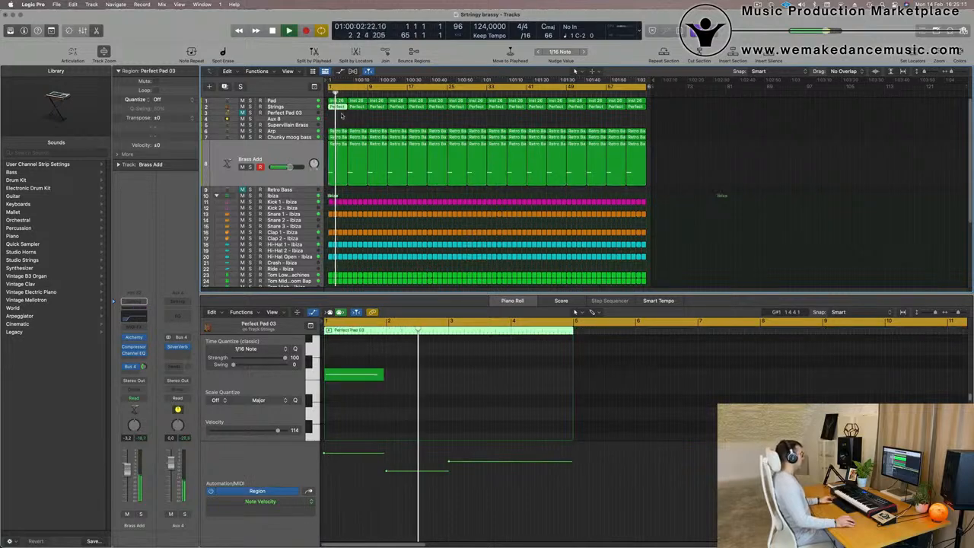
drag(341, 117, 644, 108)
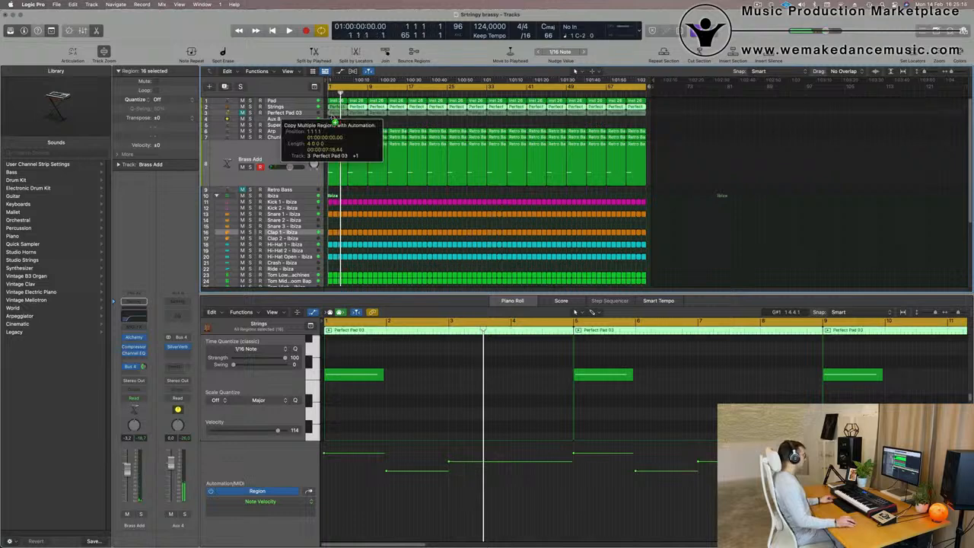
click(277, 112)
click(243, 137)
key(space)
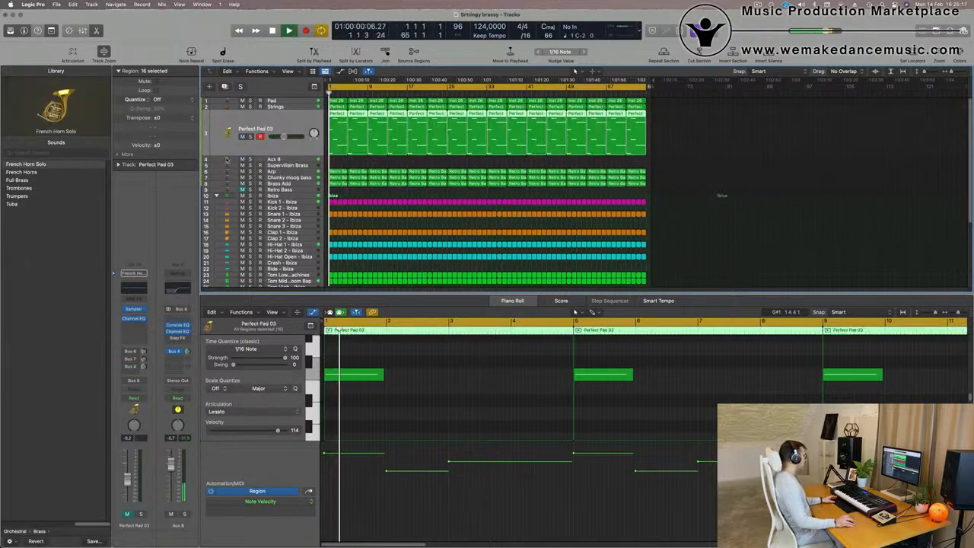
Solo the Perfect Pad 03 channel briefly and scroll the piano roll to view its notes.
click(140, 515)
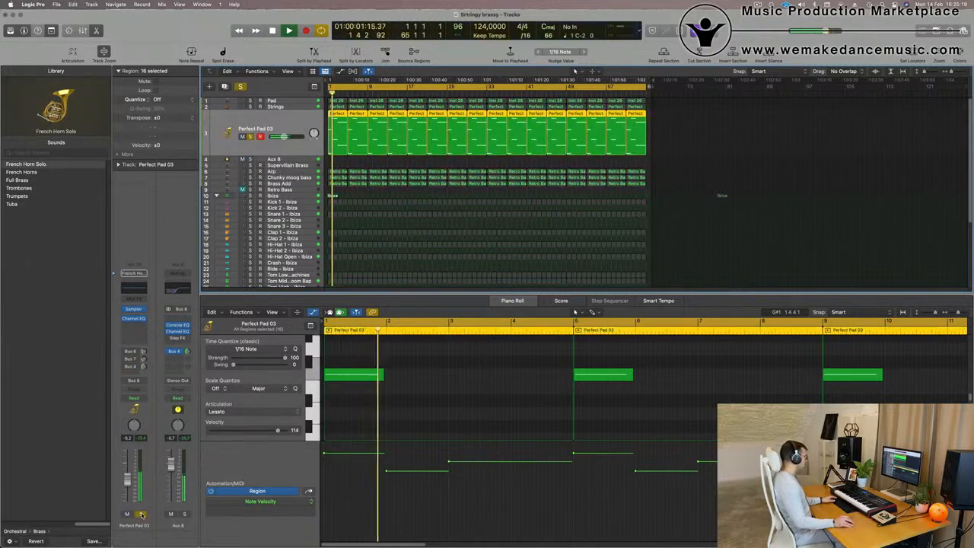
click(141, 515)
scroll(400, 422, up, 3)
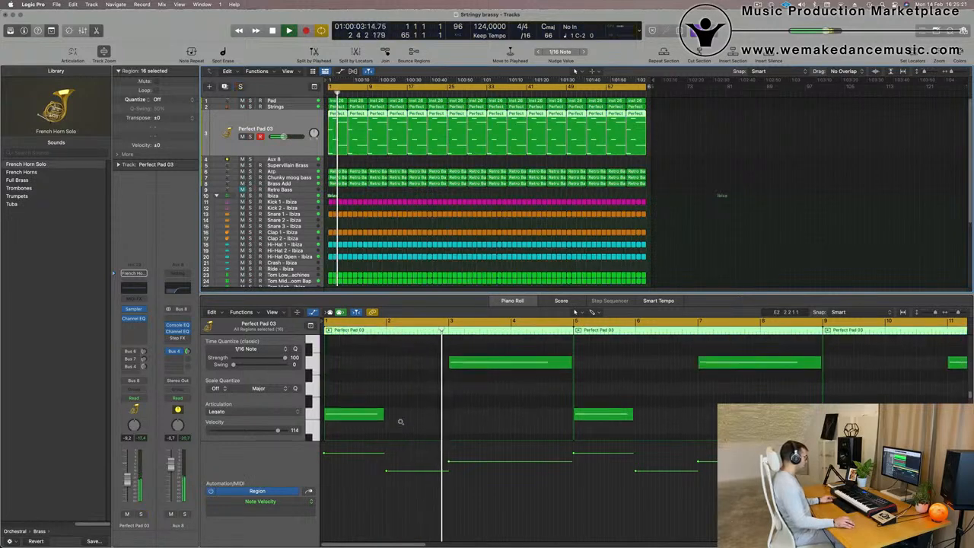
scroll(400, 423, down, 4)
scroll(400, 421, down, 3)
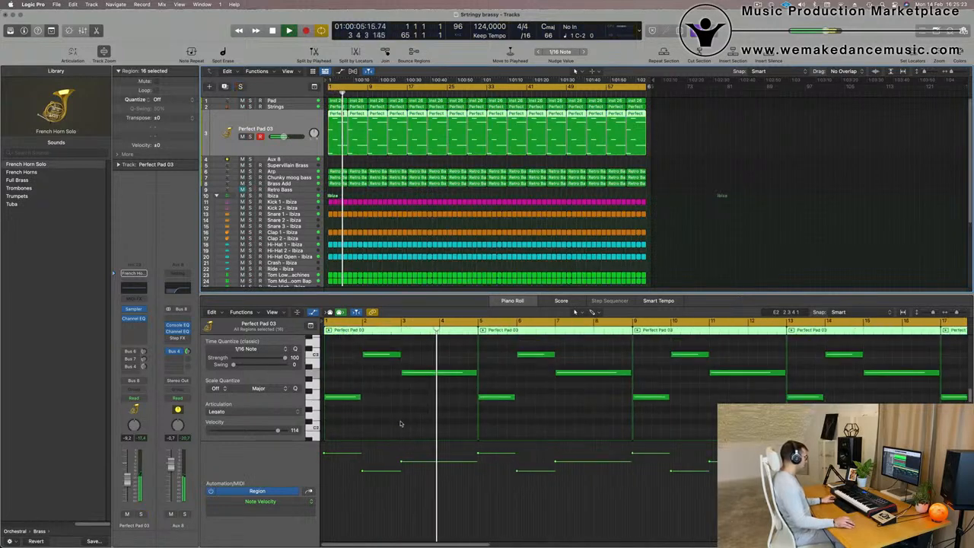
Select all Perfect Pad 03 notes, transpose them up an octave, audition, and undo the transposition.
key(space)
click(400, 421)
key(super+a)
key(alt+shift+Up)
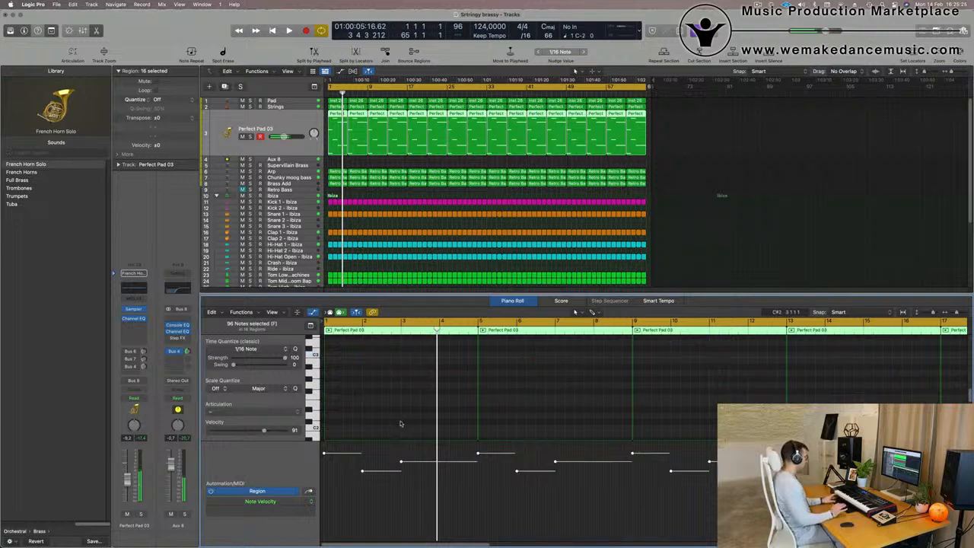
key(space)
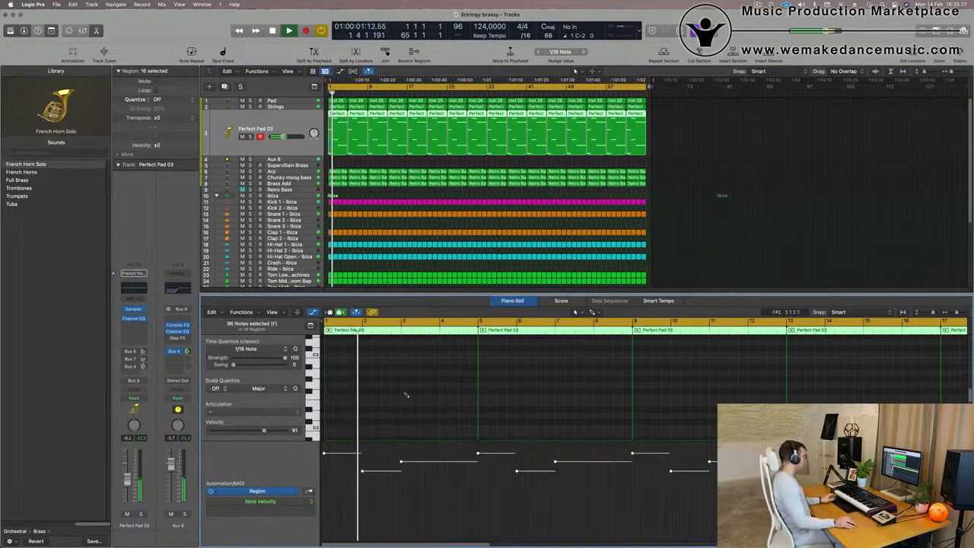
key(super+z)
key(space)
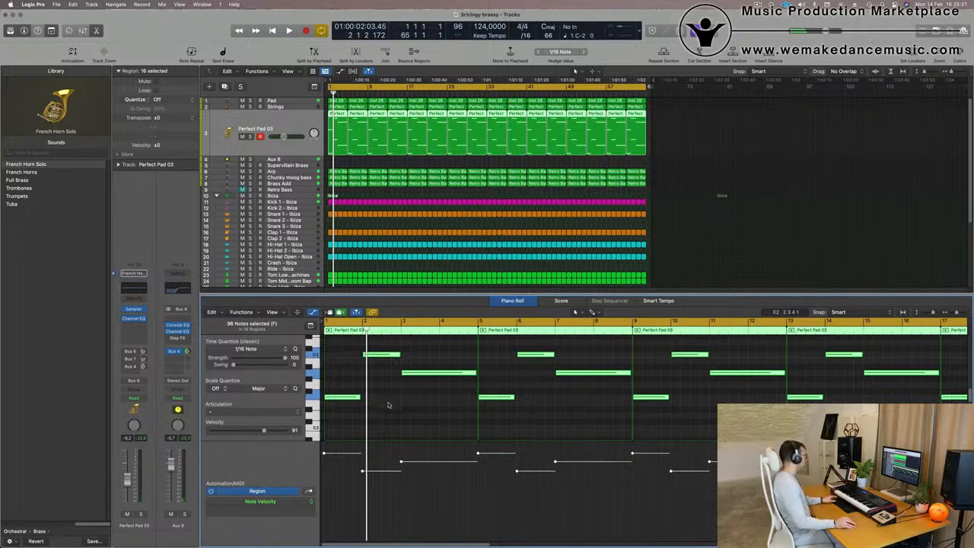
Audition the Perfect Pad 03 track soloed during playback and briefly check the mixer.
click(387, 404)
key(space)
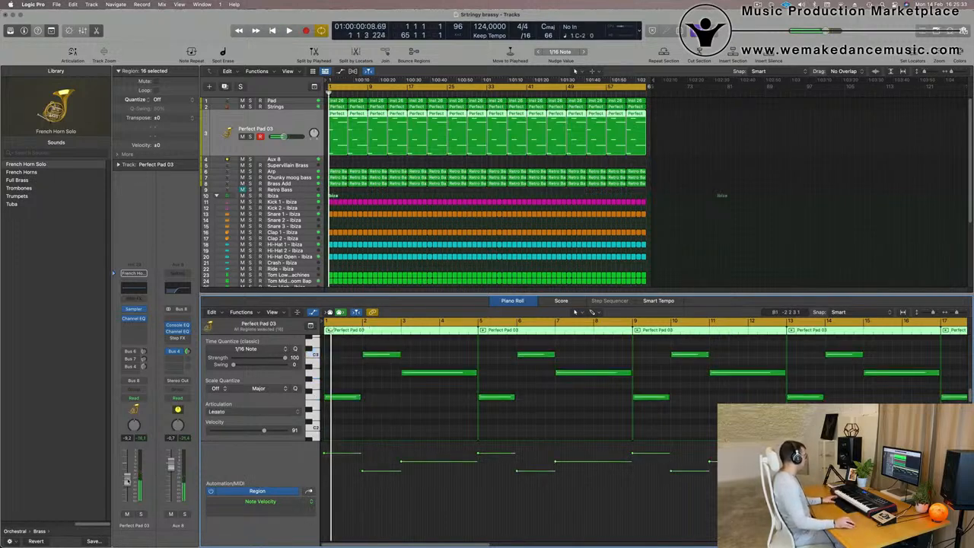
click(140, 514)
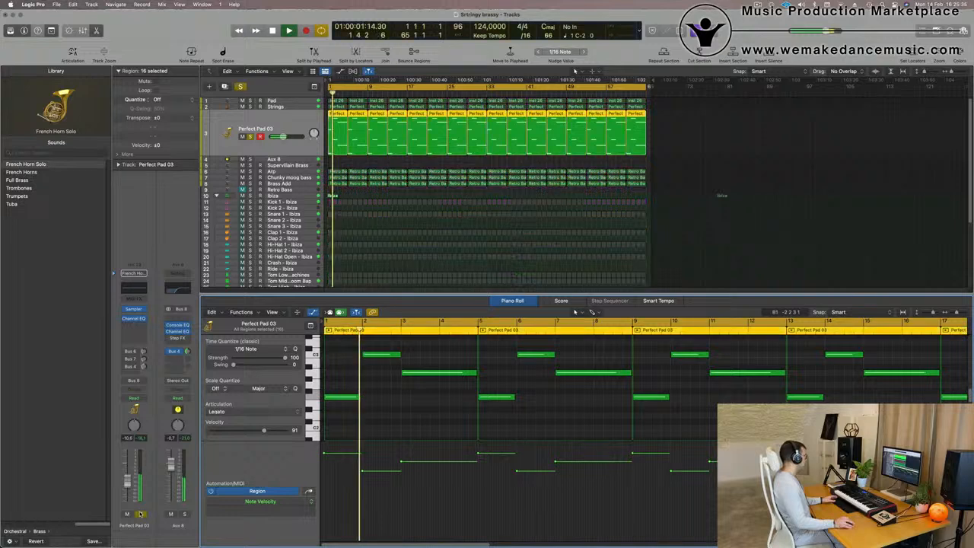
click(140, 514)
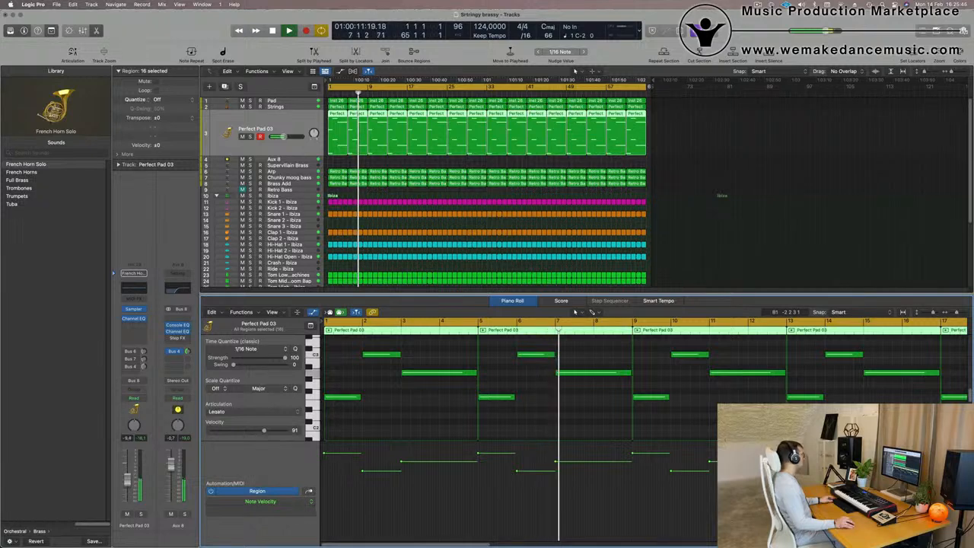
scroll(479, 220, down, 1)
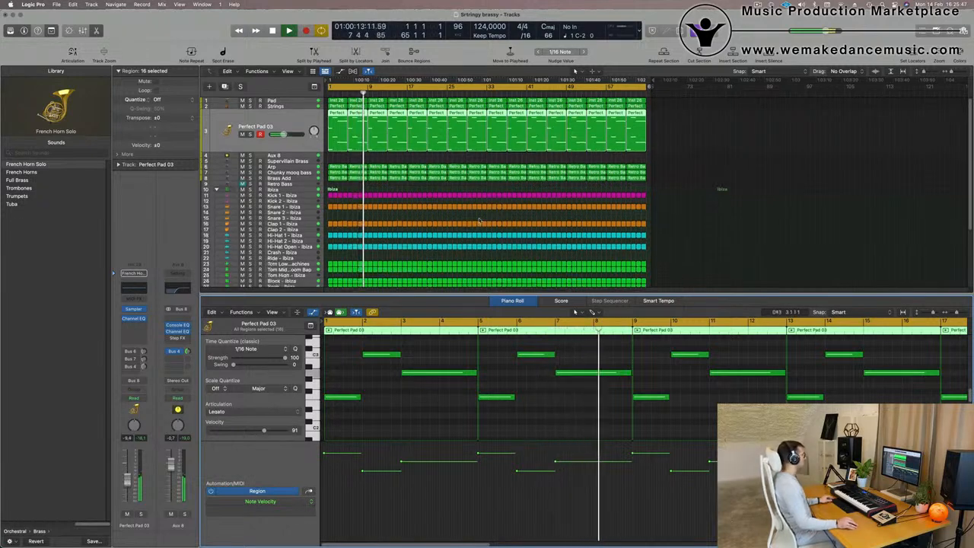
scroll(479, 221, down, 1)
key(x)
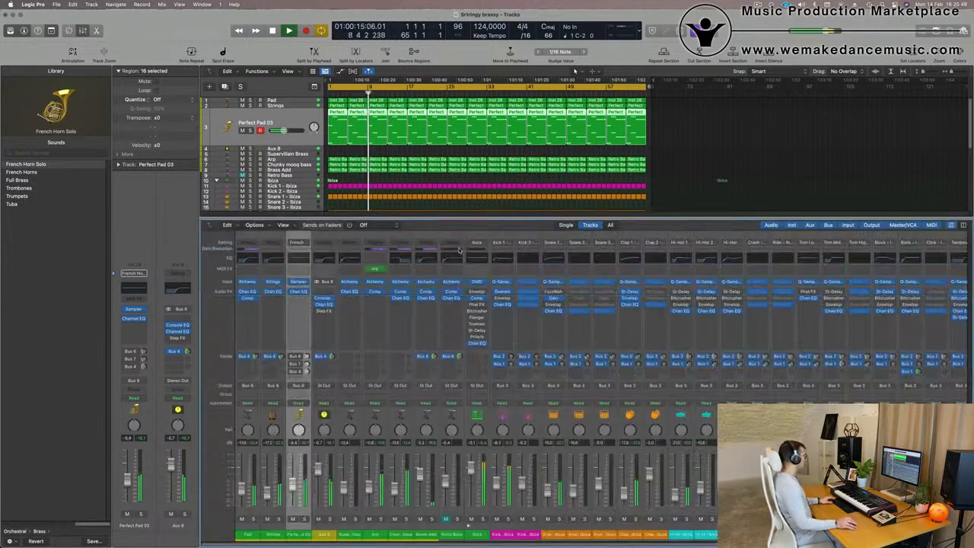
key(x)
scroll(471, 391, up, 5)
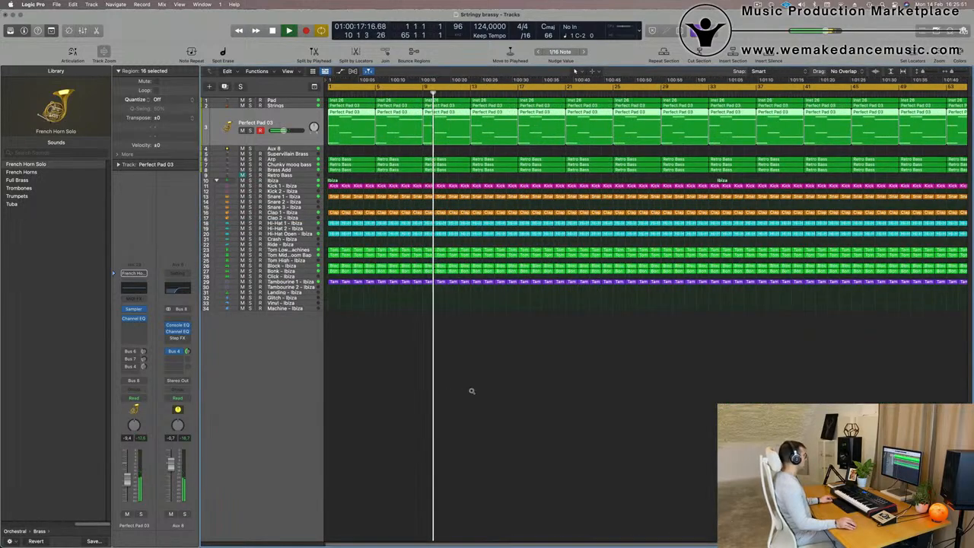
scroll(470, 391, down, 2)
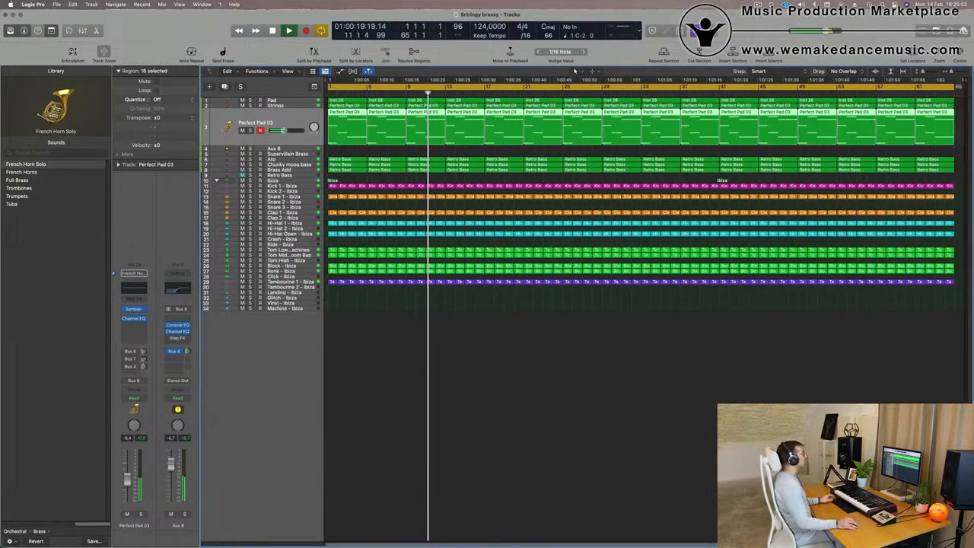
Select the Supervillain Brass track and add a send from it to Bus 4 (Aux 4).
click(554, 373)
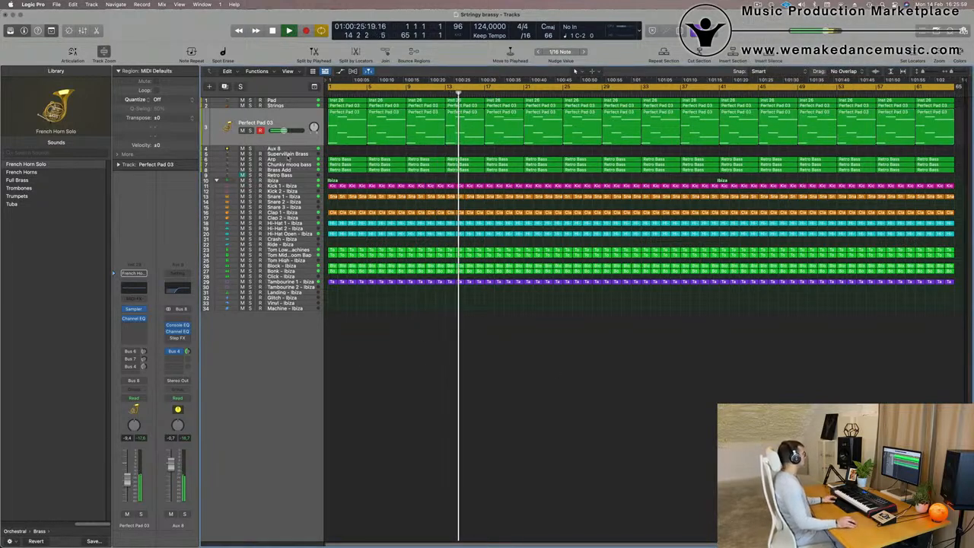
click(288, 155)
key(Return)
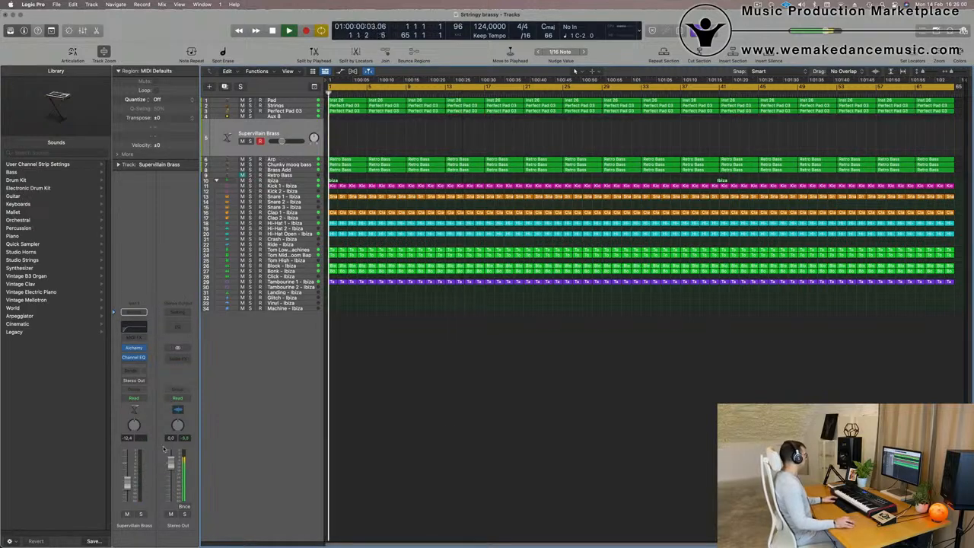
click(129, 371)
mouse_move(132, 382)
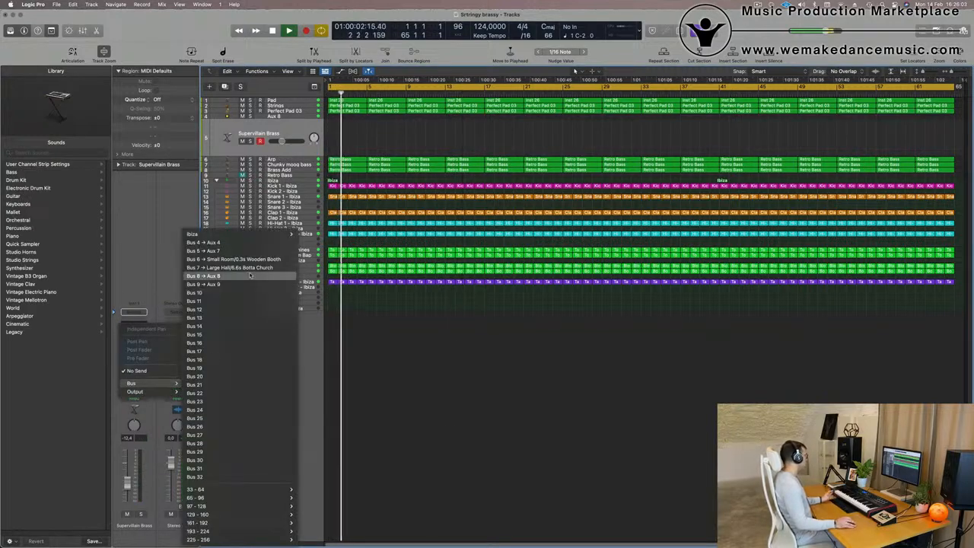
click(244, 242)
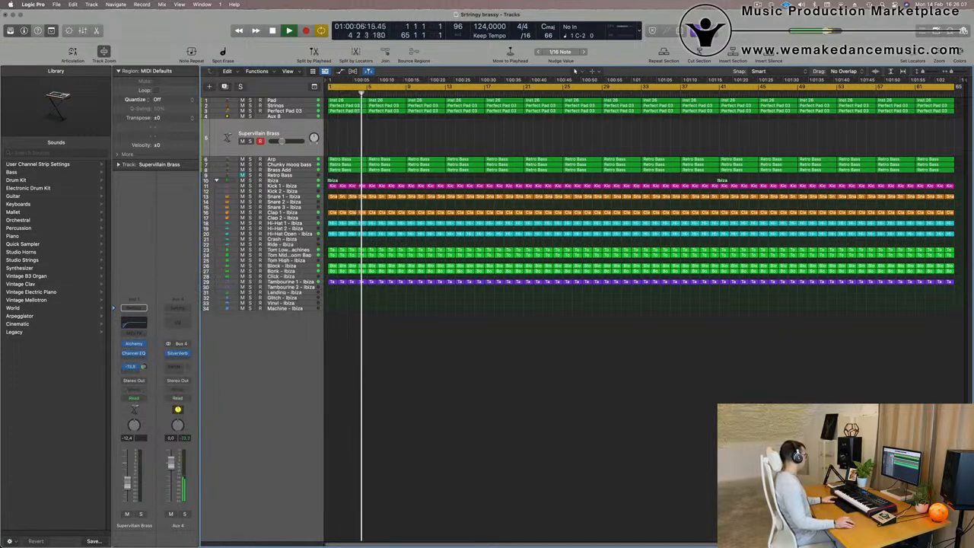
key(Return)
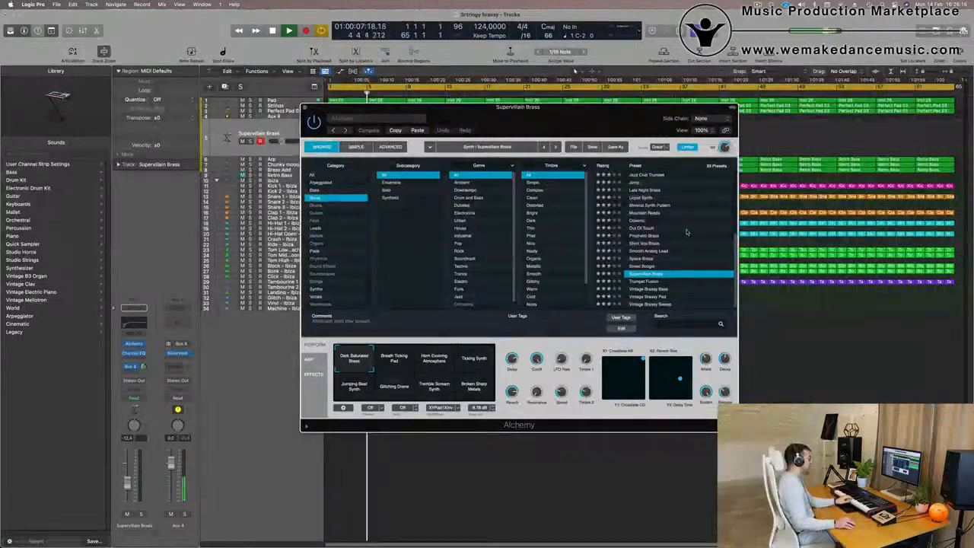
Browse Alchemy's Leads category and load the Vox Box Synth preset on Supervillain Brass.
scroll(687, 233, up, 5)
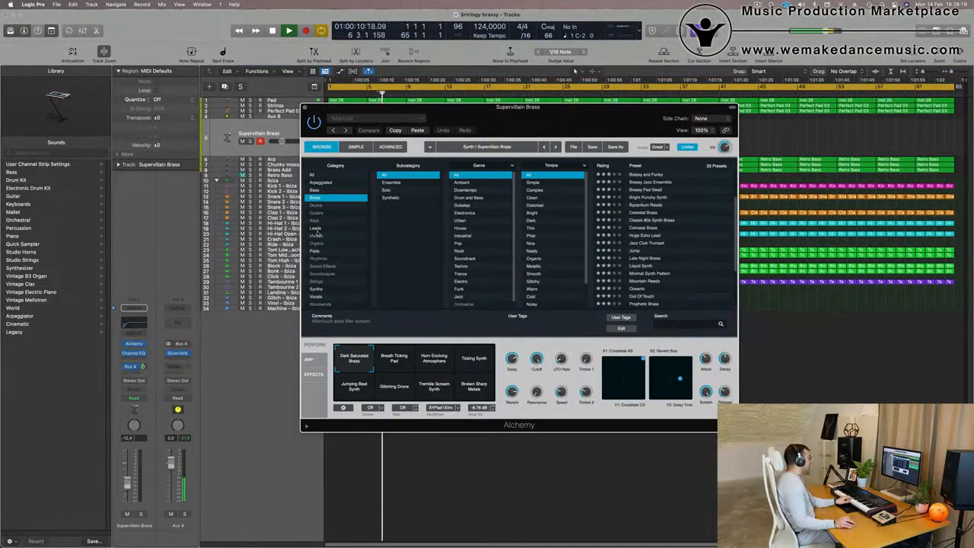
click(316, 229)
scroll(662, 204, down, 10)
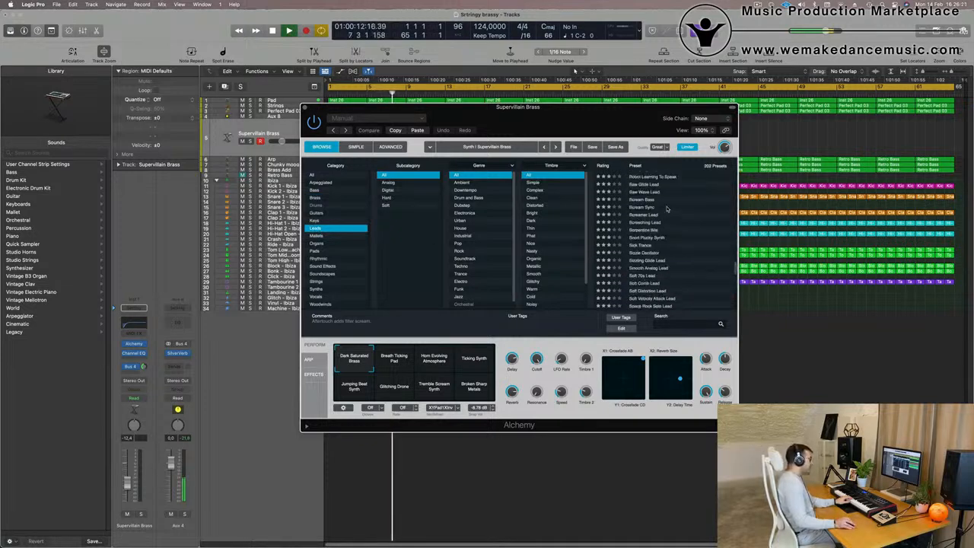
click(641, 236)
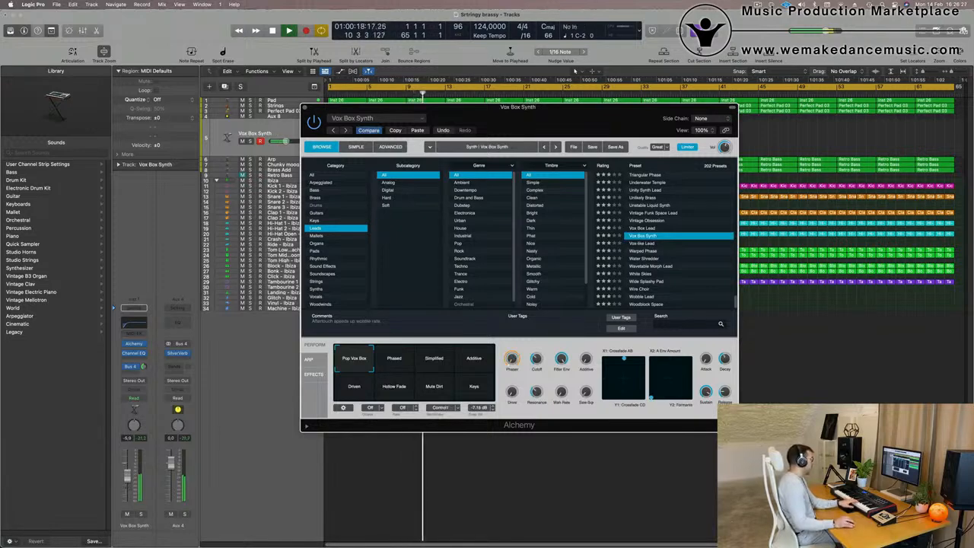
Raise the track's volume fader and select the Phased performance snapshot.
click(130, 471)
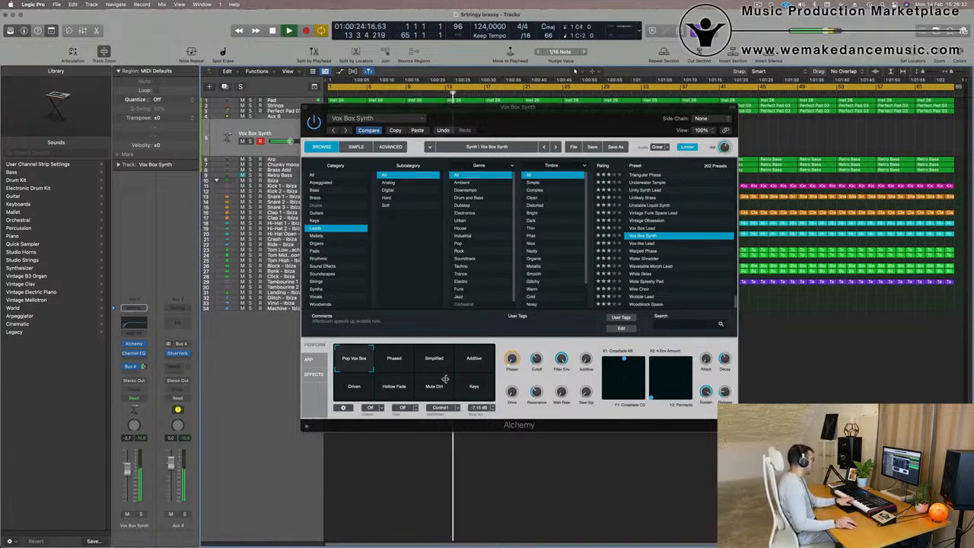
click(394, 359)
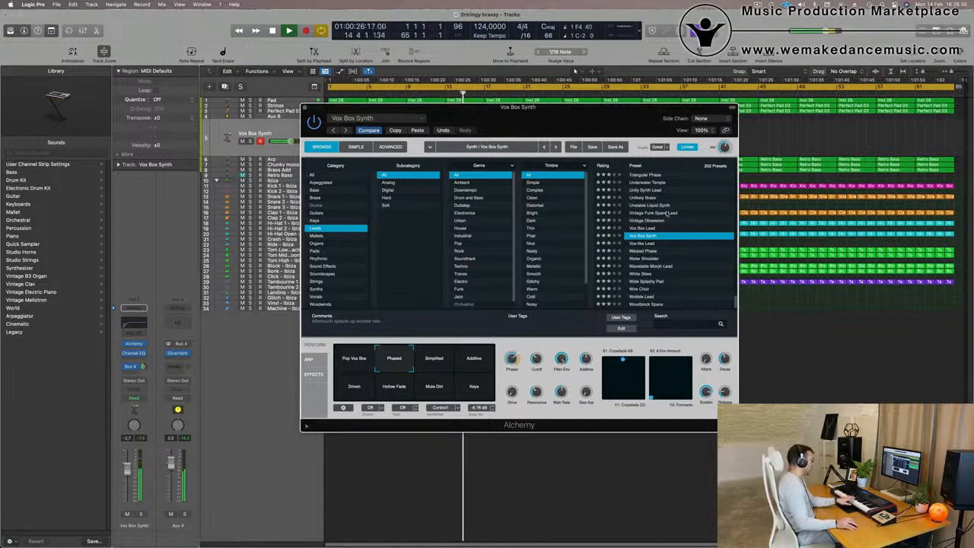
Load Alchemy's Water Shredder lead preset and choose its Funky Shredder snapshot.
click(643, 259)
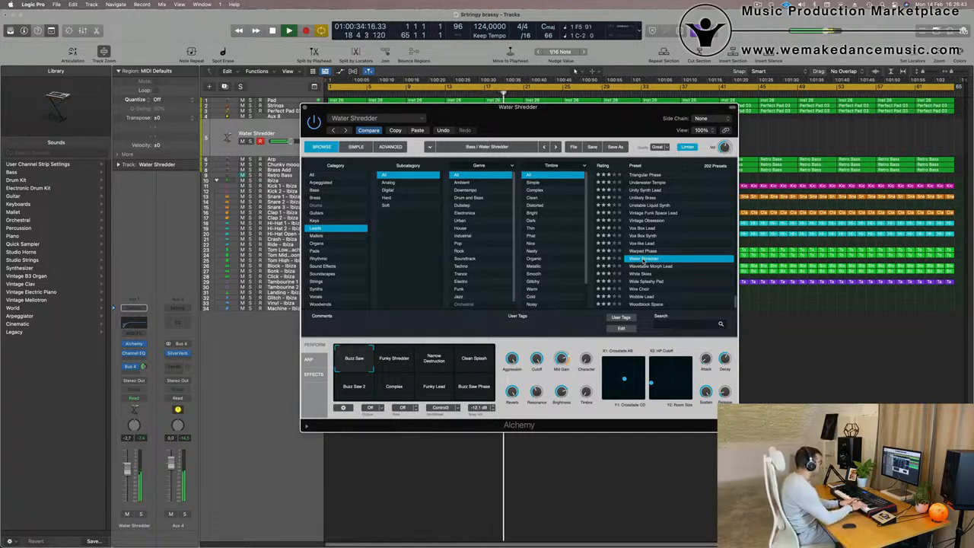
click(399, 360)
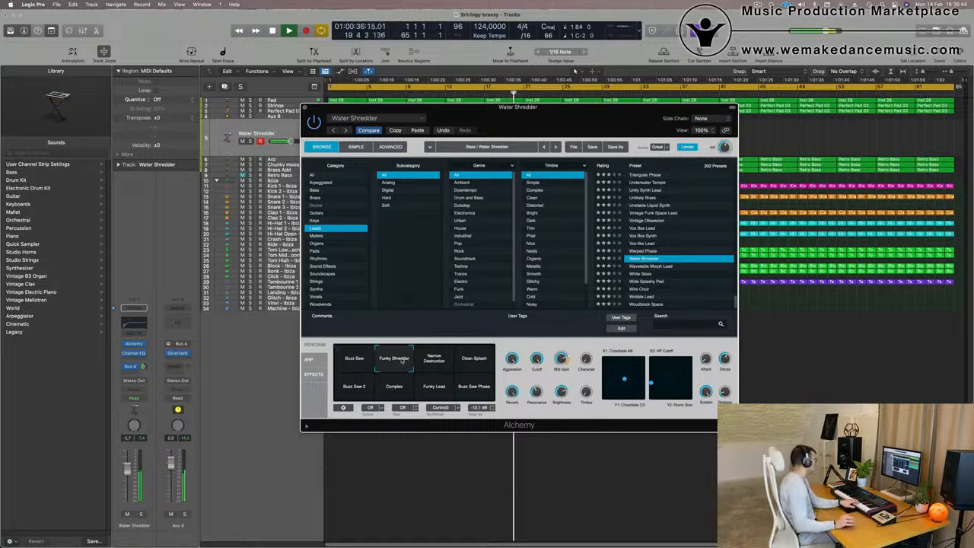
Try the Narrow Destruction, Clean Splash and Buzz Saw 2 snapshots of the Water Shredder preset.
click(435, 360)
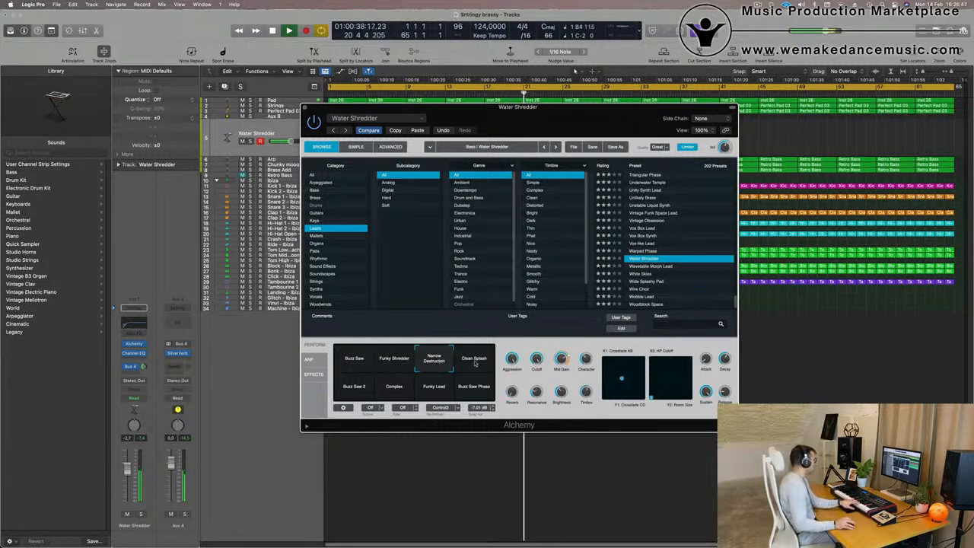
click(475, 362)
click(353, 389)
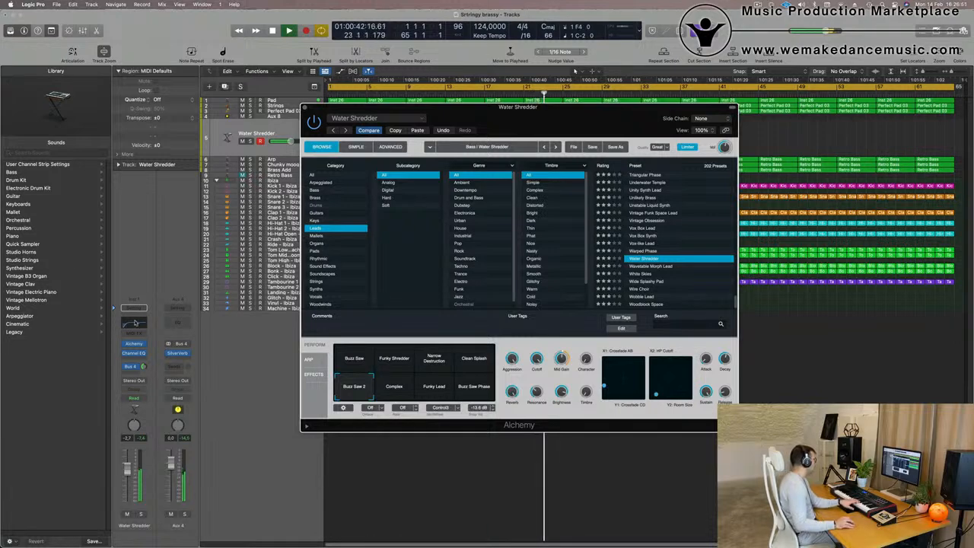
Open the track's Channel EQ and set a low-cut filter at 350 Hz.
click(135, 323)
mouse_move(435, 258)
mouse_down()
mouse_move(643, 261)
mouse_move(567, 258)
mouse_up()
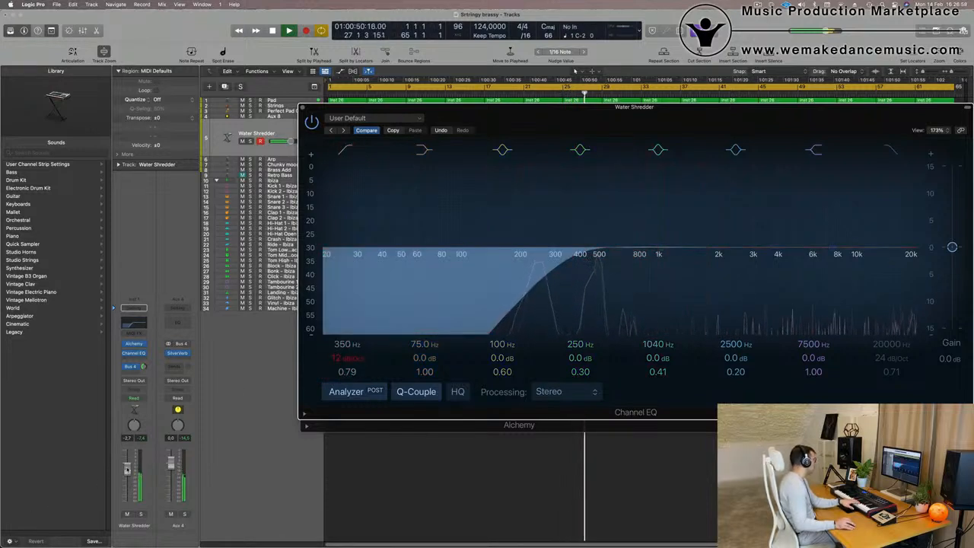
click(151, 253)
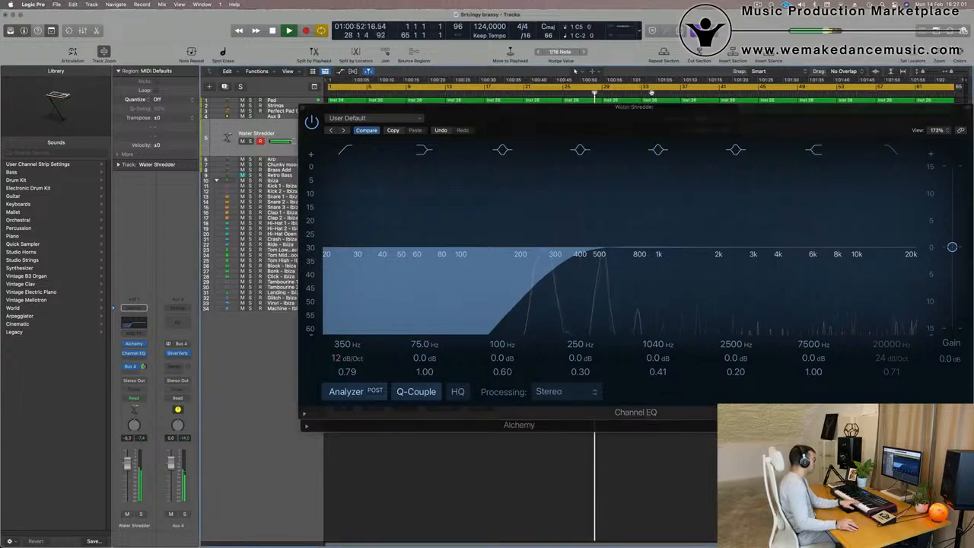
Rearrange the plug-in windows and load Alchemy's Wavetable Morph Lead preset on the track.
drag(655, 114, 413, 246)
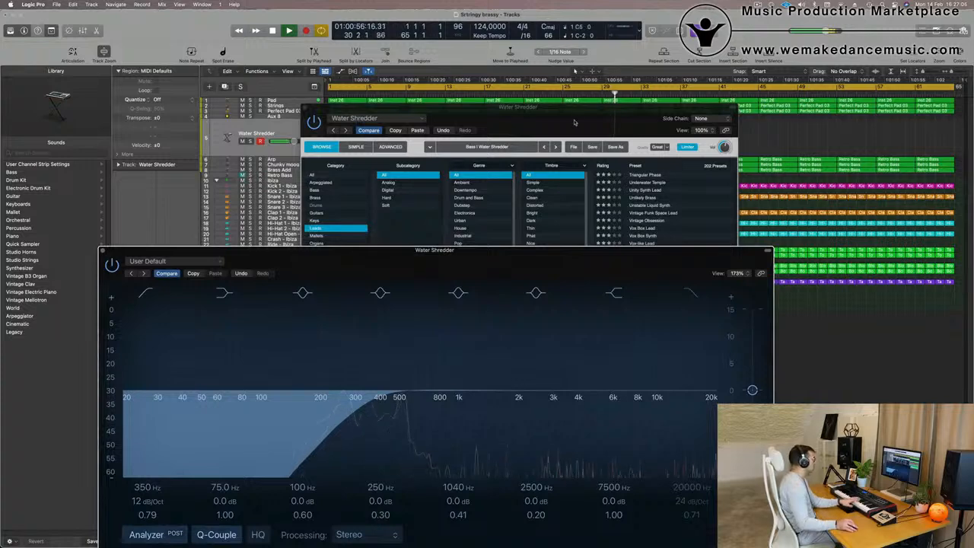
drag(574, 123, 569, 119)
click(645, 263)
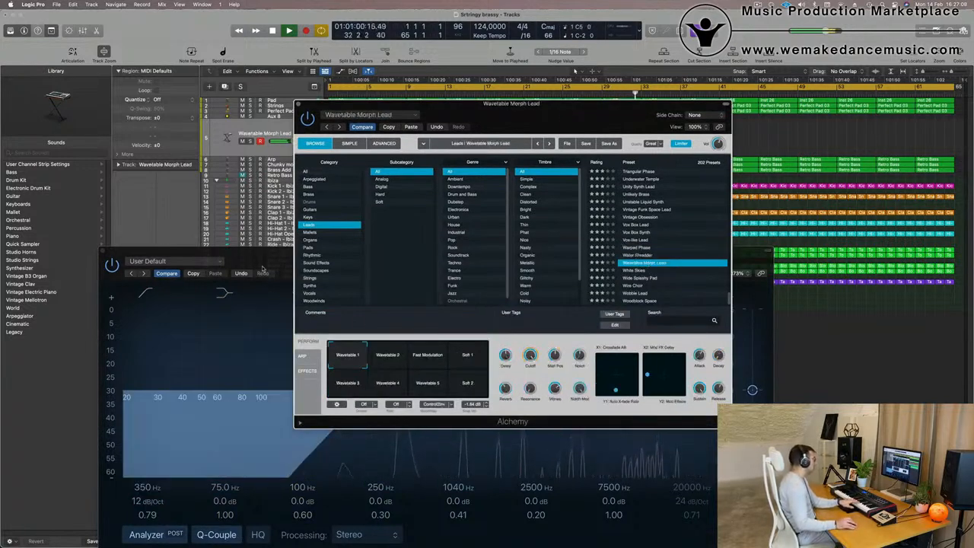
Lower the track's volume fader slightly and select the Wavetable 2 performance snapshot.
drag(263, 268, 592, 151)
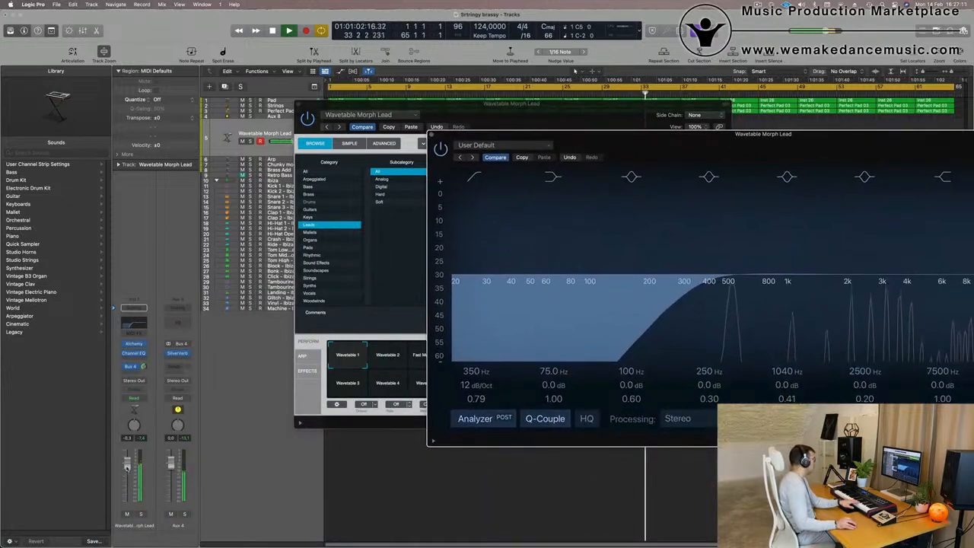
drag(127, 469, 128, 477)
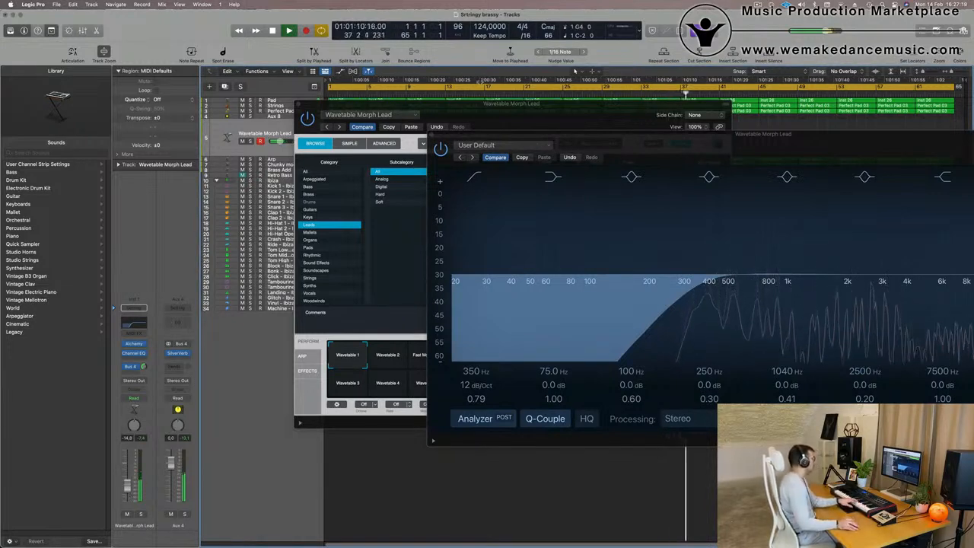
drag(593, 101, 546, 66)
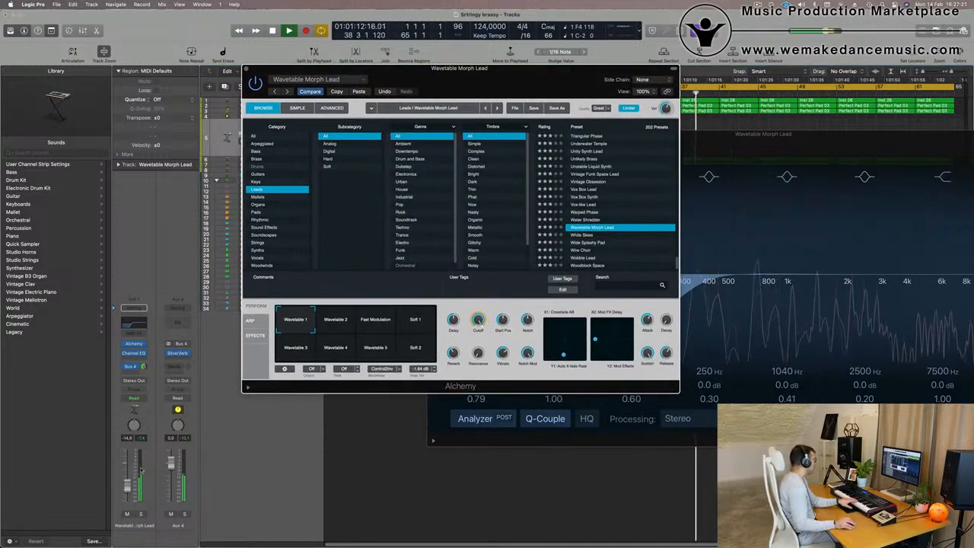
drag(129, 476, 130, 473)
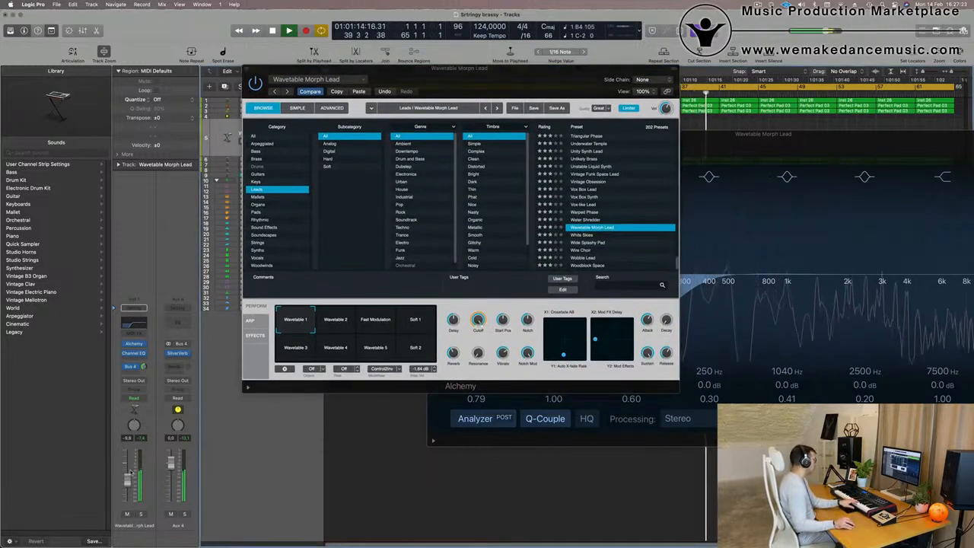
click(338, 325)
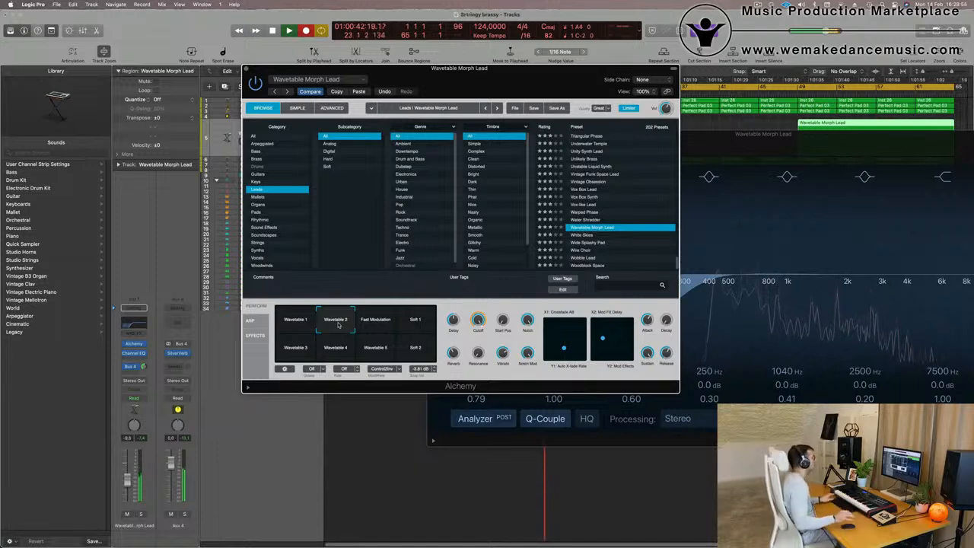
key(space)
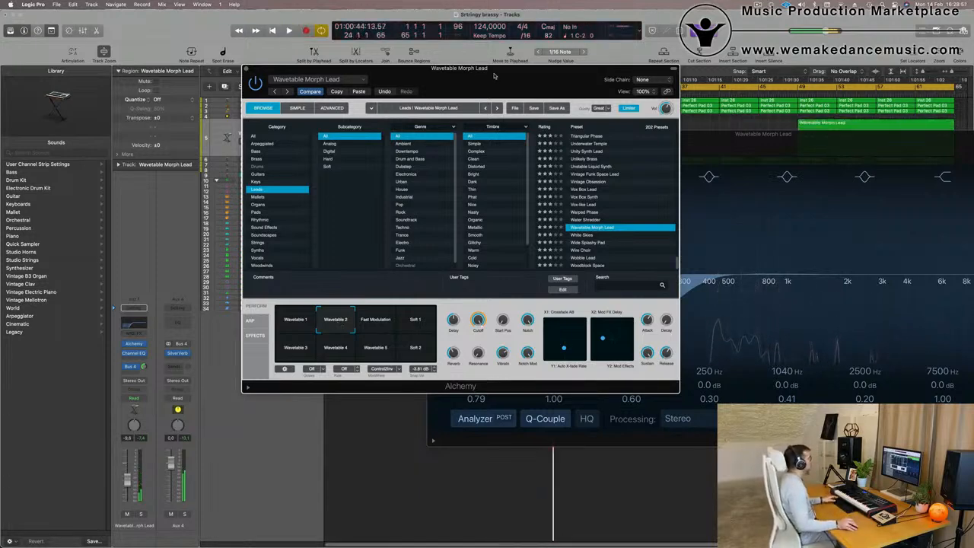
drag(493, 76, 415, 191)
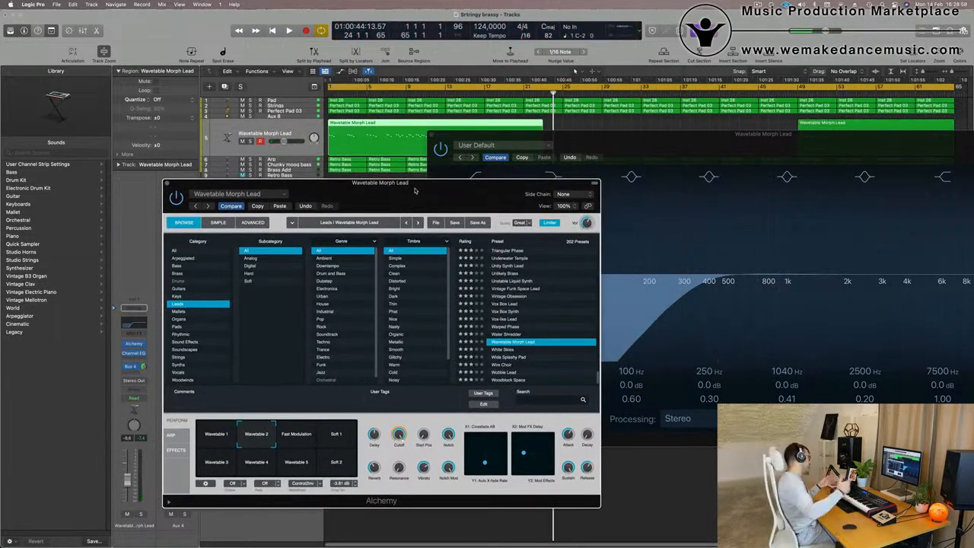
key(space)
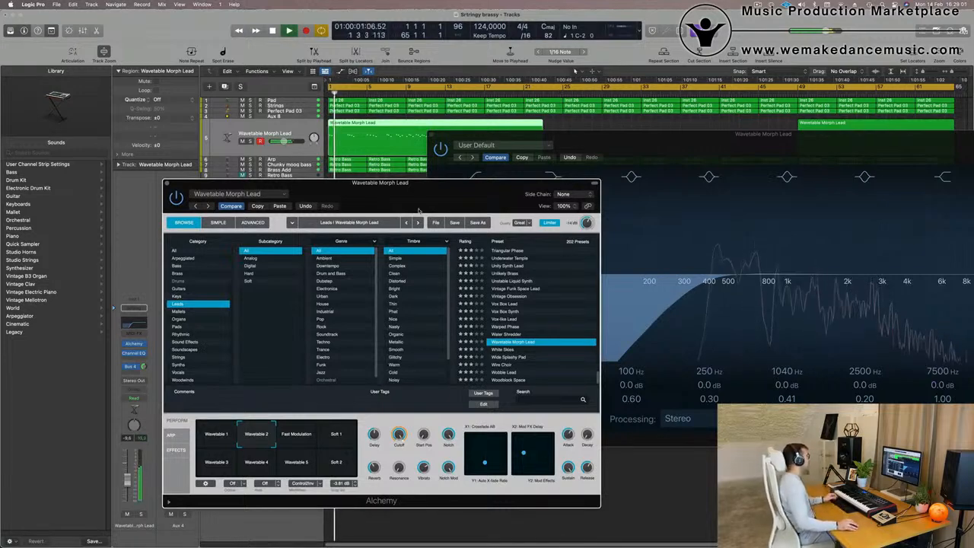
drag(414, 190, 330, 243)
drag(653, 133, 401, 256)
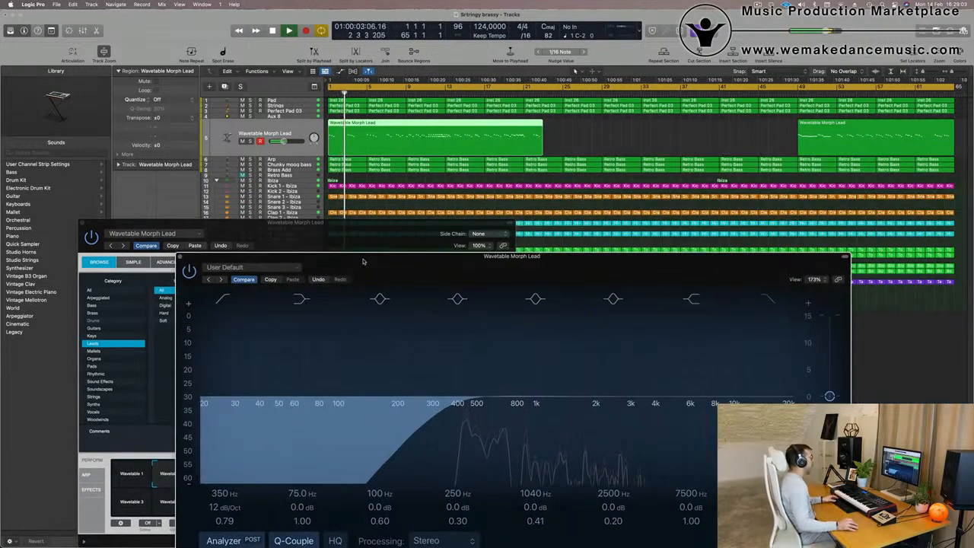
Delete the first part of the later Wavetable Morph Lead region near bar 49.
click(836, 89)
key(Right)
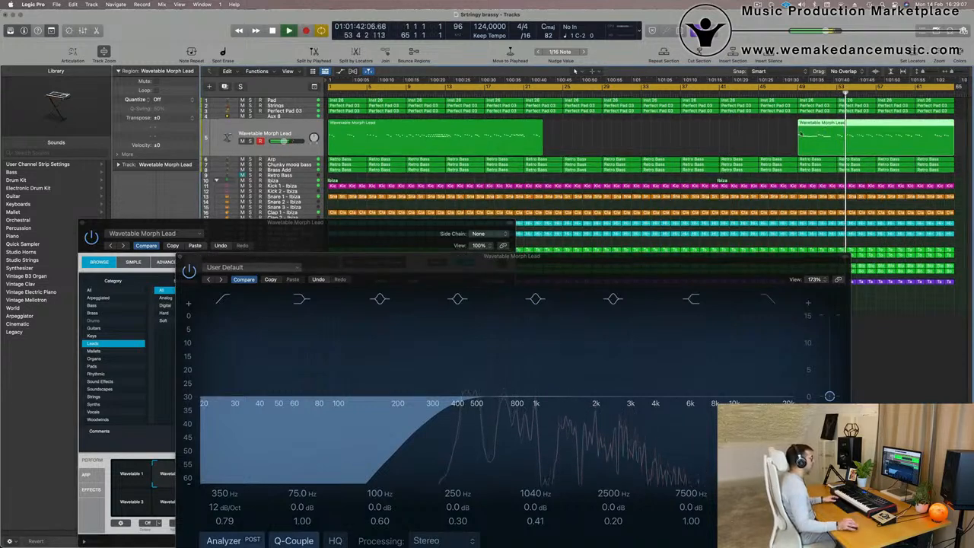
drag(619, 266, 675, 202)
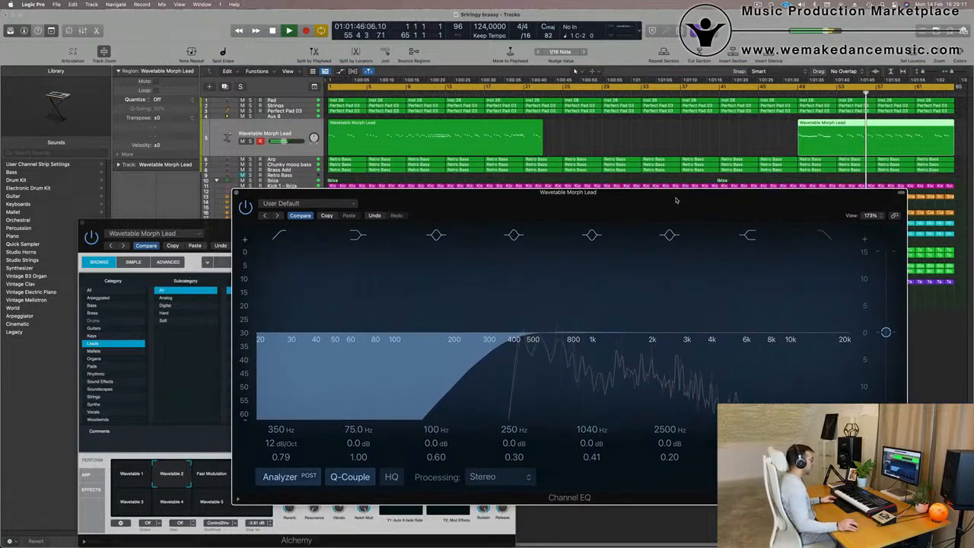
click(855, 123)
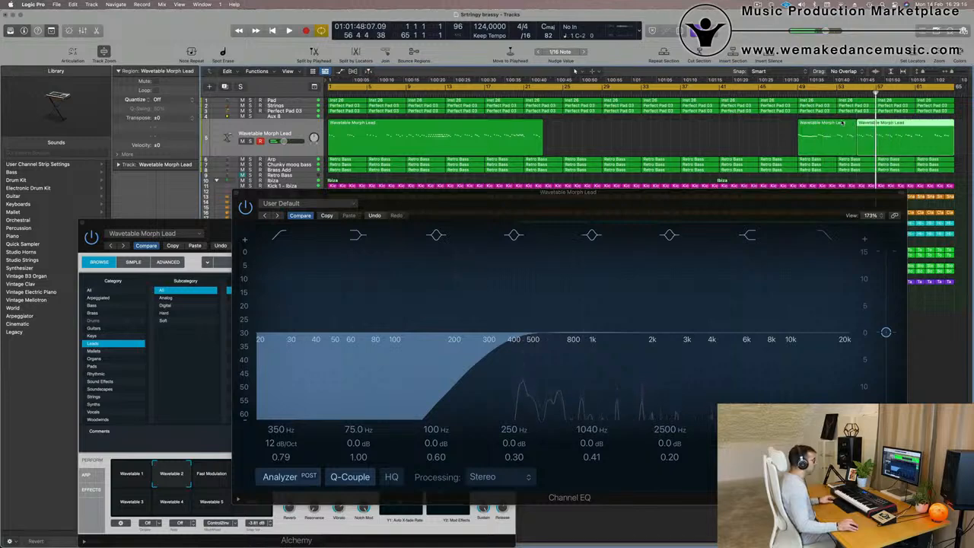
key(Delete)
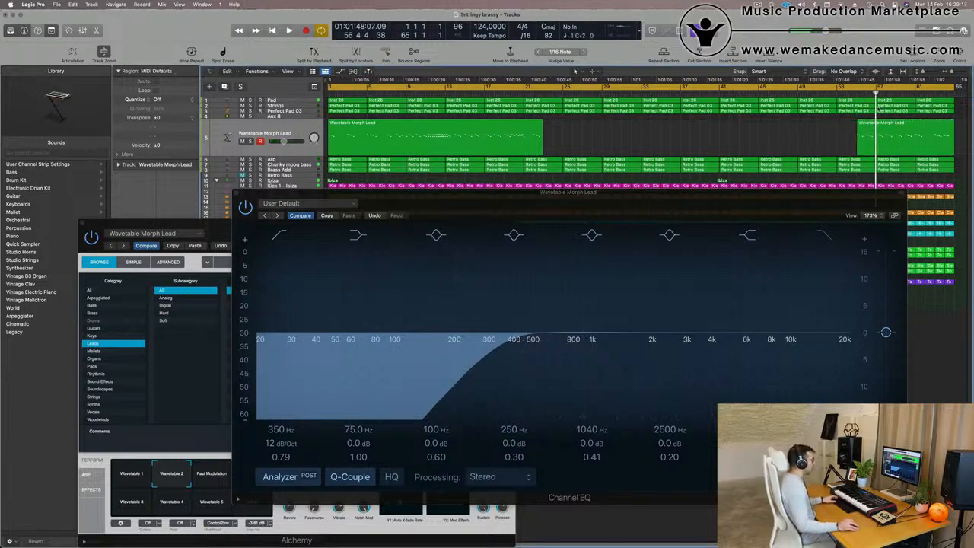
Shorten and reposition the two Wavetable Morph Lead regions within the arrangement.
key(space)
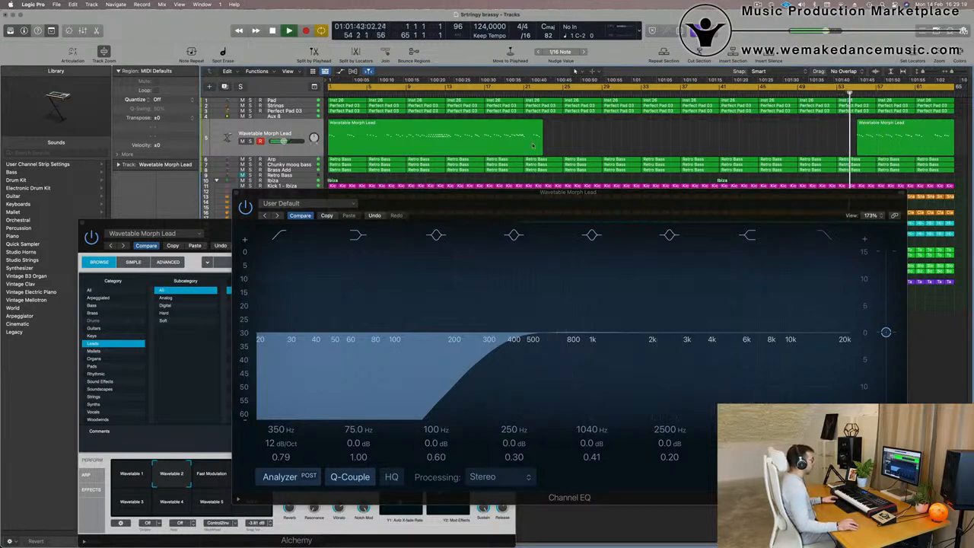
click(498, 130)
drag(530, 130, 784, 130)
key(space)
drag(889, 133, 371, 145)
key(space)
key(shift+Right)
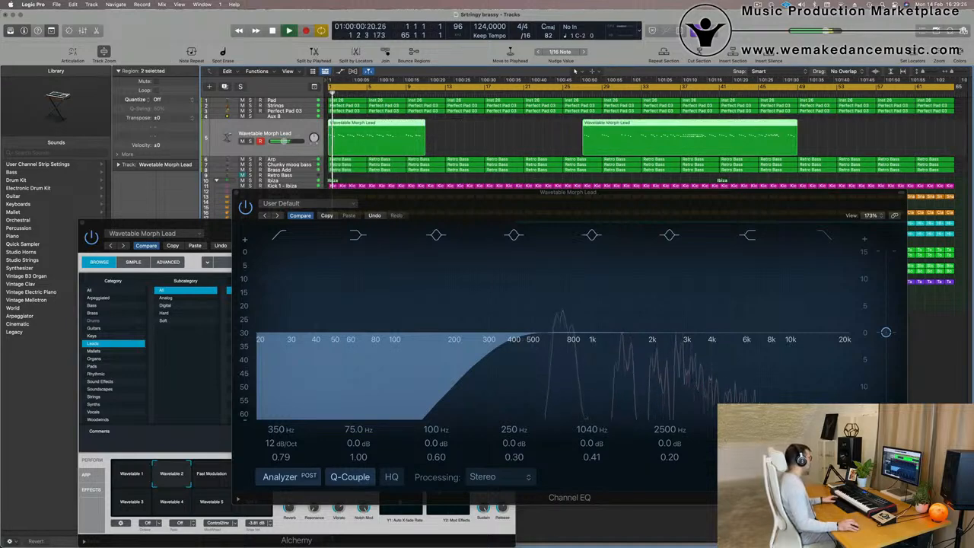
Open the lead regions in the Piano Roll and quantize all their notes to 1/16 note.
key(space)
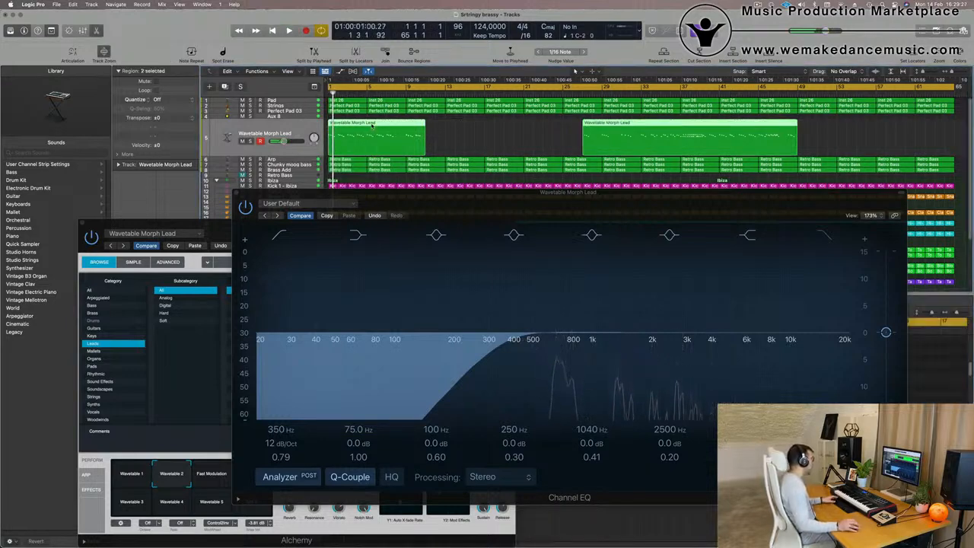
double_click(372, 125)
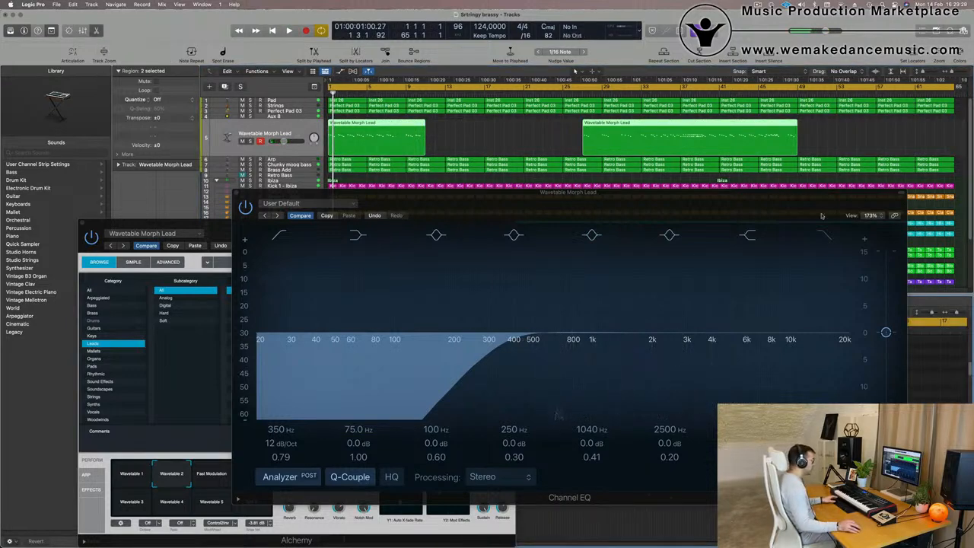
drag(754, 198, 973, 62)
drag(255, 228, 969, 121)
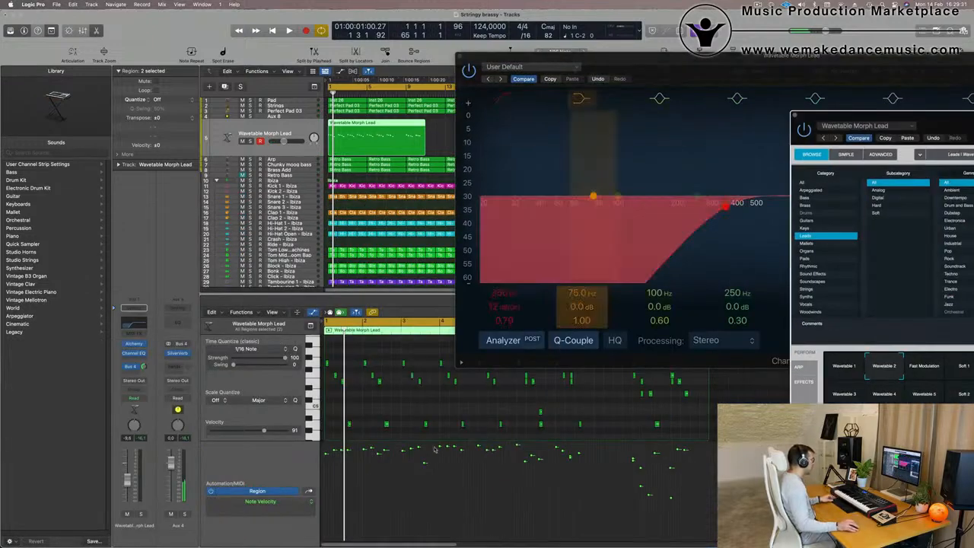
scroll(391, 401, left, 4)
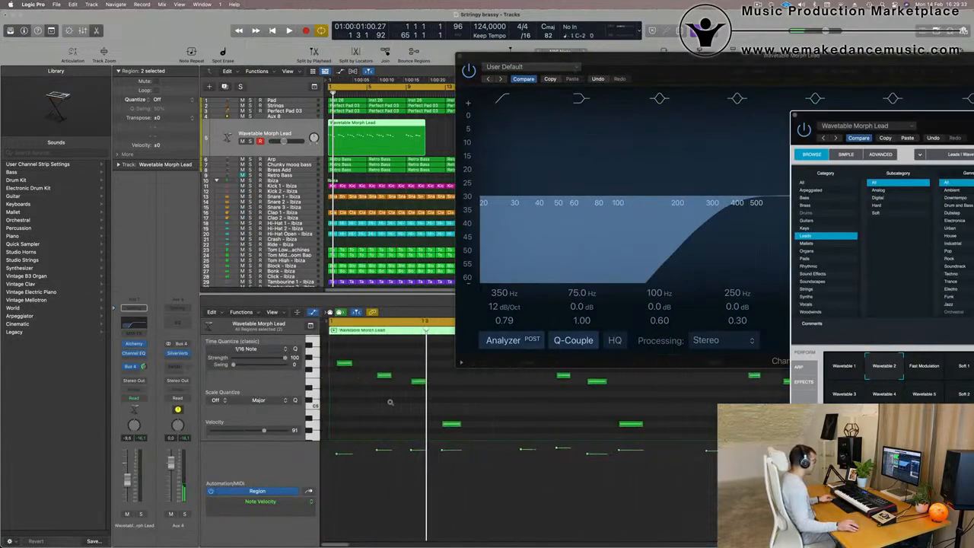
click(384, 406)
key(super+a)
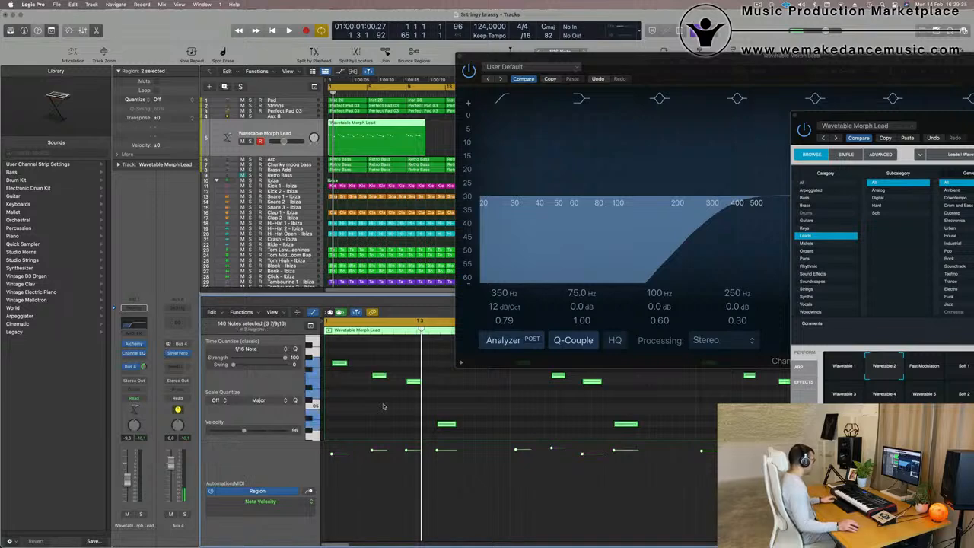
key(q)
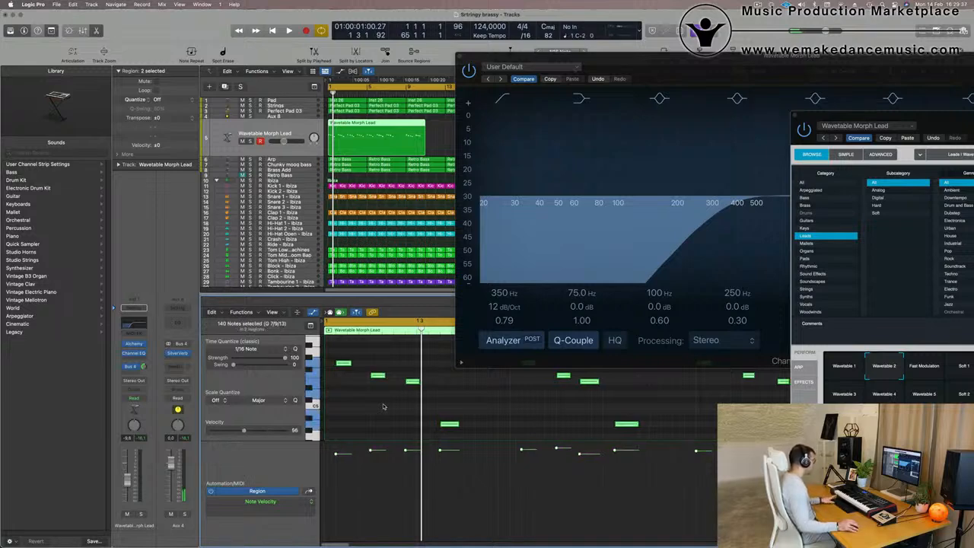
Play back and zoom through the Piano Roll to review the quantized lead notes.
key(space)
scroll(386, 415, left, 2)
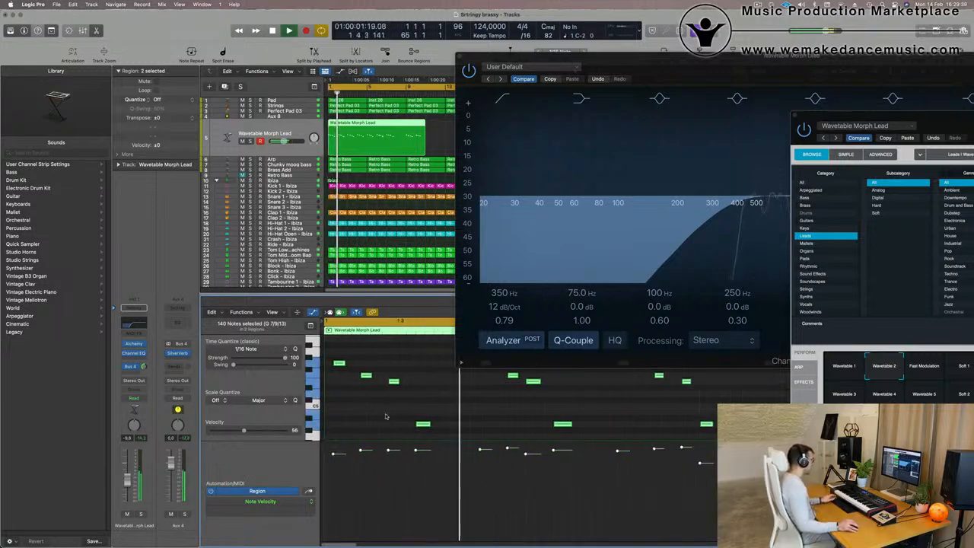
drag(702, 63, 973, 45)
key(super+Left)
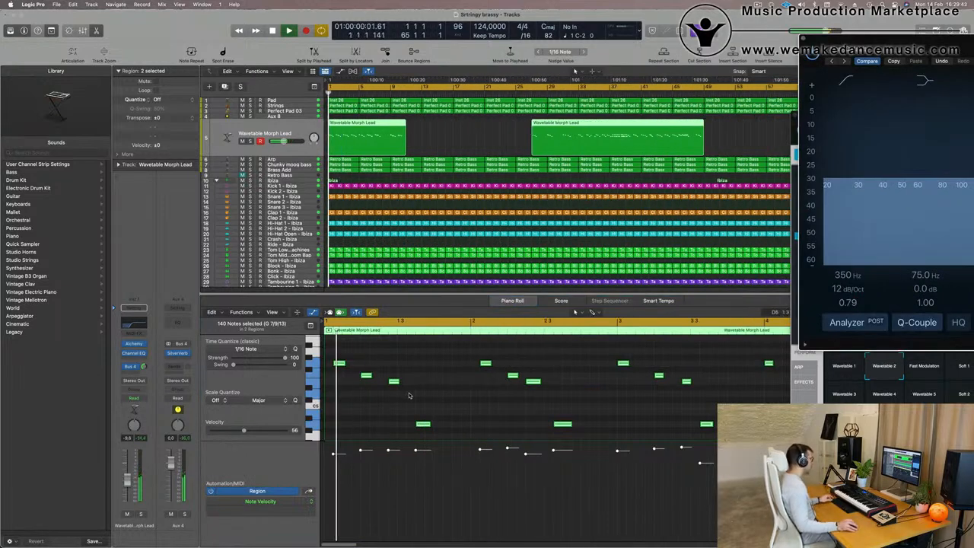
key(space)
click(333, 379)
key(super+Left)
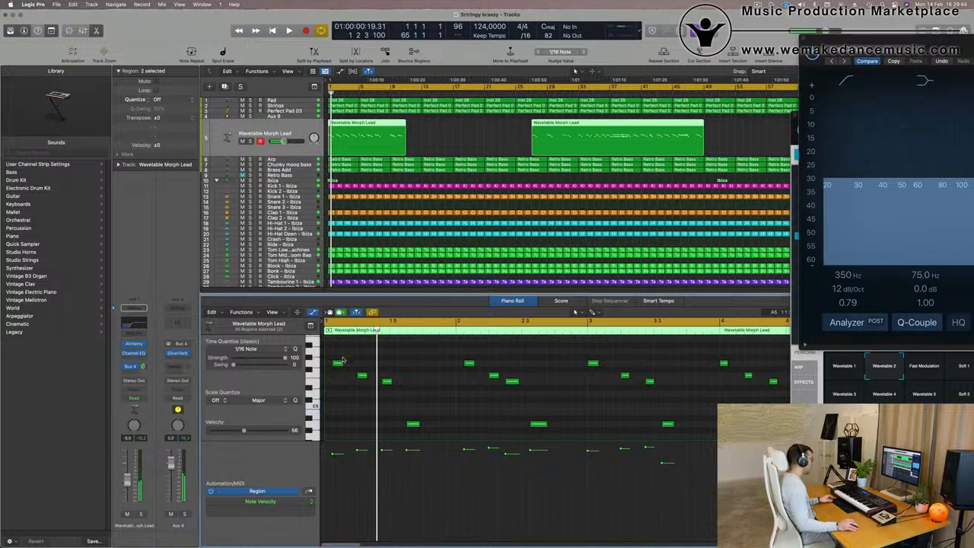
click(337, 363)
key(space)
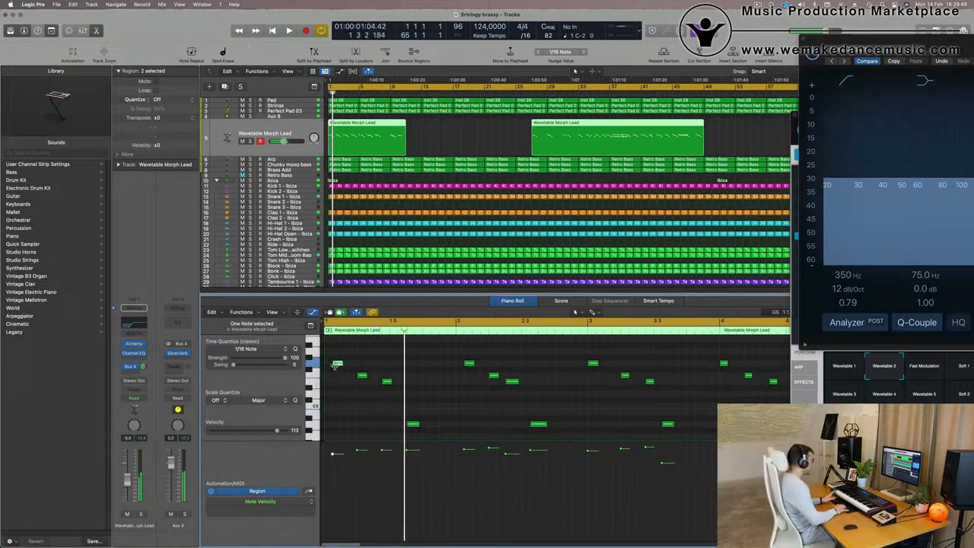
key(space)
key(super+Left)
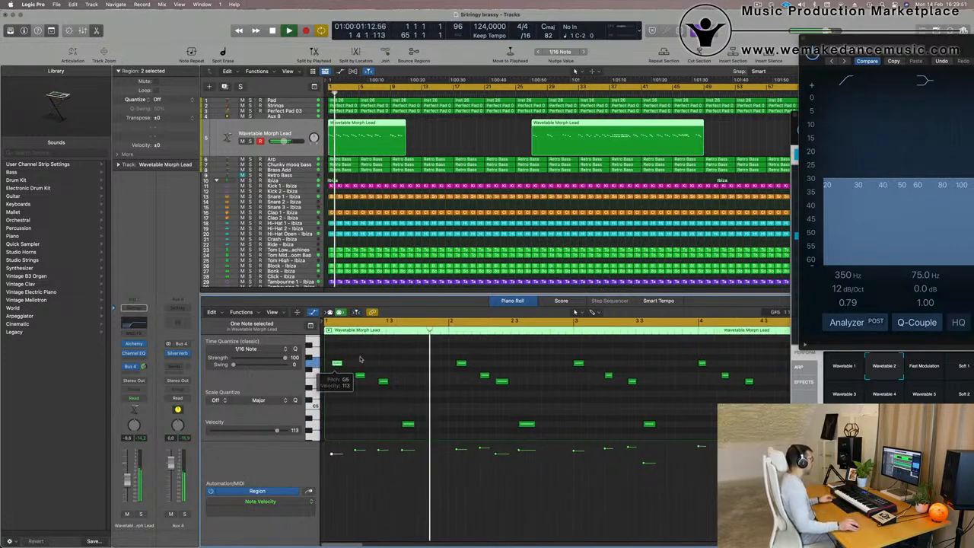
key(super+Left)
key(space)
key(space)
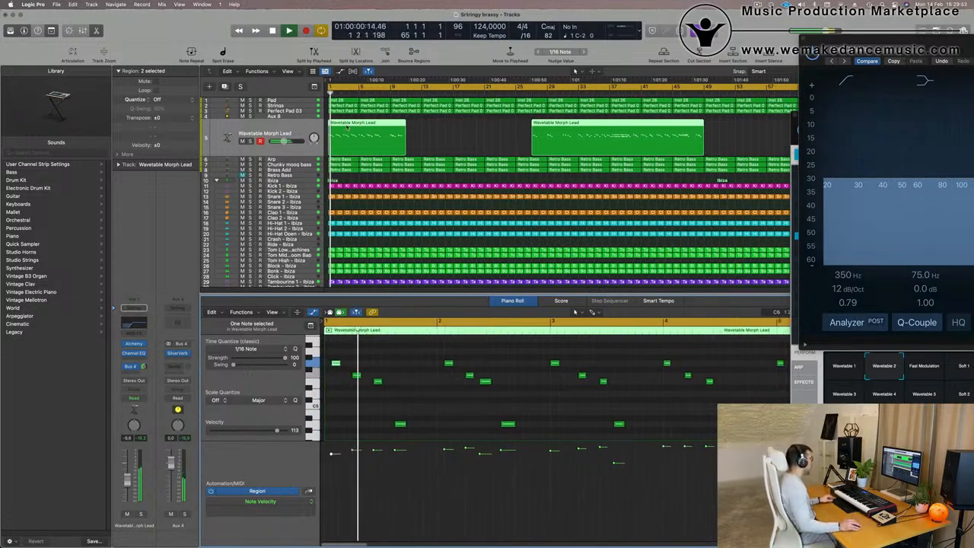
Select and audition the opening notes of the first Wavetable Morph Lead region.
key(super+Left)
key(space)
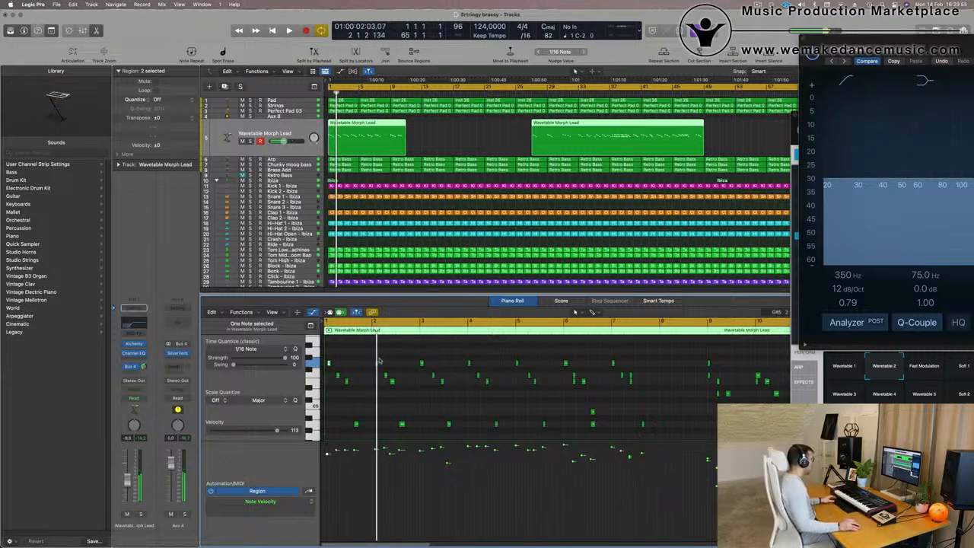
drag(367, 357, 528, 415)
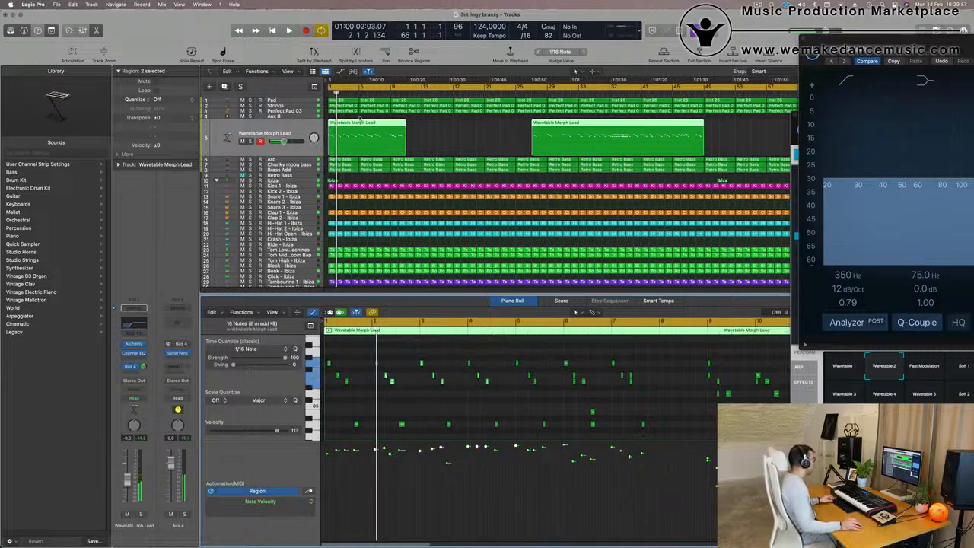
key(Return)
key(space)
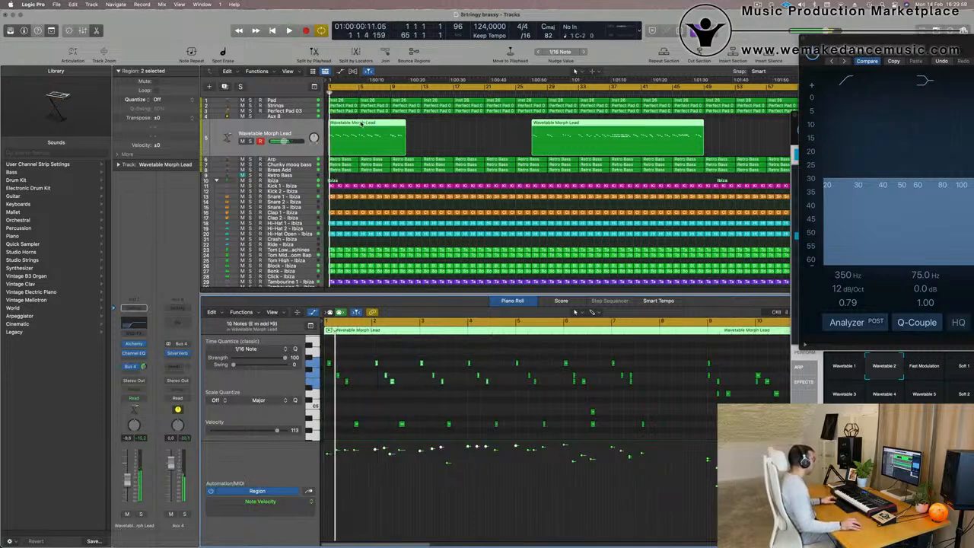
Split the first Wavetable Morph Lead region near bar 5 and delete the part after the split.
super+double_click(358, 123)
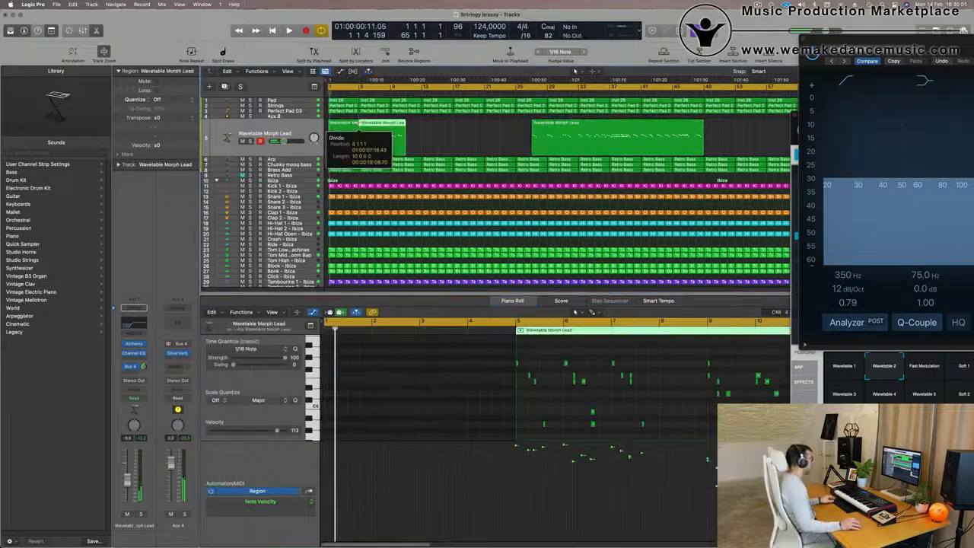
key(Delete)
click(345, 125)
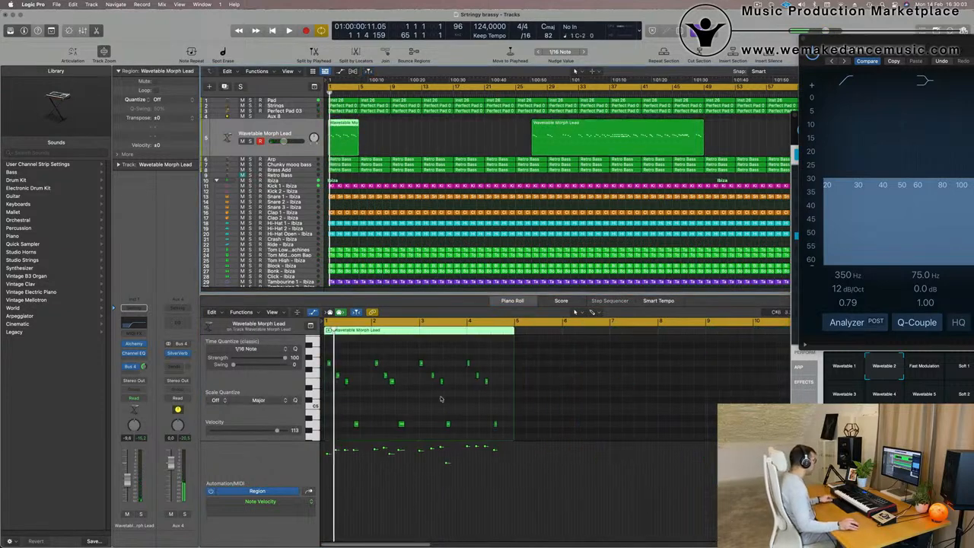
Delete most of the notes in the shortened lead region, keeping only its opening phrase.
drag(362, 353, 503, 442)
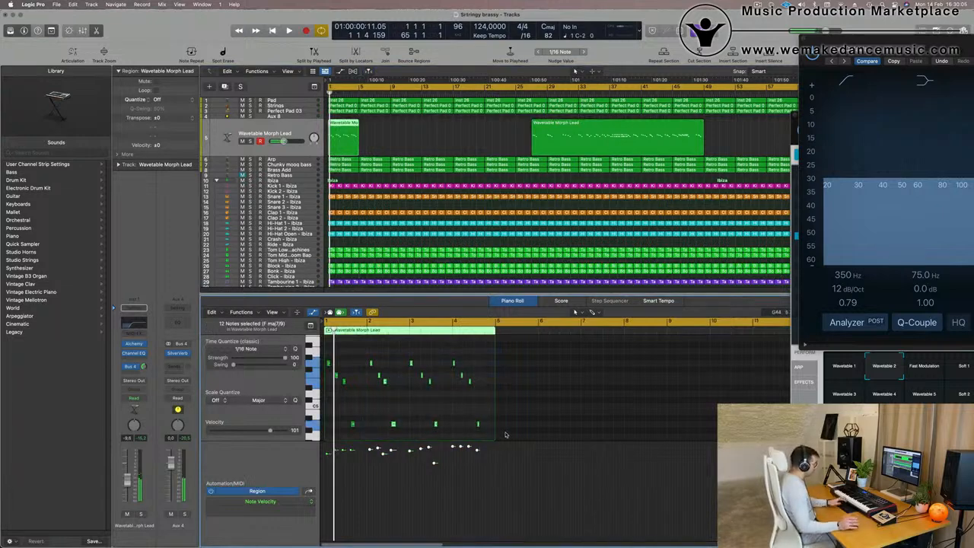
key(Delete)
key(space)
Duplicate the four-note opening phrase further along in the lead region.
scroll(443, 400, up, 3)
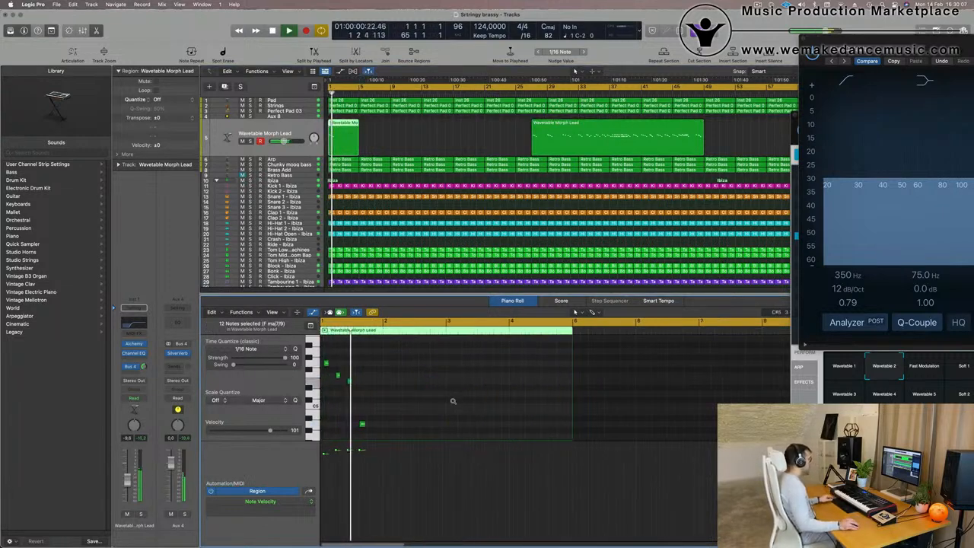
scroll(449, 398, up, 3)
scroll(462, 398, down, 2)
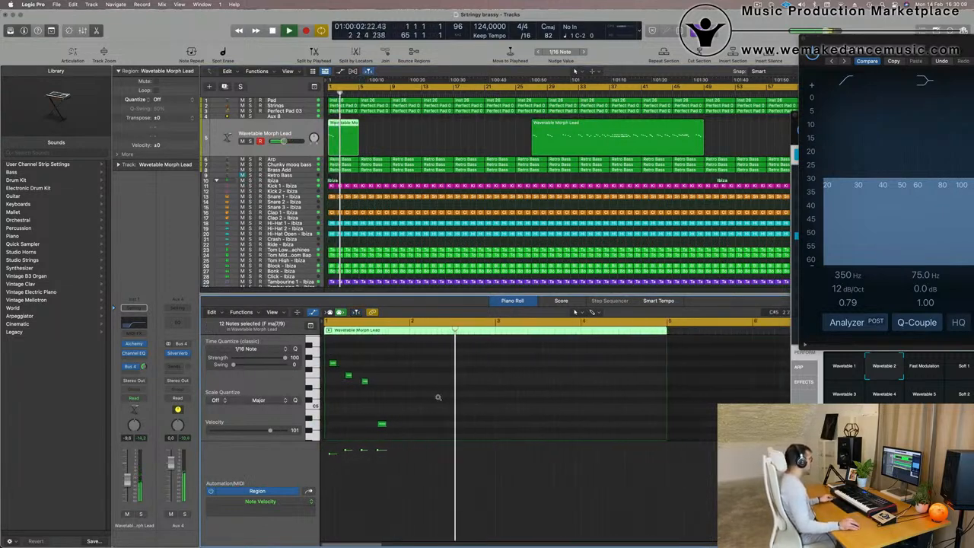
drag(411, 360, 336, 376)
scroll(416, 407, up, 3)
drag(412, 430, 472, 365)
key(space)
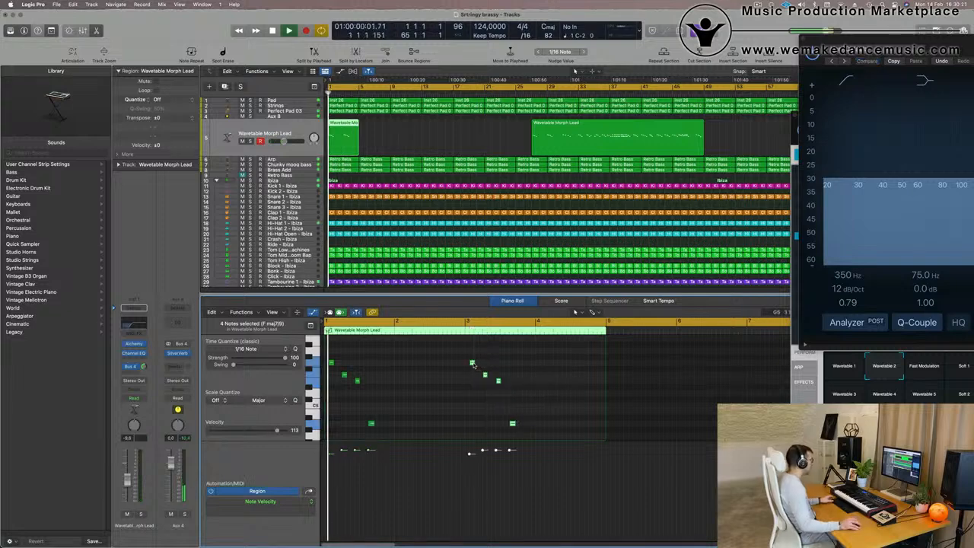
Select the Fast Modulation performance snapshot in Alchemy.
scroll(448, 362, down, 5)
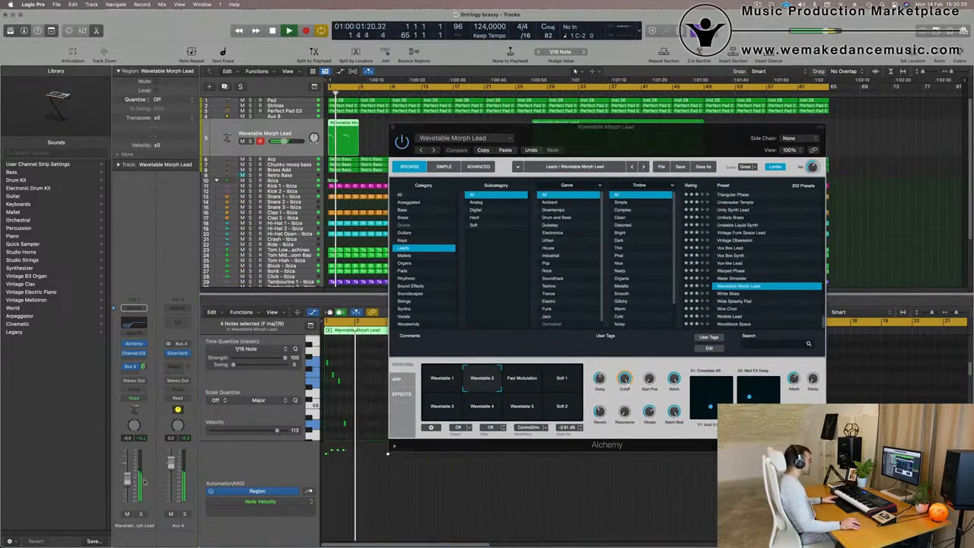
click(523, 379)
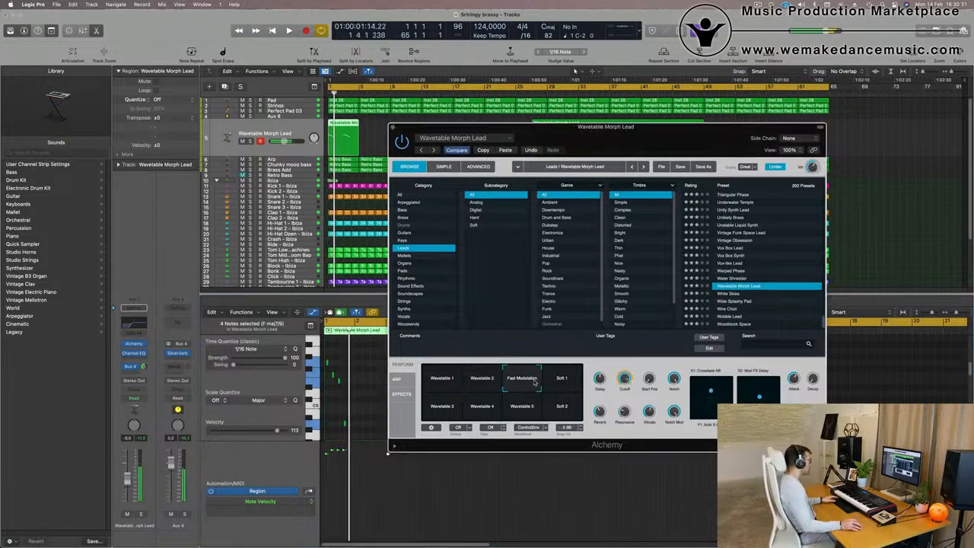
Delete the later lead region and repeat the short lead region through the rest of the arrangement, undoing the last repeat.
click(622, 153)
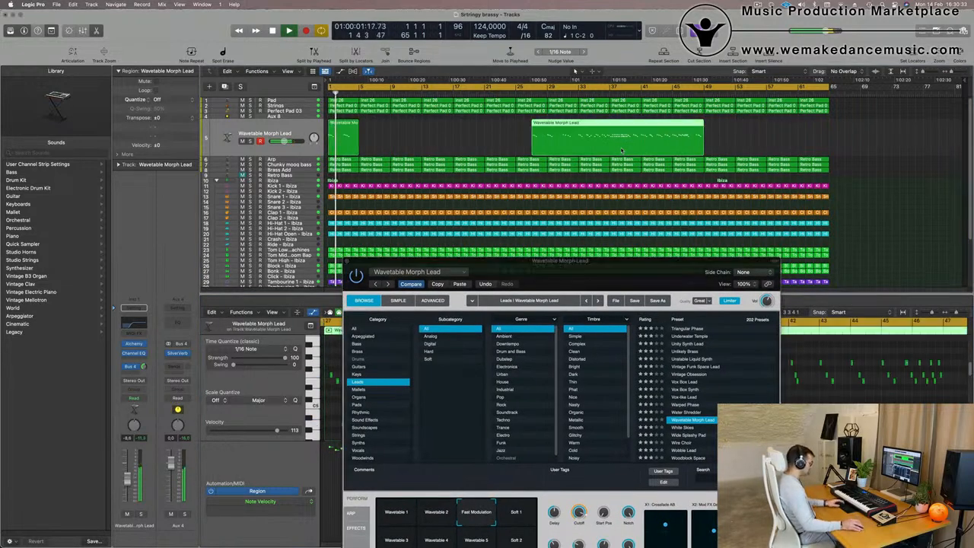
key(Delete)
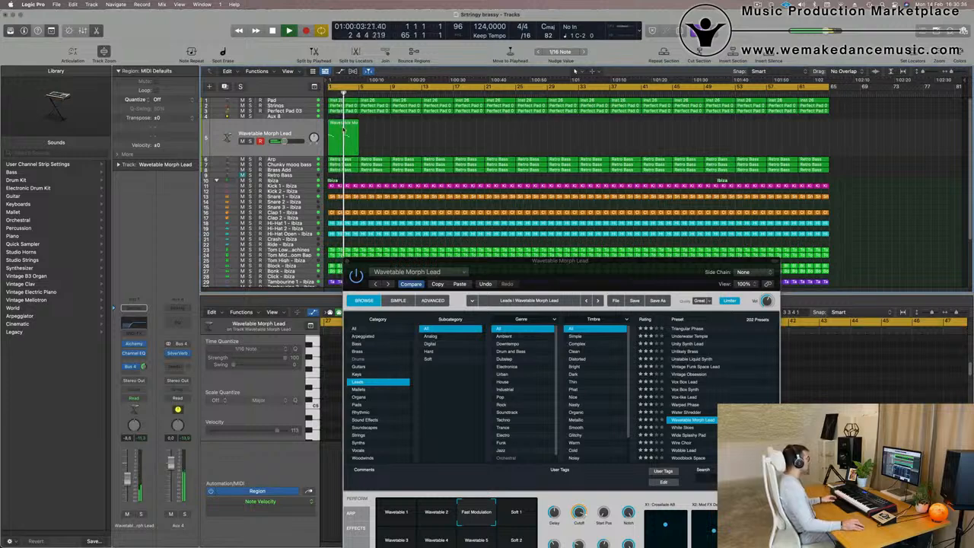
key(super+r)
key(super+r)
key(super+r)
key(super+r)
key(super+r)
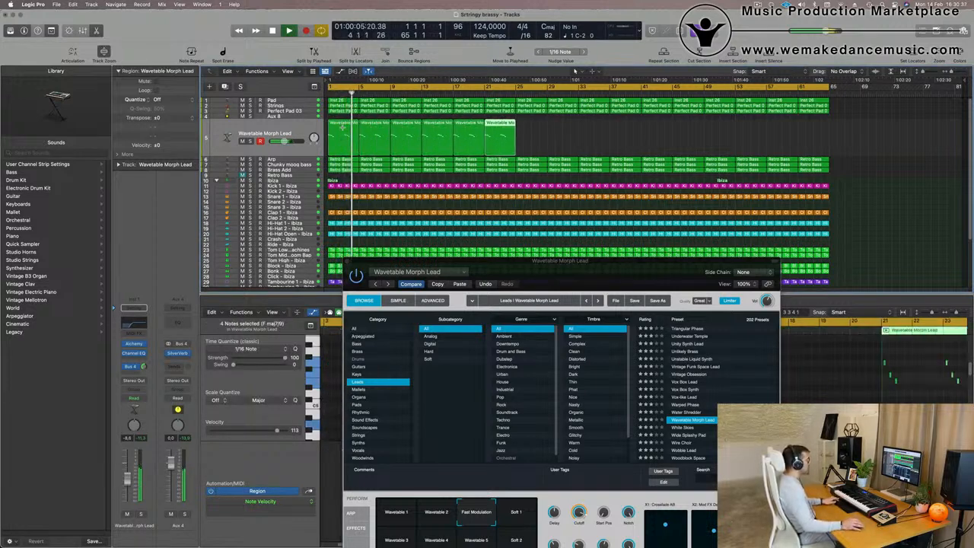
key(super+r)
key(super+r)
key(super+r)
key(super+r)
key(super+r)
key(super+r)
key(super+r)
key(super+r)
key(super+r)
key(super+r)
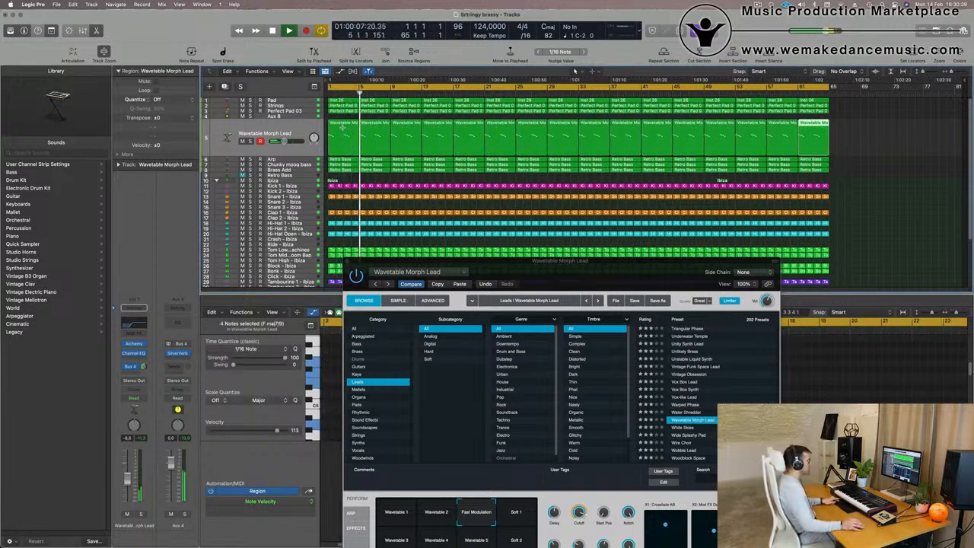
key(super+r)
key(super+z)
Audition Alchemy's Wavetable 3, 4, 5 and 2 snapshots during playback, returning to Fast Modulation.
key(space)
key(space)
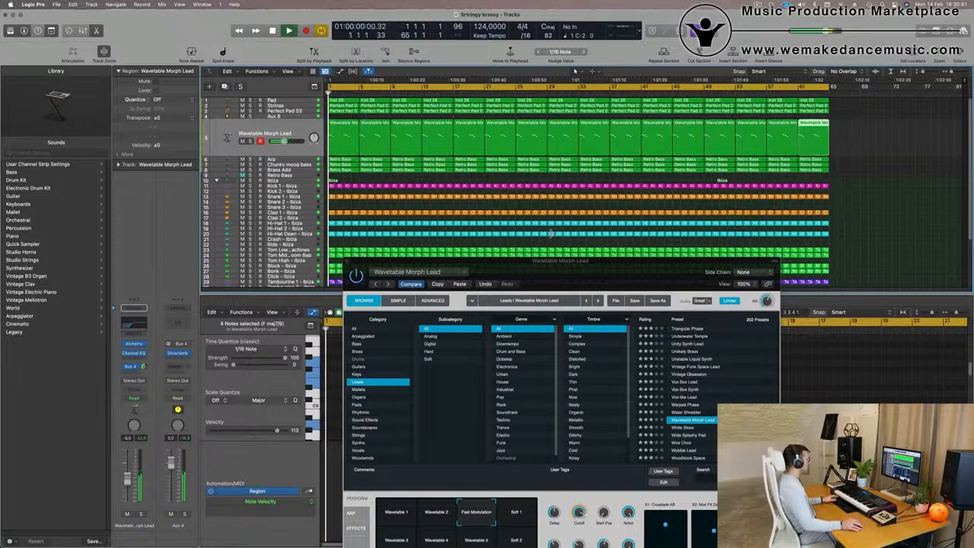
drag(560, 282, 547, 132)
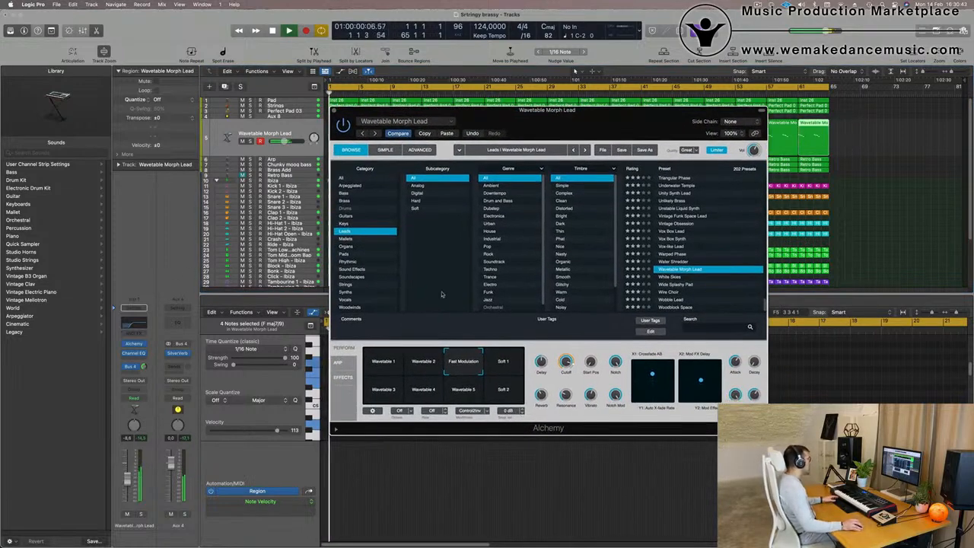
click(385, 390)
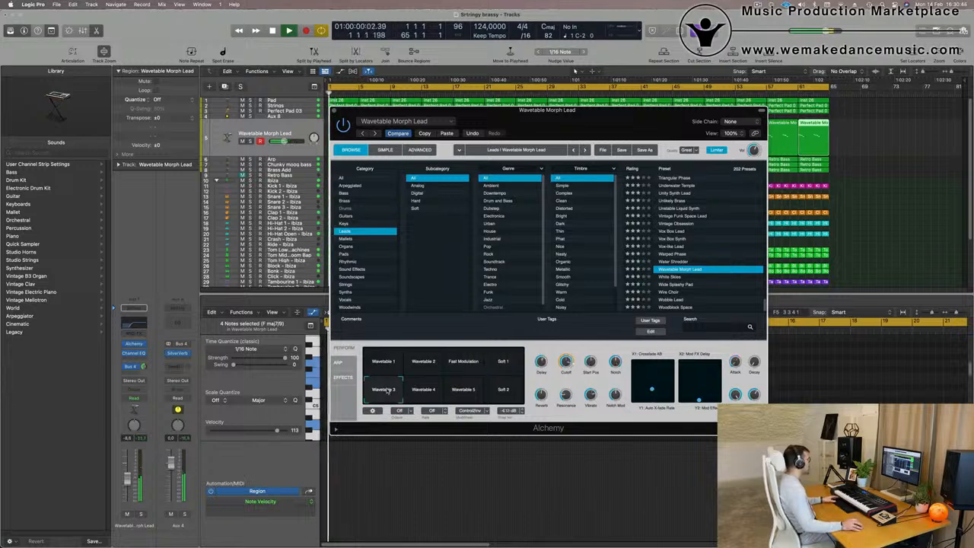
click(423, 390)
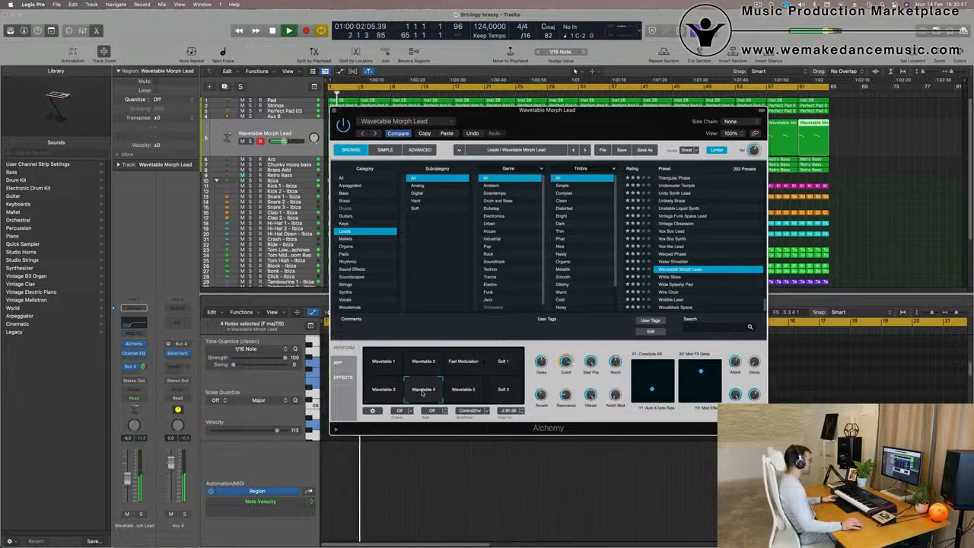
click(463, 390)
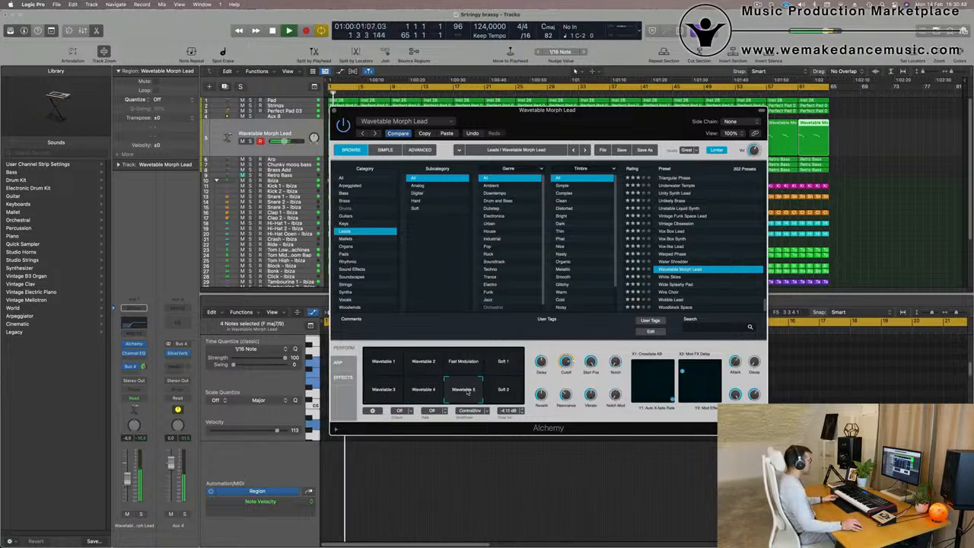
key(space)
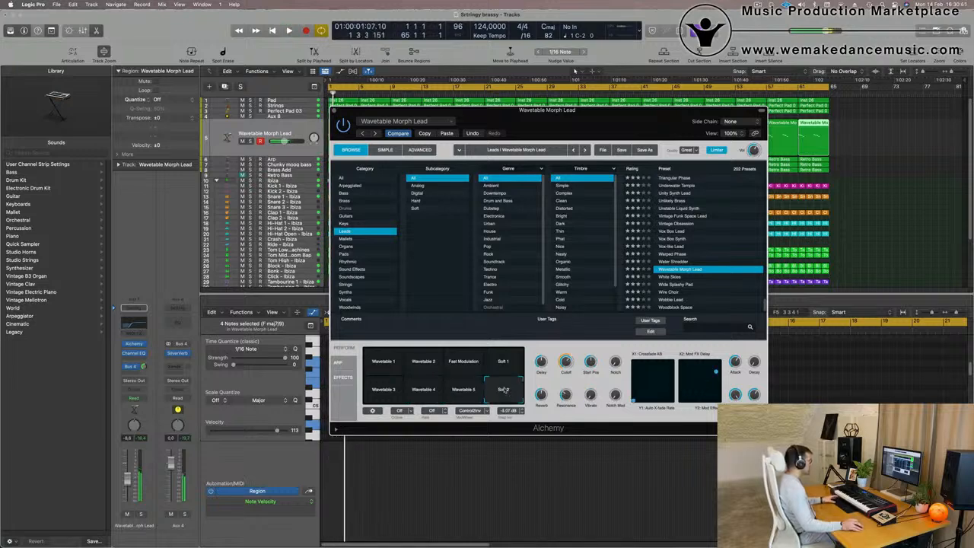
click(417, 369)
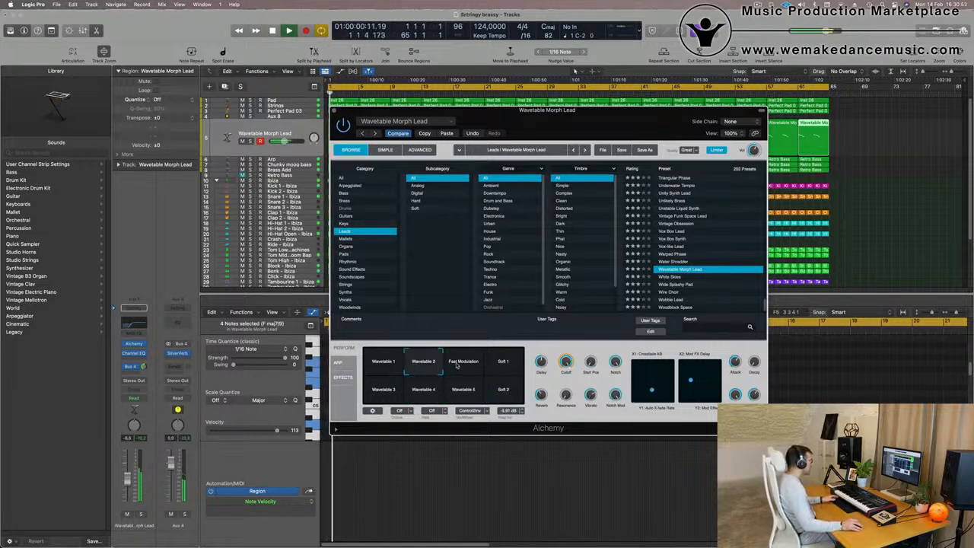
click(457, 367)
key(space)
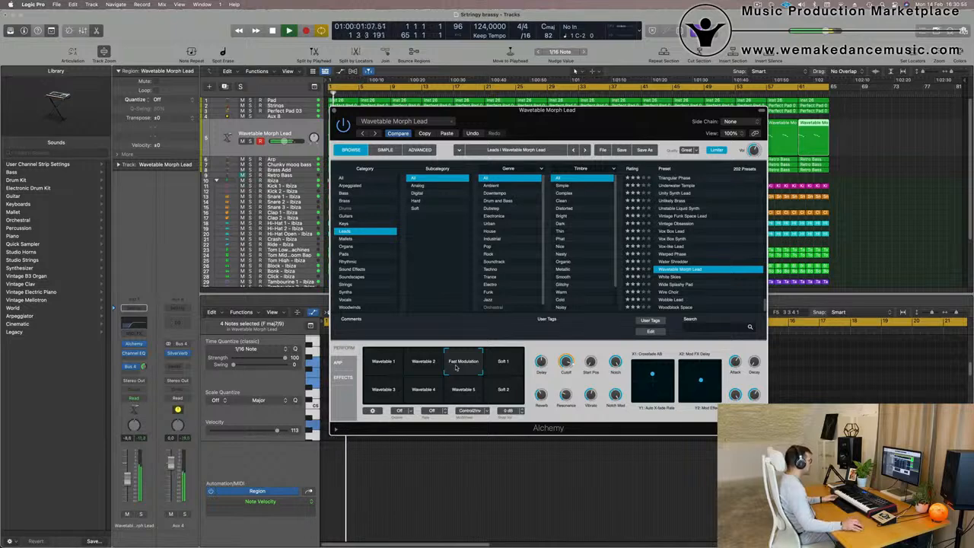
Lower the lead channel's volume fader slightly and adjust Alchemy's Cutoff knob.
drag(596, 114, 688, 75)
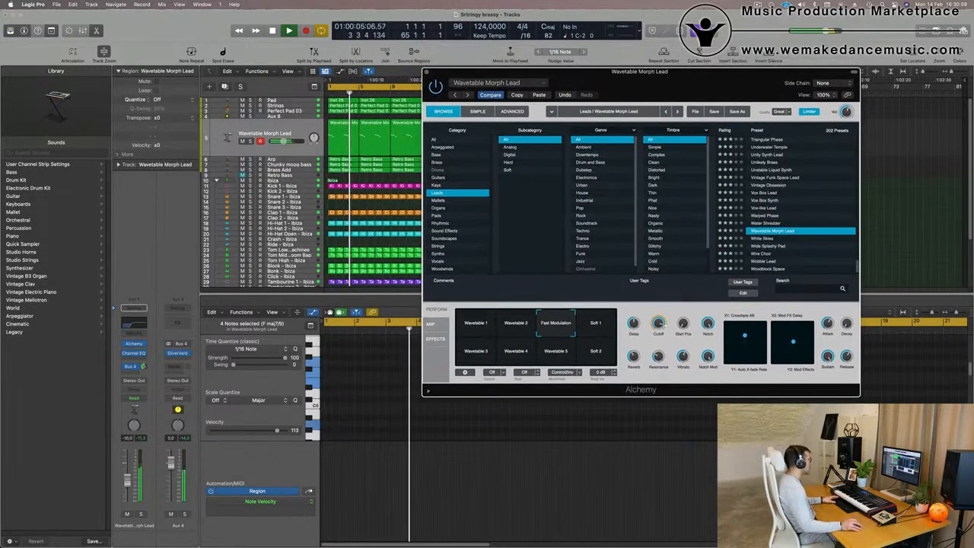
drag(128, 479, 127, 485)
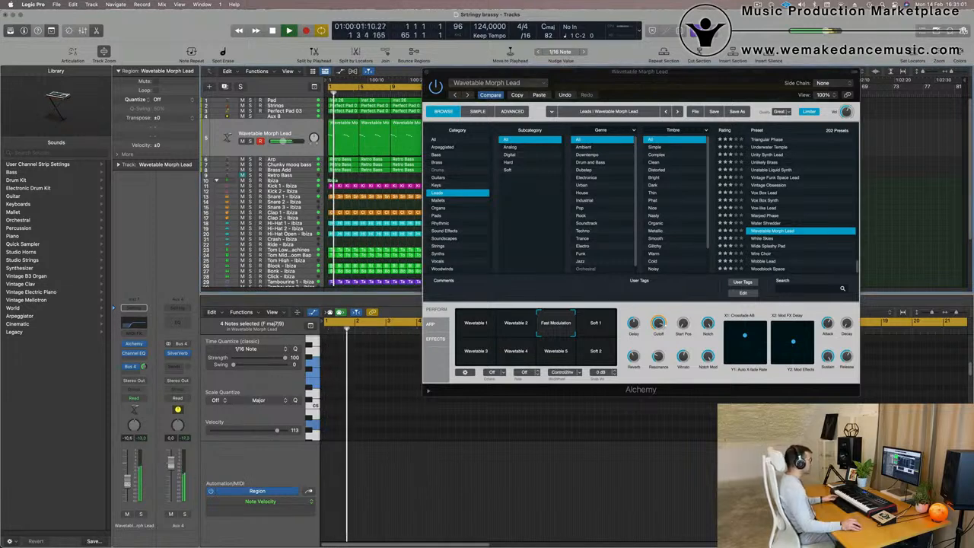
click(658, 323)
key(space)
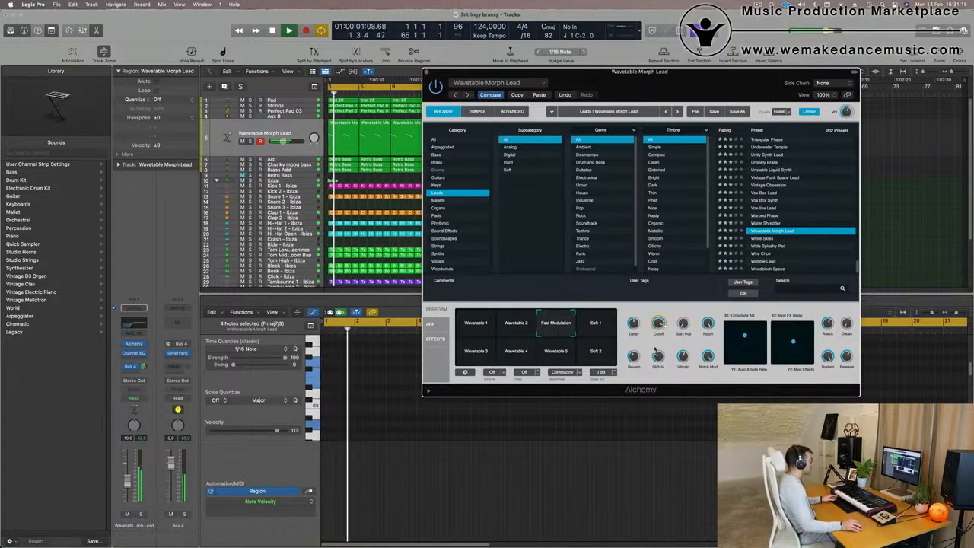
Pull the lead fader down a little more, tweak the Cutoff knob again and close the Alchemy window.
drag(648, 84, 676, 144)
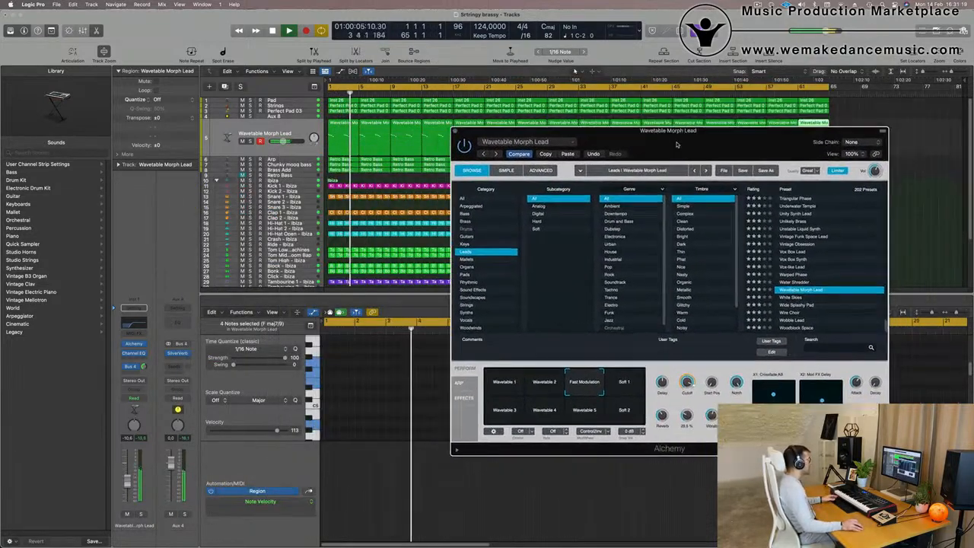
drag(128, 482, 128, 484)
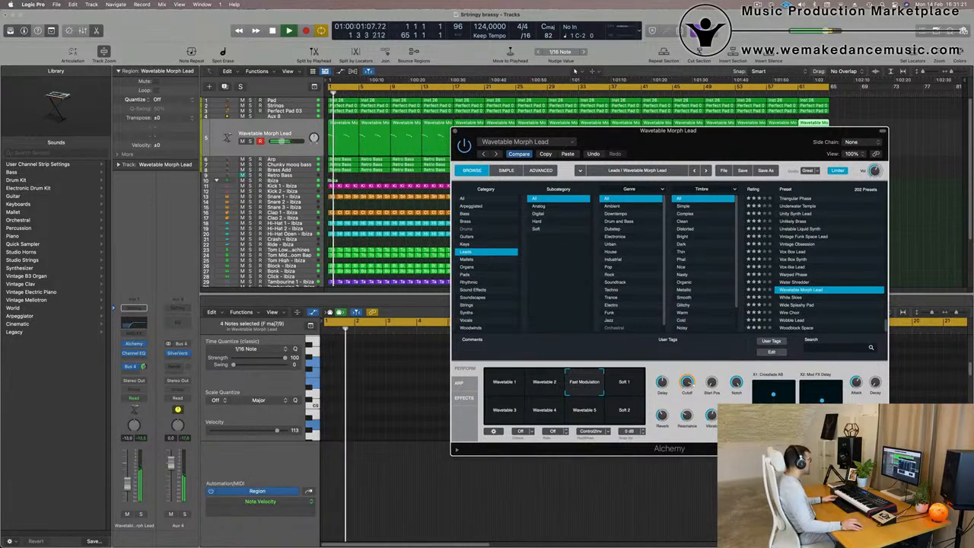
drag(687, 382, 683, 386)
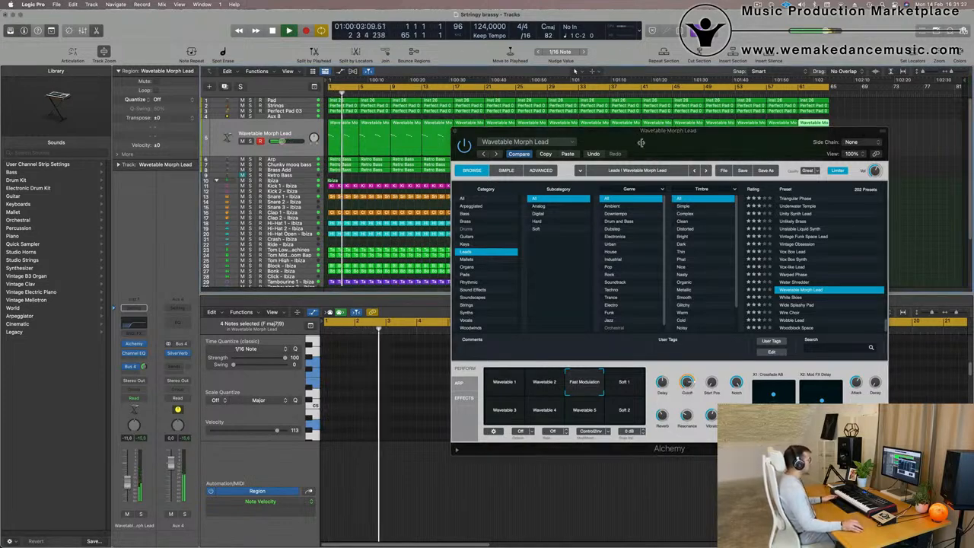
drag(635, 145, 562, 181)
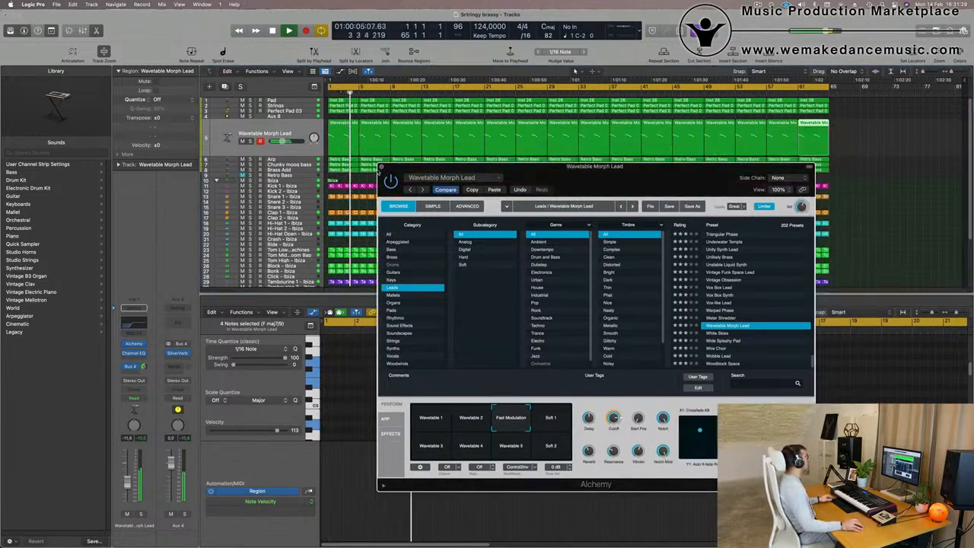
click(381, 166)
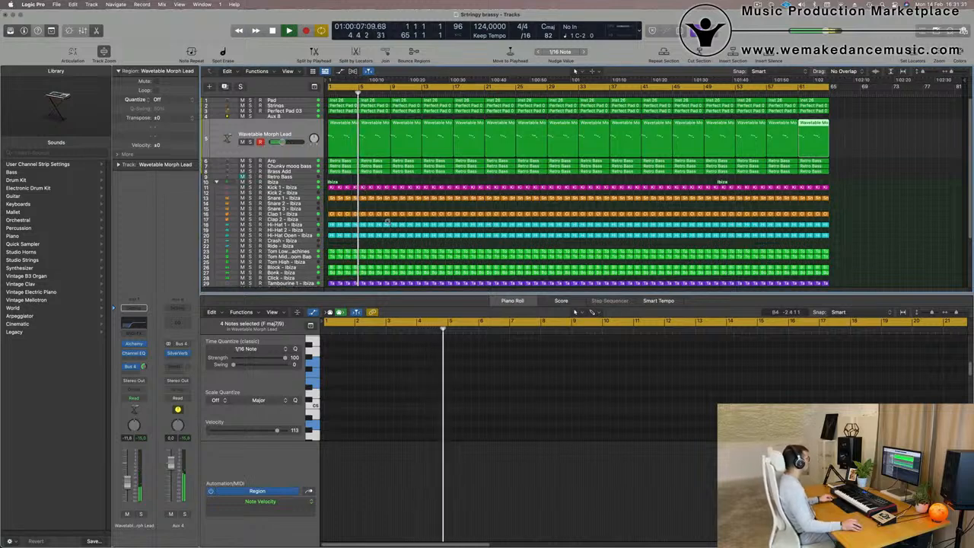
scroll(387, 222, up, 3)
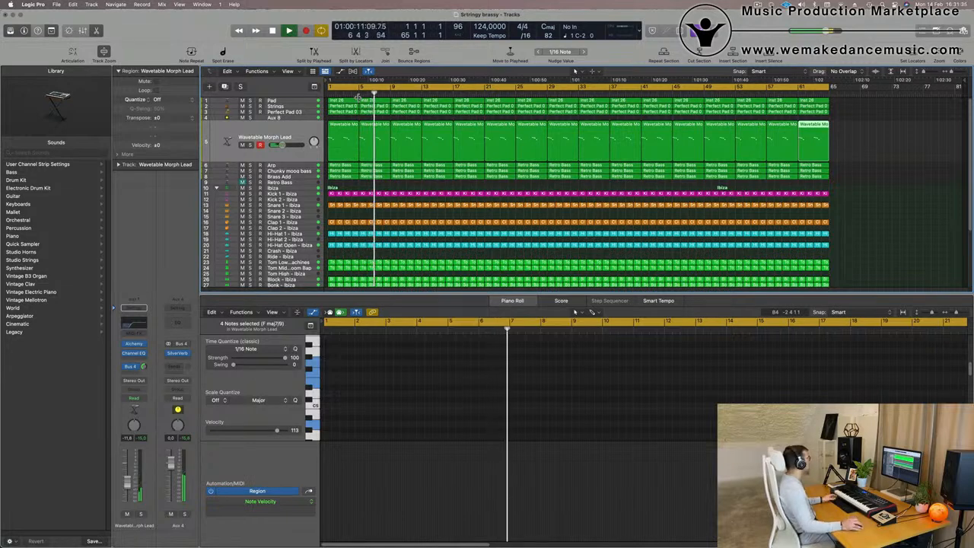
click(757, 4)
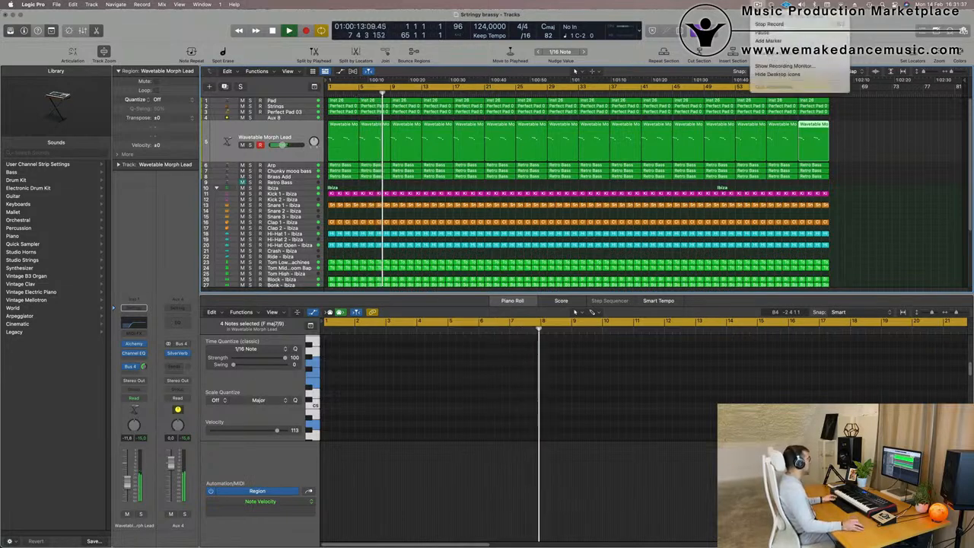
click(419, 145)
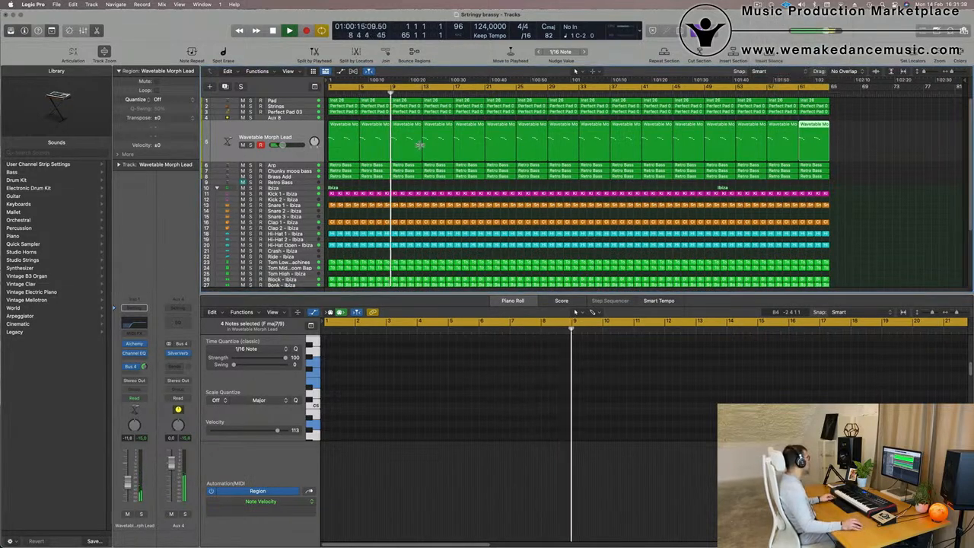